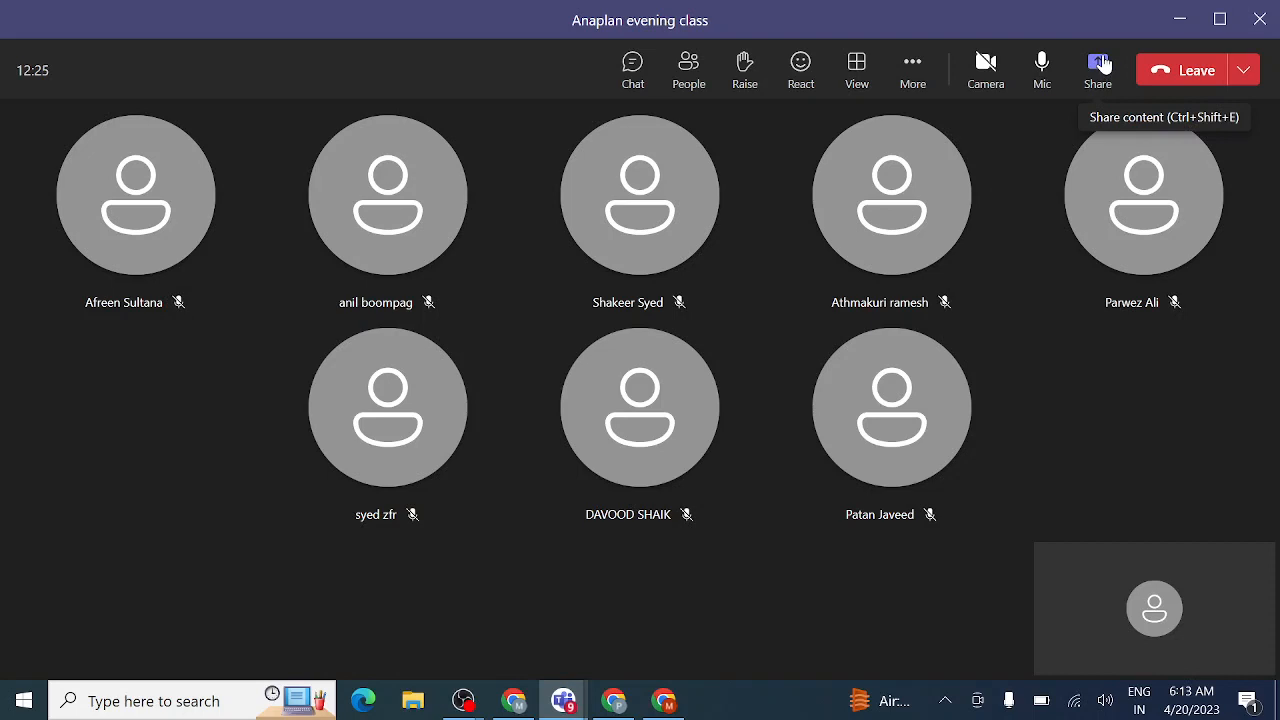
- Share the entire screen in the Teams meeting with computer sound included
{"action": "left_click", "coordinate": [1101, 66]}
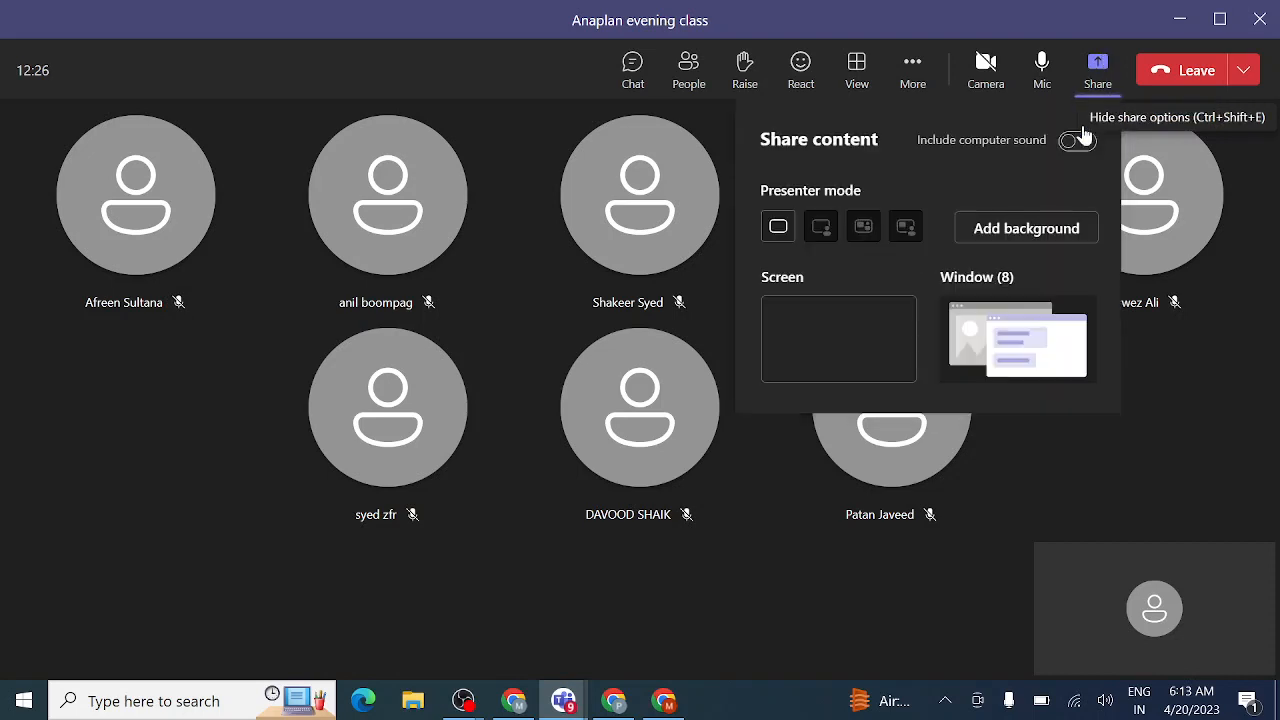
{"action": "left_click", "coordinate": [1072, 143]}
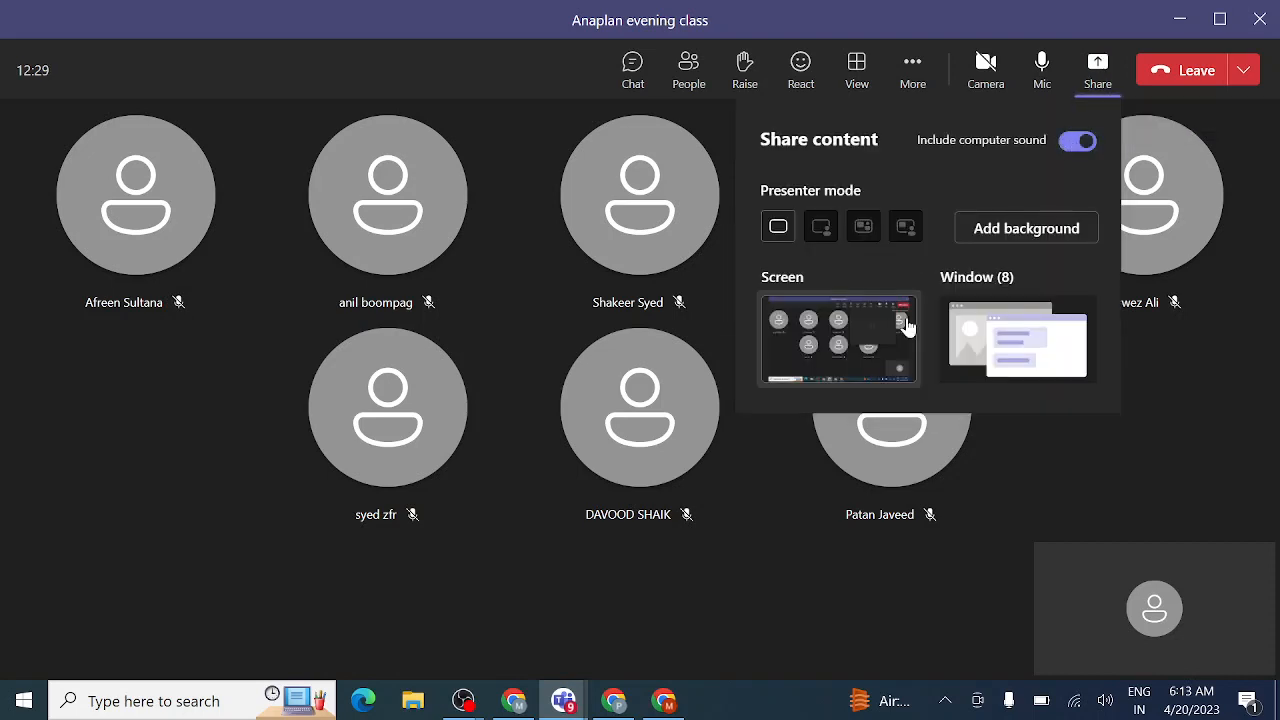
{"action": "left_click", "coordinate": [864, 340]}
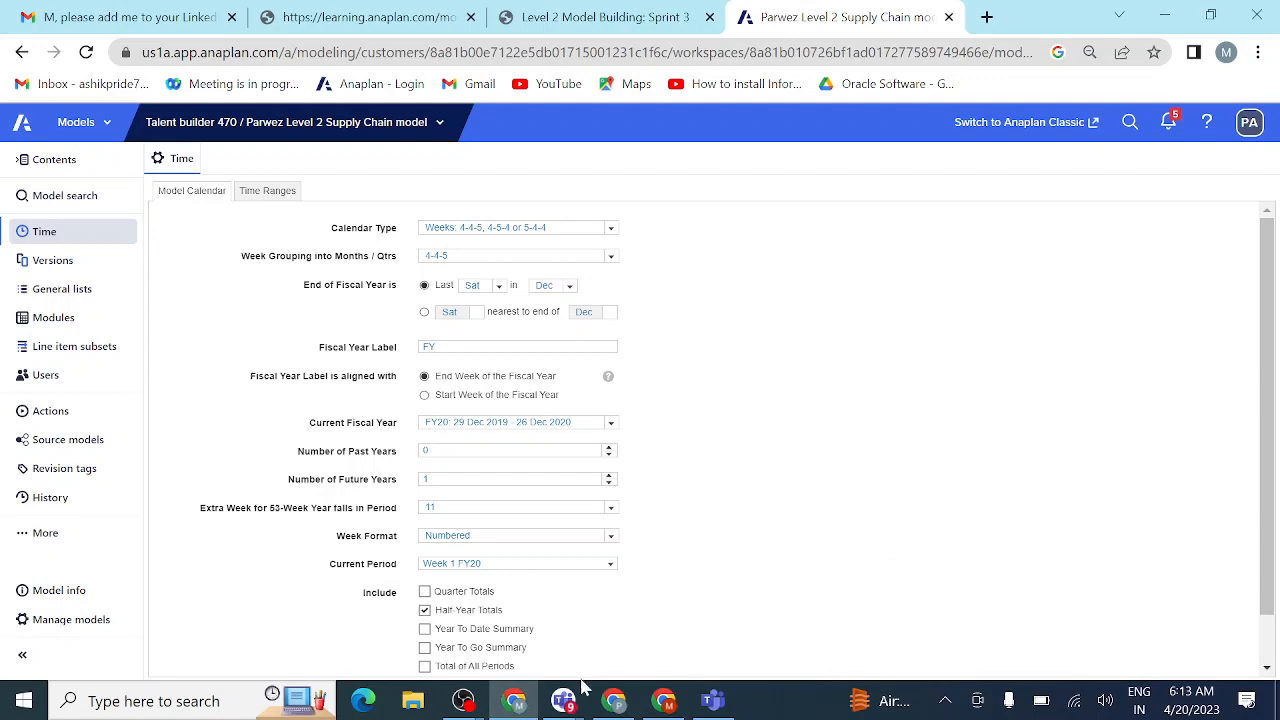
- Check the Teams meeting window and return to the Anaplan model in Chrome
{"action": "mouse_move", "coordinate": [563, 703]}
{"action": "left_click", "coordinate": [589, 605]}
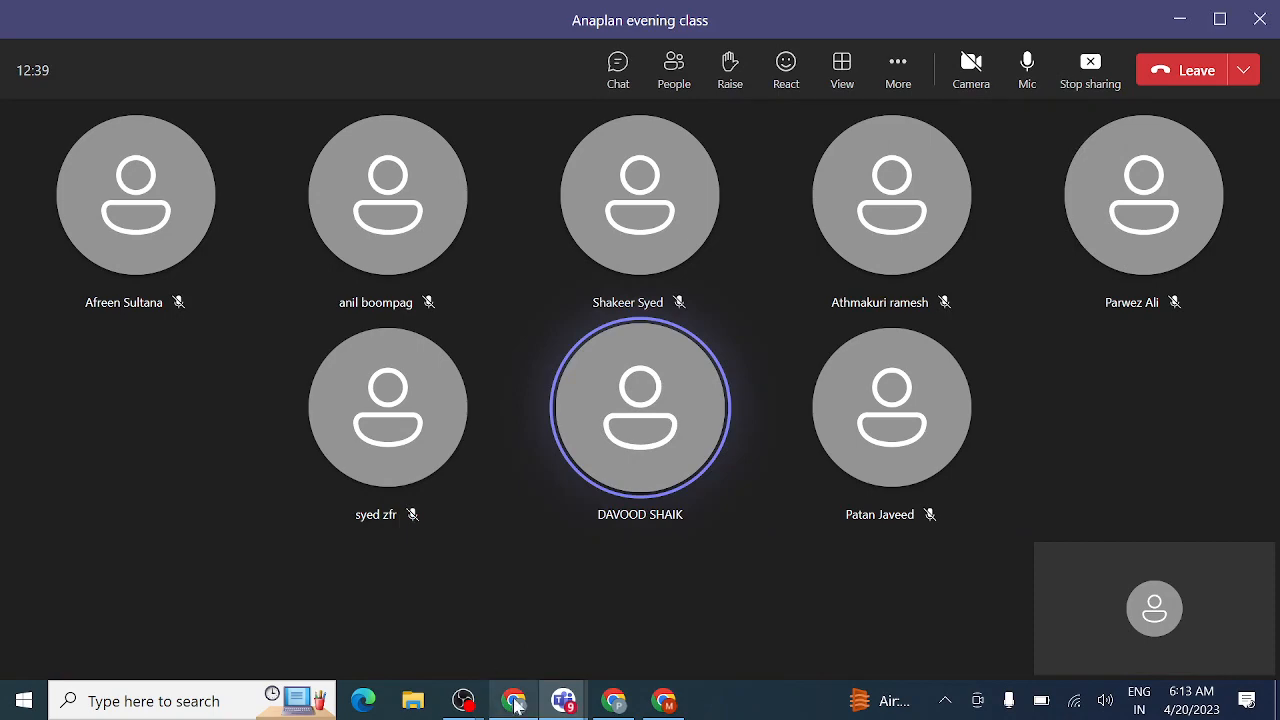
{"action": "mouse_move", "coordinate": [514, 704]}
{"action": "left_click", "coordinate": [514, 625]}
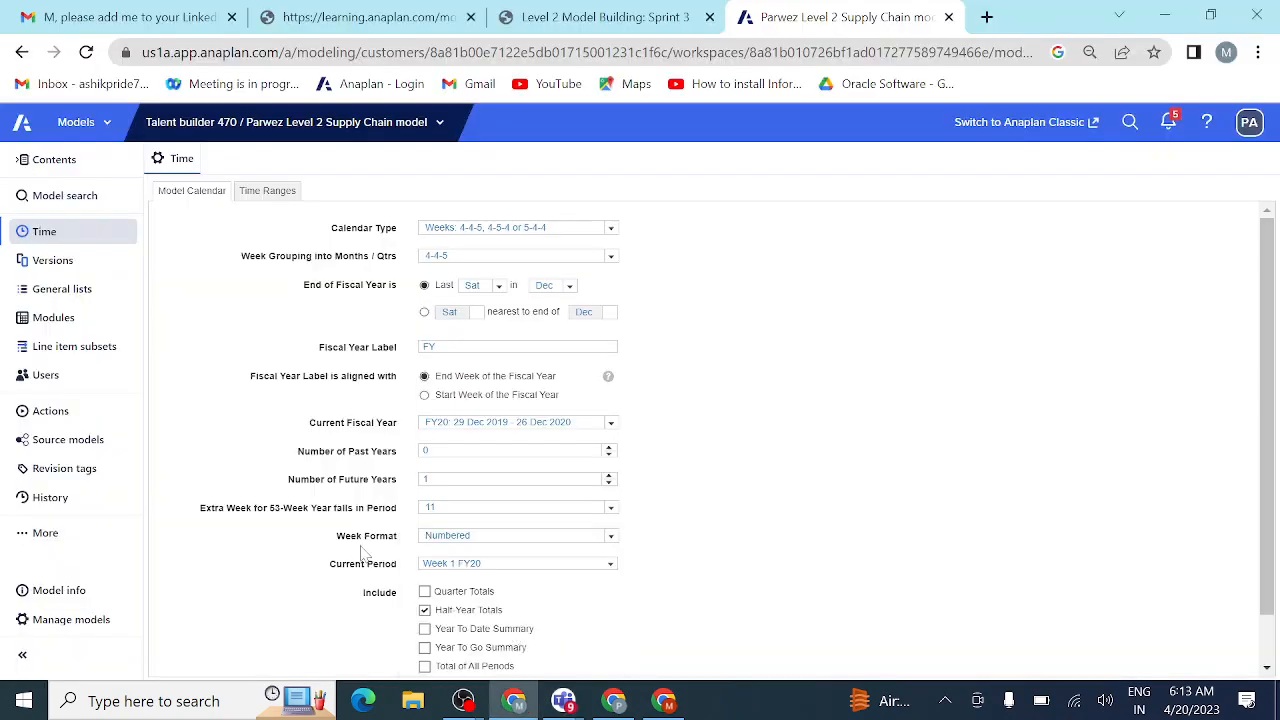
- Open activity 3.3.6 Test the Shipping Cost Formulas in the Sprint 3 course and review its OFFSET versus POST explanation
{"action": "left_click", "coordinate": [605, 18]}
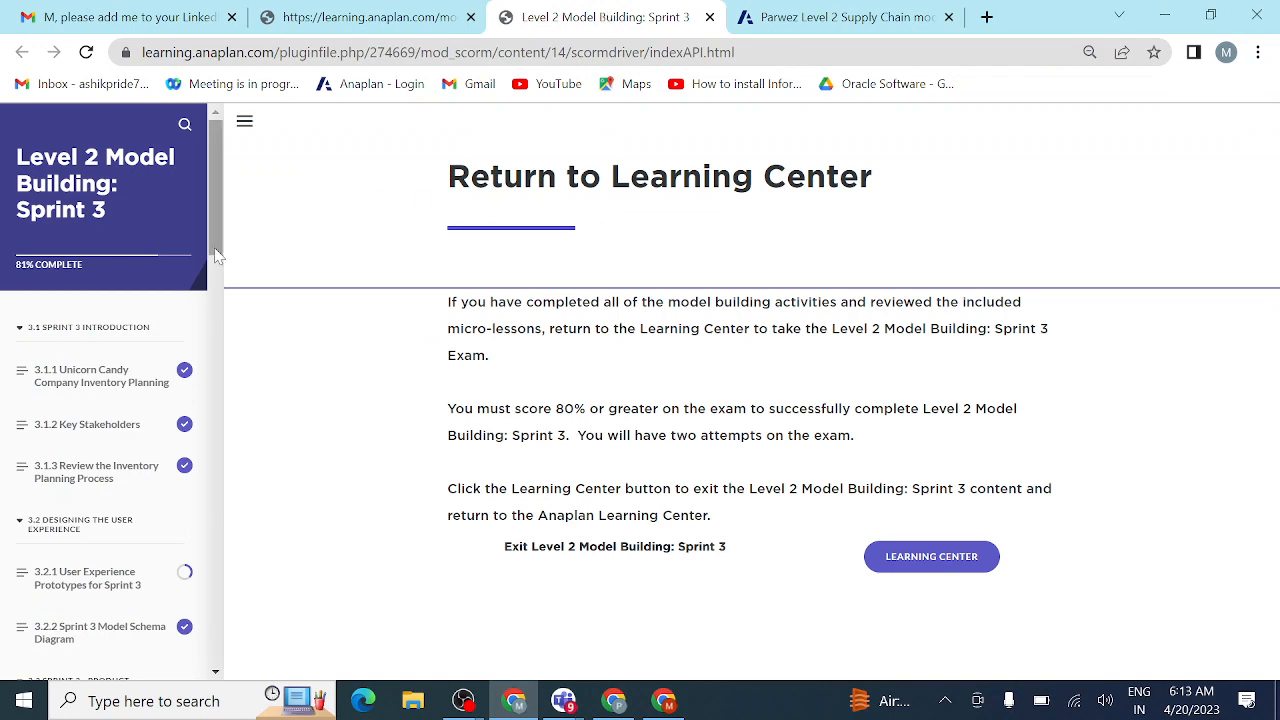
{"action": "left_click_drag", "start_coordinate": [215, 255], "coordinate": [220, 419]}
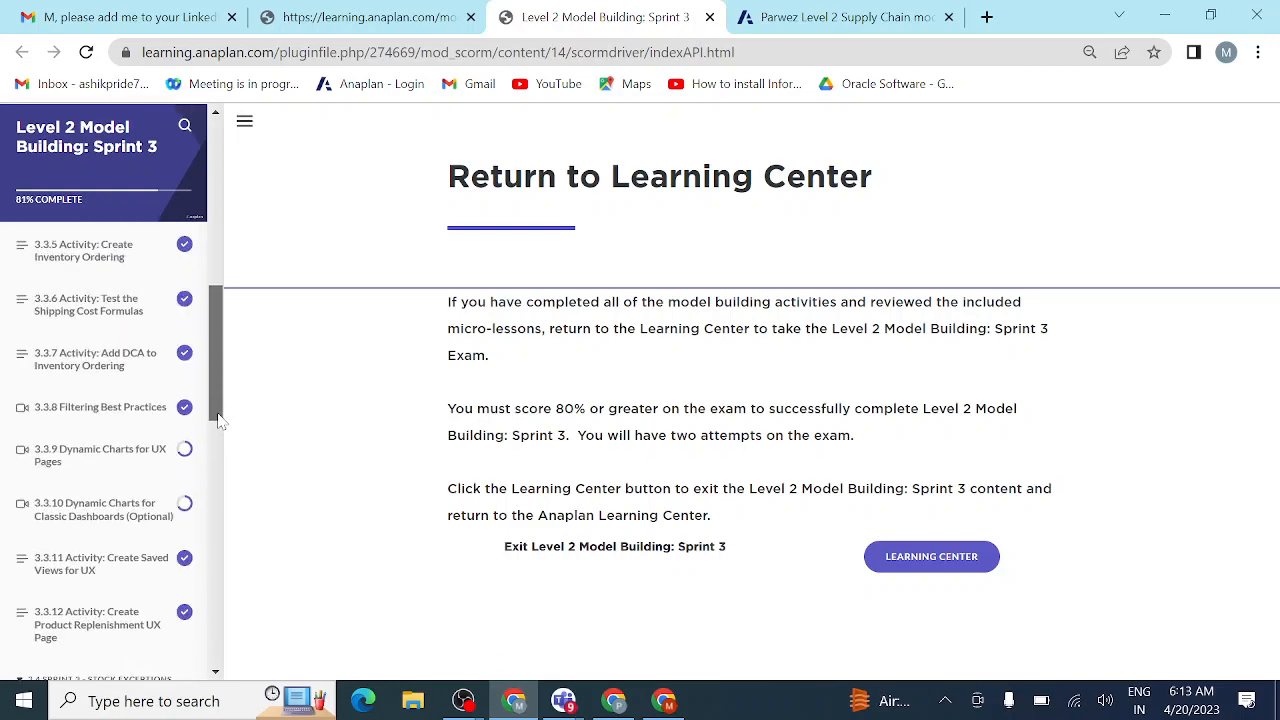
{"action": "left_click", "coordinate": [136, 313]}
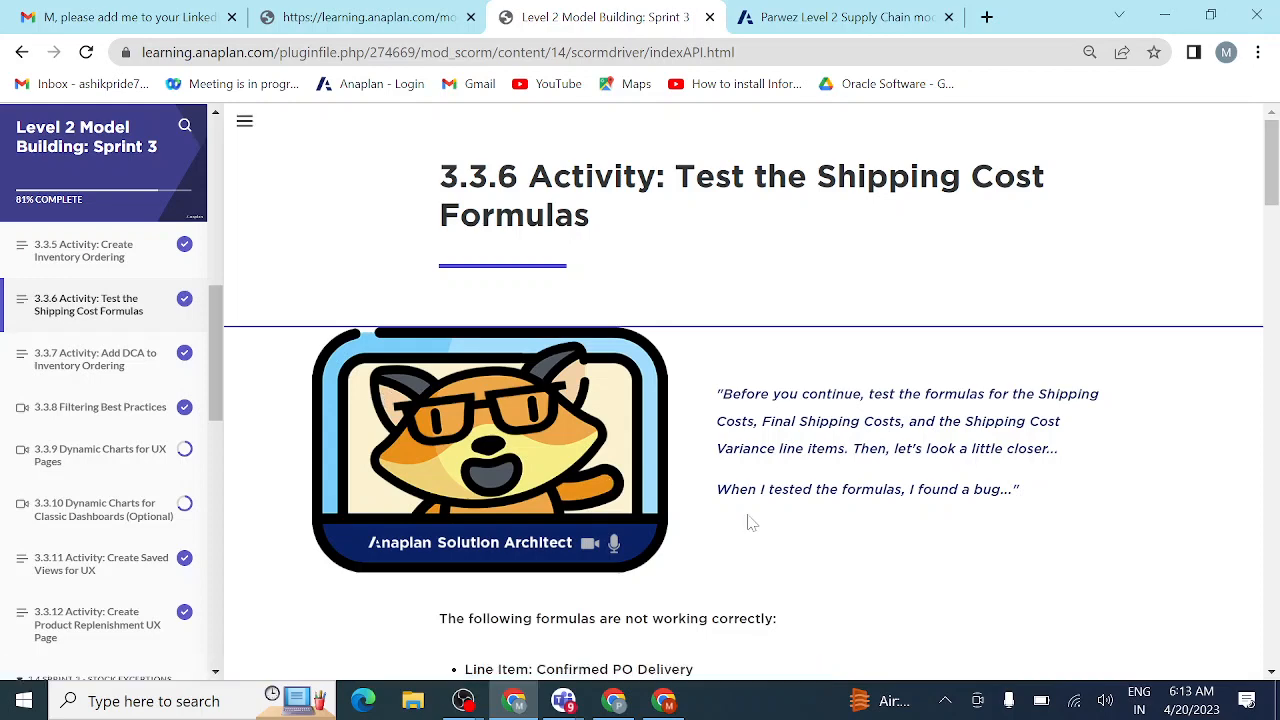
{"action": "scroll", "coordinate": [752, 521], "scroll_direction": "down", "scroll_amount": 5}
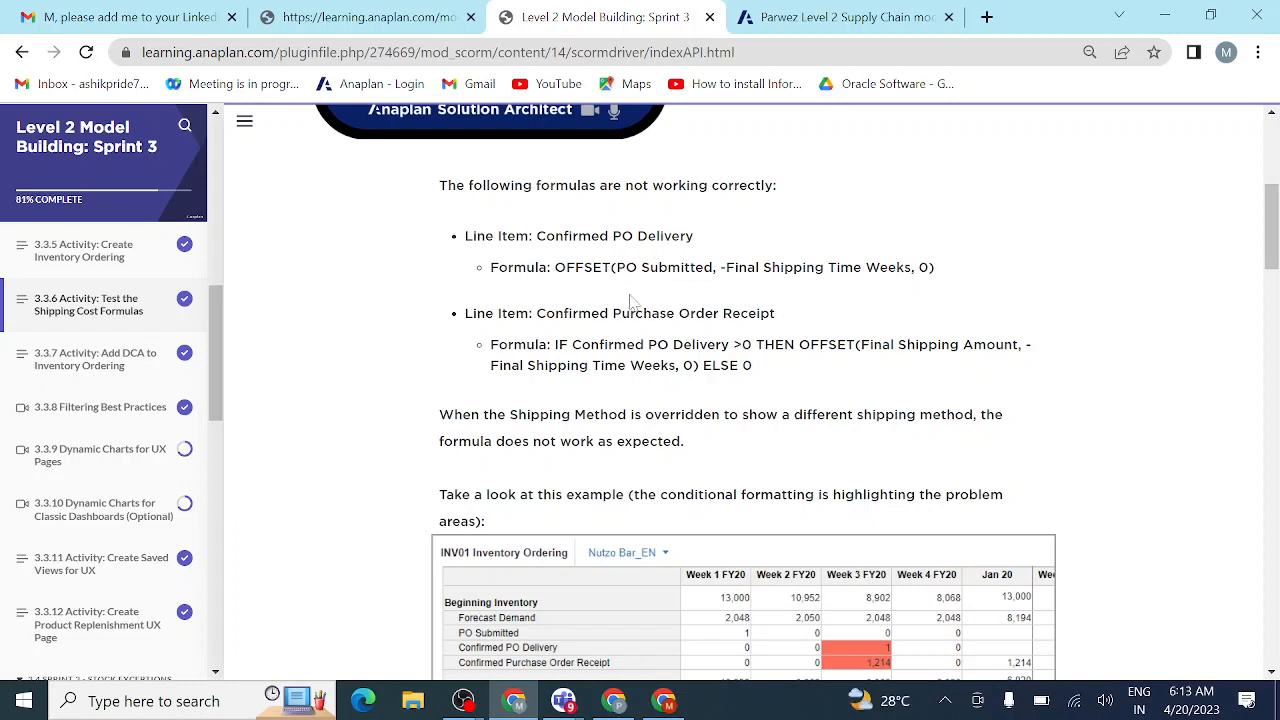
{"action": "scroll", "coordinate": [613, 444], "scroll_direction": "down", "scroll_amount": 15}
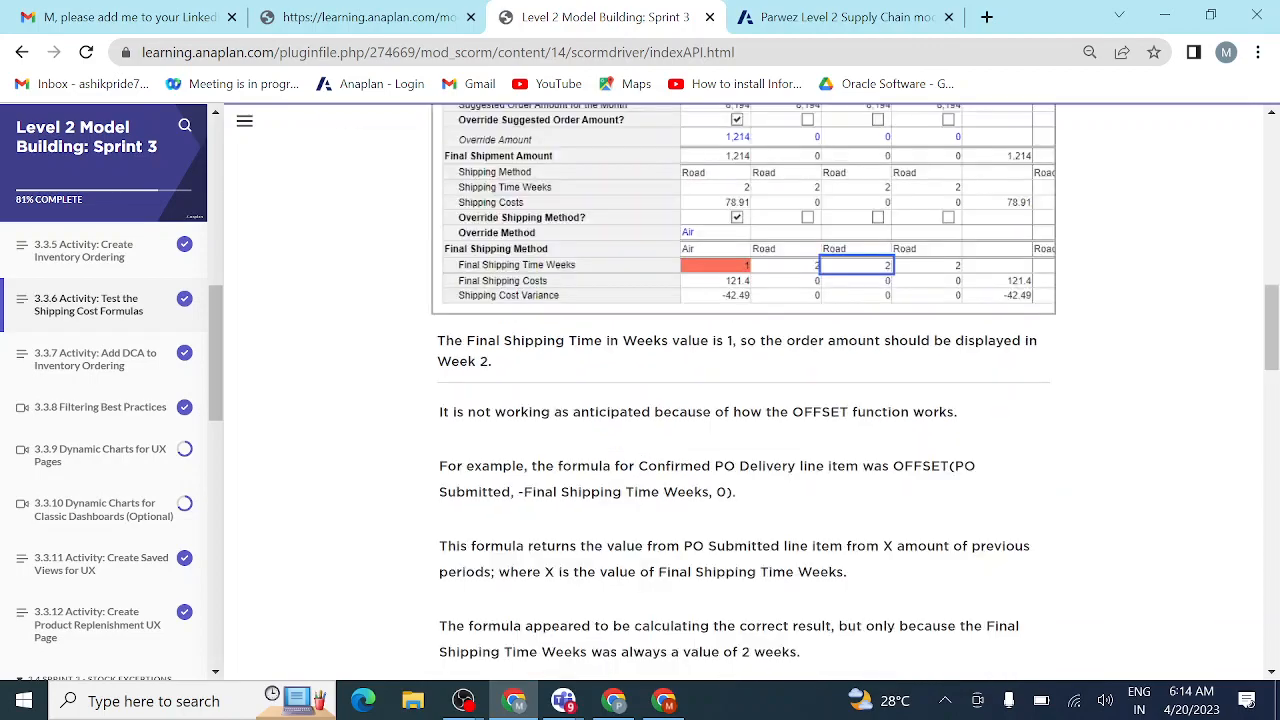
{"action": "scroll", "coordinate": [613, 444], "scroll_direction": "down", "scroll_amount": 6}
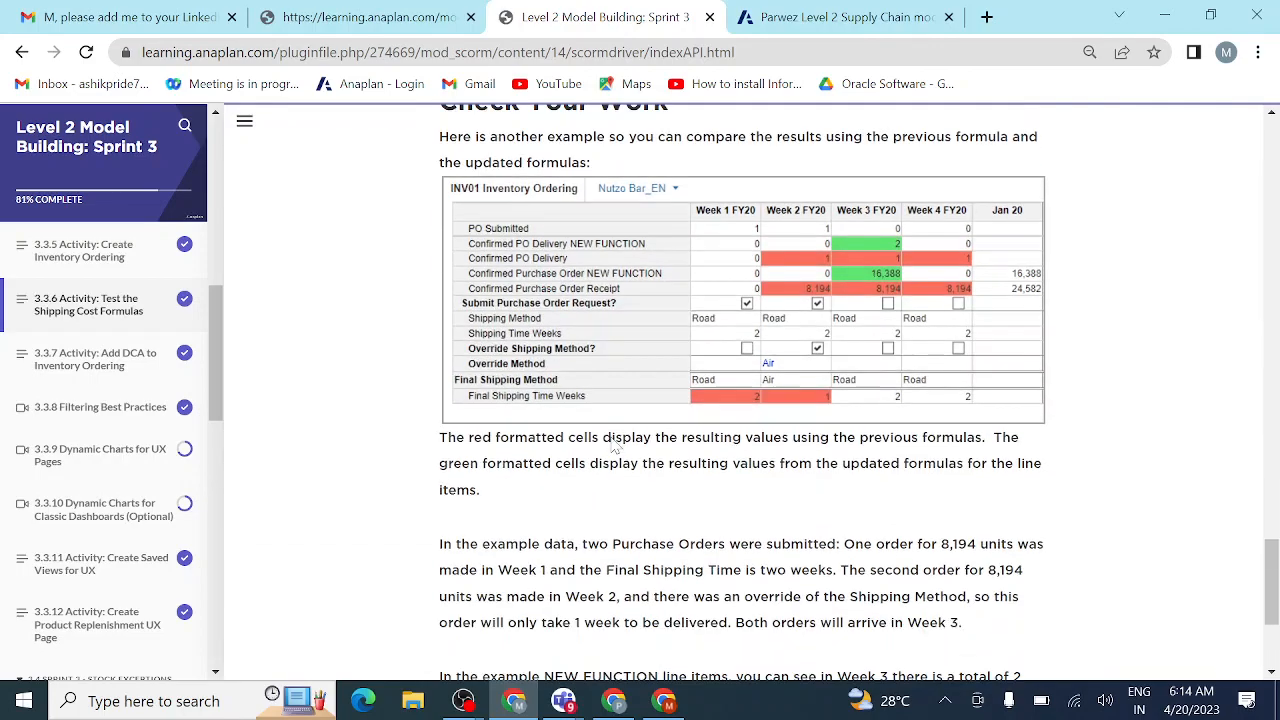
{"action": "scroll", "coordinate": [610, 438], "scroll_direction": "up", "scroll_amount": 9}
{"action": "scroll", "coordinate": [610, 436], "scroll_direction": "up", "scroll_amount": 2}
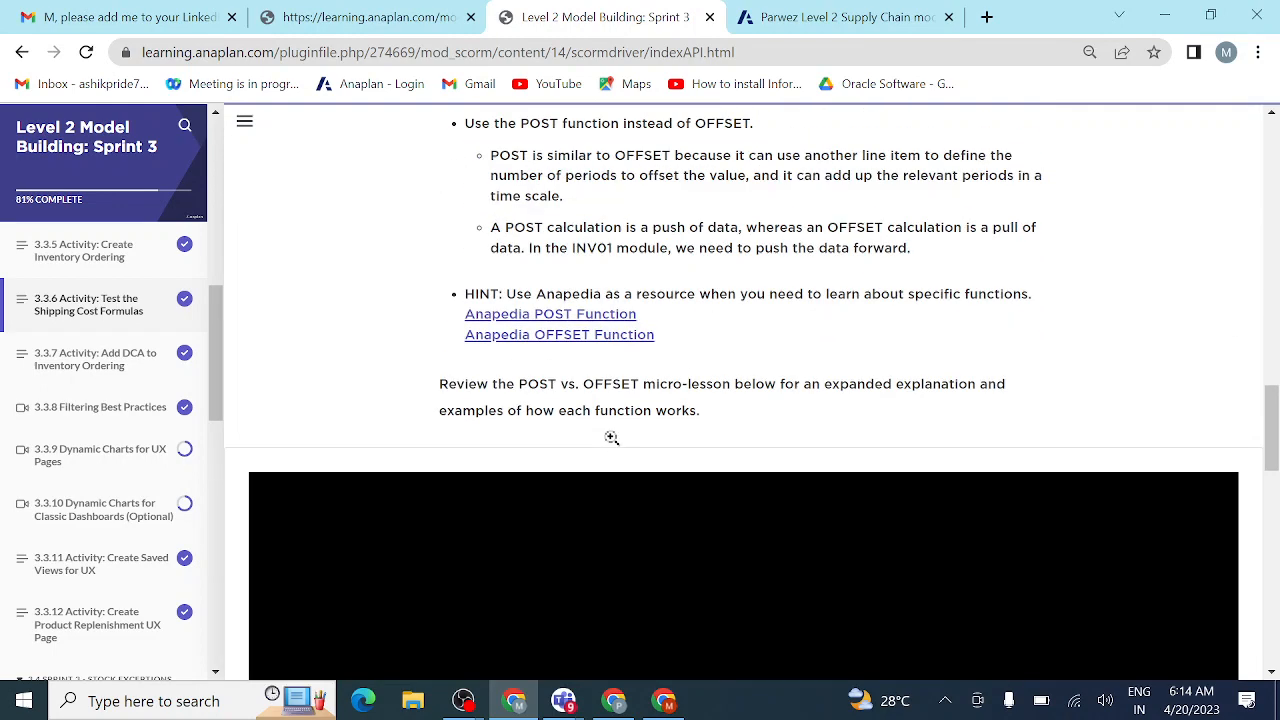
{"action": "scroll", "coordinate": [608, 431], "scroll_direction": "down", "scroll_amount": 1}
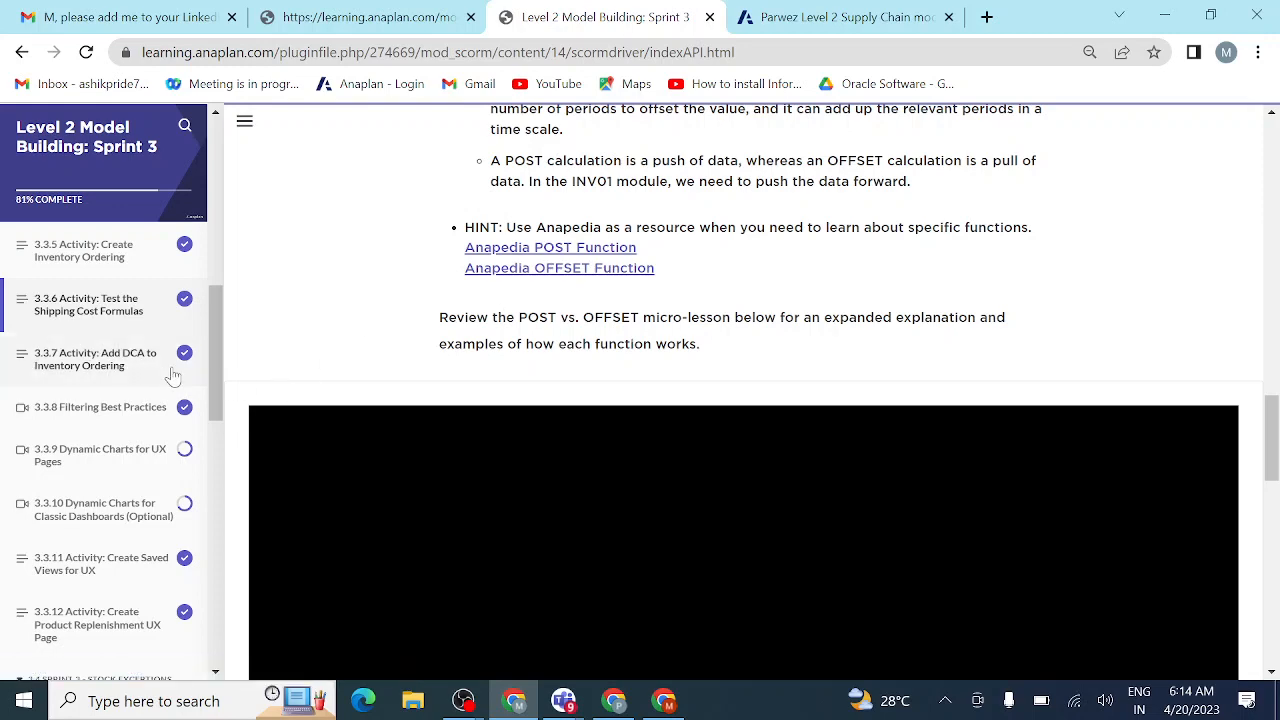
- Open activity 3.3.7 Add DCA to Inventory Ordering, checking the Teams meeting window before returning to the lesson
{"action": "left_click", "coordinate": [121, 370]}
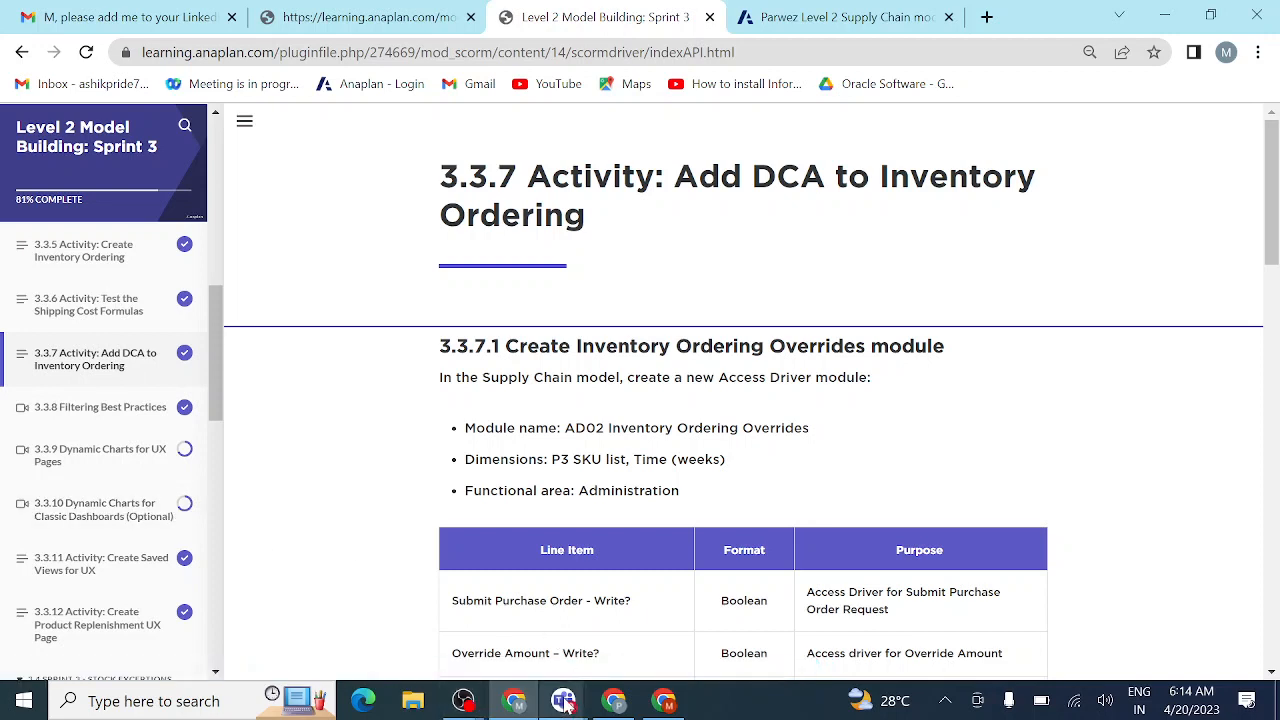
{"action": "mouse_move", "coordinate": [563, 705]}
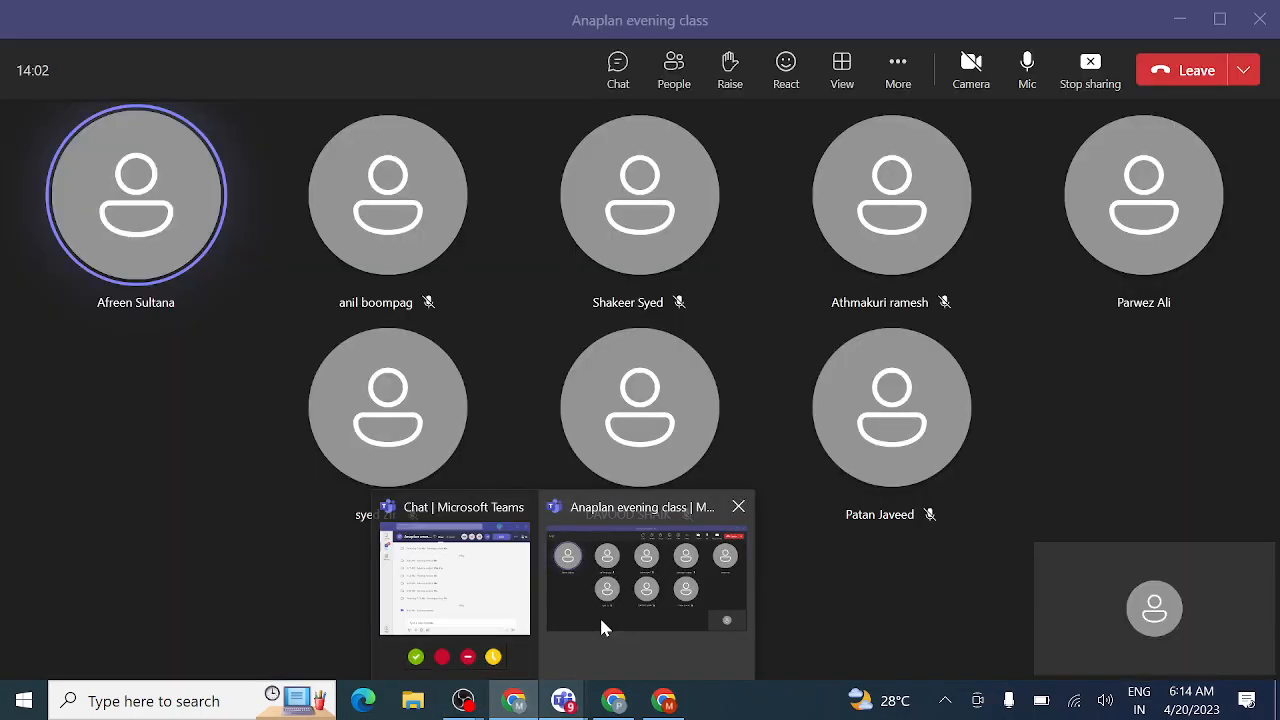
{"action": "left_click", "coordinate": [600, 620]}
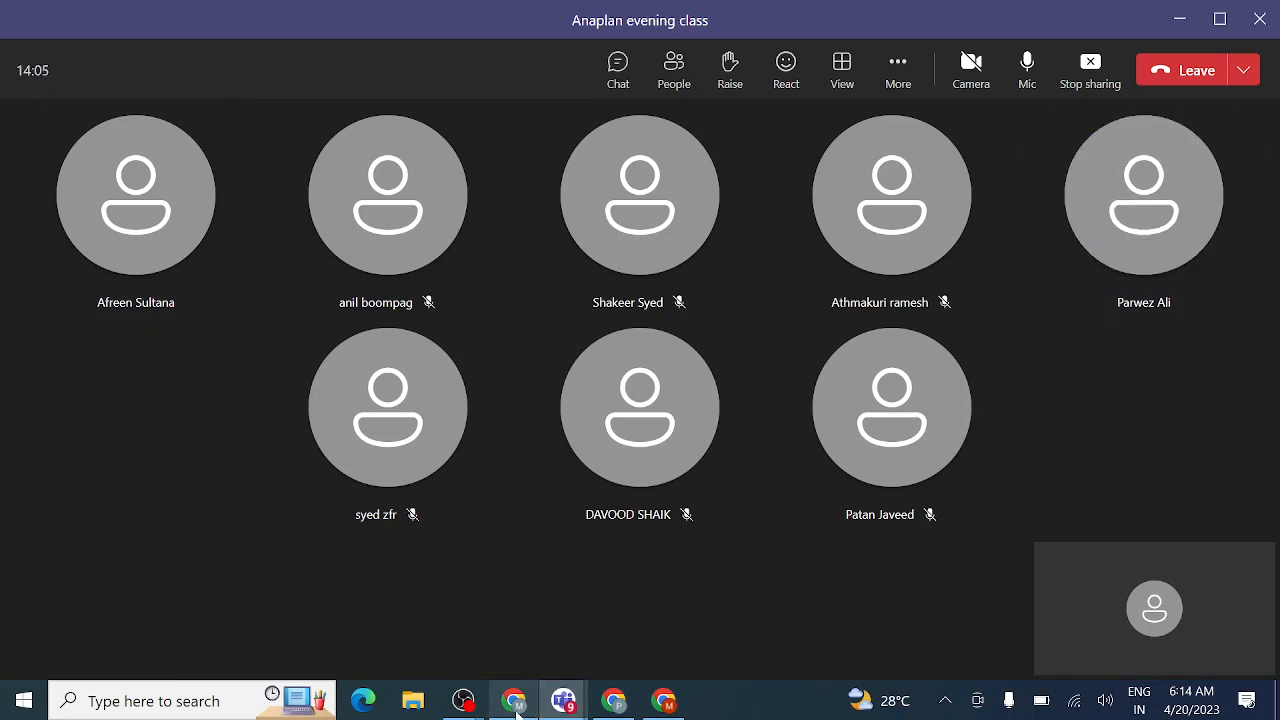
{"action": "mouse_move", "coordinate": [517, 706]}
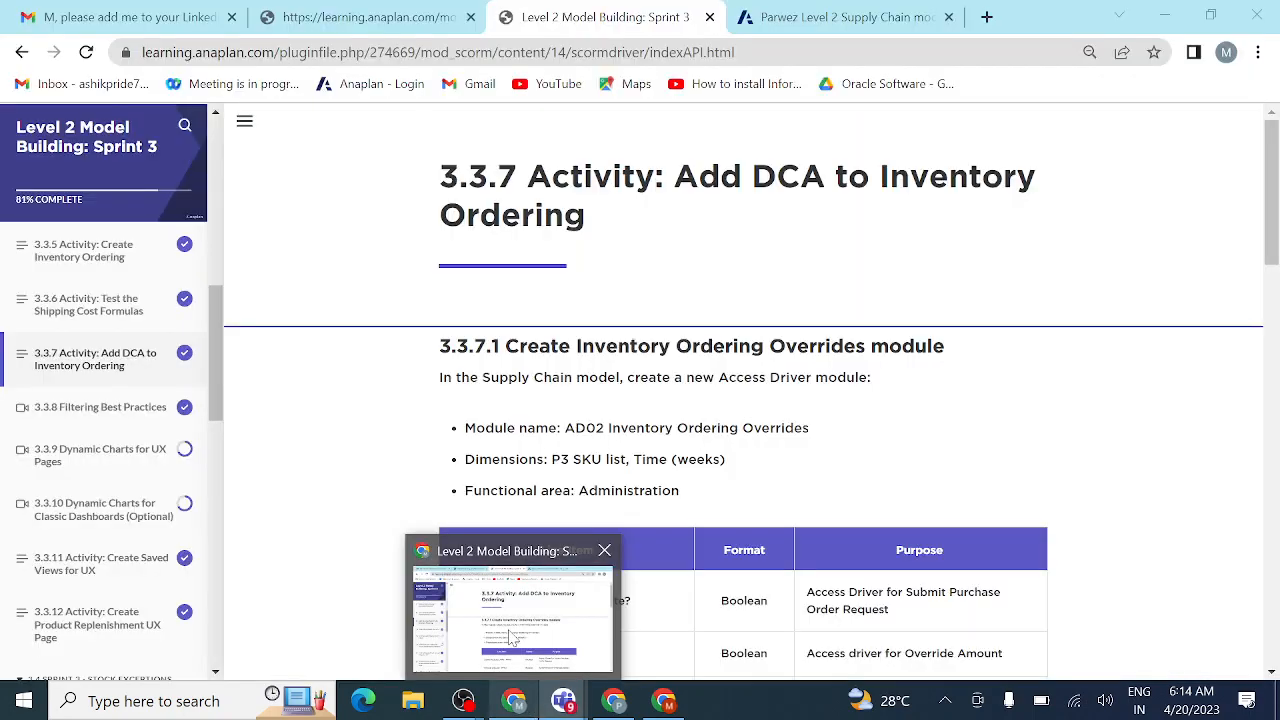
{"action": "left_click", "coordinate": [510, 637]}
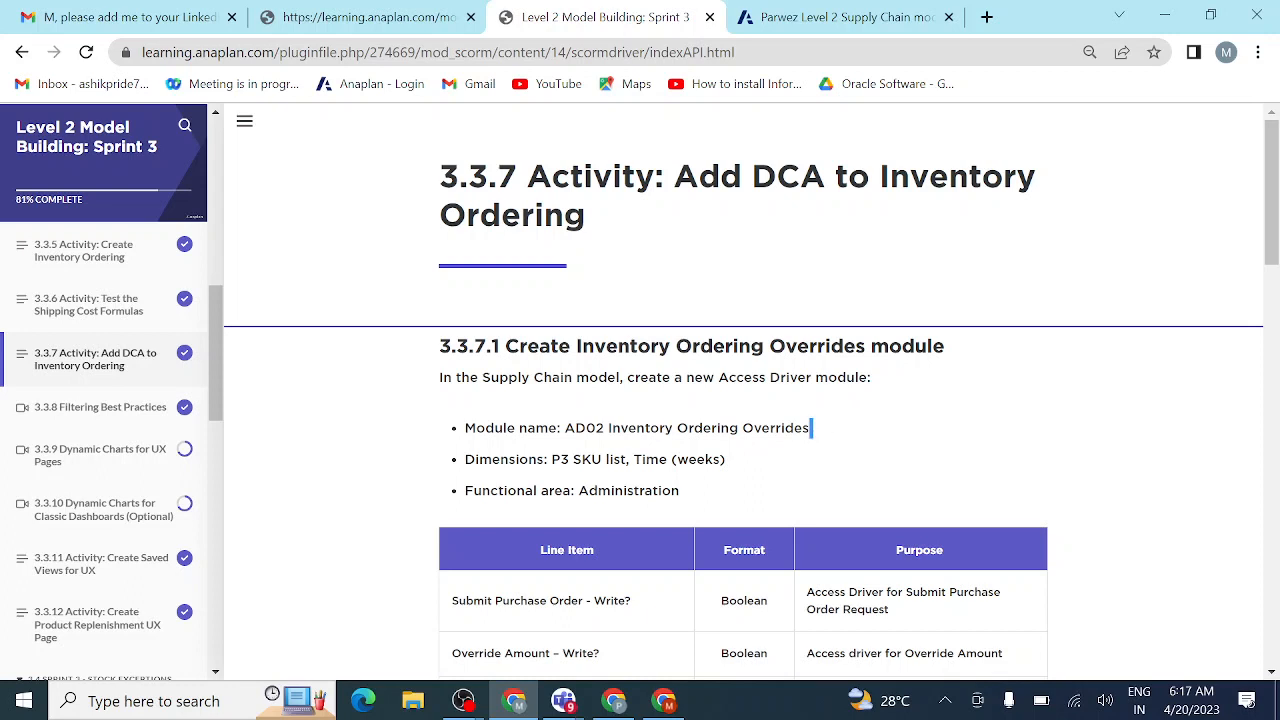
- Start a new module in the Supply Chain model, named AD02 Inventory Ordering Overrides as copied from the activity
{"action": "left_click_drag", "start_coordinate": [811, 428], "coordinate": [565, 428]}
{"action": "key", "text": "ctrl+c"}
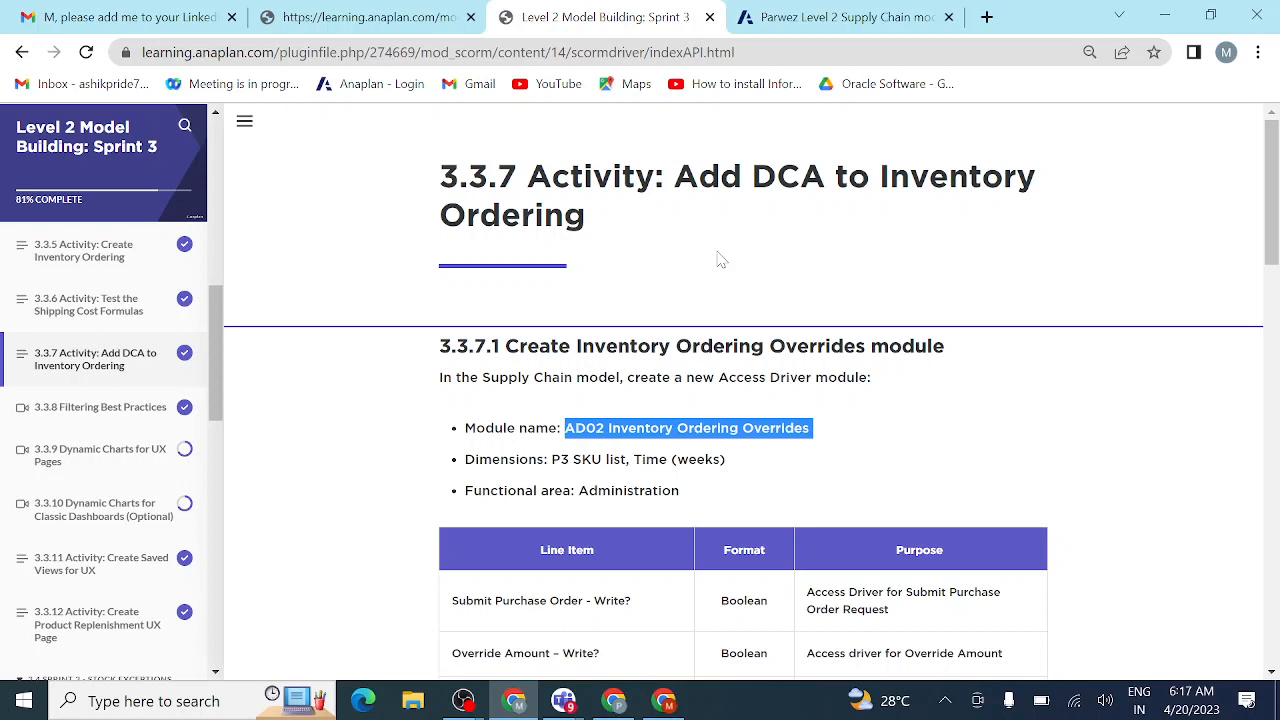
{"action": "left_click", "coordinate": [818, 20]}
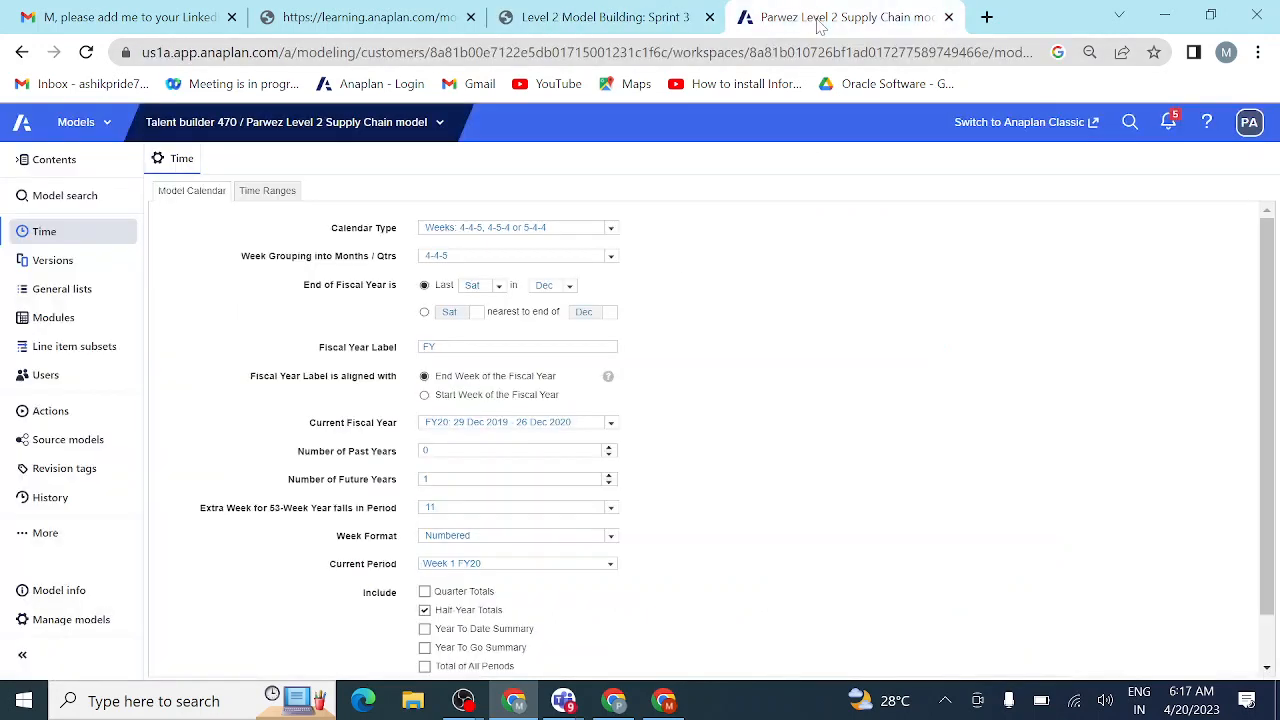
{"action": "left_click", "coordinate": [83, 330]}
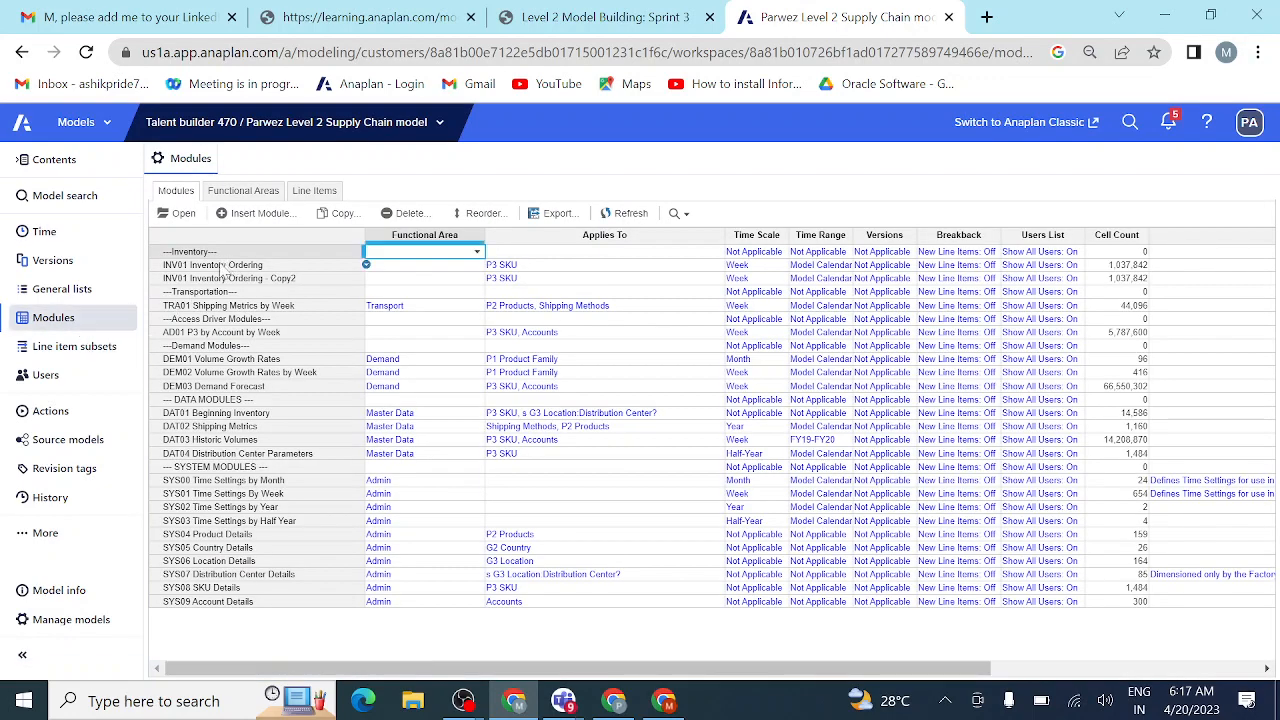
{"action": "left_click", "coordinate": [246, 218]}
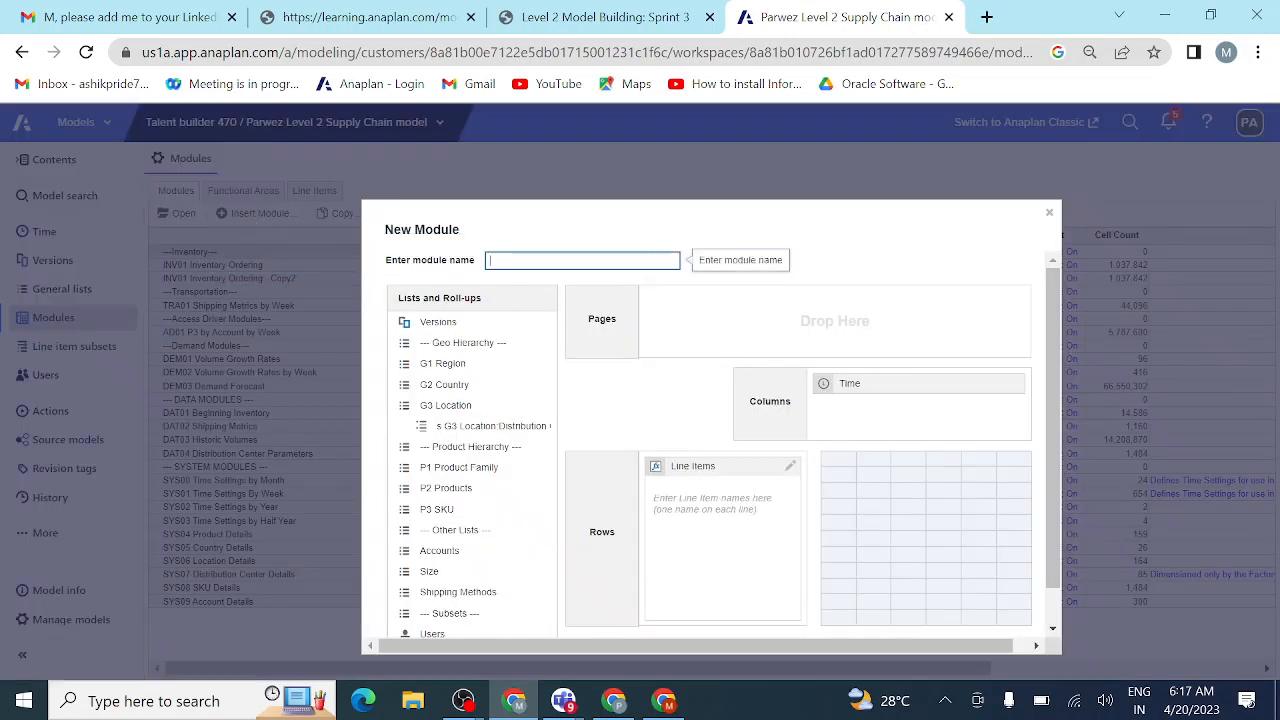
{"action": "key", "text": "ctrl+v"}
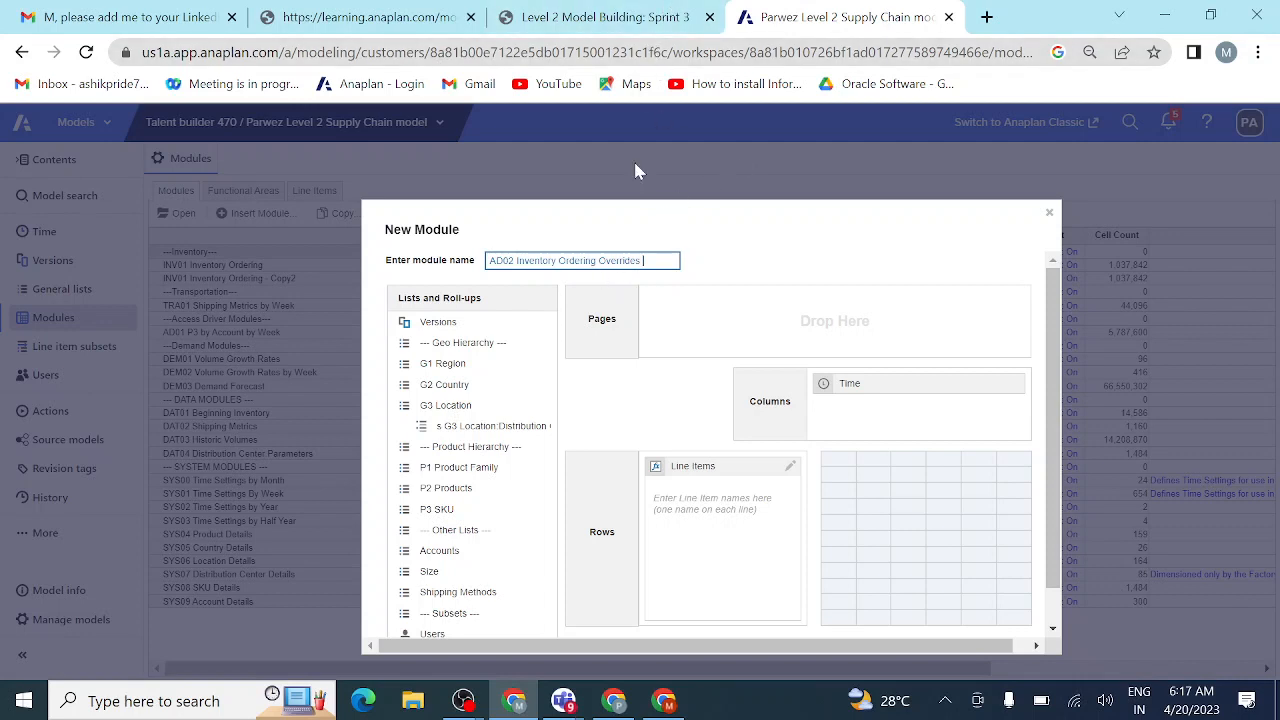
- Check the required dimensions in the activity and add the P3 SKU list to the new module's Pages
{"action": "left_click", "coordinate": [638, 12]}
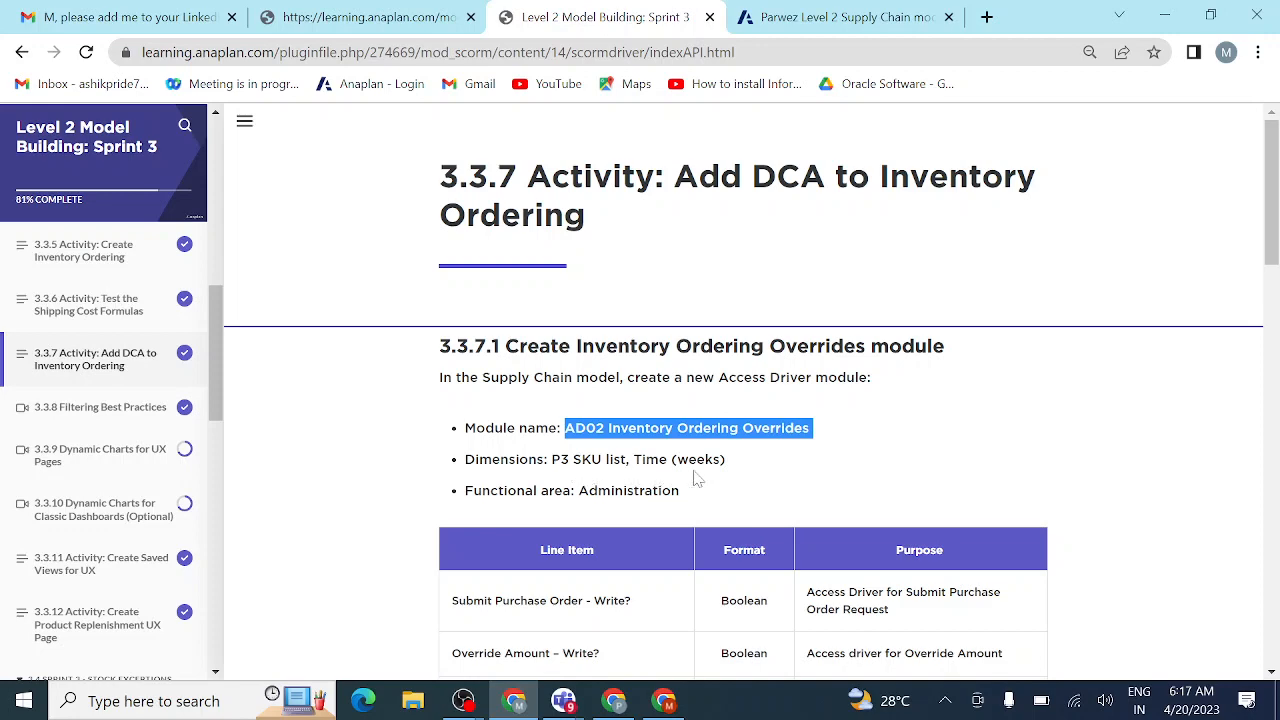
{"action": "left_click", "coordinate": [843, 17]}
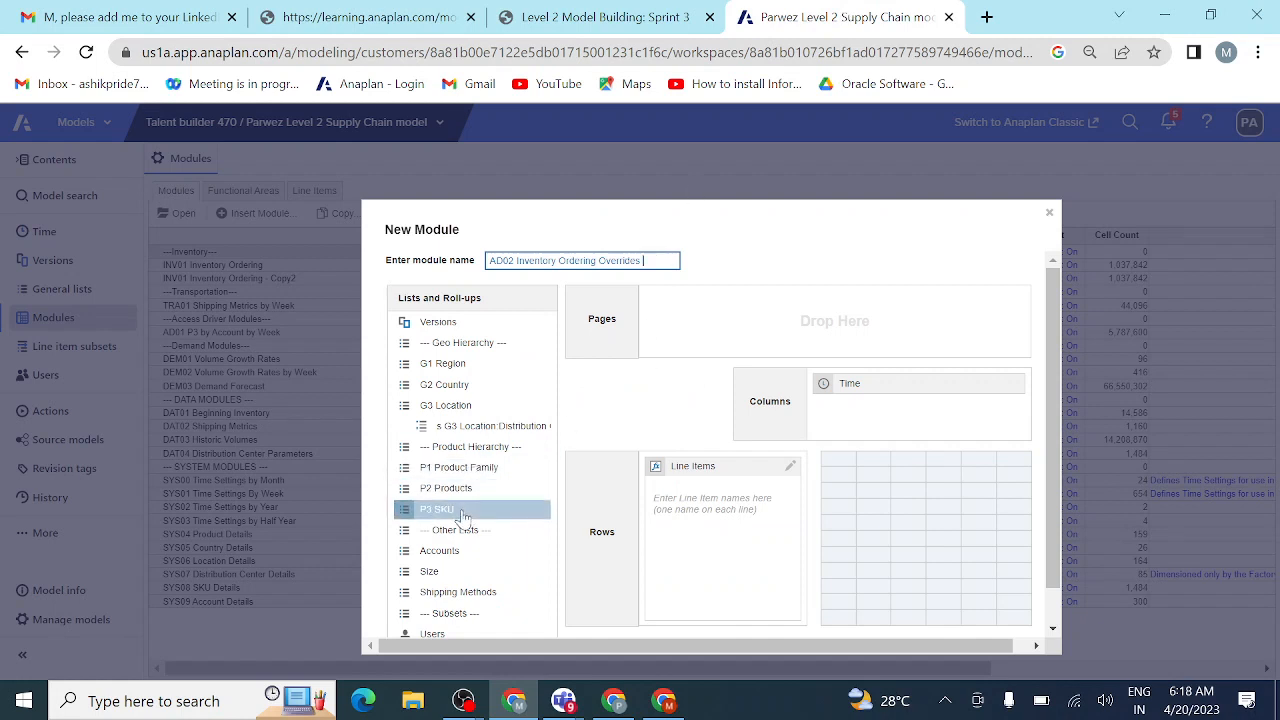
{"action": "left_click_drag", "start_coordinate": [463, 515], "coordinate": [723, 310]}
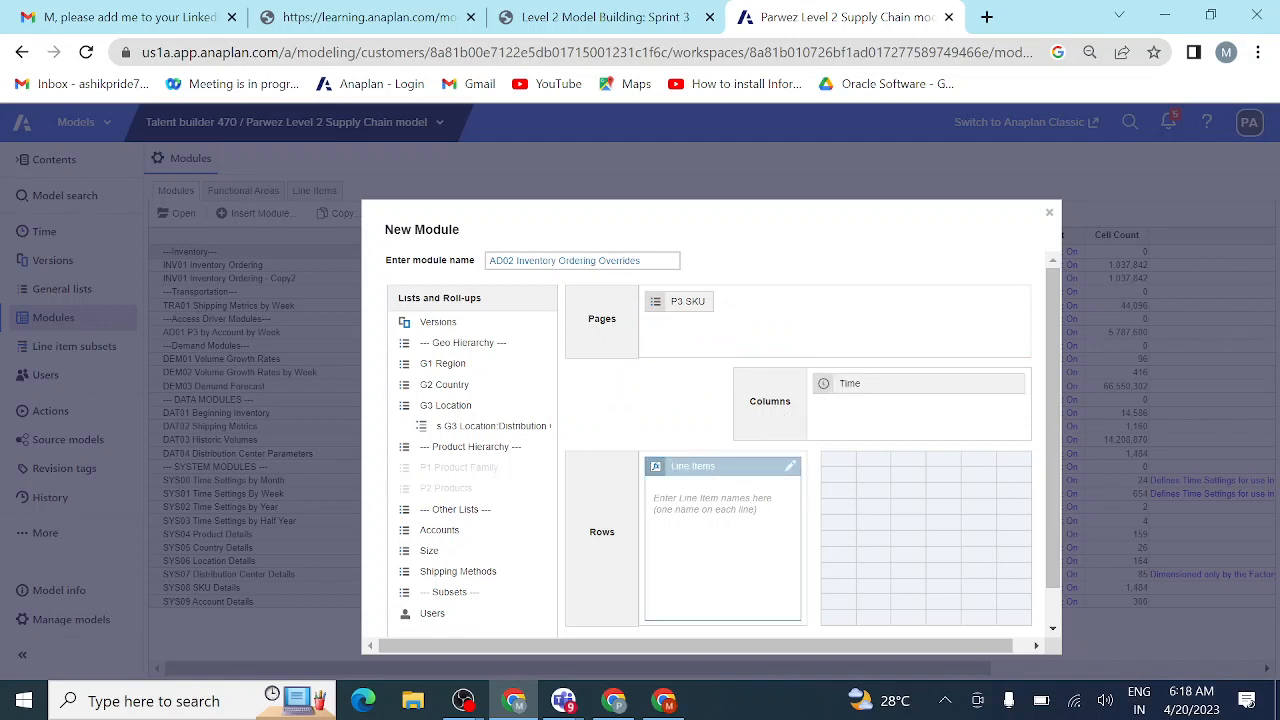
- Add the line item "Submit Purchase Order - Write?" to the new module, copying its name from the activity's table
{"action": "left_click", "coordinate": [655, 495]}
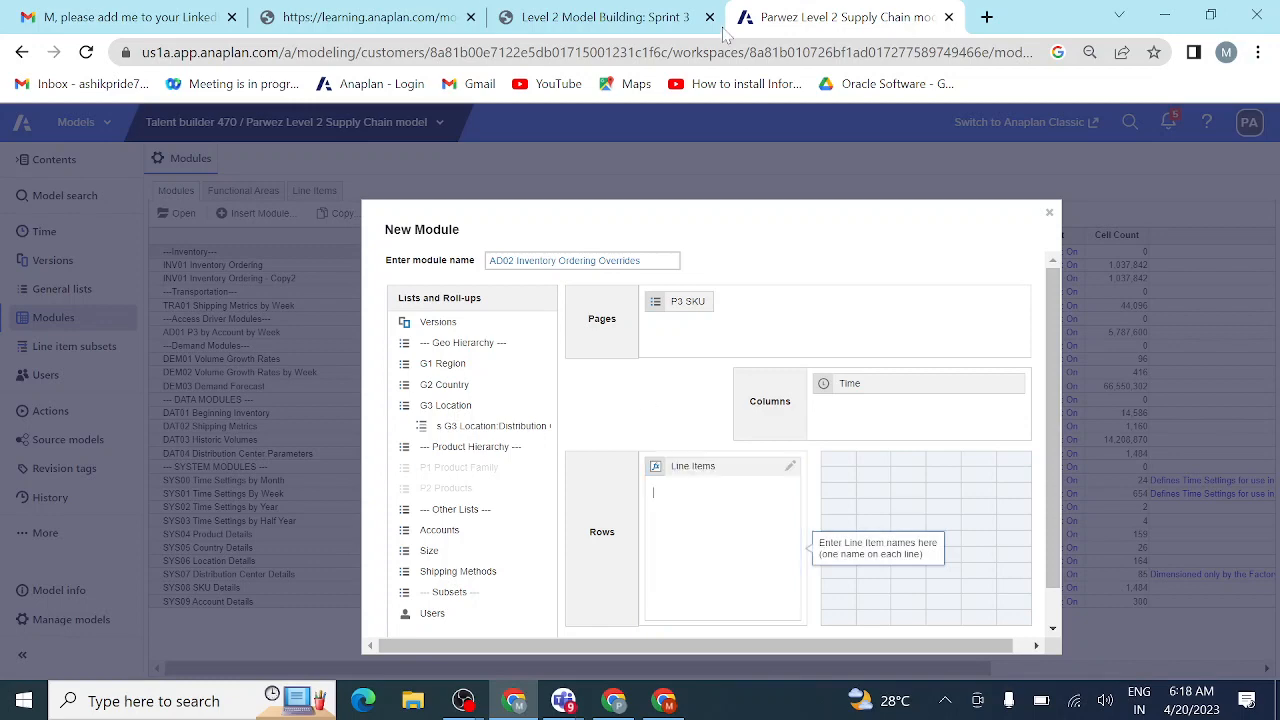
{"action": "left_click", "coordinate": [622, 20]}
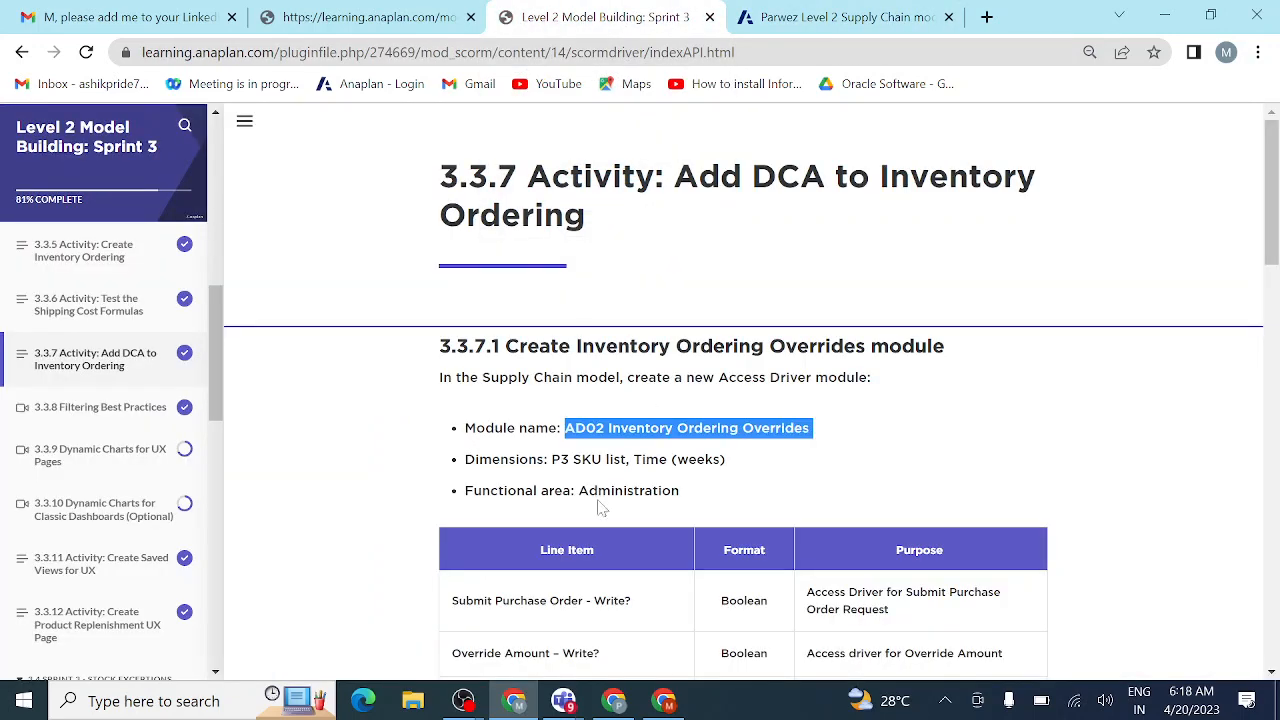
{"action": "scroll", "coordinate": [590, 340], "scroll_direction": "down", "scroll_amount": 3}
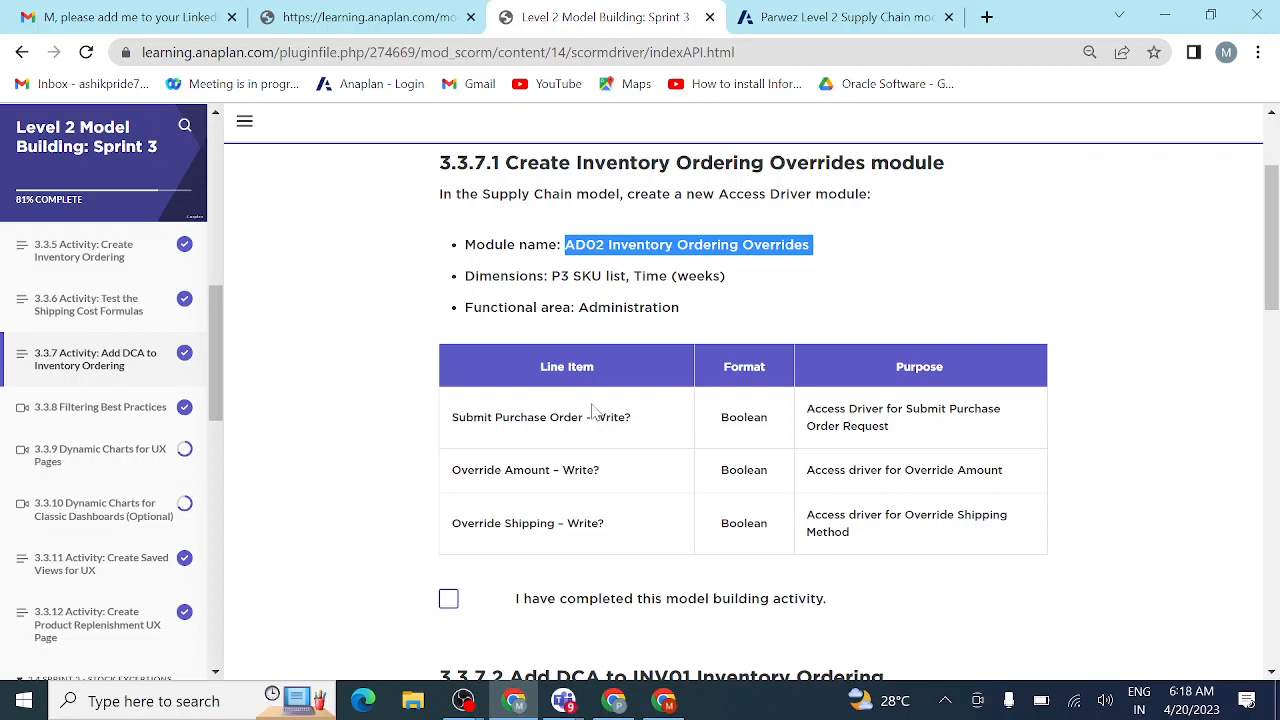
{"action": "left_click_drag", "start_coordinate": [640, 421], "coordinate": [453, 410]}
{"action": "key", "text": "ctrl+c"}
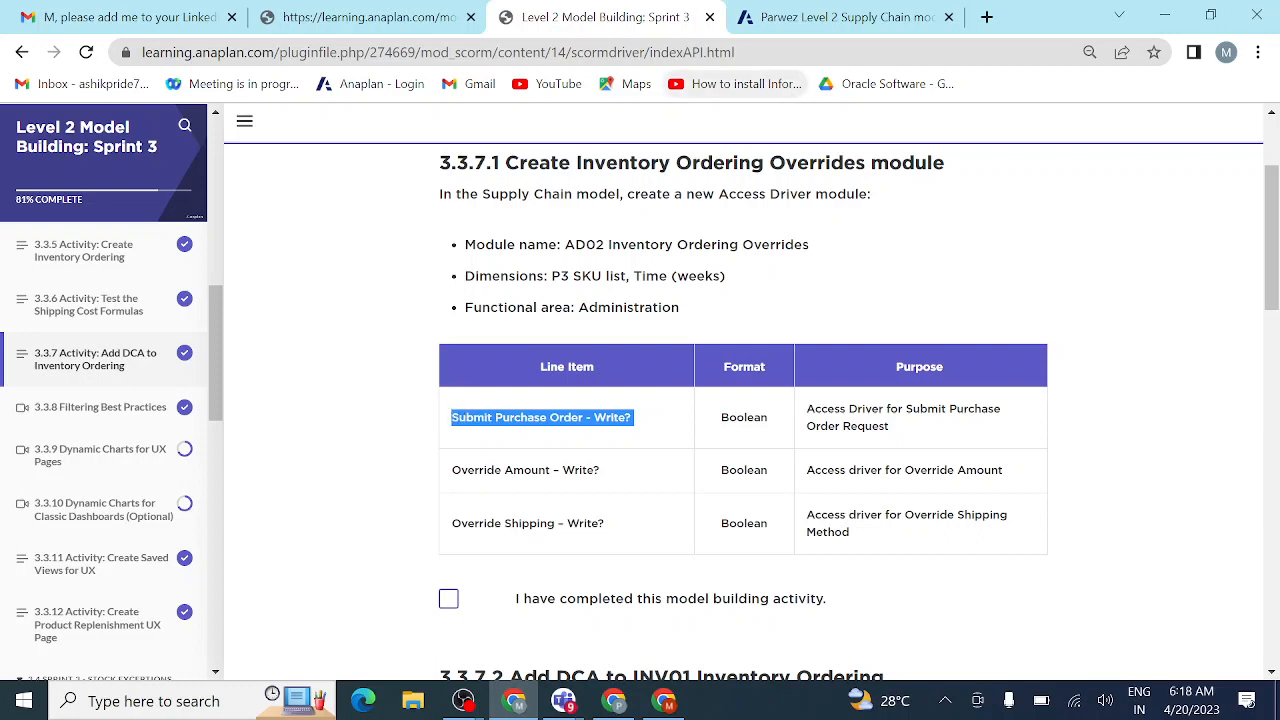
{"action": "left_click", "coordinate": [818, 24]}
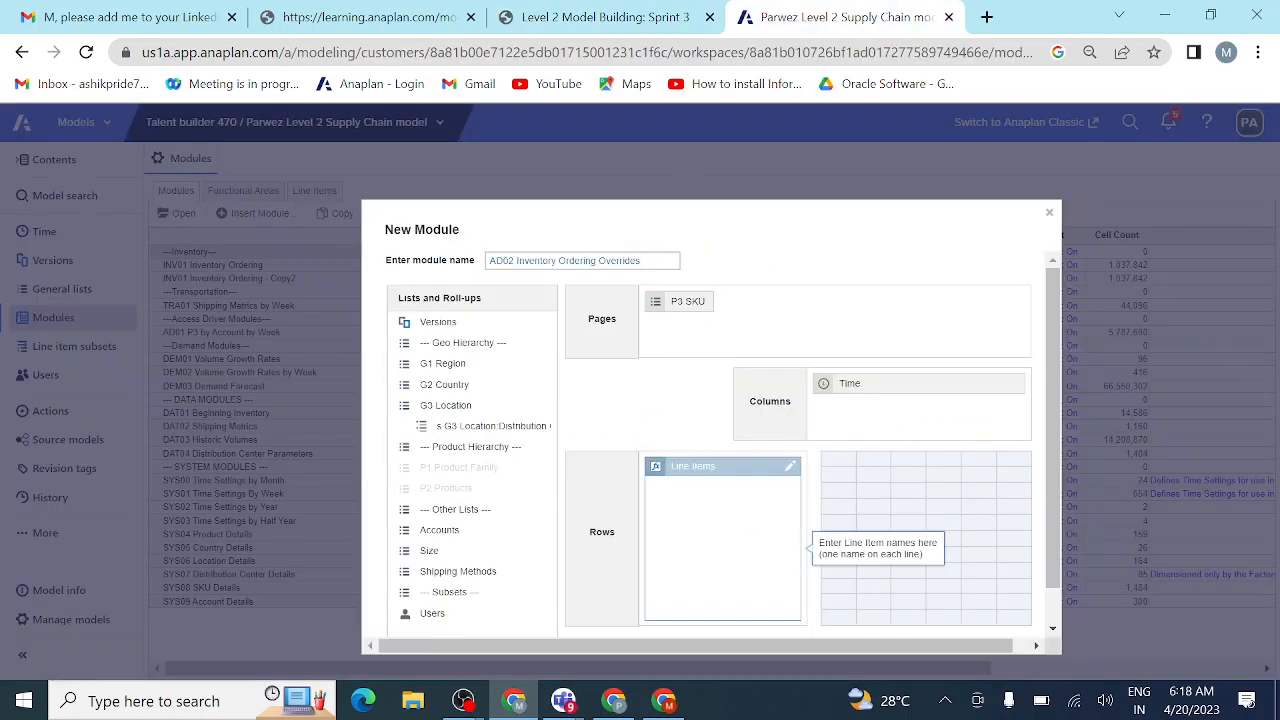
{"action": "key", "text": "ctrl+v"}
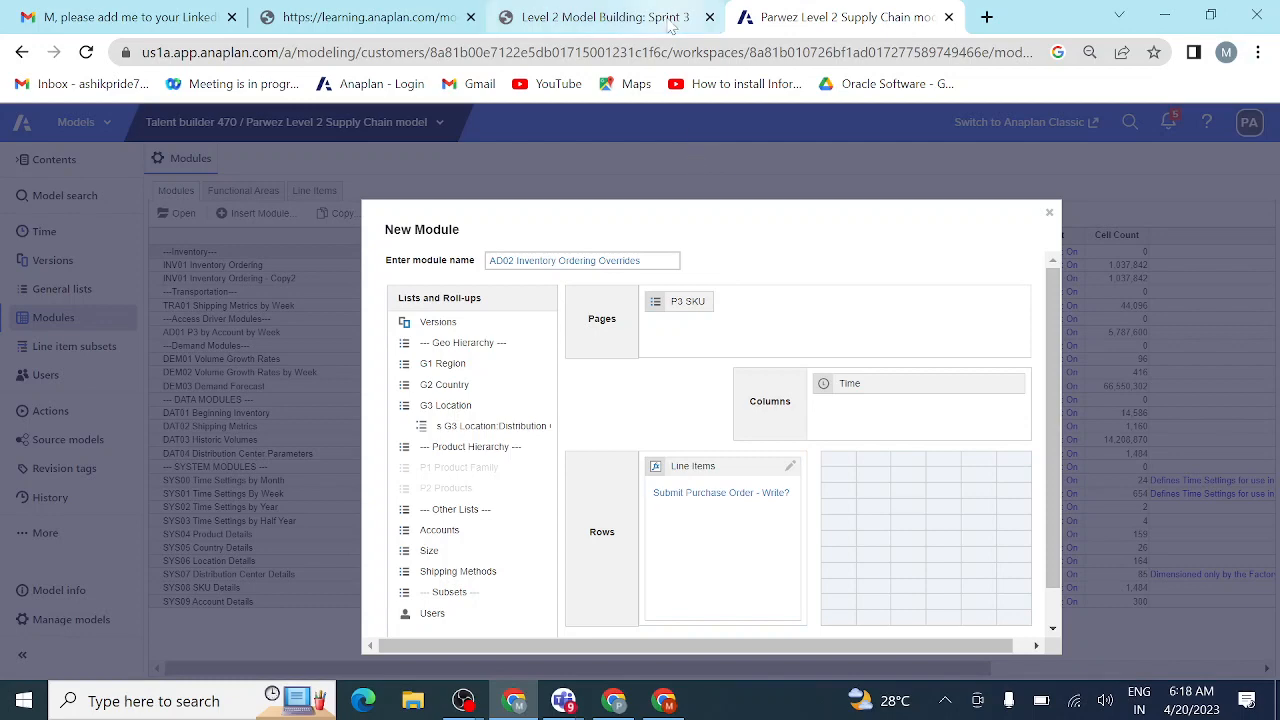
- Add the line item "Override Amount – Write?" to the new module, copying its name from the activity's table
{"action": "left_click", "coordinate": [605, 17]}
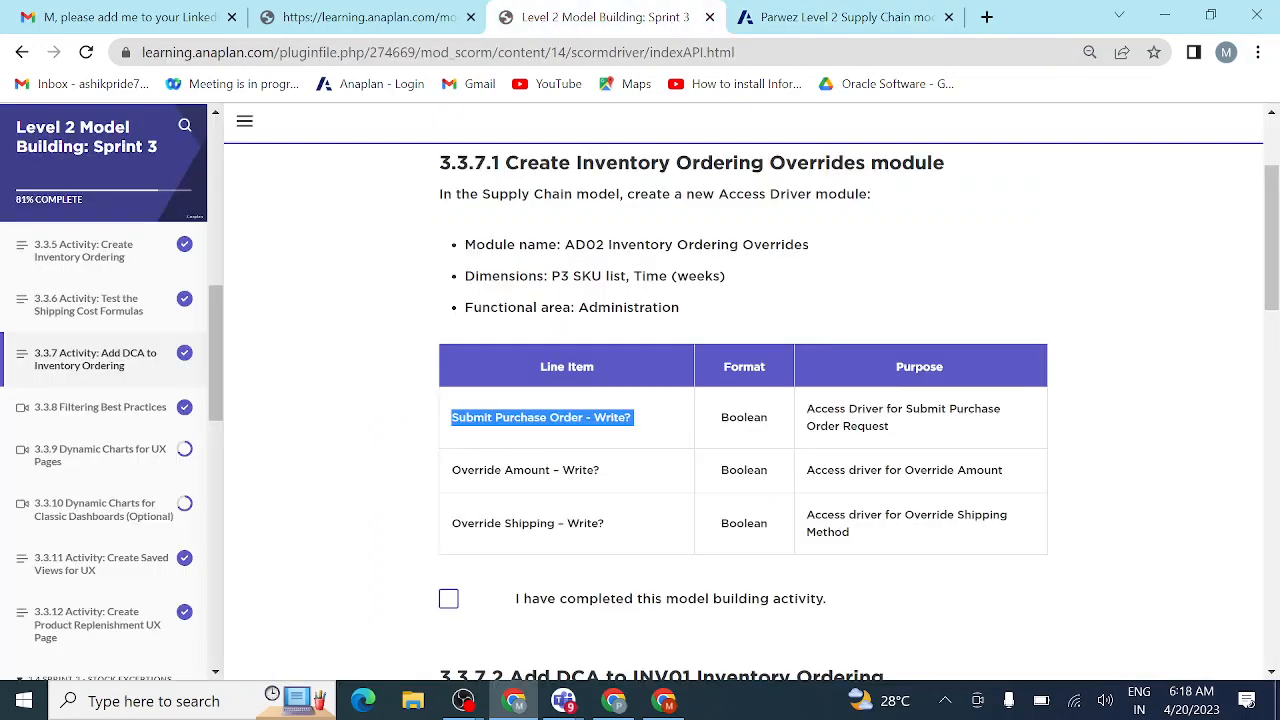
{"action": "left_click", "coordinate": [627, 463]}
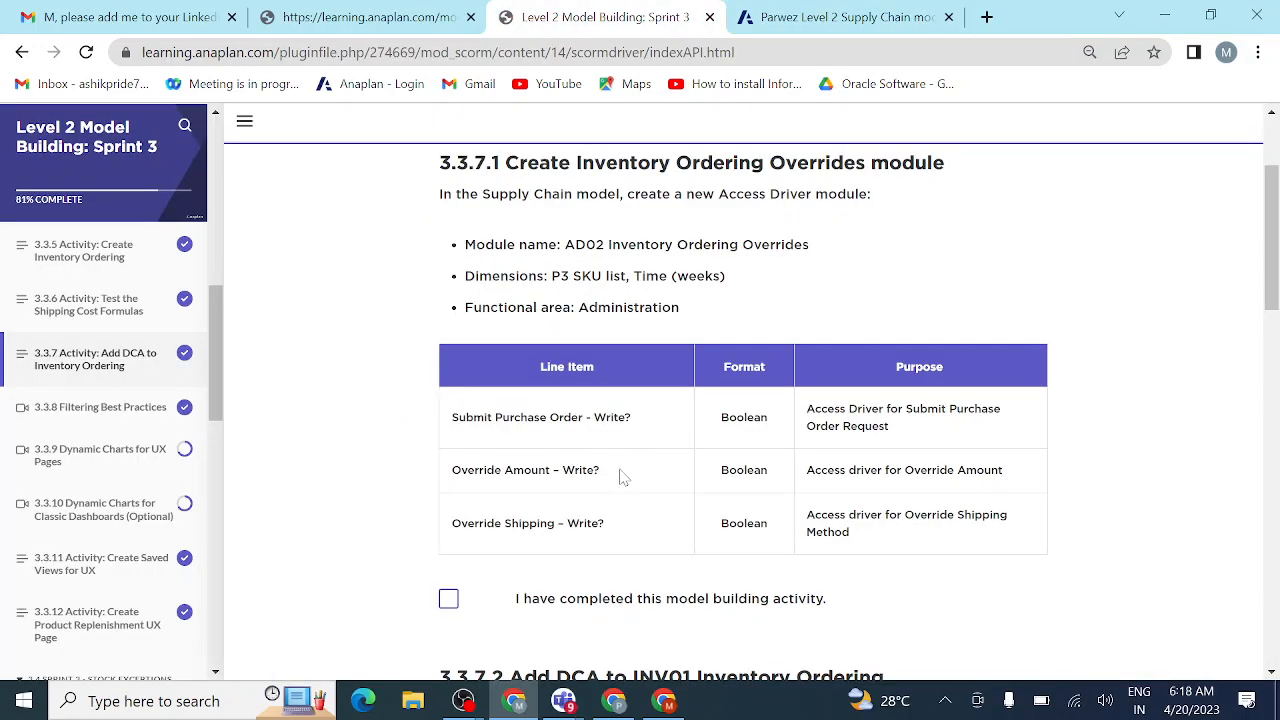
{"action": "left_click_drag", "start_coordinate": [620, 476], "coordinate": [445, 478]}
{"action": "key", "text": "ctrl+c"}
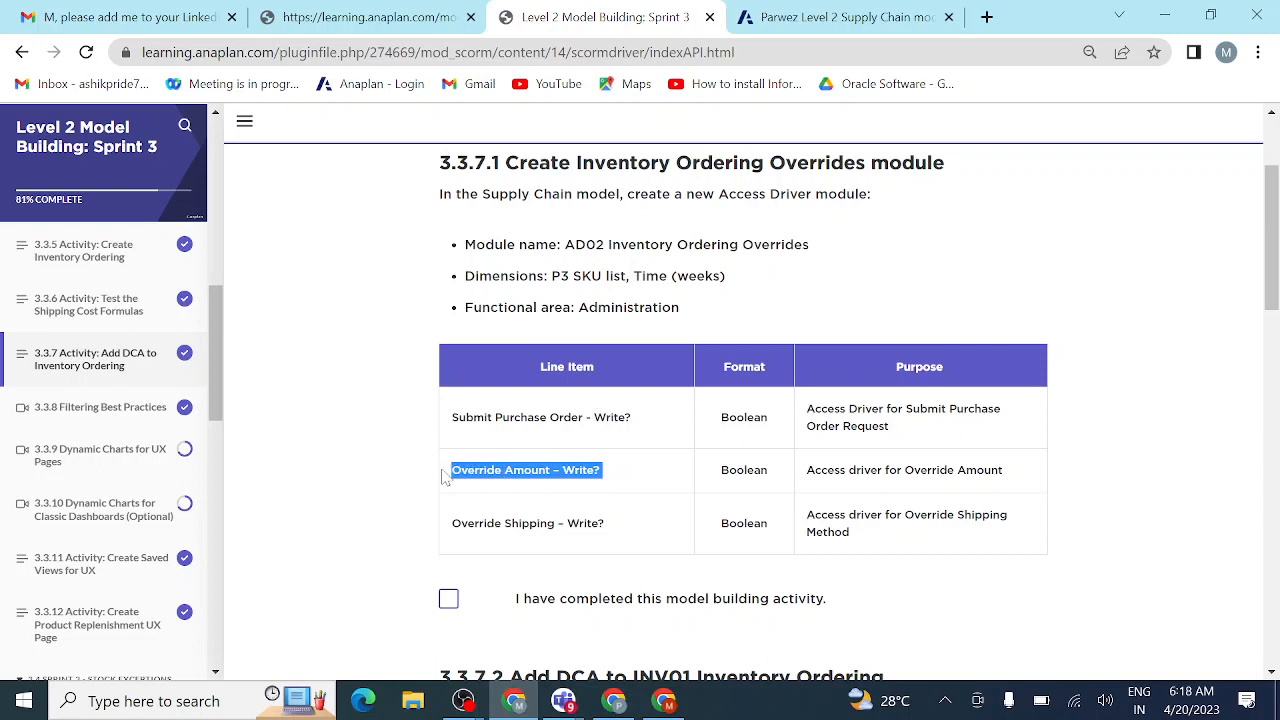
{"action": "left_click", "coordinate": [838, 18]}
{"action": "left_click", "coordinate": [730, 530]}
{"action": "key", "text": "ctrl+v"}
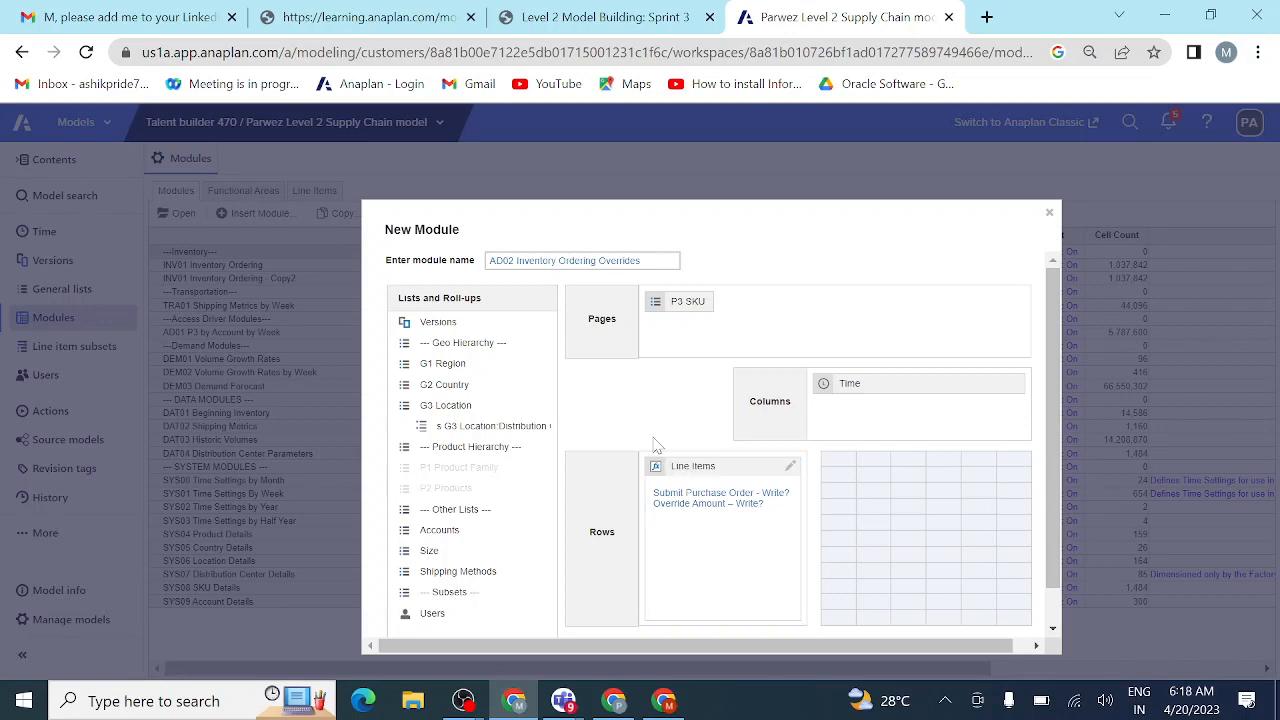
- Add the line item "Override Shipping – Write?" from the activity's table and create the AD02 Inventory Ordering Overrides module
{"action": "left_click", "coordinate": [634, 20]}
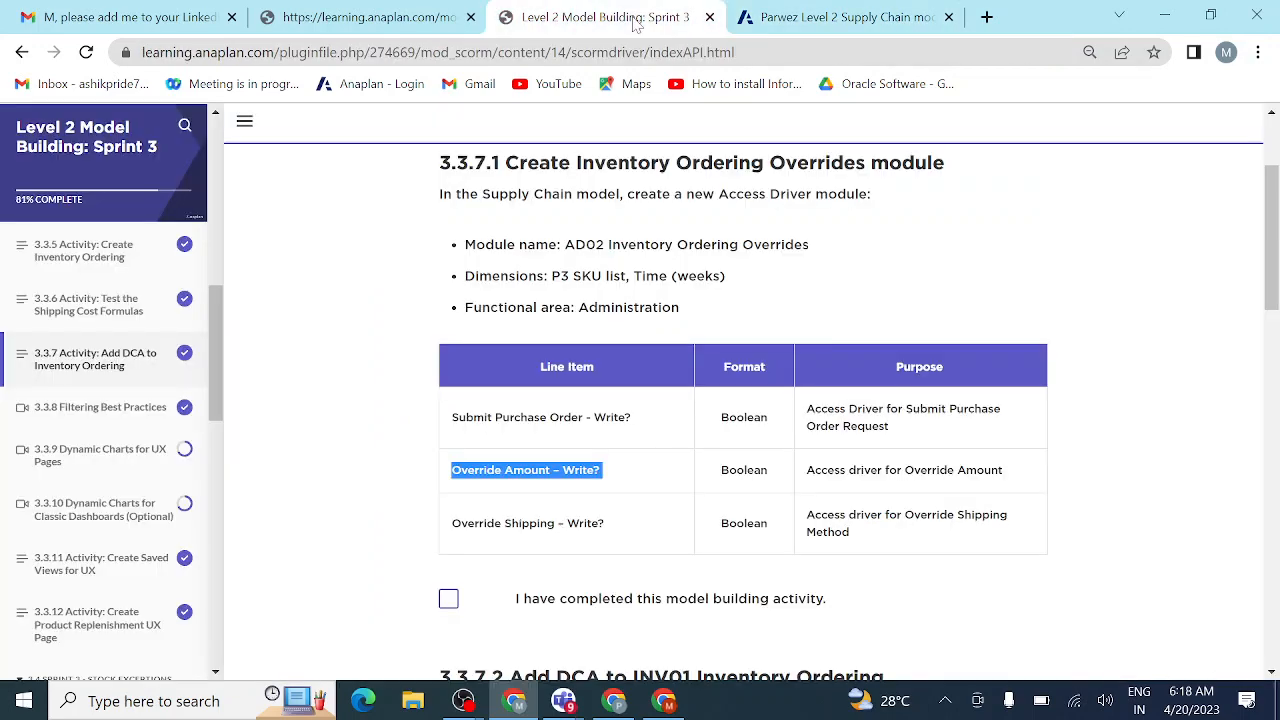
{"action": "left_click", "coordinate": [622, 534]}
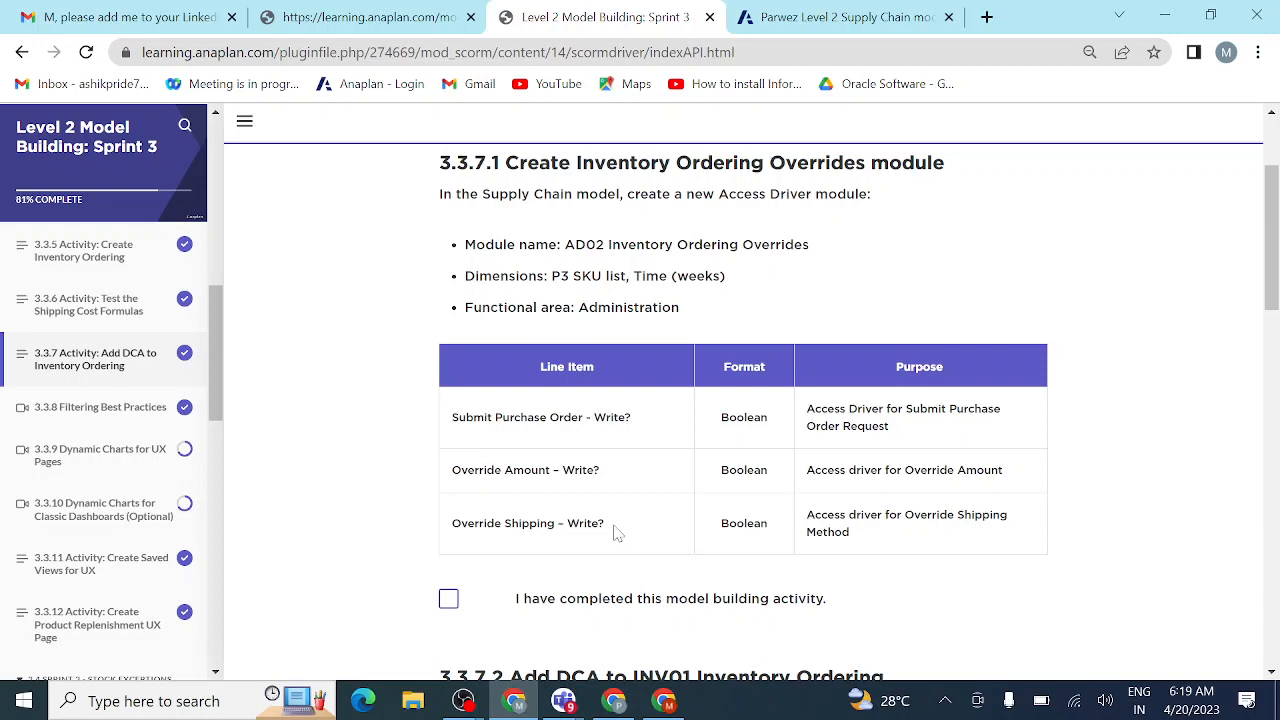
{"action": "left_click_drag", "start_coordinate": [611, 531], "coordinate": [448, 527]}
{"action": "key", "text": "ctrl+c"}
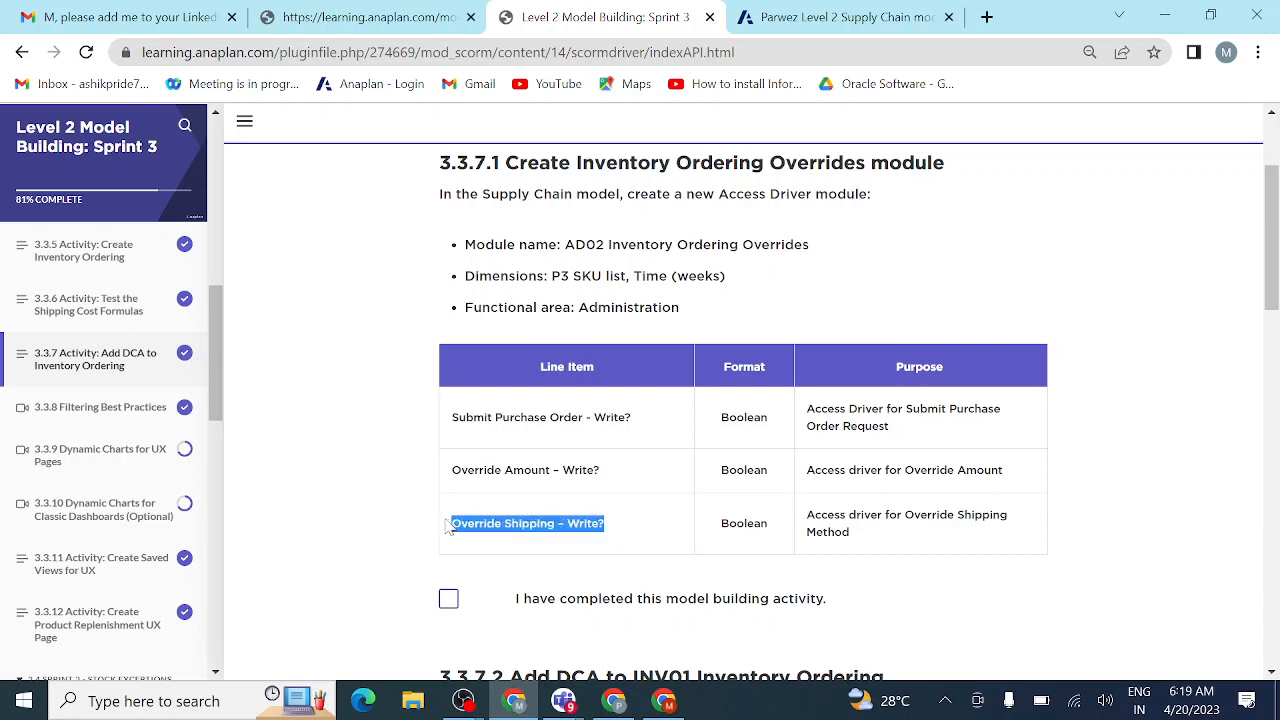
{"action": "left_click", "coordinate": [822, 26]}
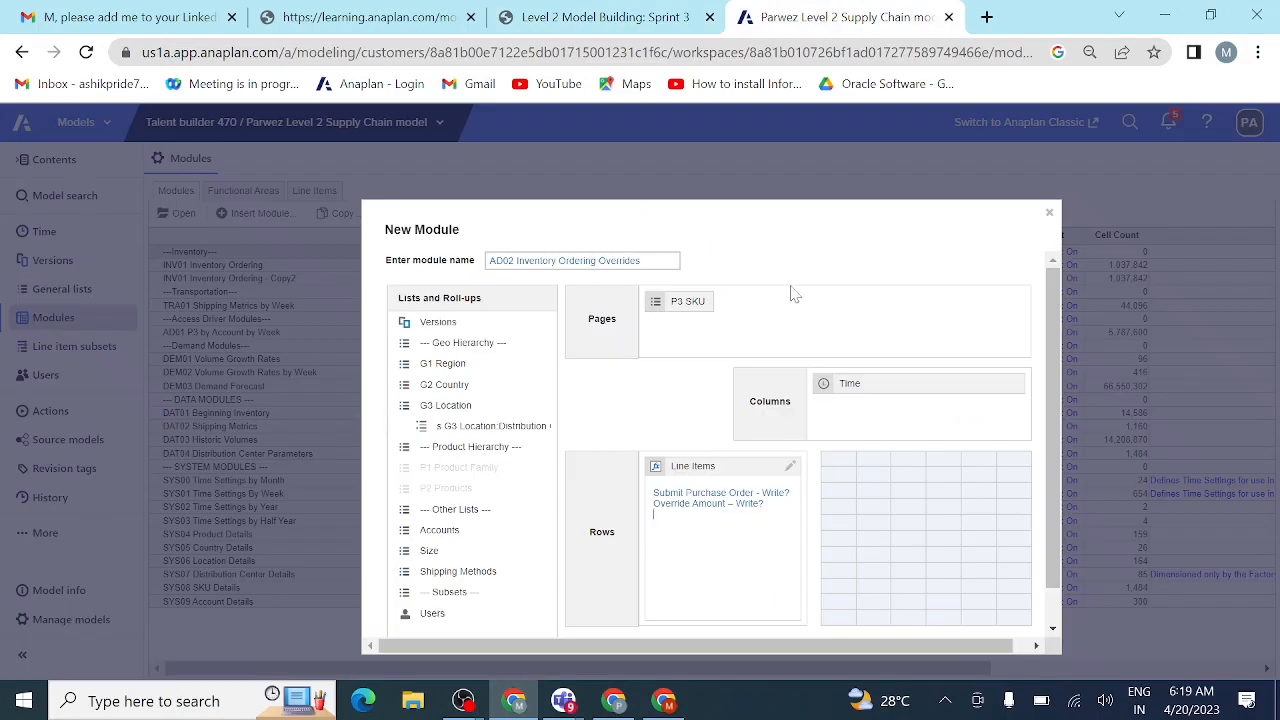
{"action": "key", "text": "ctrl+v"}
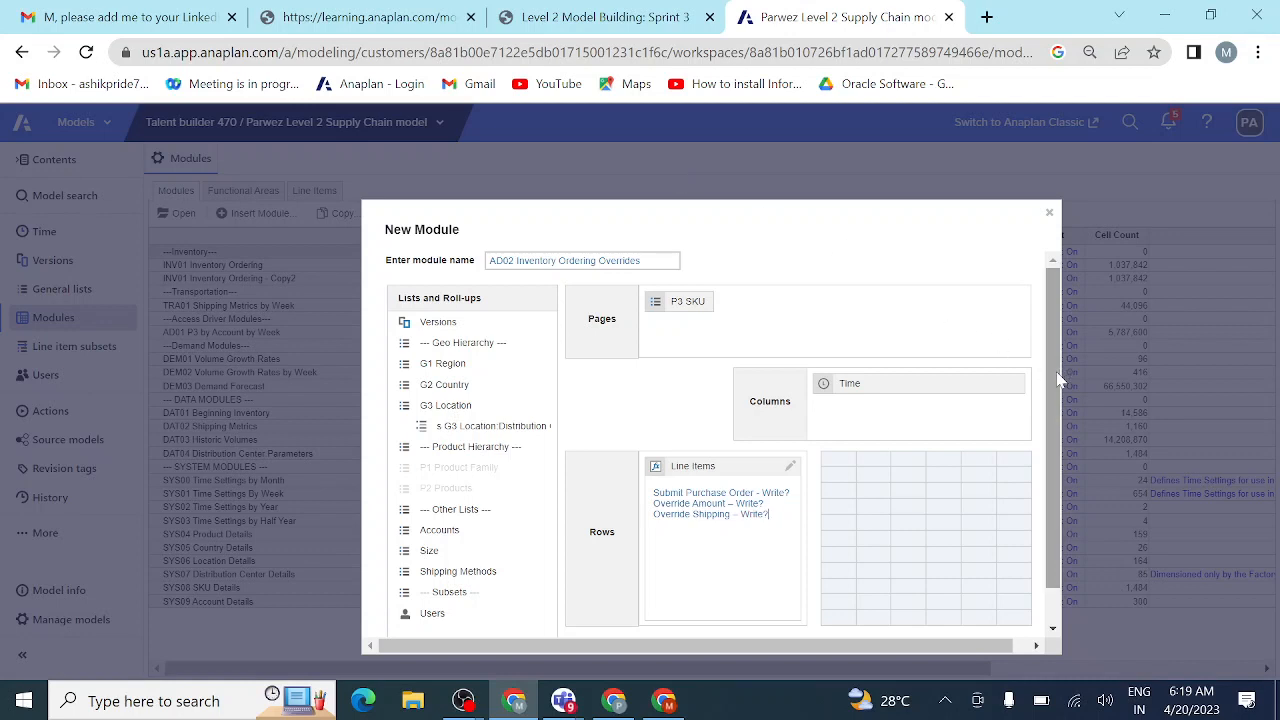
{"action": "left_click_drag", "start_coordinate": [1058, 376], "coordinate": [1067, 456]}
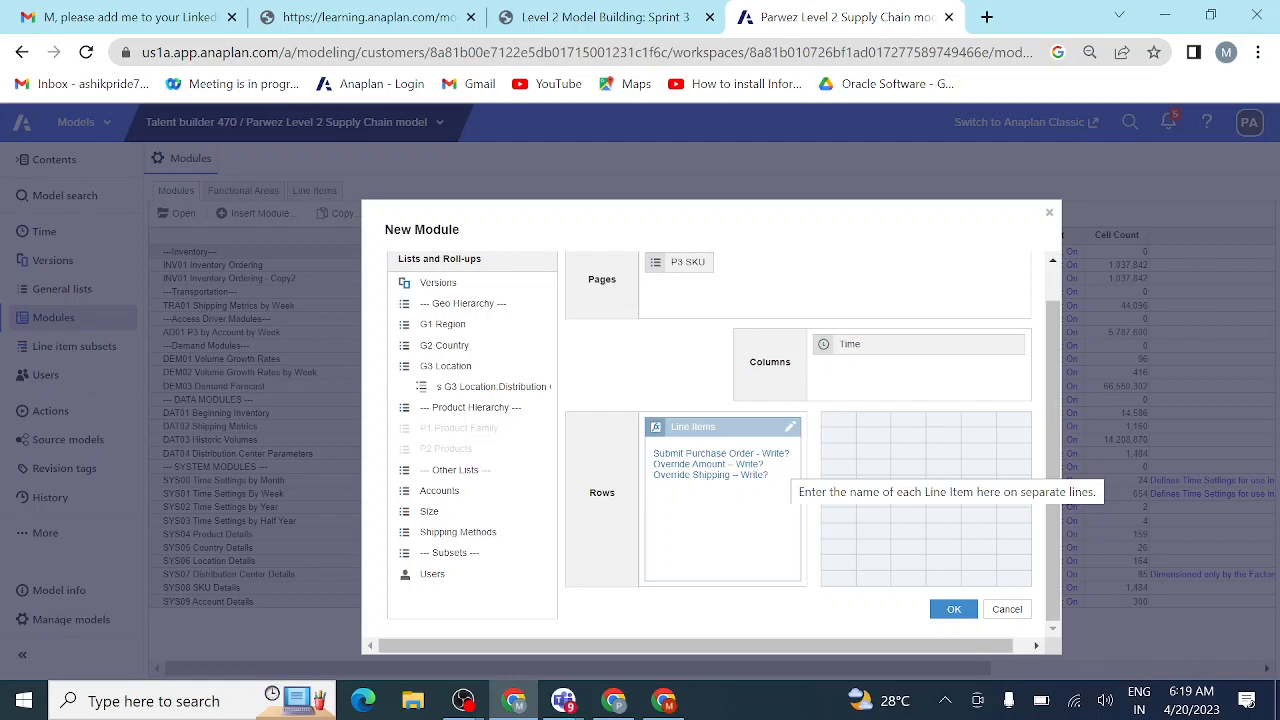
{"action": "left_click", "coordinate": [950, 610]}
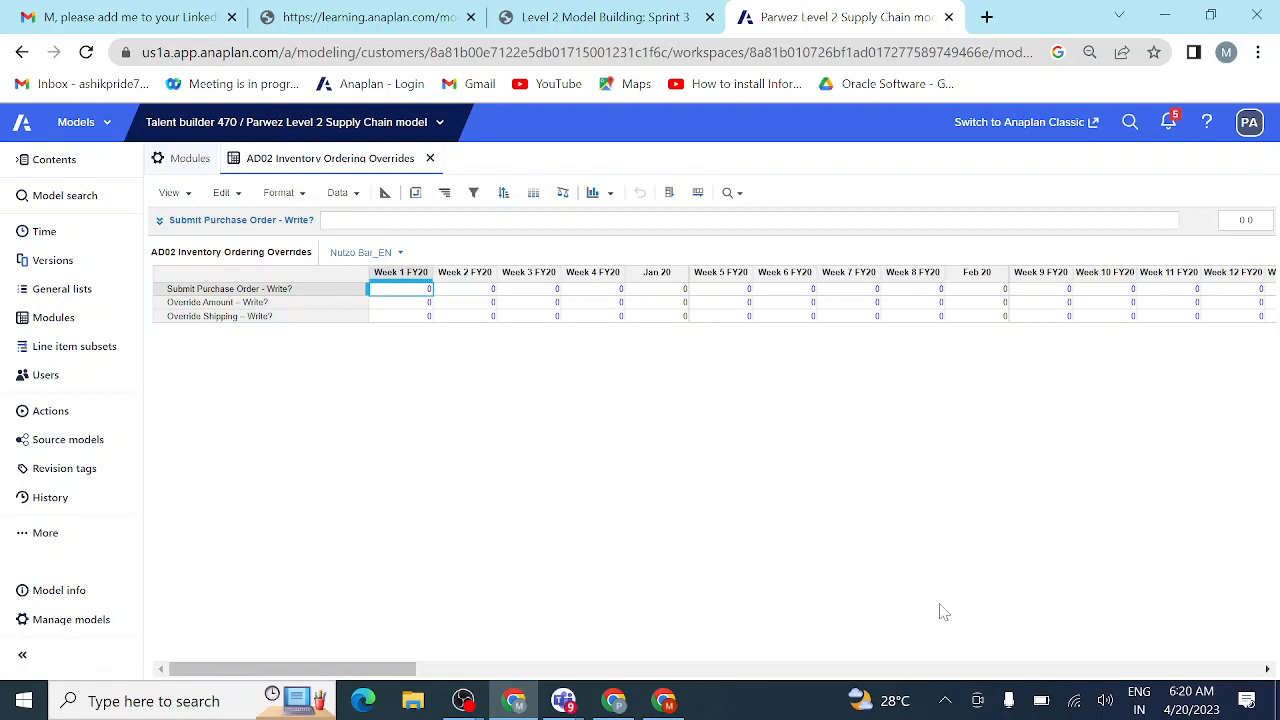
- Check the Teams meeting window and return to the AD02 Inventory Ordering Overrides module in the browser
{"action": "mouse_move", "coordinate": [465, 706]}
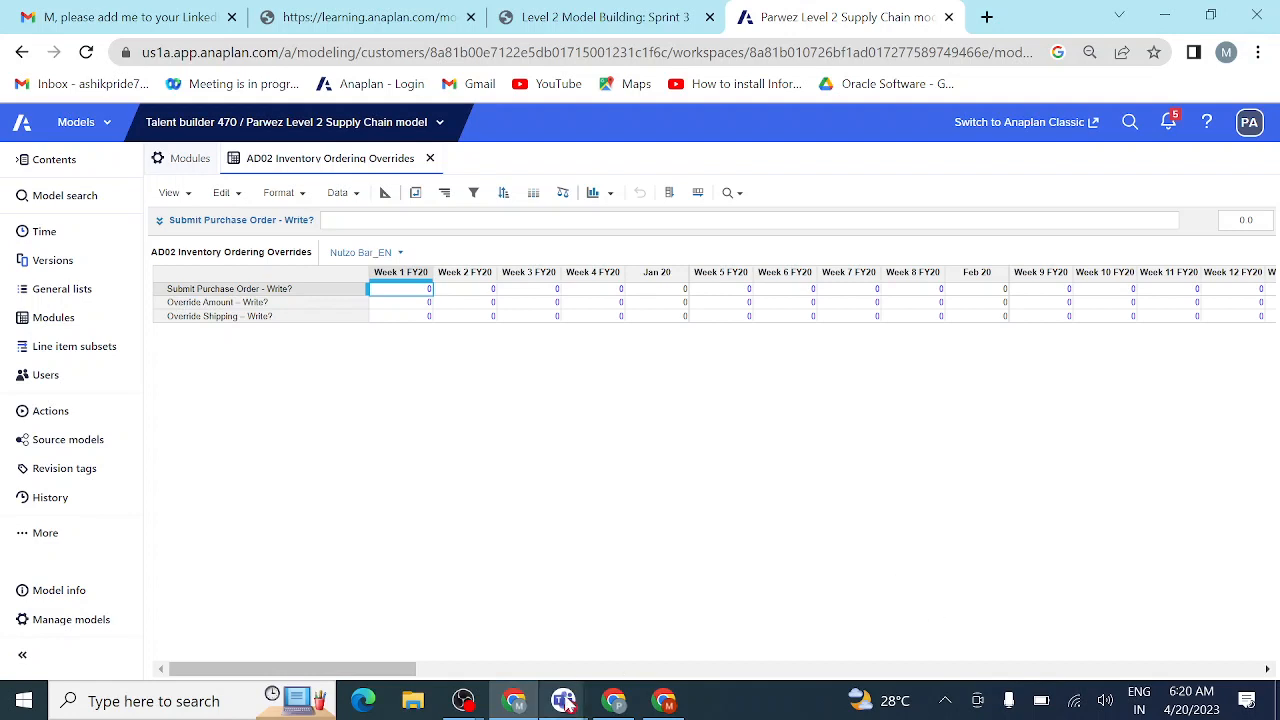
{"action": "mouse_move", "coordinate": [565, 703]}
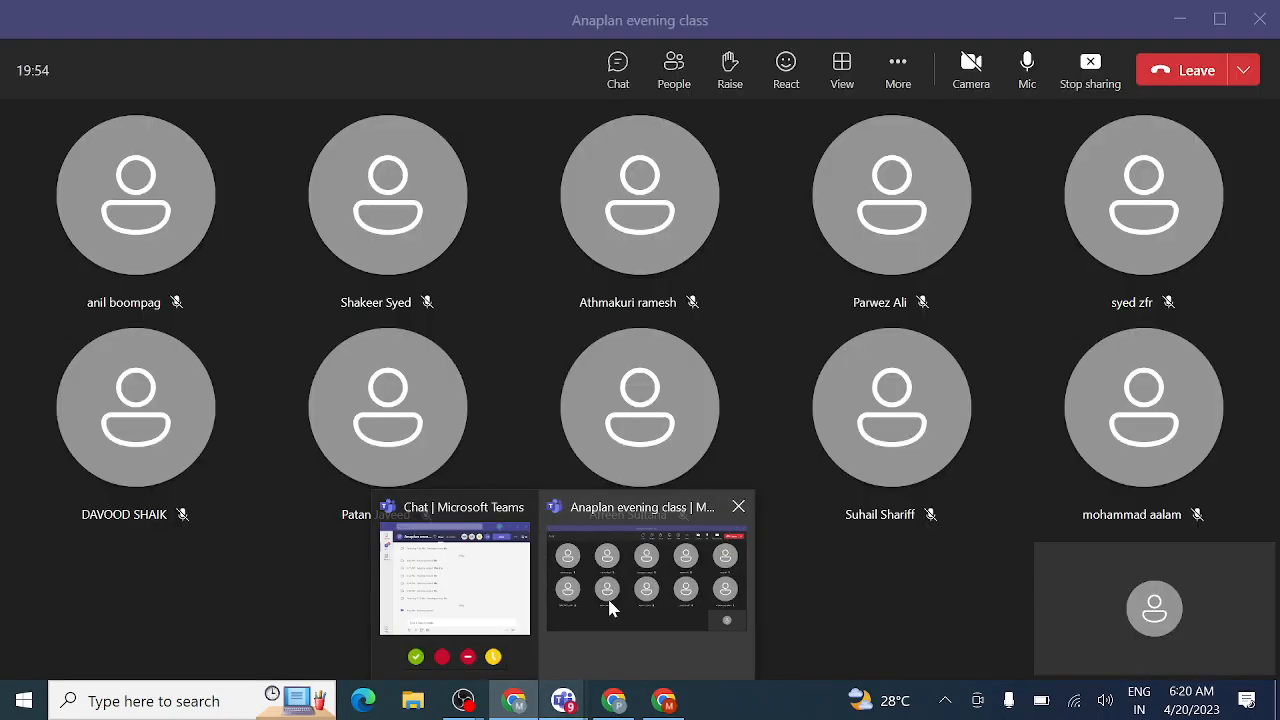
{"action": "left_click", "coordinate": [610, 607]}
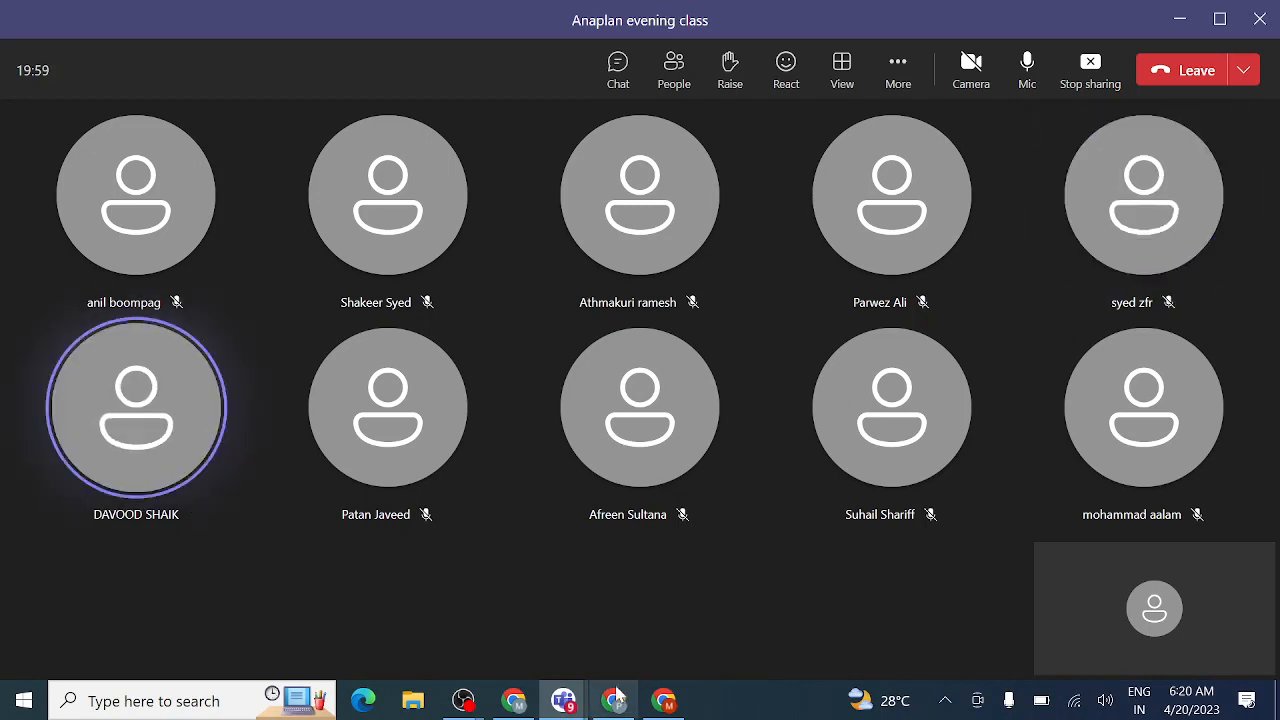
{"action": "mouse_move", "coordinate": [514, 703]}
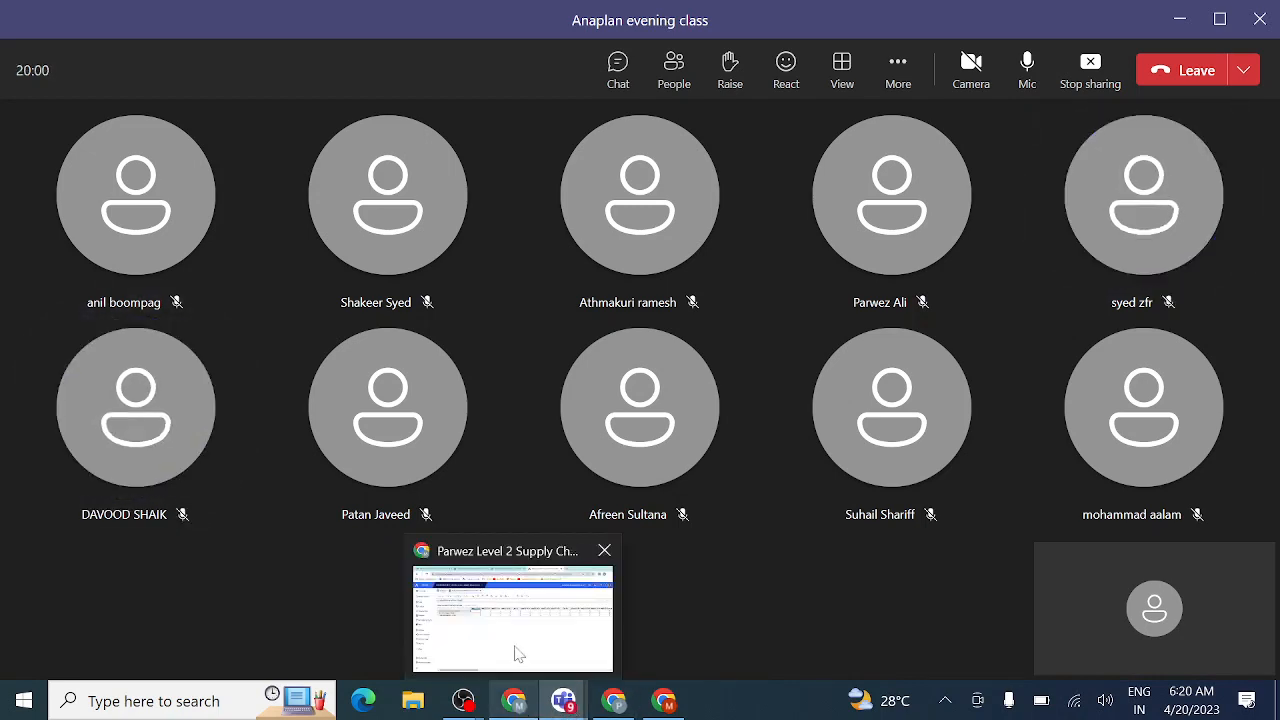
{"action": "left_click", "coordinate": [522, 642]}
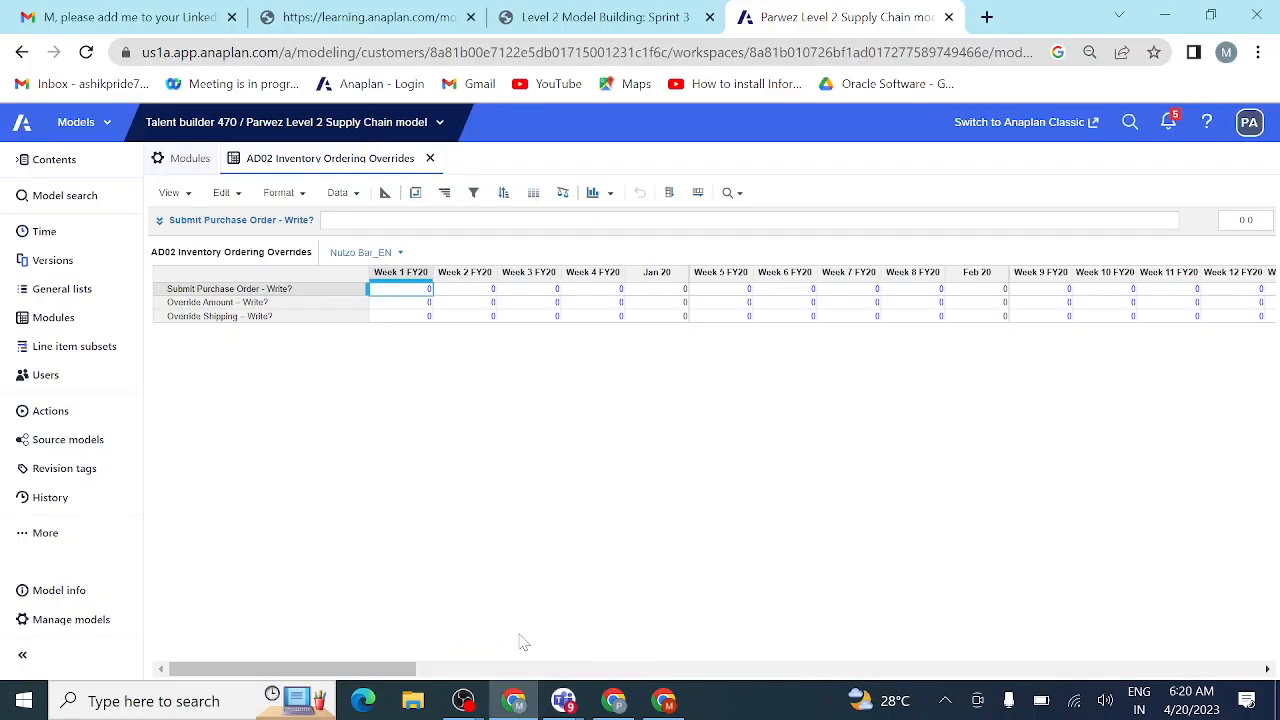
- Check the required line item formats in the activity and set Submit Purchase Order - Write? to Boolean in the module's blueprint
{"action": "left_click", "coordinate": [385, 194]}
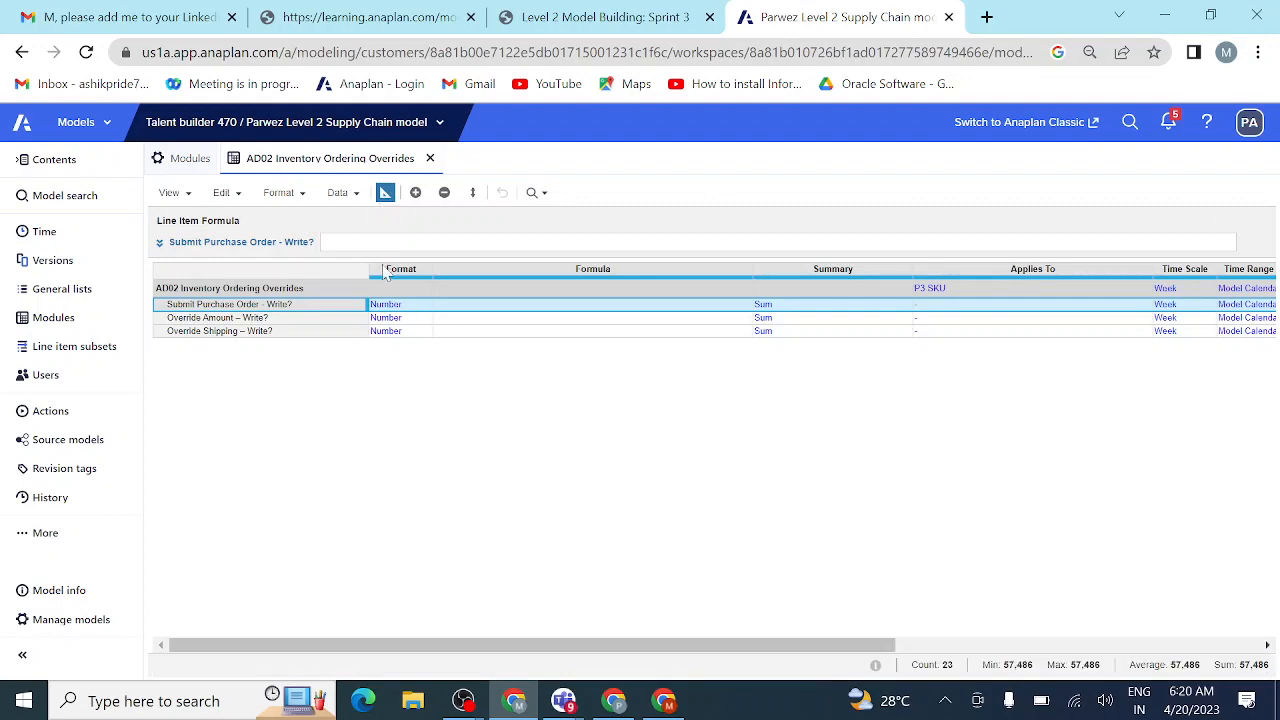
{"action": "left_click", "coordinate": [627, 19]}
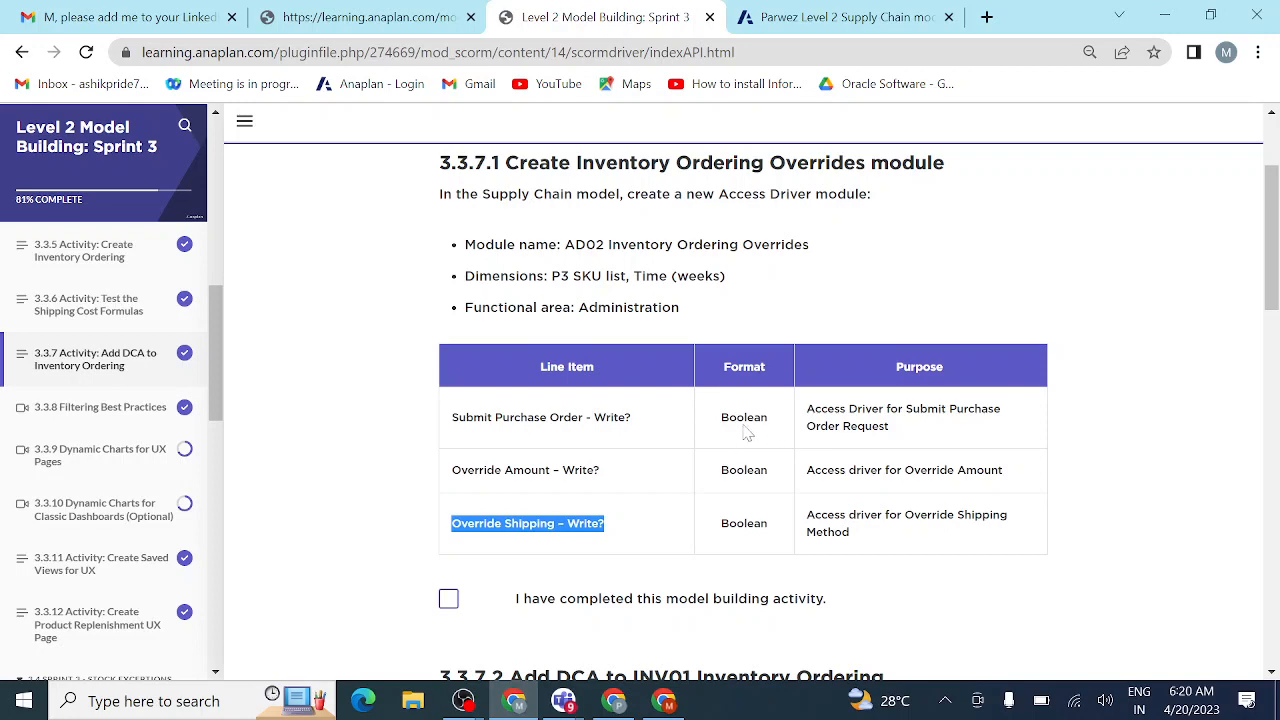
{"action": "left_click", "coordinate": [826, 22]}
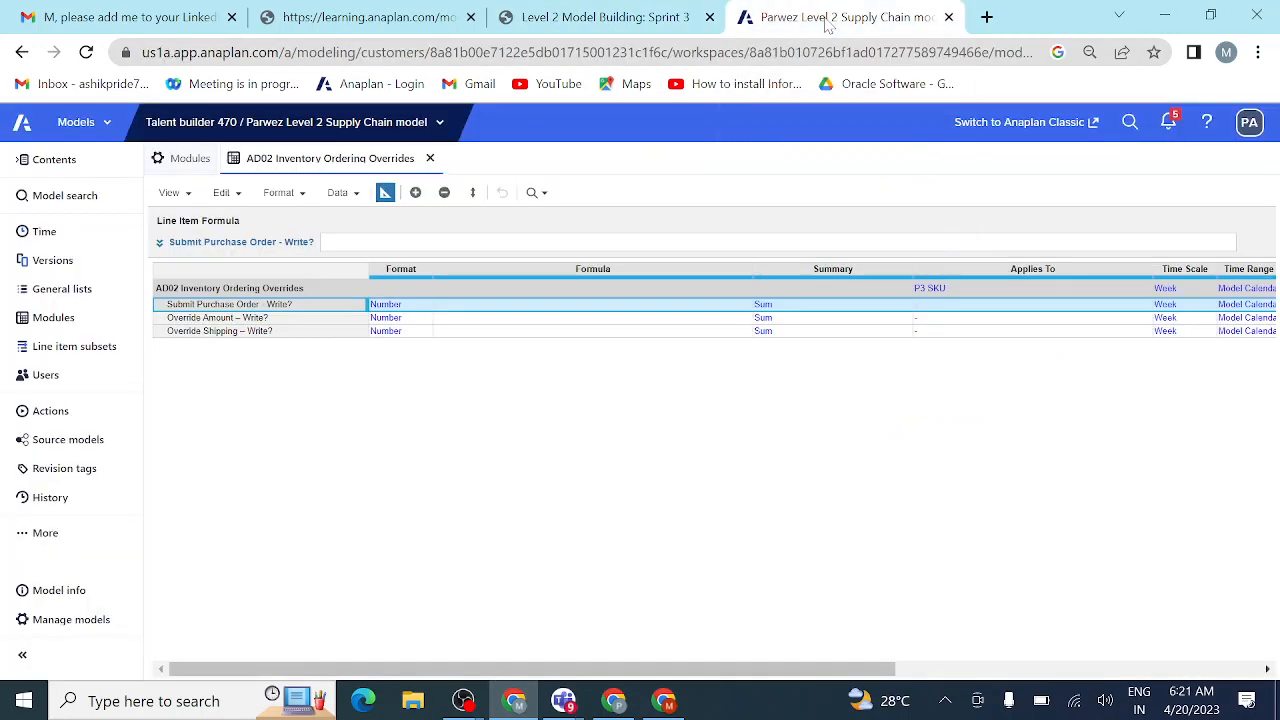
{"action": "left_click", "coordinate": [418, 307]}
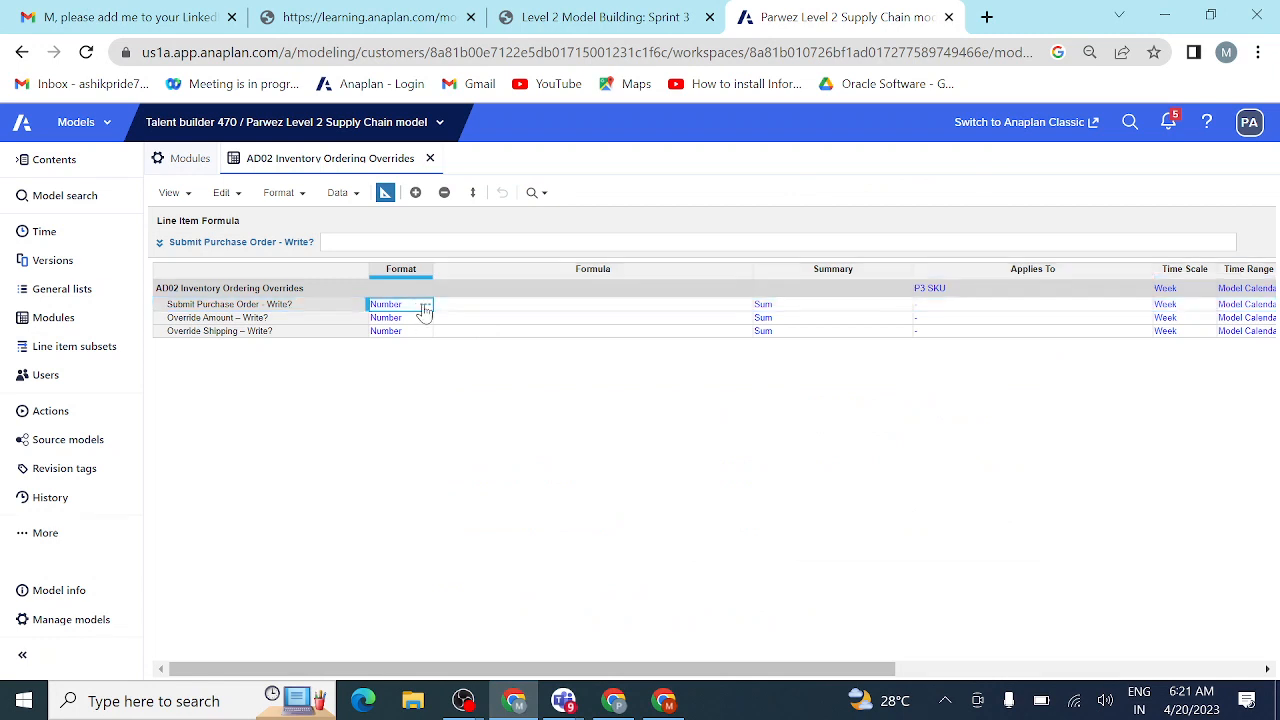
{"action": "left_click", "coordinate": [424, 304]}
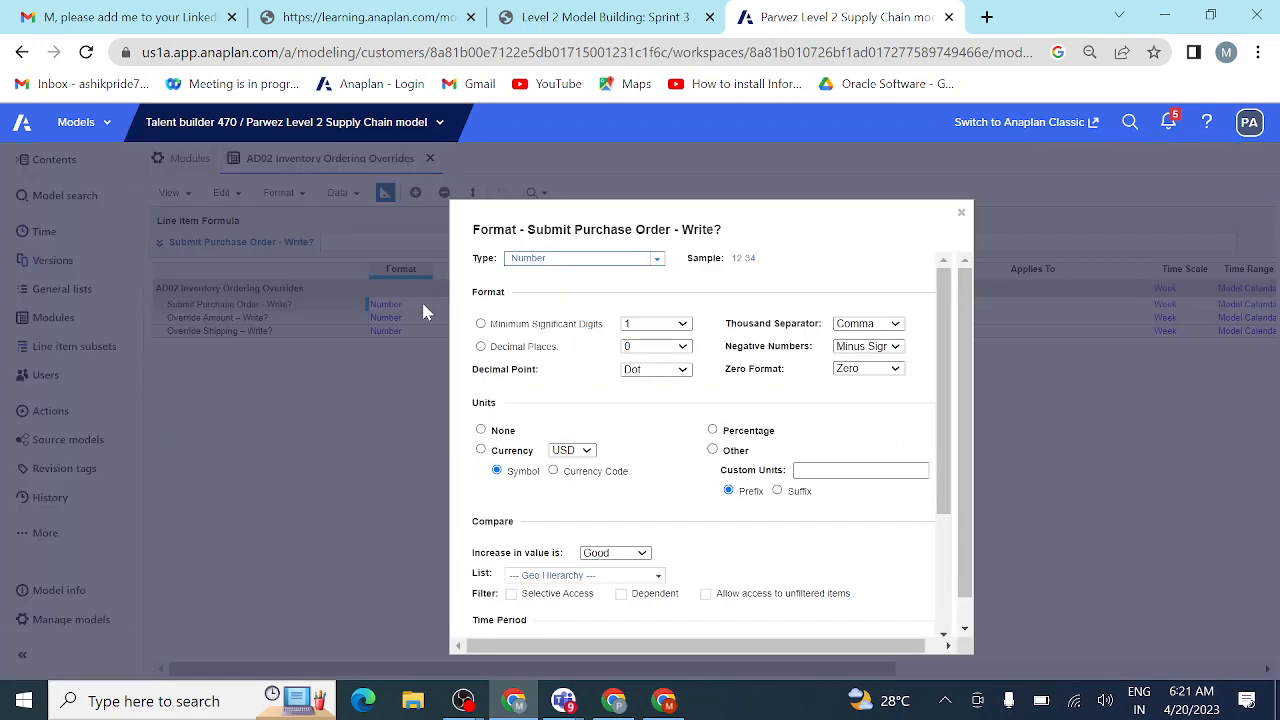
{"action": "left_click", "coordinate": [657, 260]}
{"action": "left_click", "coordinate": [609, 305]}
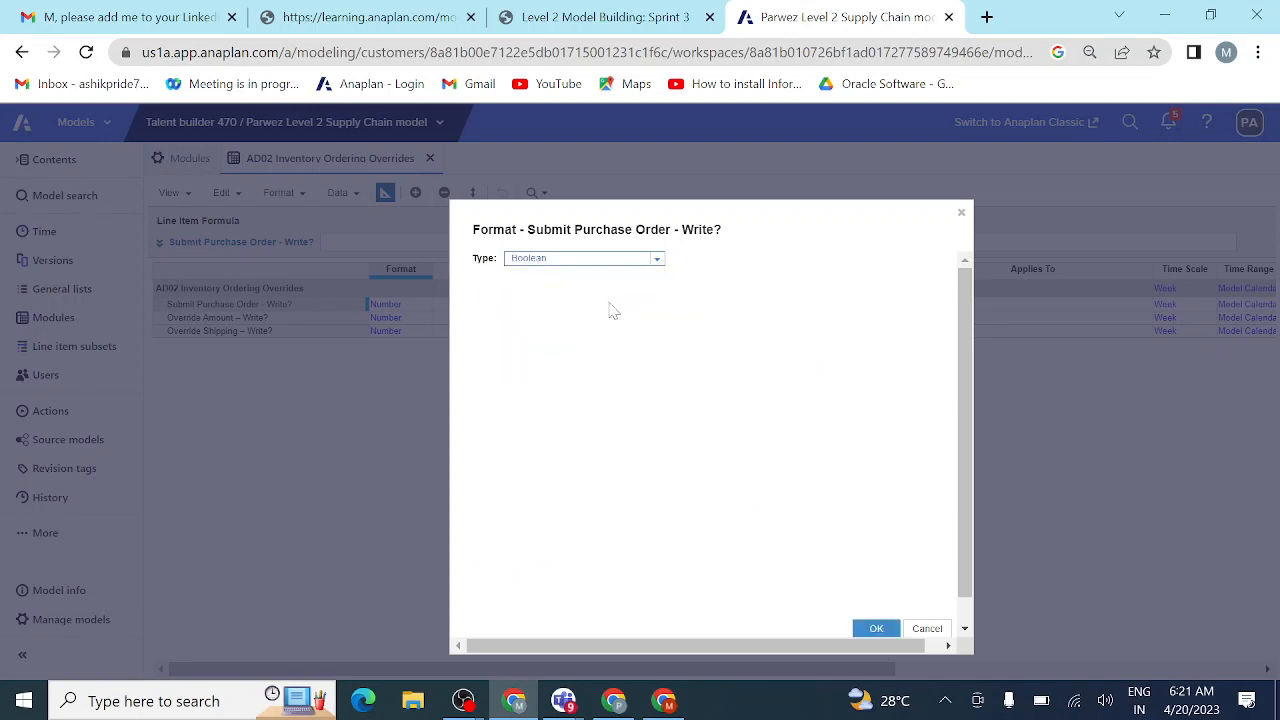
{"action": "left_click", "coordinate": [876, 628]}
{"action": "left_click", "coordinate": [869, 527]}
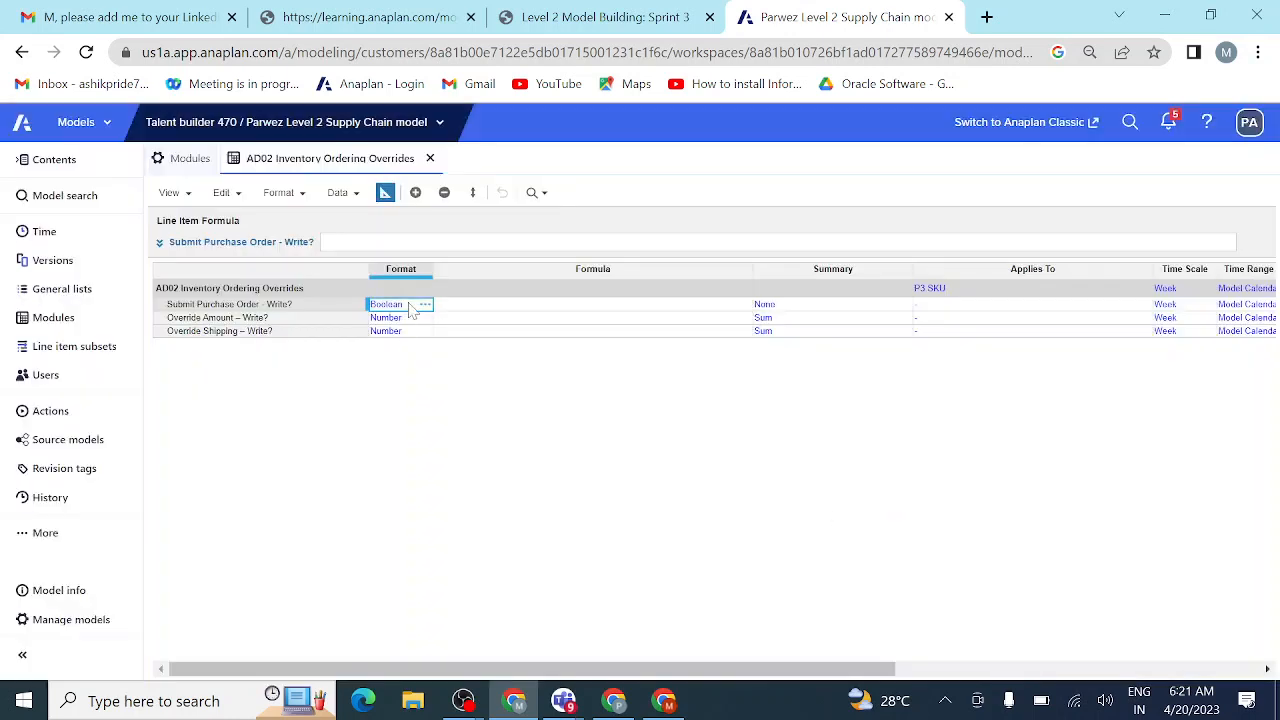
- Copy the Boolean format to Override Amount – Write? and Override Shipping – Write?, accepting the data type changes, and leave the blueprint view
{"action": "key", "text": "ctrl+c"}
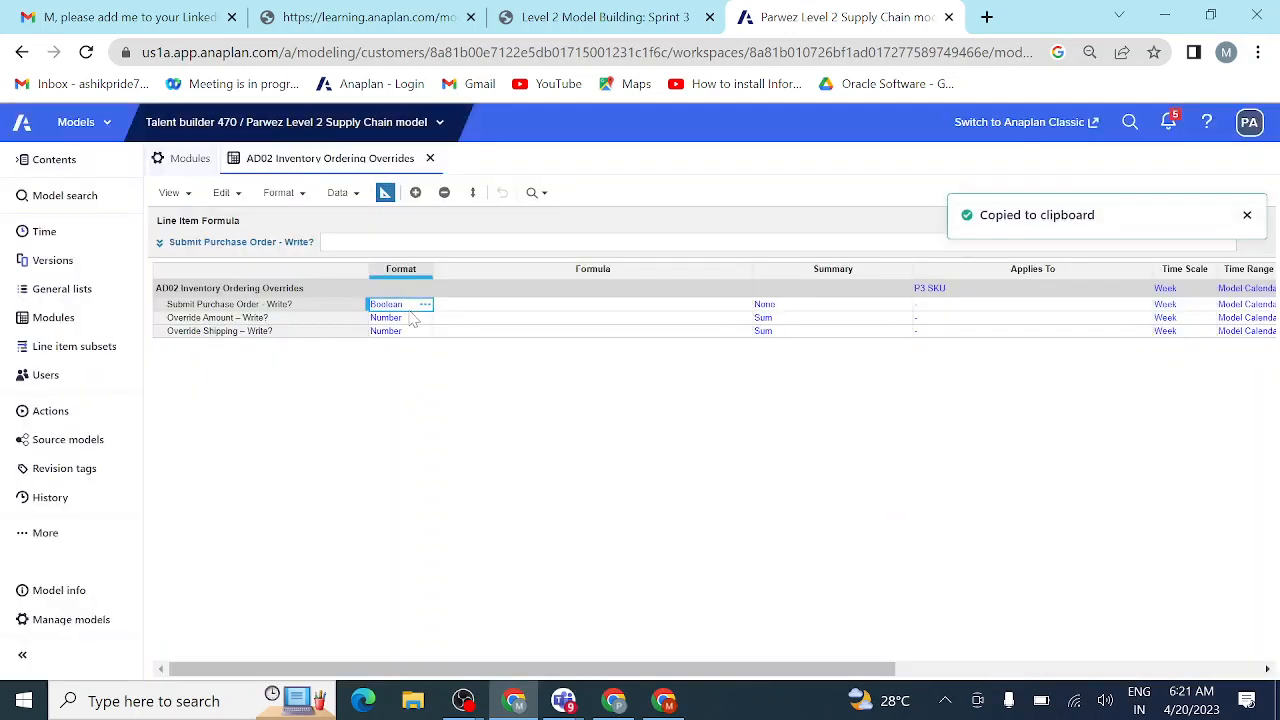
{"action": "left_click", "coordinate": [412, 318]}
{"action": "key", "text": "ctrl+v"}
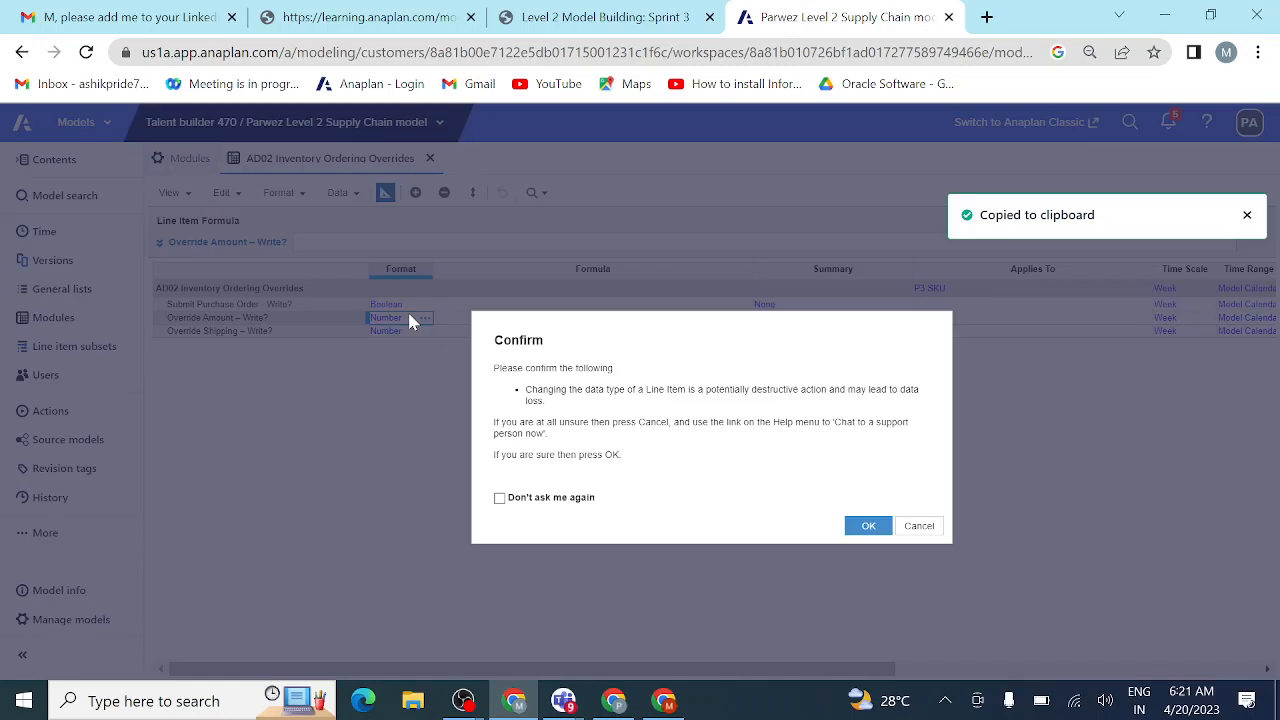
{"action": "left_click", "coordinate": [869, 530]}
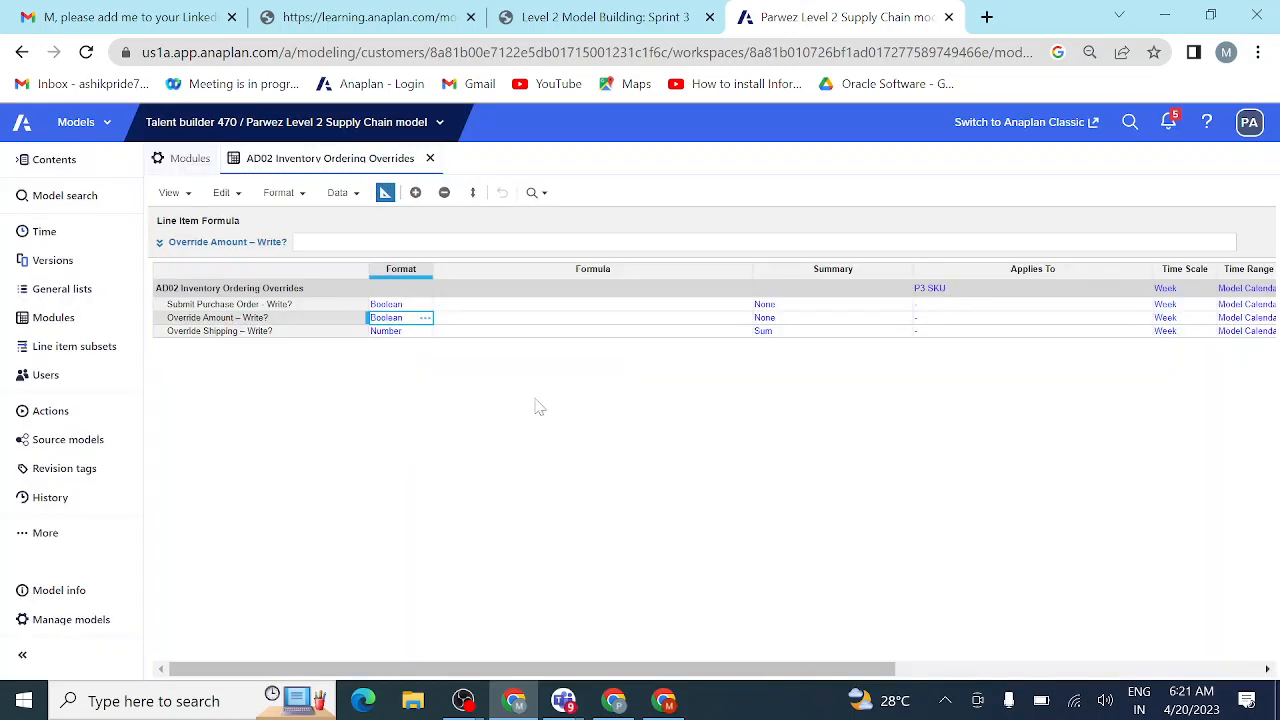
{"action": "left_click", "coordinate": [403, 331]}
{"action": "key", "text": "ctrl+v"}
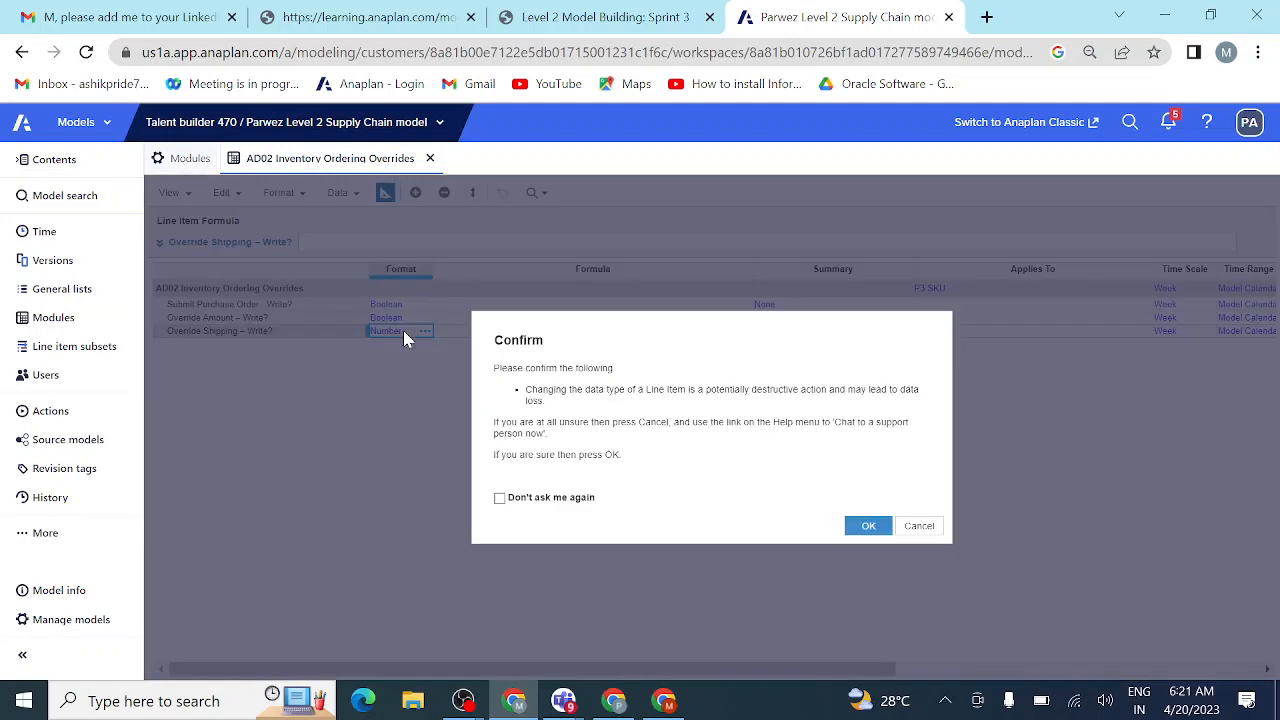
{"action": "left_click", "coordinate": [869, 528]}
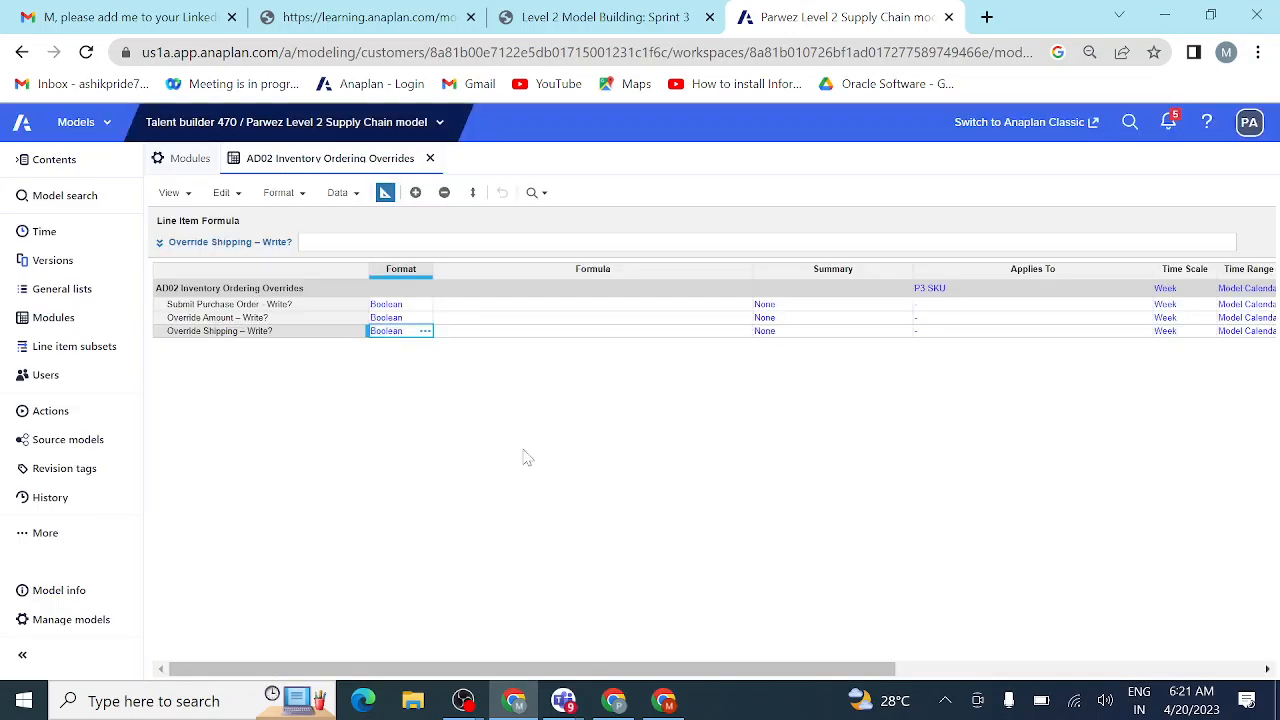
{"action": "left_click", "coordinate": [385, 194]}
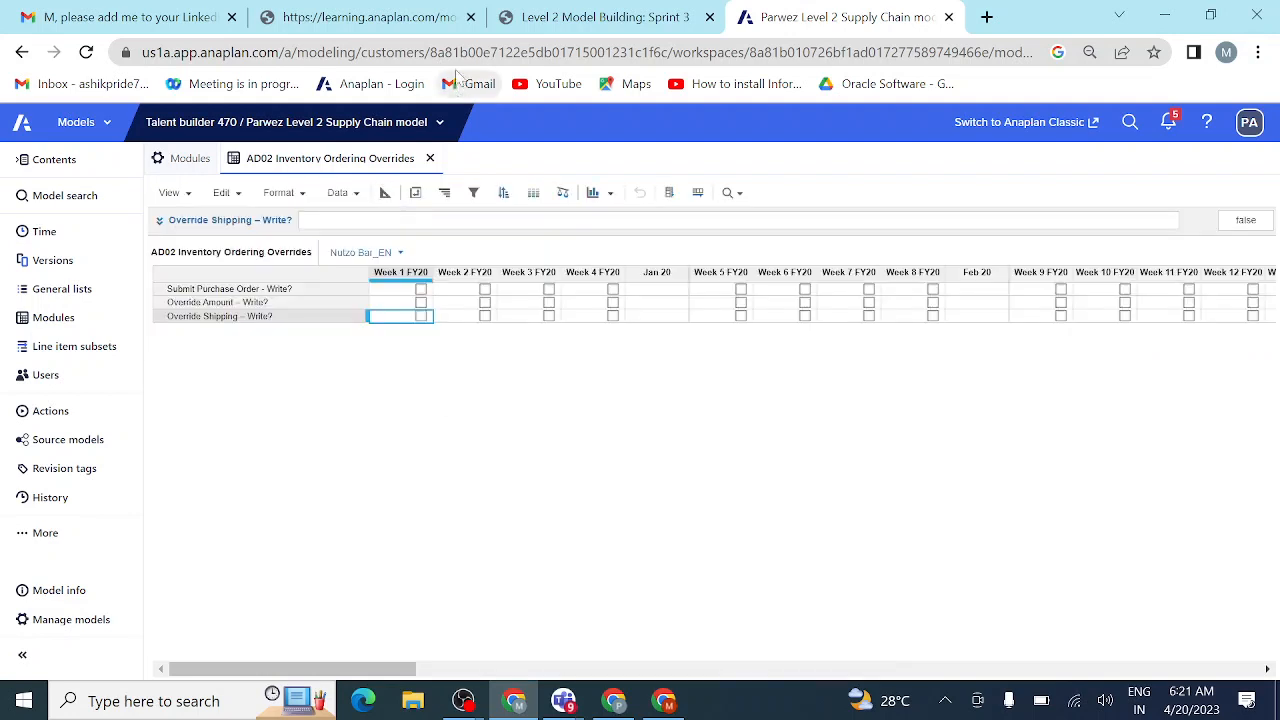
- Read activity section 3.3.7.2 Add DCA to INV01 Inventory Ordering, including the weekly access example and the Formula Hint
{"action": "left_click", "coordinate": [598, 18]}
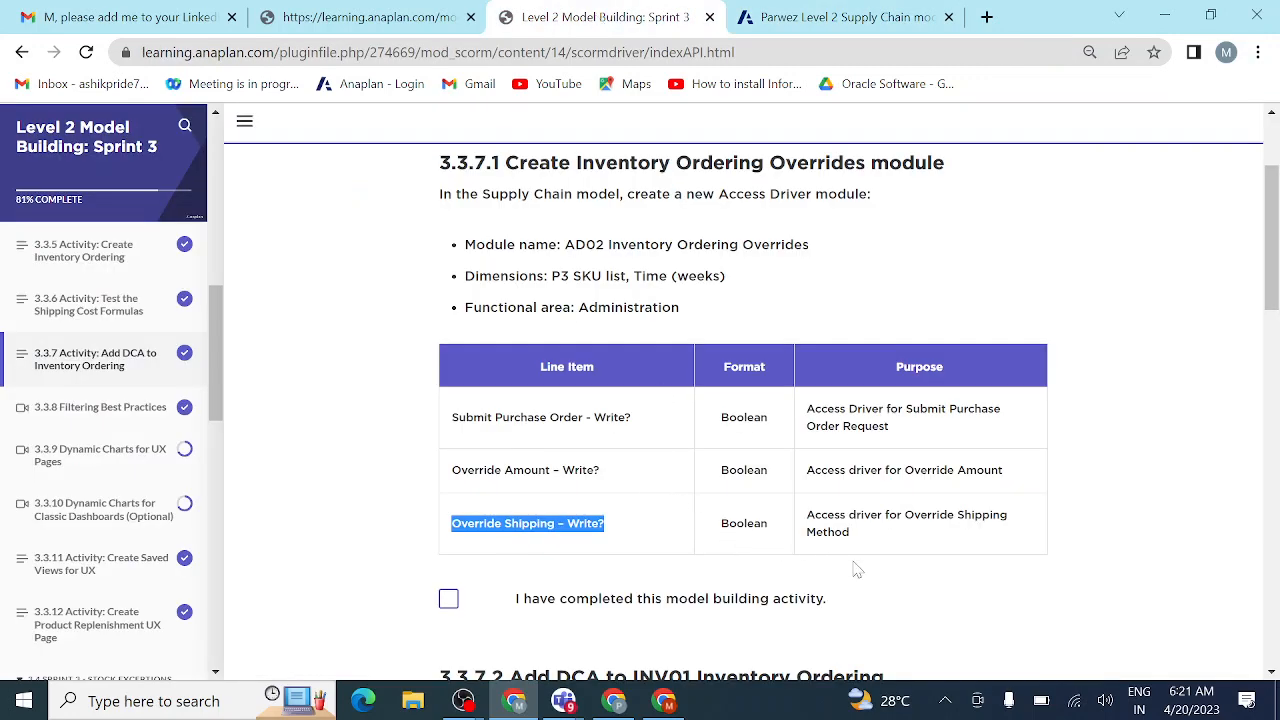
{"action": "scroll", "coordinate": [856, 570], "scroll_direction": "down", "scroll_amount": 3}
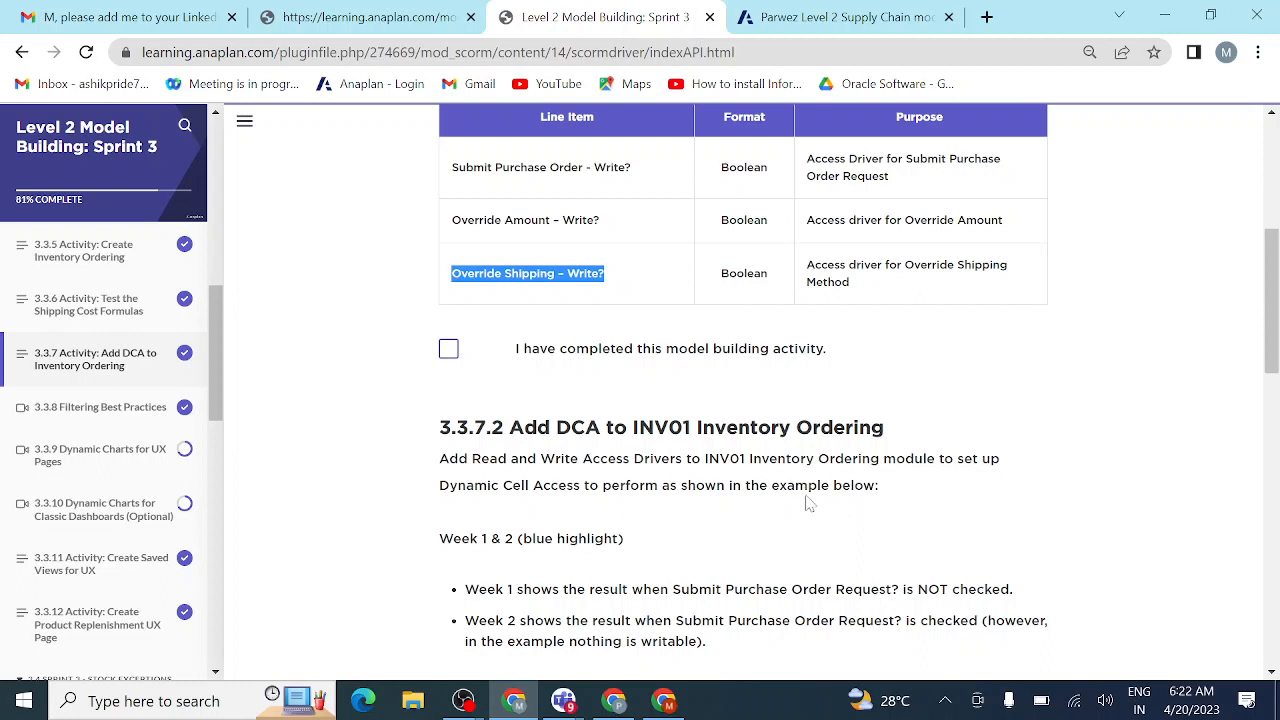
{"action": "left_click", "coordinate": [659, 287]}
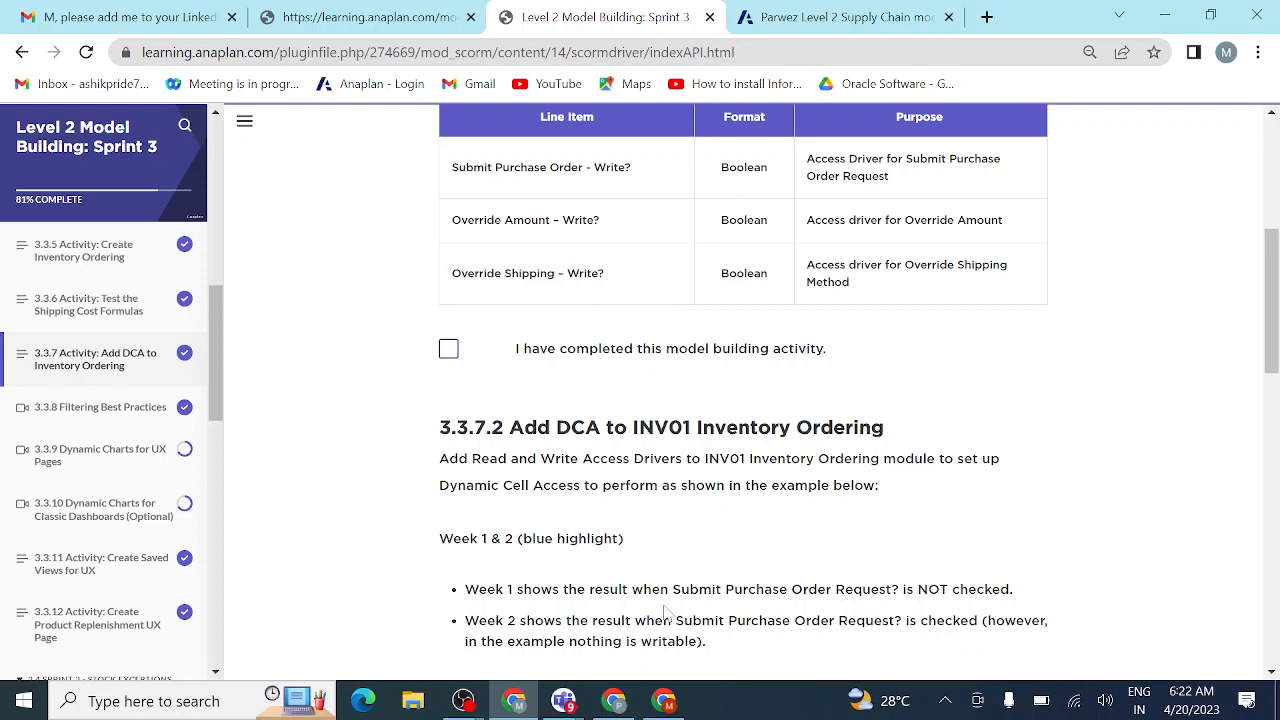
{"action": "scroll", "coordinate": [751, 634], "scroll_direction": "down", "scroll_amount": 2}
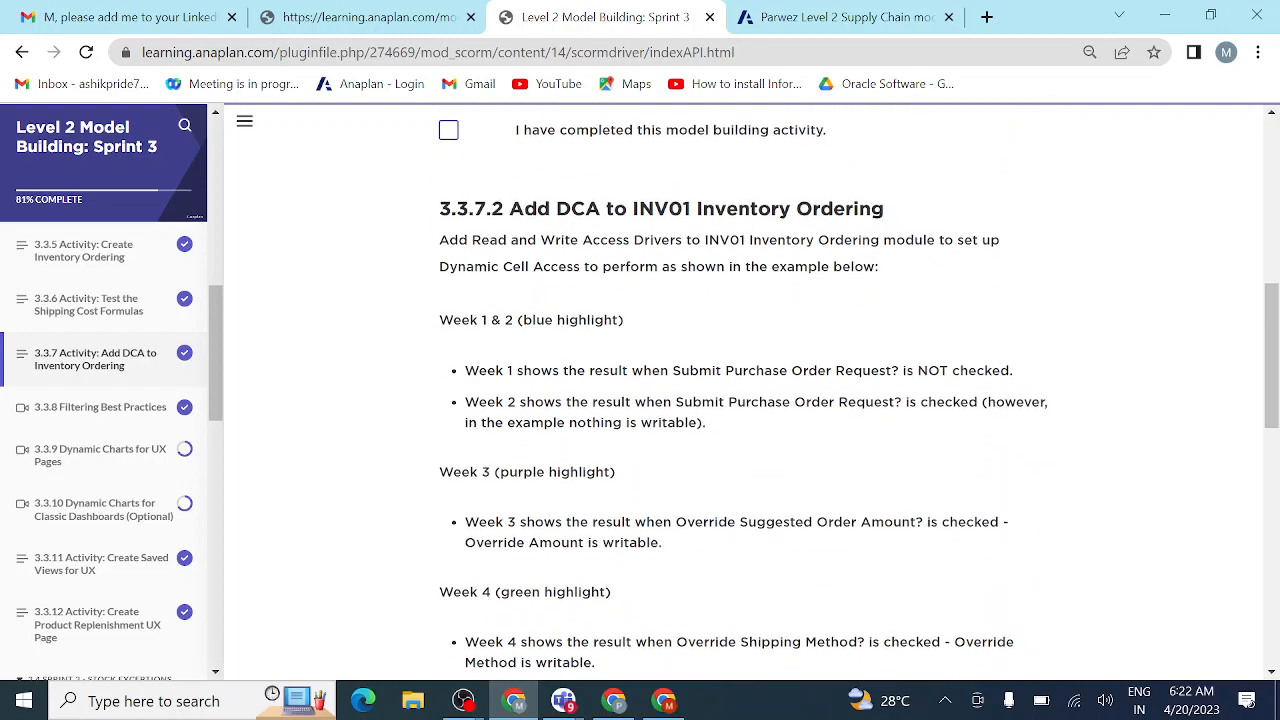
{"action": "scroll", "coordinate": [797, 625], "scroll_direction": "down", "scroll_amount": 5}
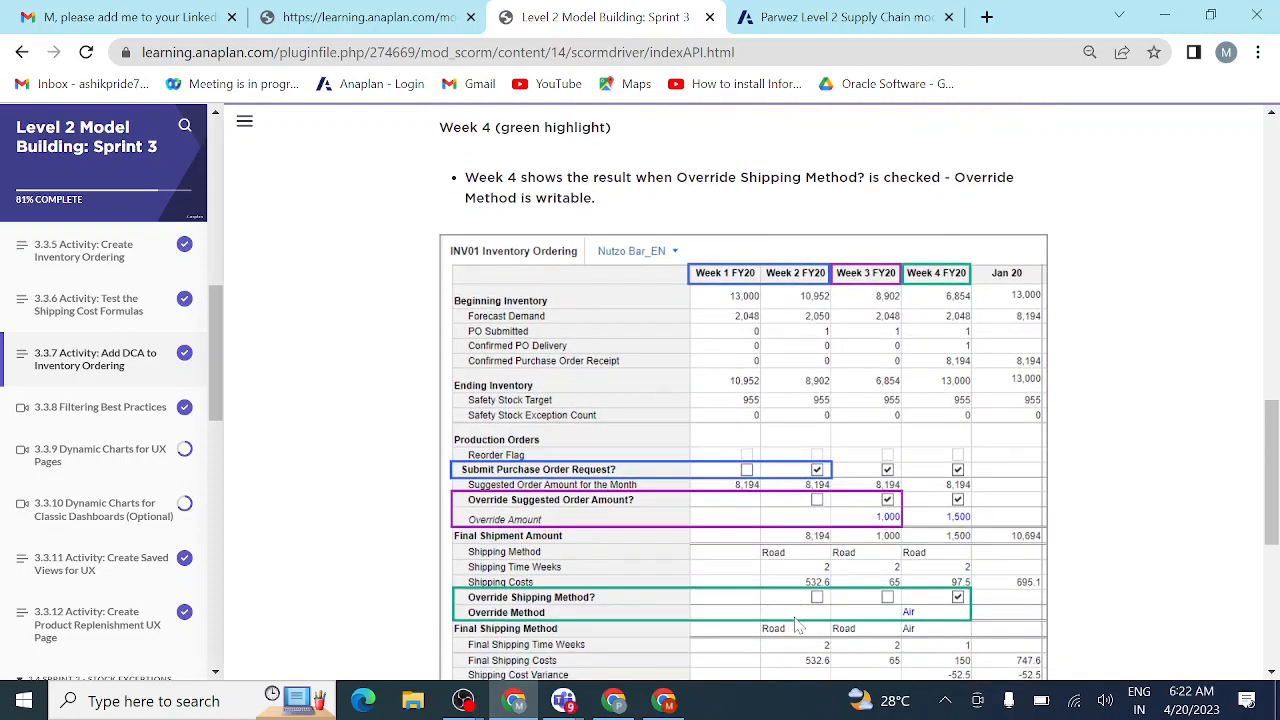
{"action": "scroll", "coordinate": [797, 625], "scroll_direction": "down", "scroll_amount": 5}
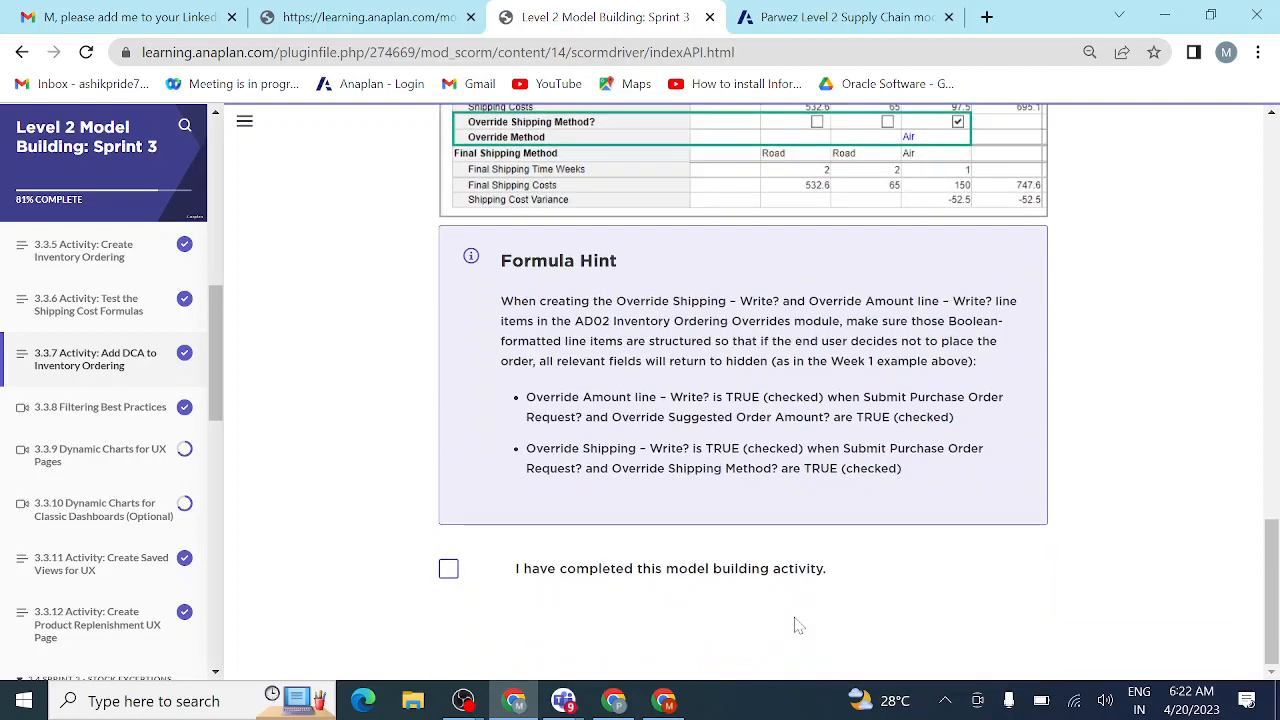
- Review the weekly access example in the activity and open the blueprint of the AD02 Inventory Ordering Overrides module
{"action": "scroll", "coordinate": [797, 625], "scroll_direction": "up", "scroll_amount": 6}
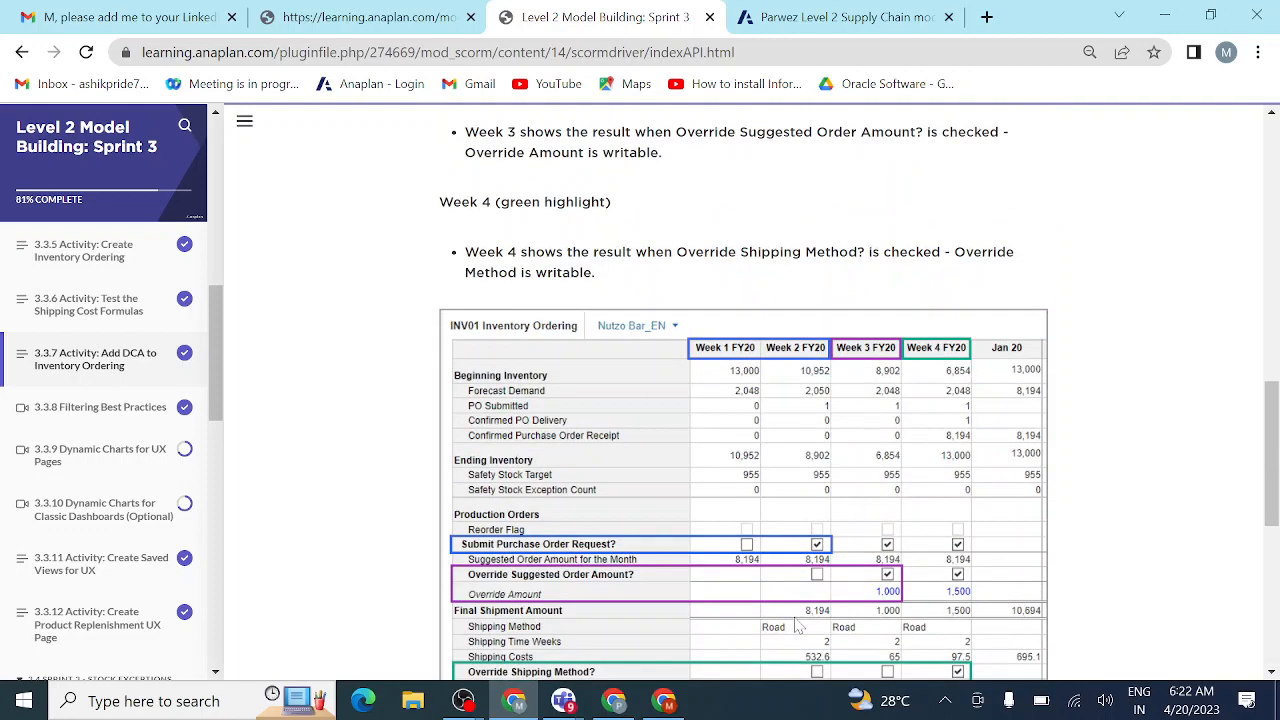
{"action": "left_click", "coordinate": [828, 17]}
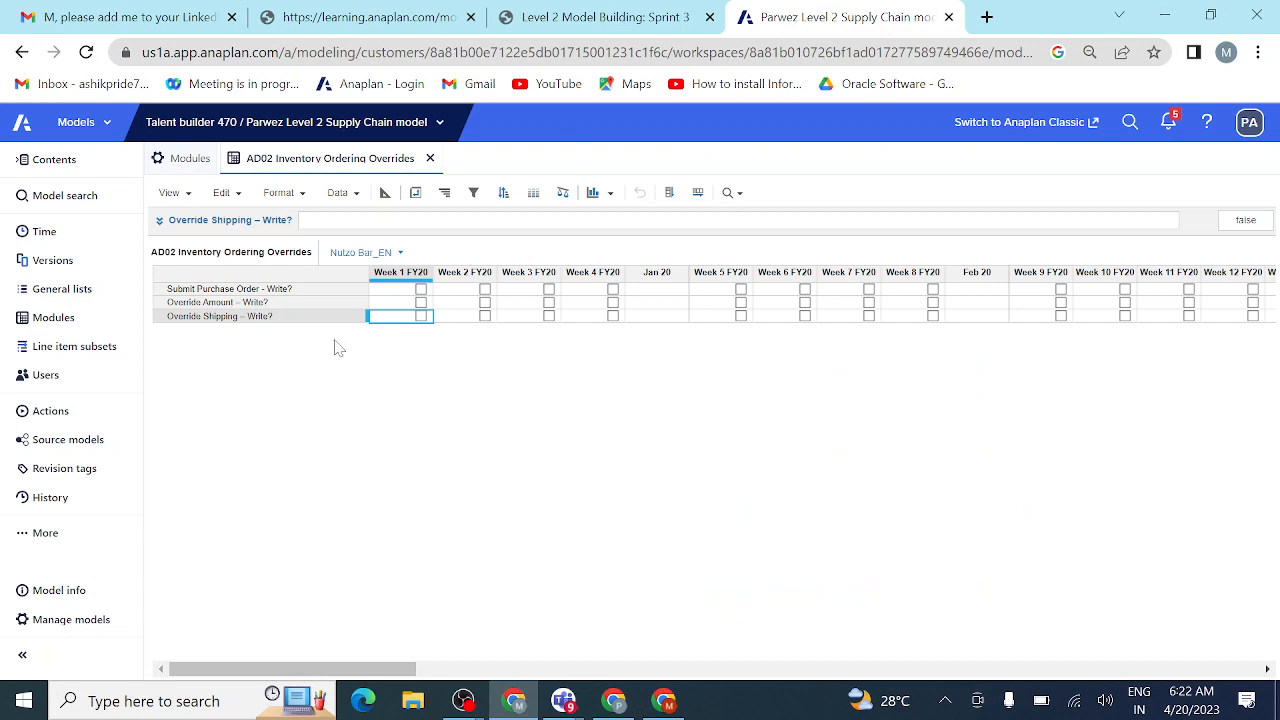
{"action": "left_click", "coordinate": [385, 193]}
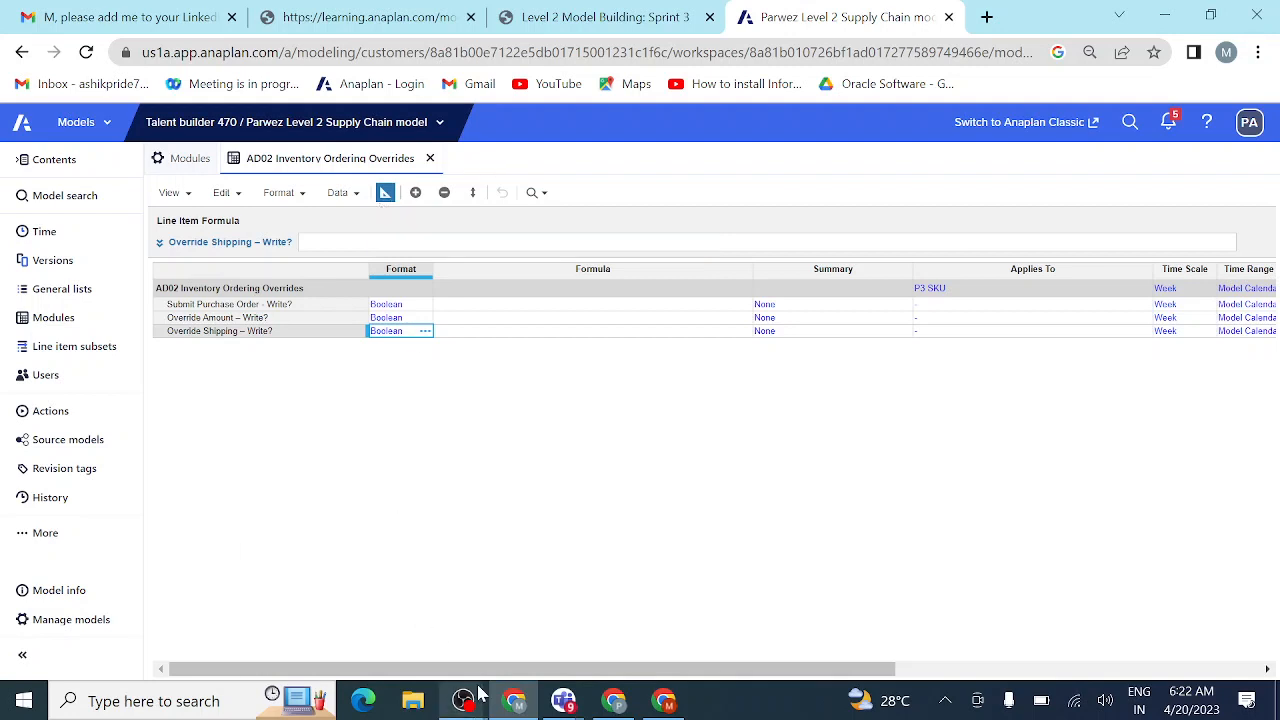
- Open the Anaplan formulas supply model (1) workbook in Excel and locate the AD02 Inventory Ordering Overrides line item formulas
{"action": "key", "text": "super+d"}
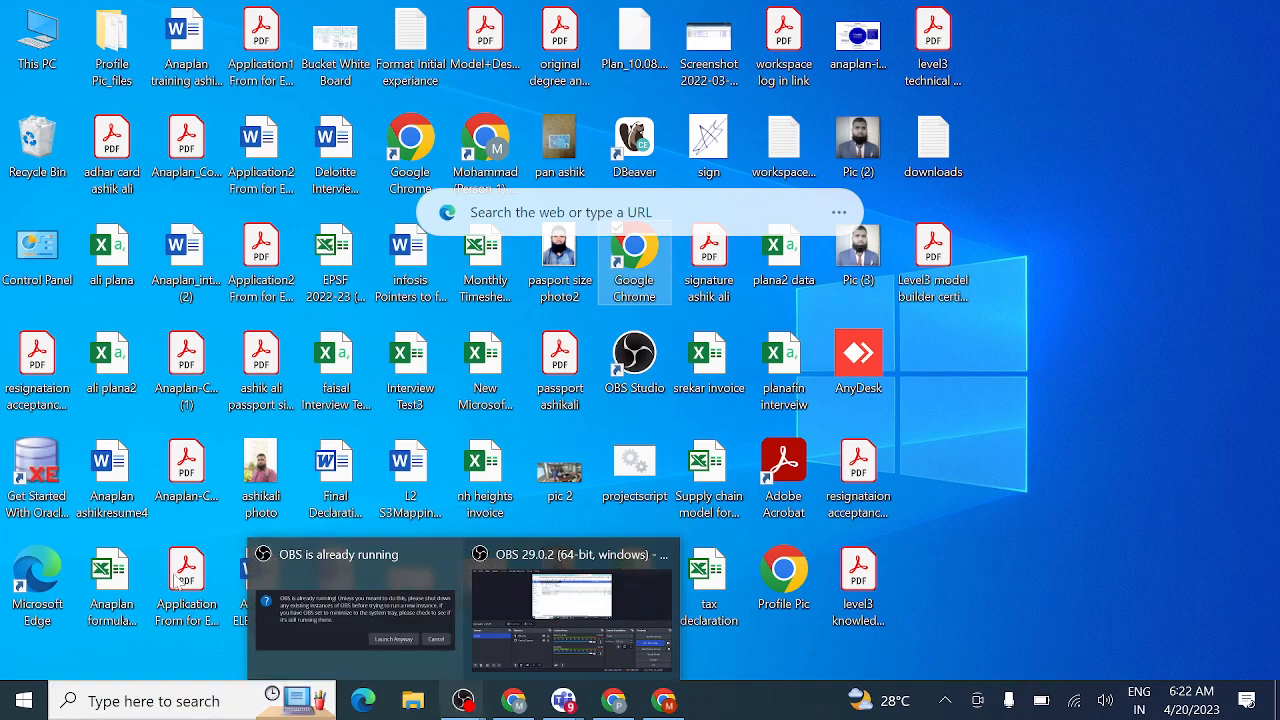
{"action": "double_click", "coordinate": [104, 588]}
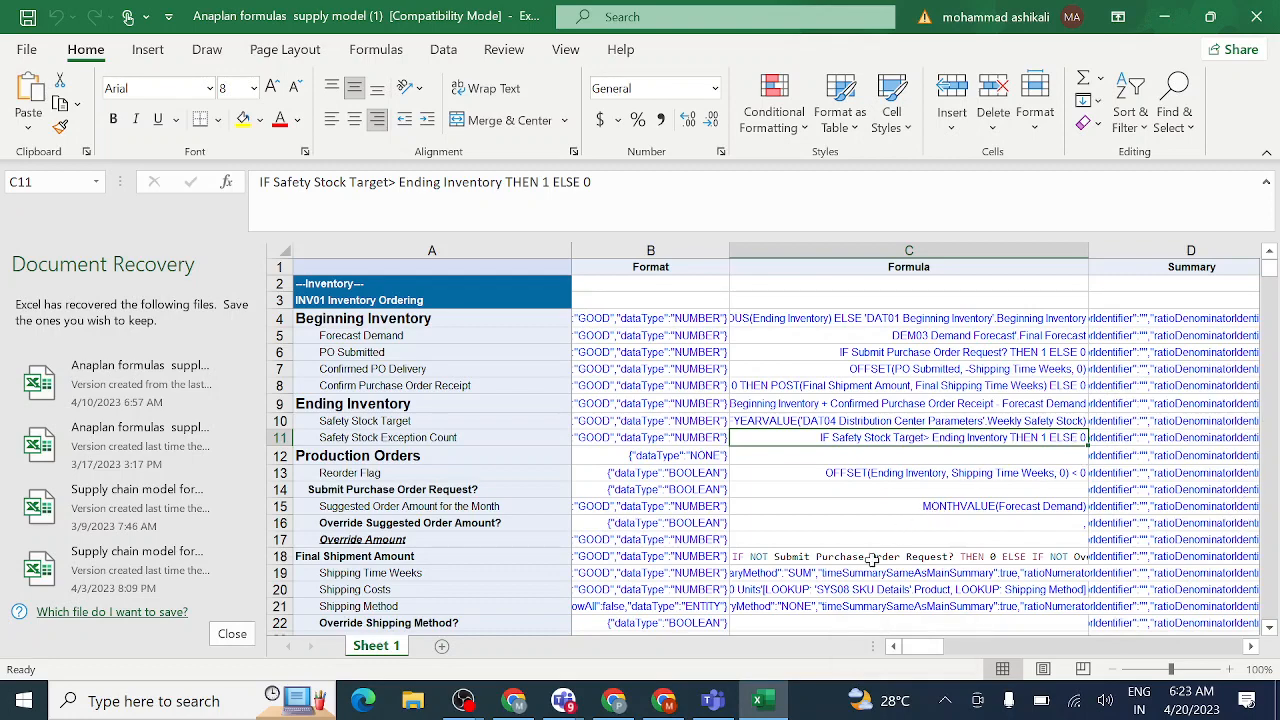
{"action": "scroll", "coordinate": [872, 560], "scroll_direction": "down", "scroll_amount": 15}
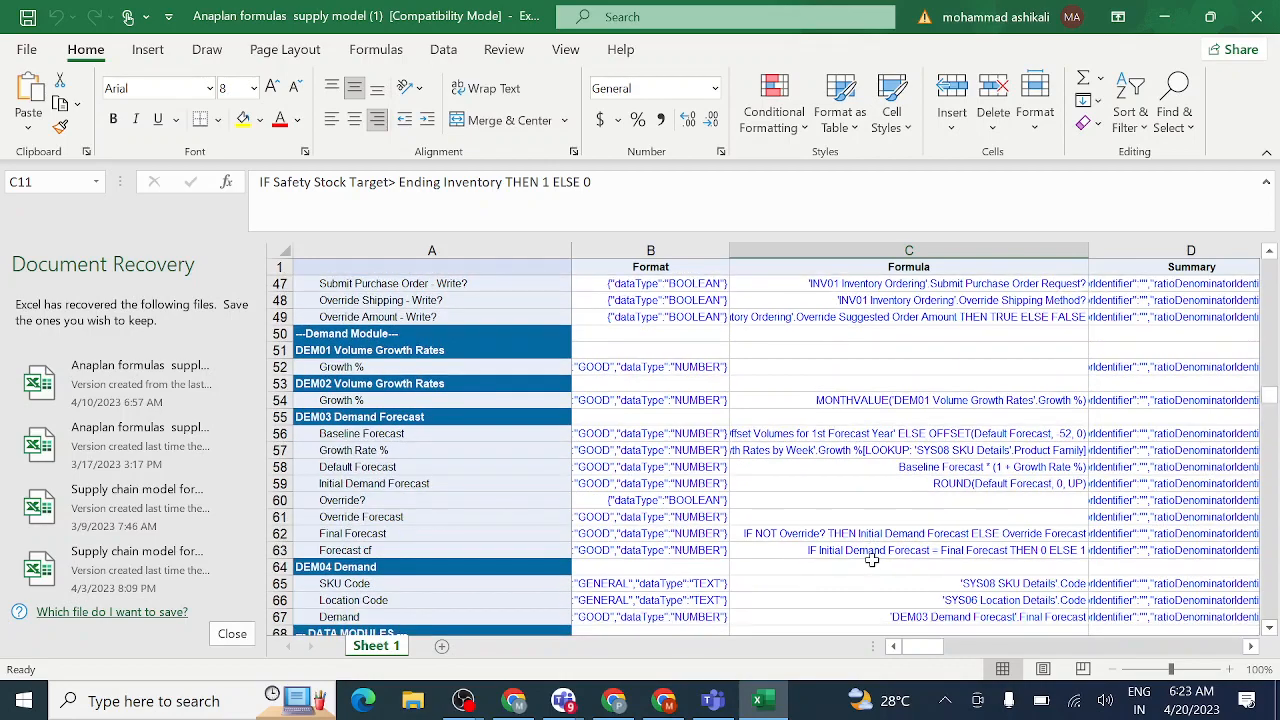
{"action": "scroll", "coordinate": [872, 560], "scroll_direction": "down", "scroll_amount": 10}
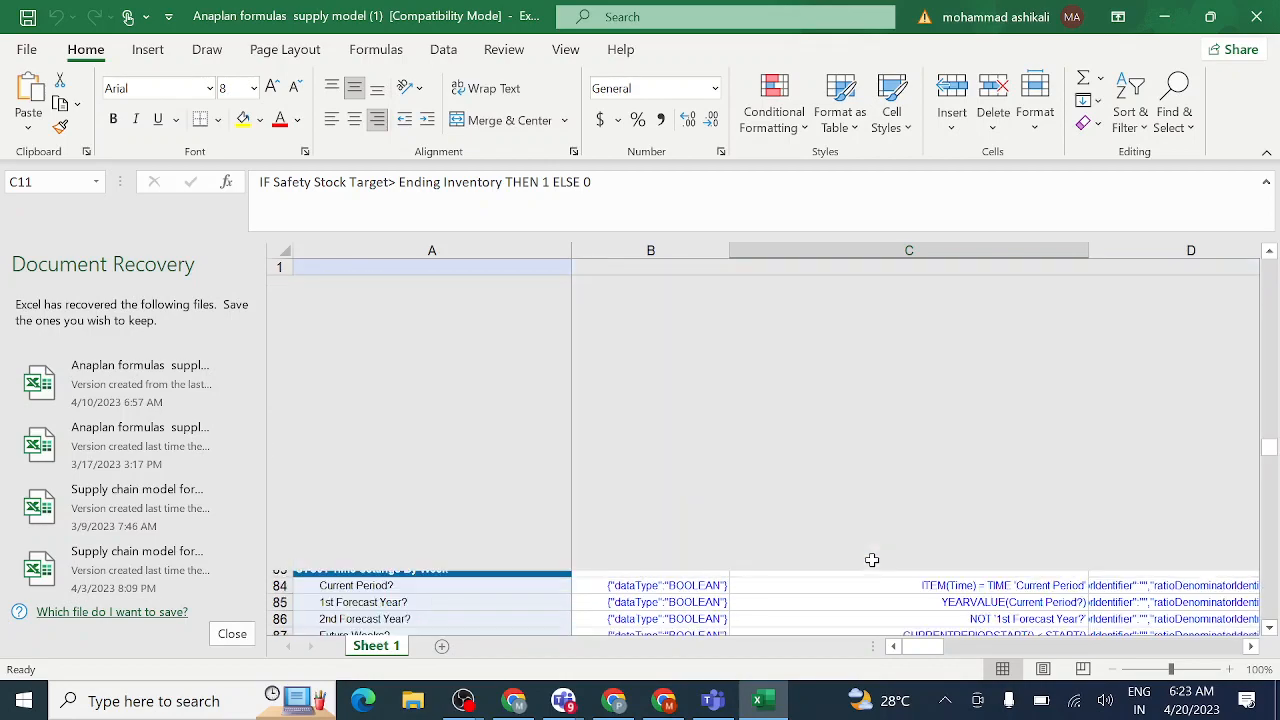
{"action": "scroll", "coordinate": [872, 560], "scroll_direction": "down", "scroll_amount": 20}
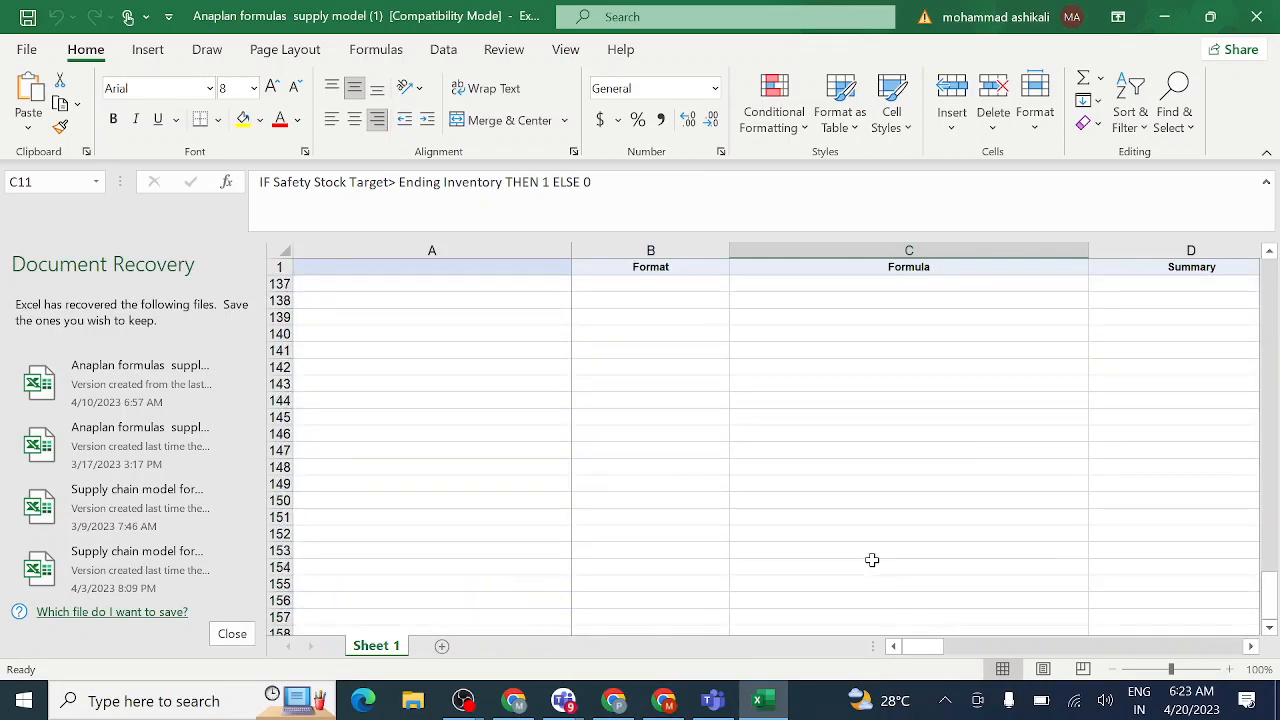
{"action": "scroll", "coordinate": [872, 560], "scroll_direction": "up", "scroll_amount": 10}
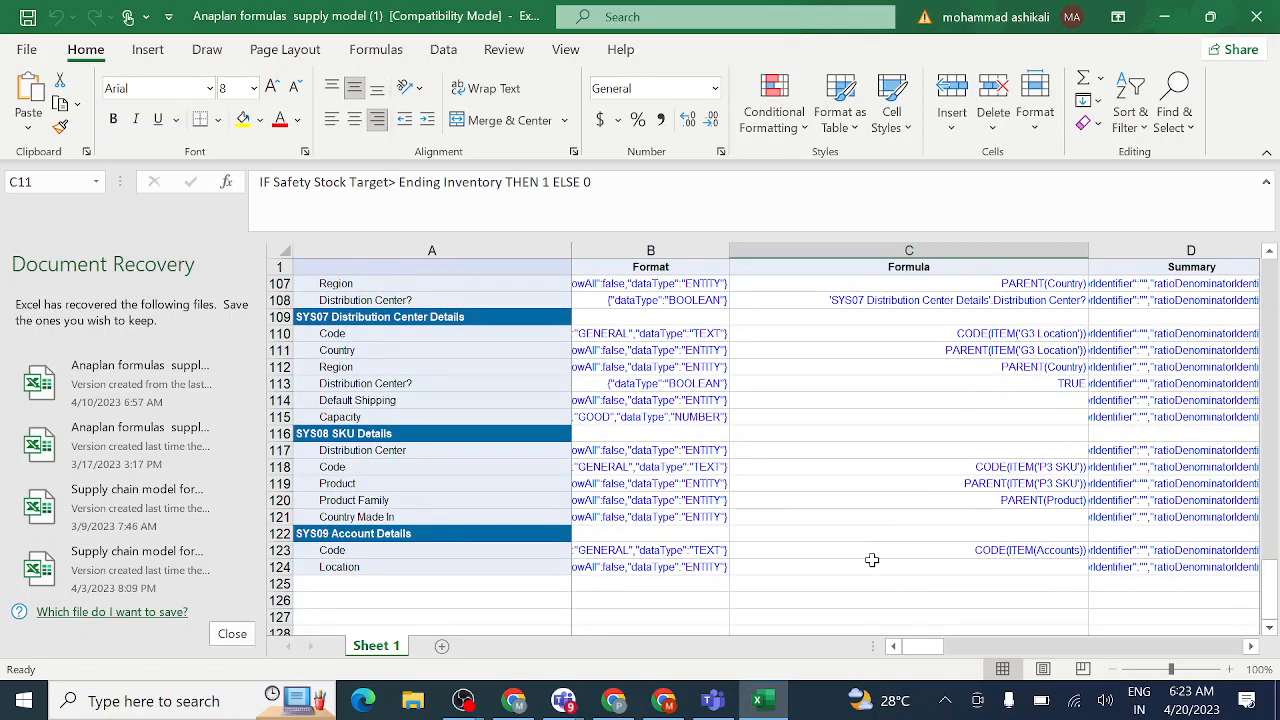
{"action": "scroll", "coordinate": [872, 560], "scroll_direction": "up", "scroll_amount": 5}
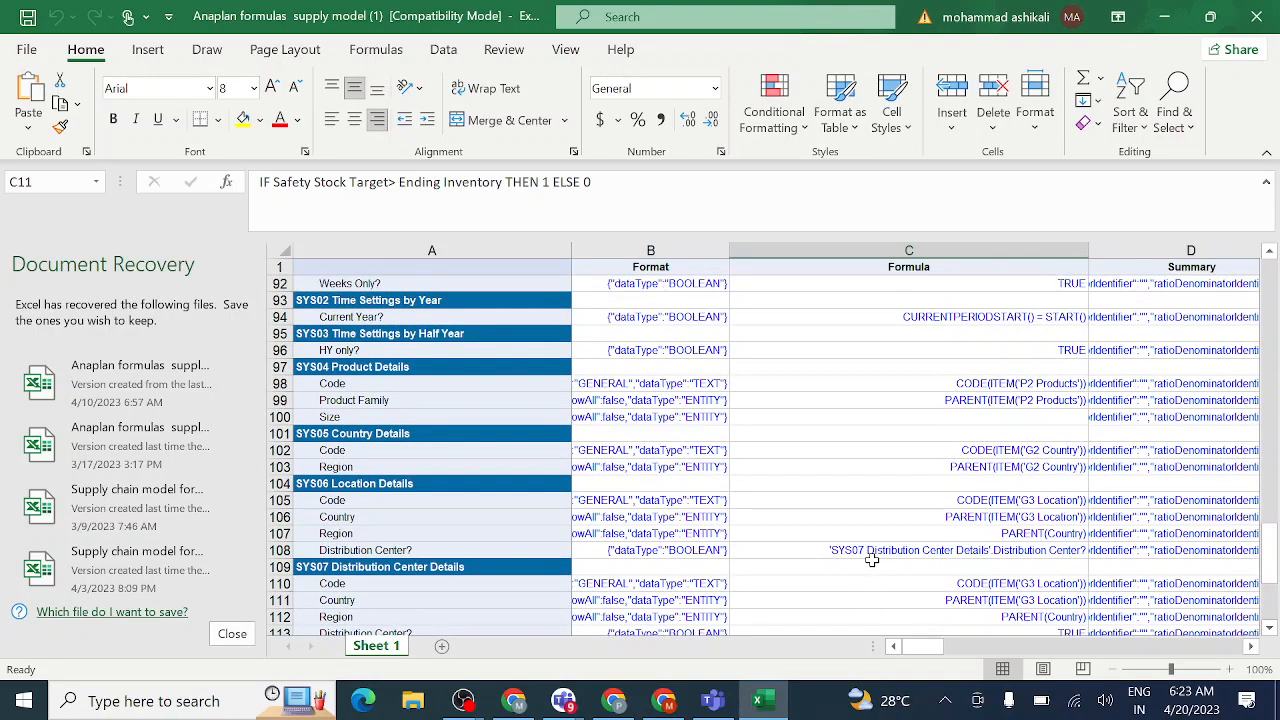
{"action": "scroll", "coordinate": [872, 560], "scroll_direction": "up", "scroll_amount": 5}
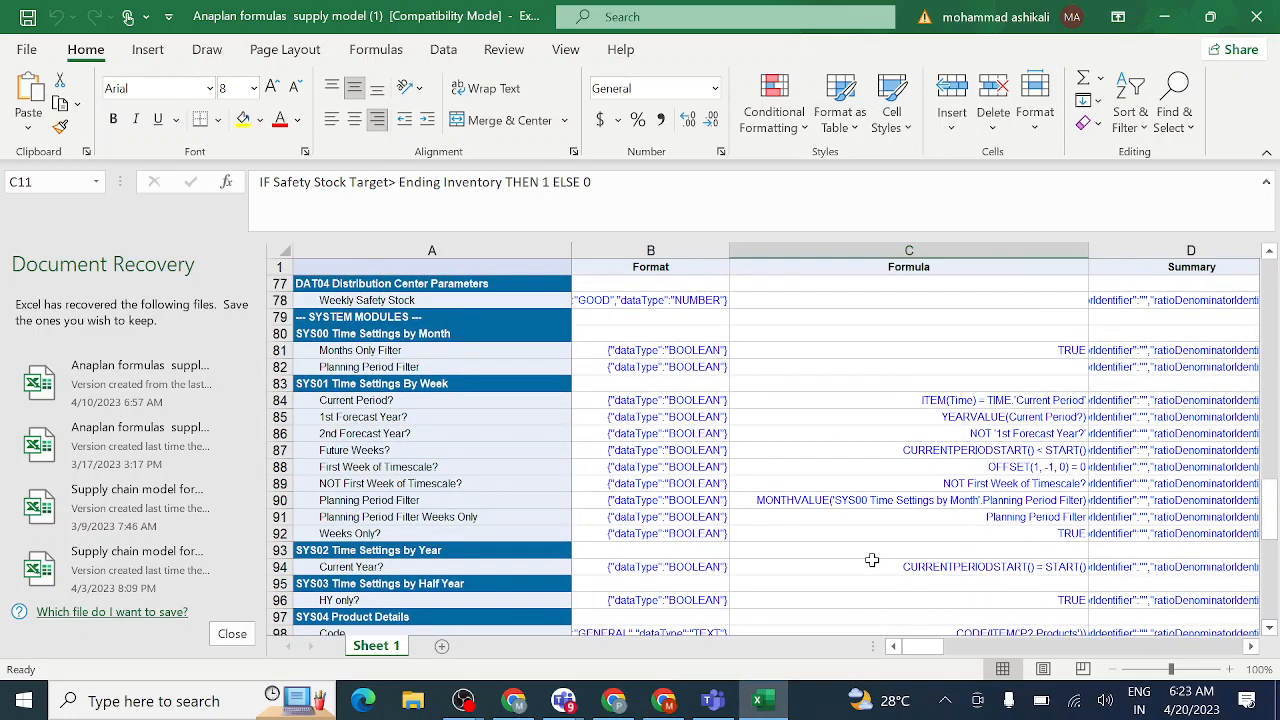
{"action": "scroll", "coordinate": [872, 560], "scroll_direction": "up", "scroll_amount": 10}
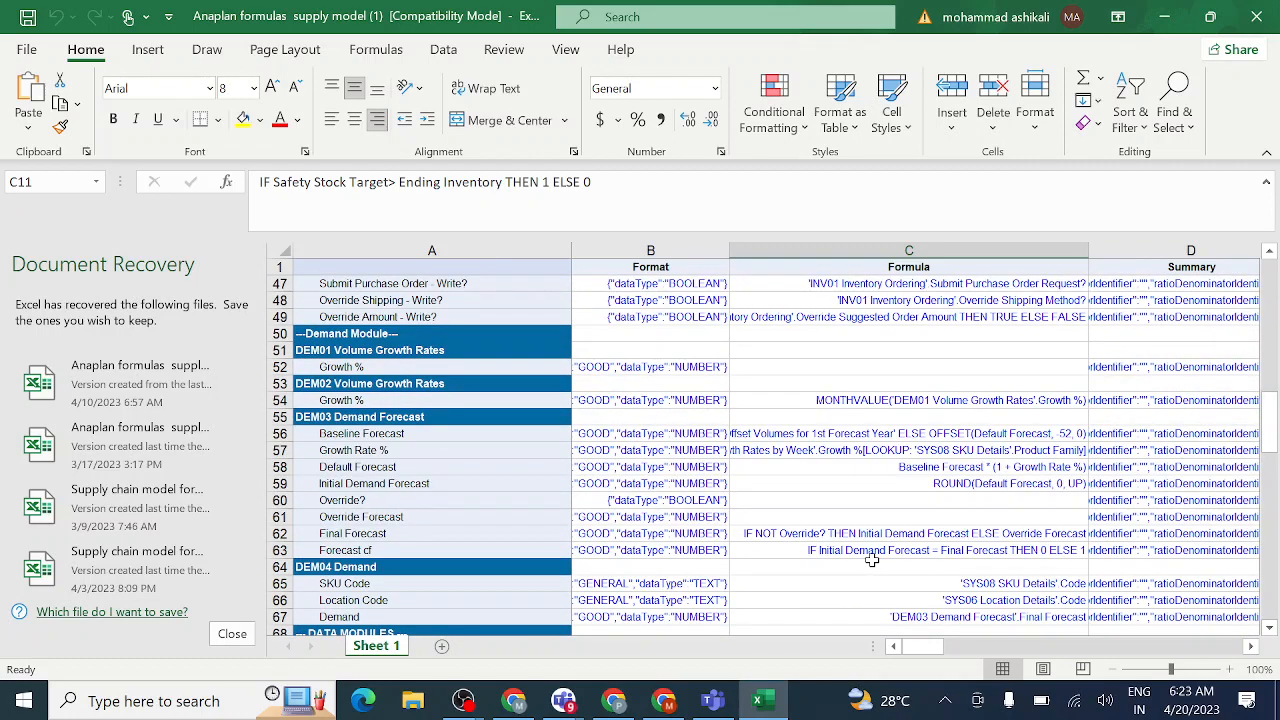
{"action": "scroll", "coordinate": [872, 560], "scroll_direction": "up", "scroll_amount": 15}
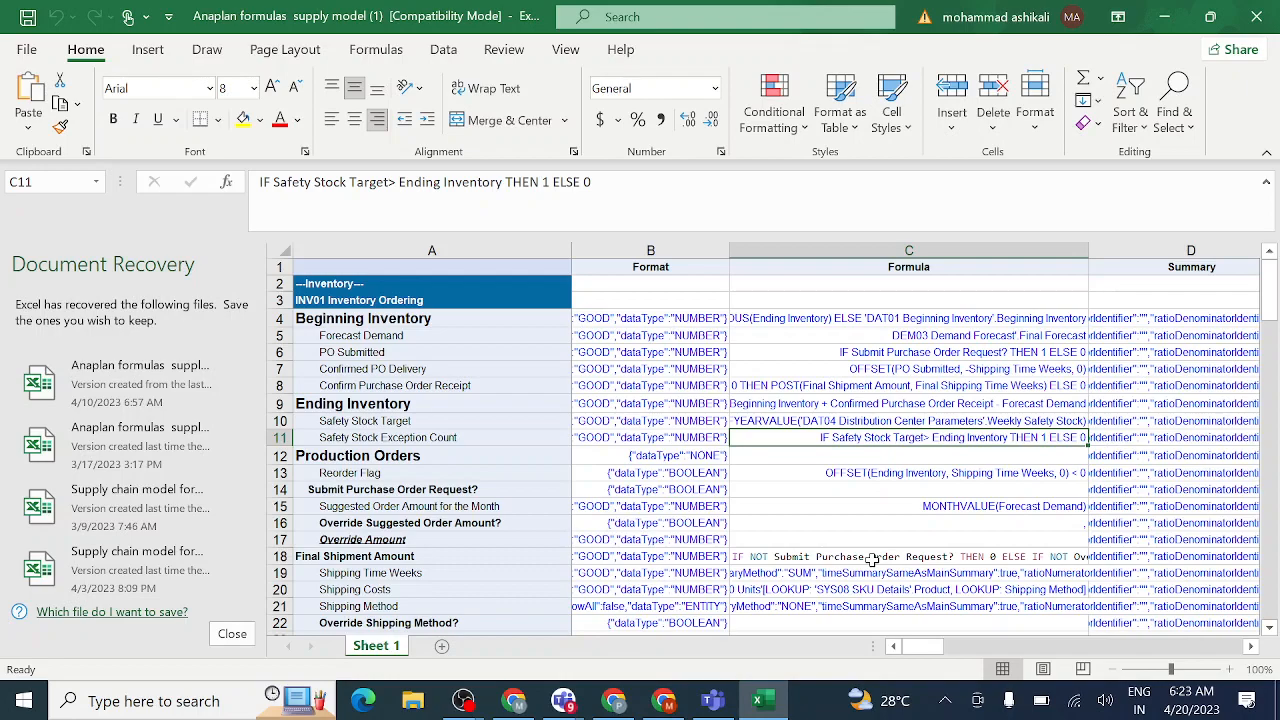
{"action": "scroll", "coordinate": [872, 560], "scroll_direction": "down", "scroll_amount": 10}
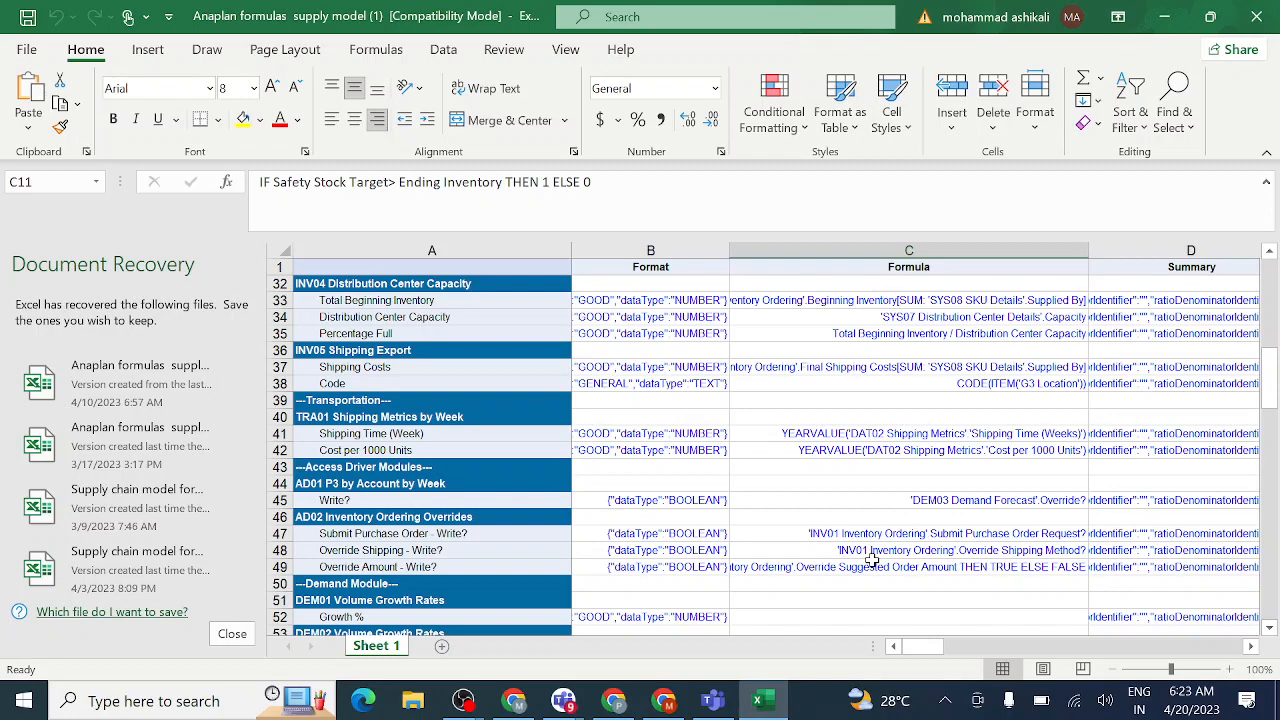
{"action": "scroll", "coordinate": [872, 560], "scroll_direction": "up", "scroll_amount": 5}
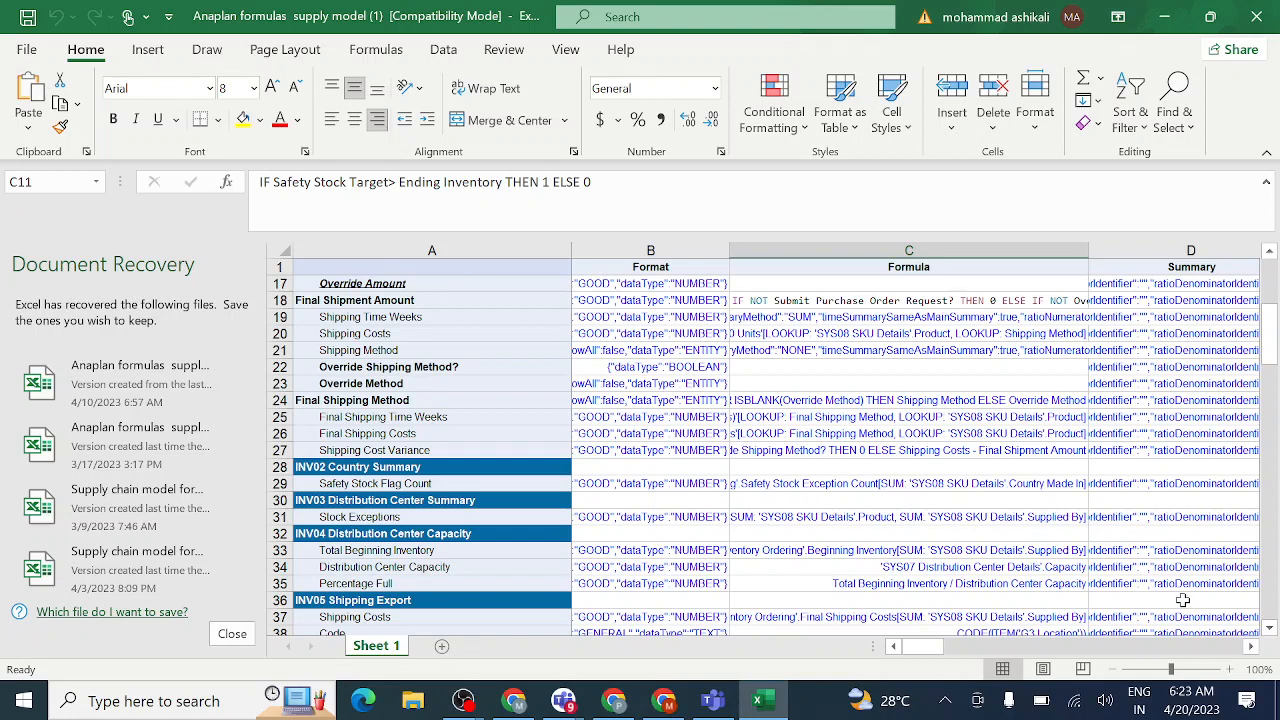
{"action": "left_click", "coordinate": [1269, 628]}
{"action": "left_click", "coordinate": [1269, 628]}
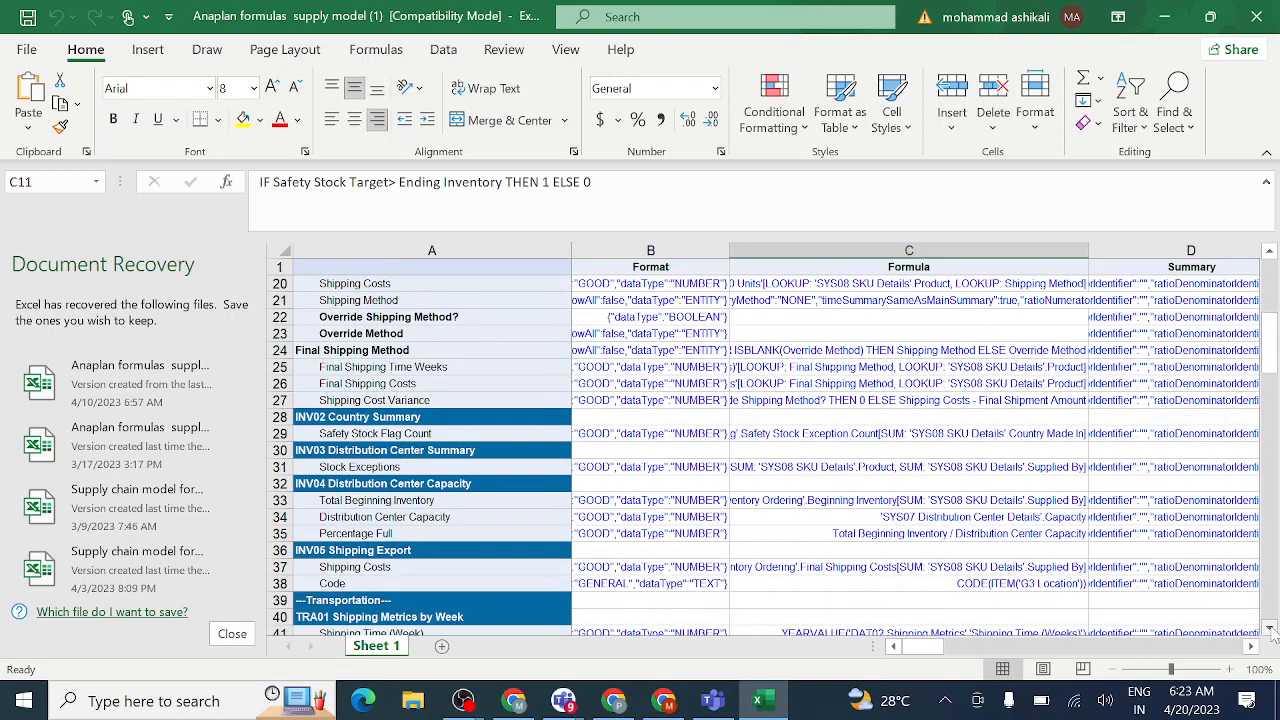
{"action": "left_click", "coordinate": [1269, 628]}
{"action": "left_click", "coordinate": [1269, 628]}
{"action": "left_click", "coordinate": [1269, 628]}
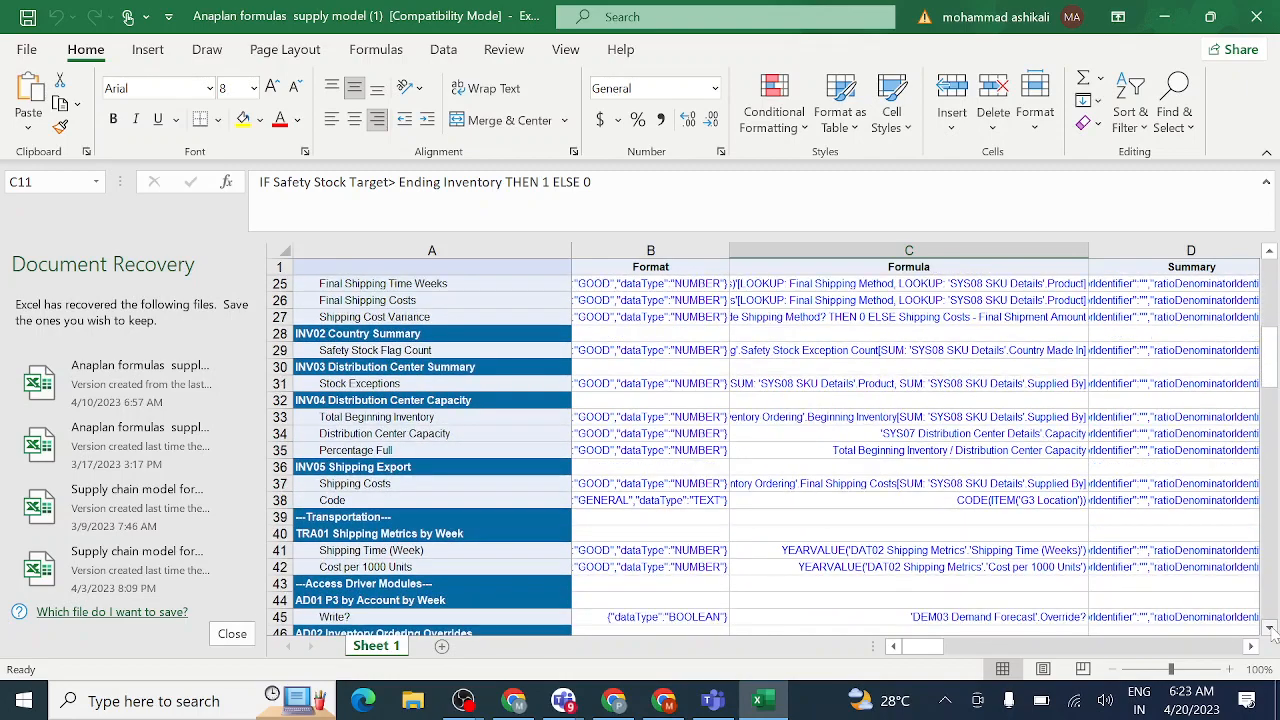
{"action": "left_click", "coordinate": [1269, 628]}
{"action": "left_click", "coordinate": [1269, 628]}
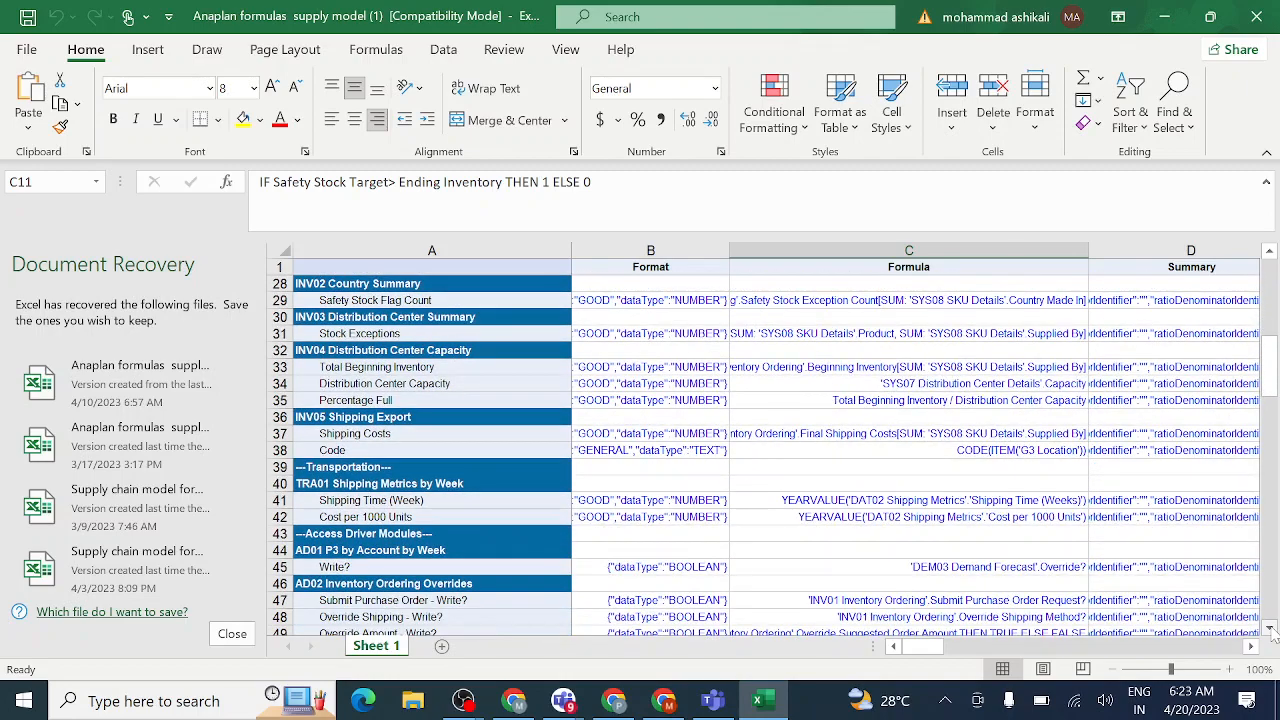
{"action": "left_click", "coordinate": [1269, 628]}
{"action": "left_click", "coordinate": [1269, 628]}
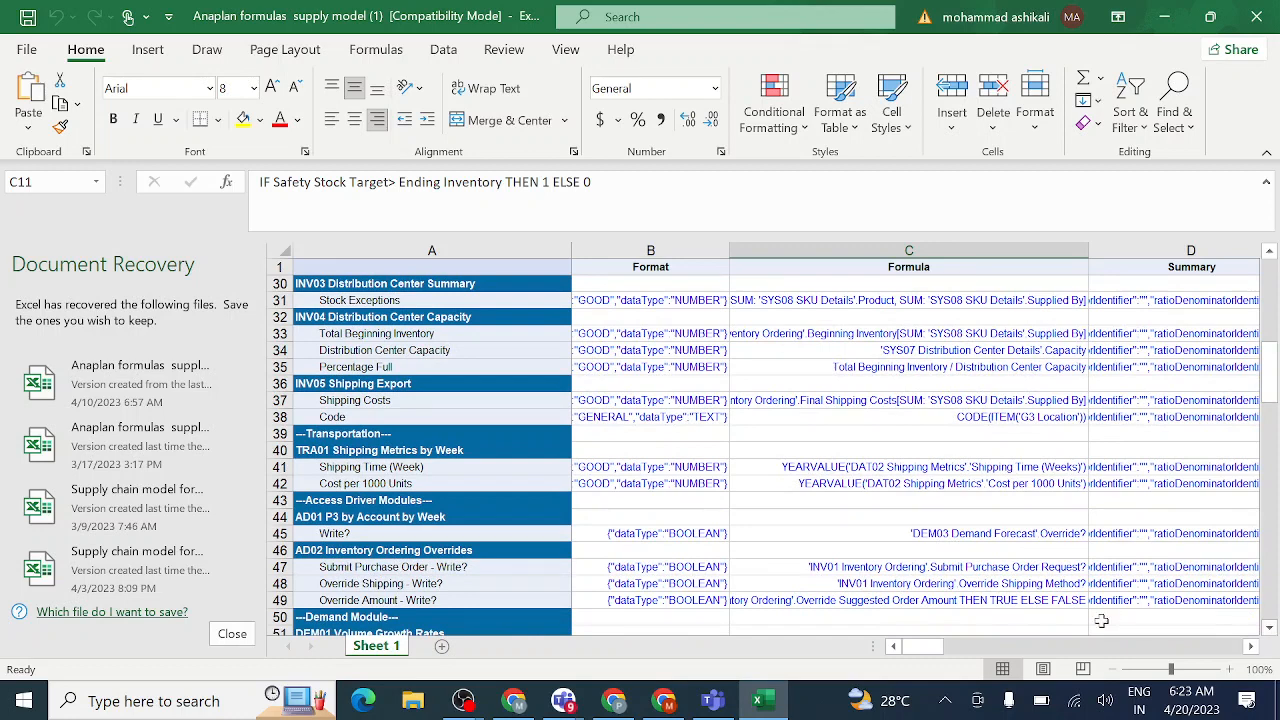
- Copy the formula 'INV01 Inventory Ordering'.Submit Purchase Order Request? from the workbook into Submit Purchase Order - Write? in the Anaplan AD02 blueprint
{"action": "left_click", "coordinate": [504, 568]}
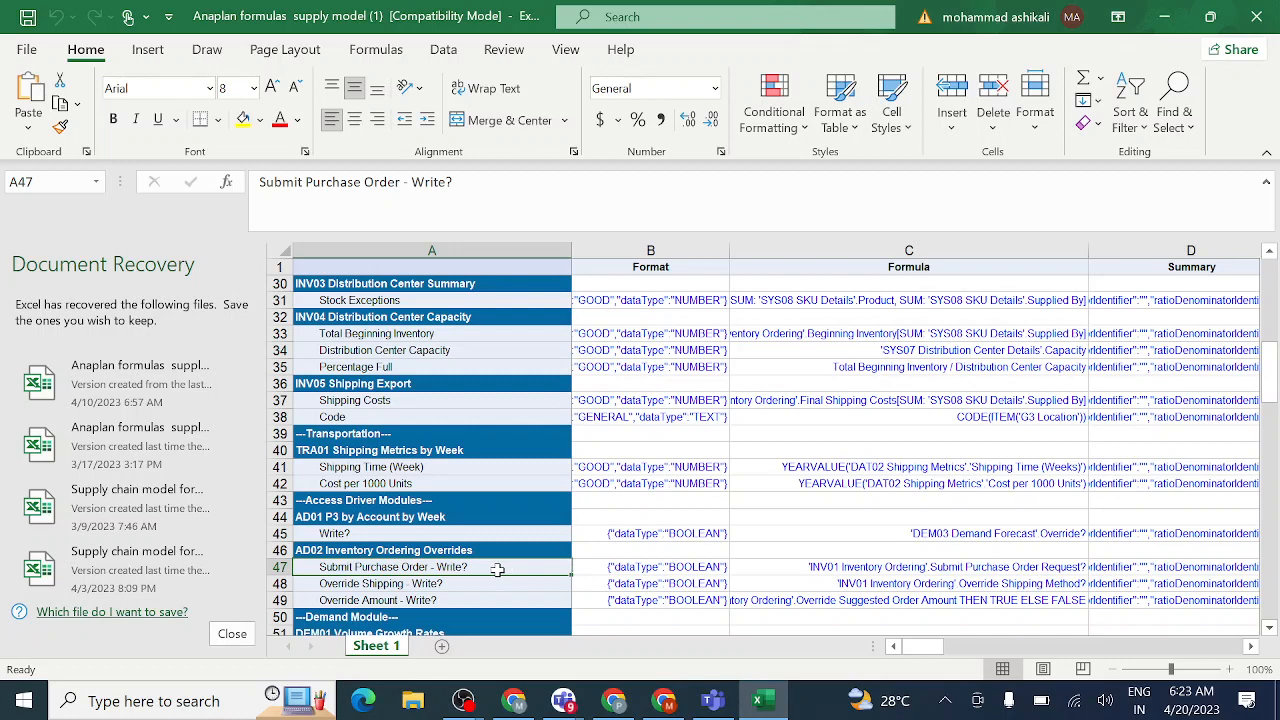
{"action": "left_click", "coordinate": [776, 570]}
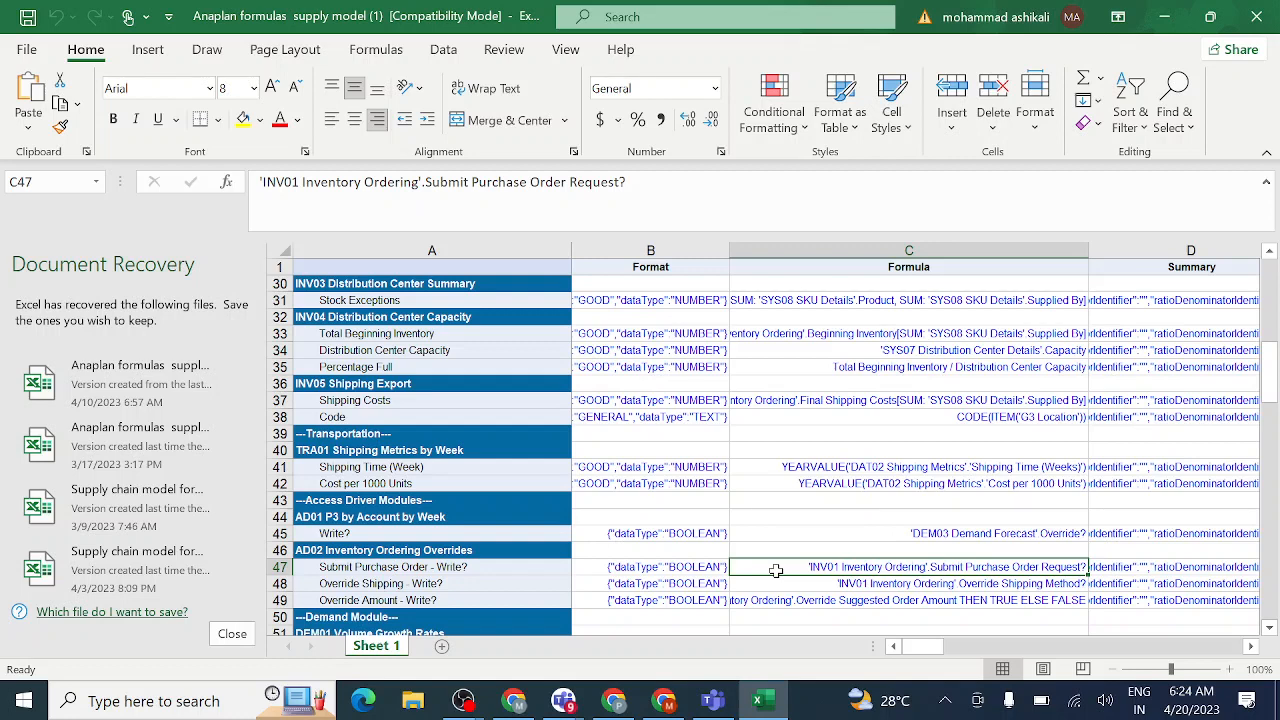
{"action": "key", "text": "ctrl+c"}
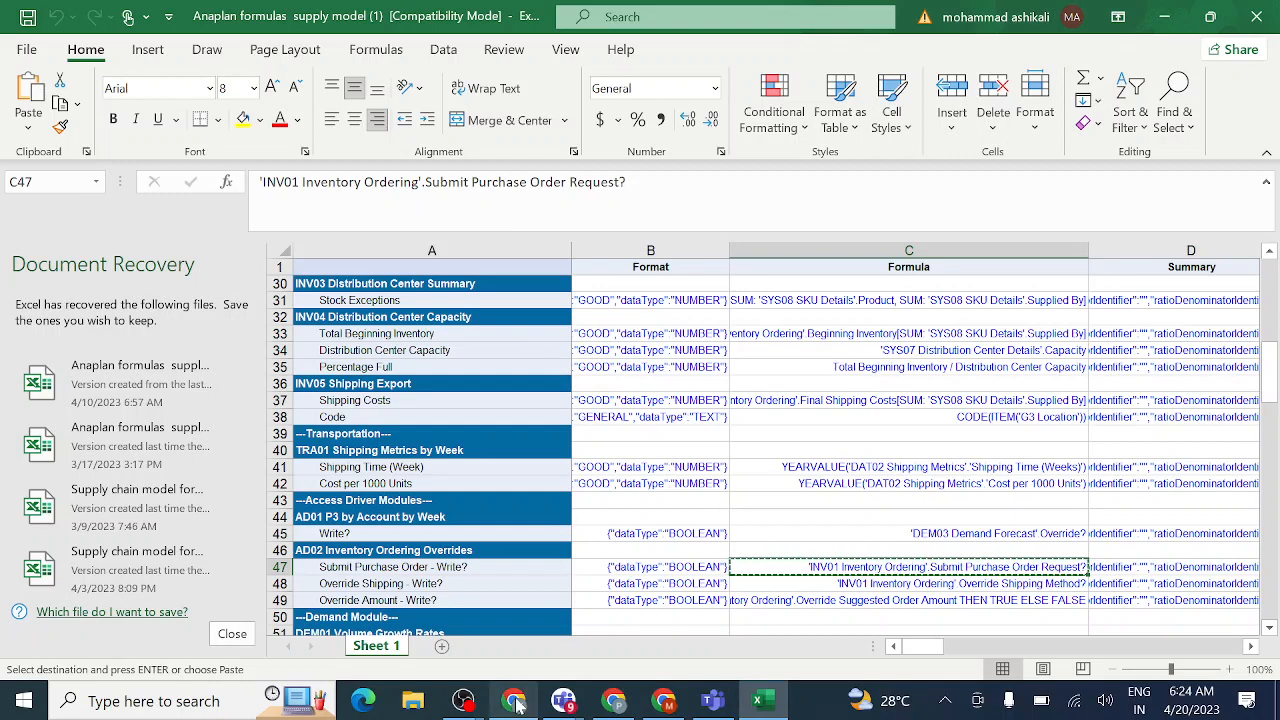
{"action": "mouse_move", "coordinate": [515, 703]}
{"action": "left_click", "coordinate": [512, 620]}
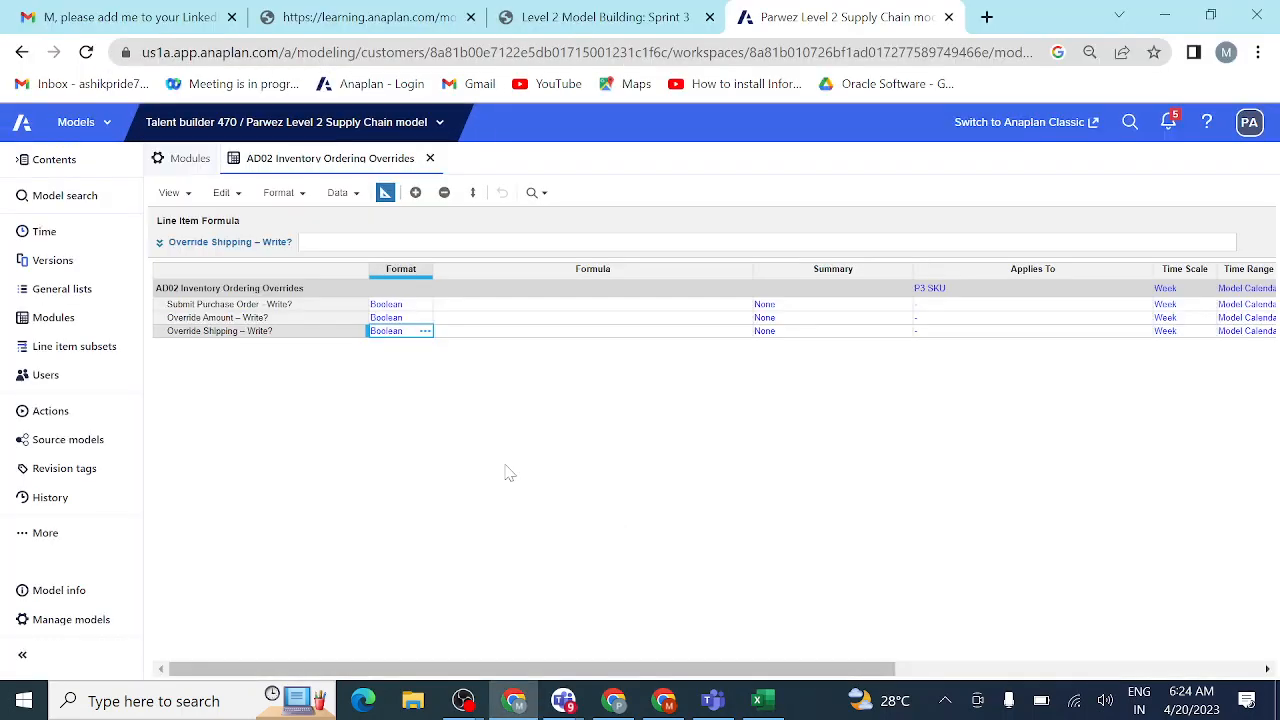
{"action": "left_click", "coordinate": [472, 307]}
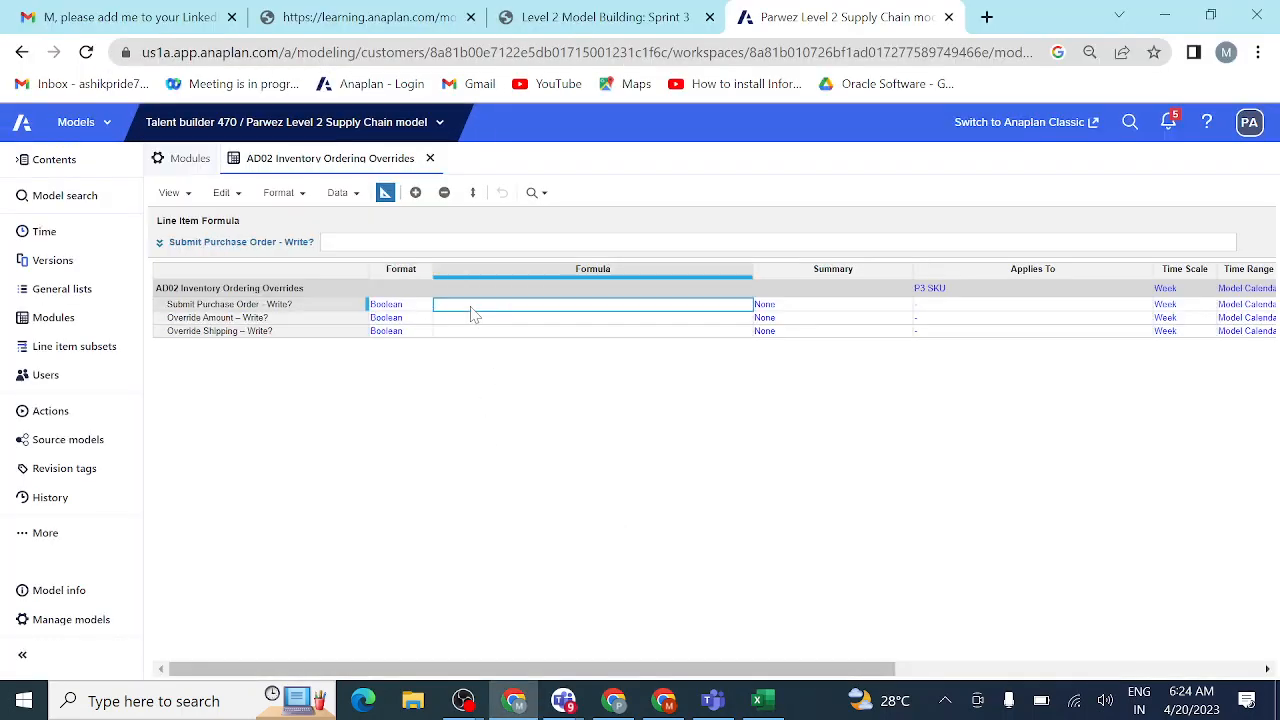
{"action": "key", "text": "ctrl+v"}
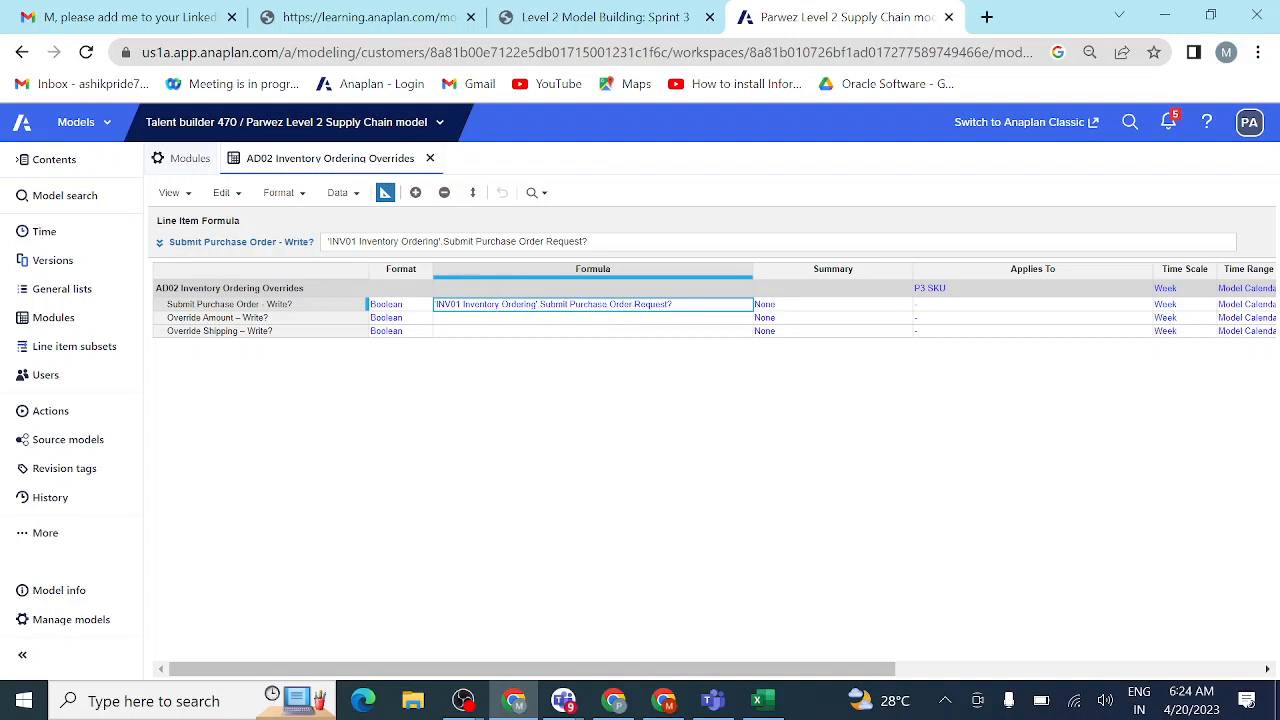
- Open the INV01 Inventory Ordering module from the module list and select its Submit Purchase Order Request? line item
{"action": "left_click", "coordinate": [70, 328]}
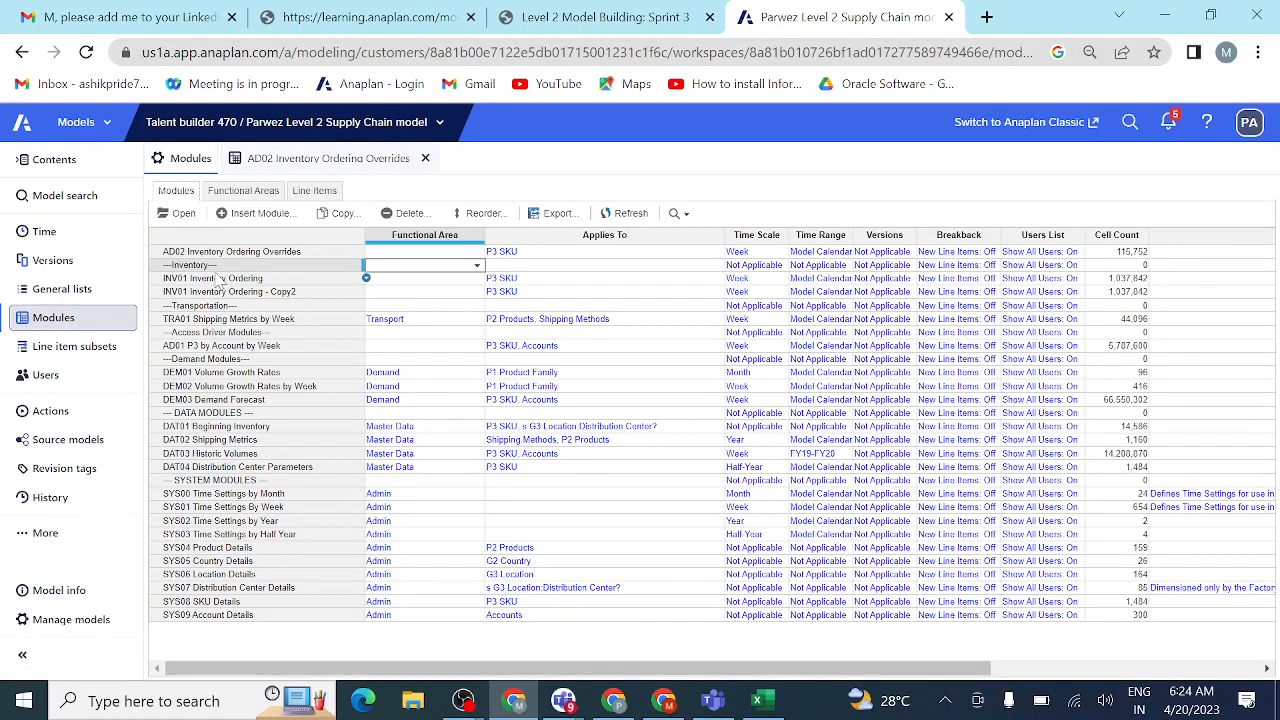
{"action": "left_click", "coordinate": [218, 279]}
{"action": "left_click", "coordinate": [180, 214]}
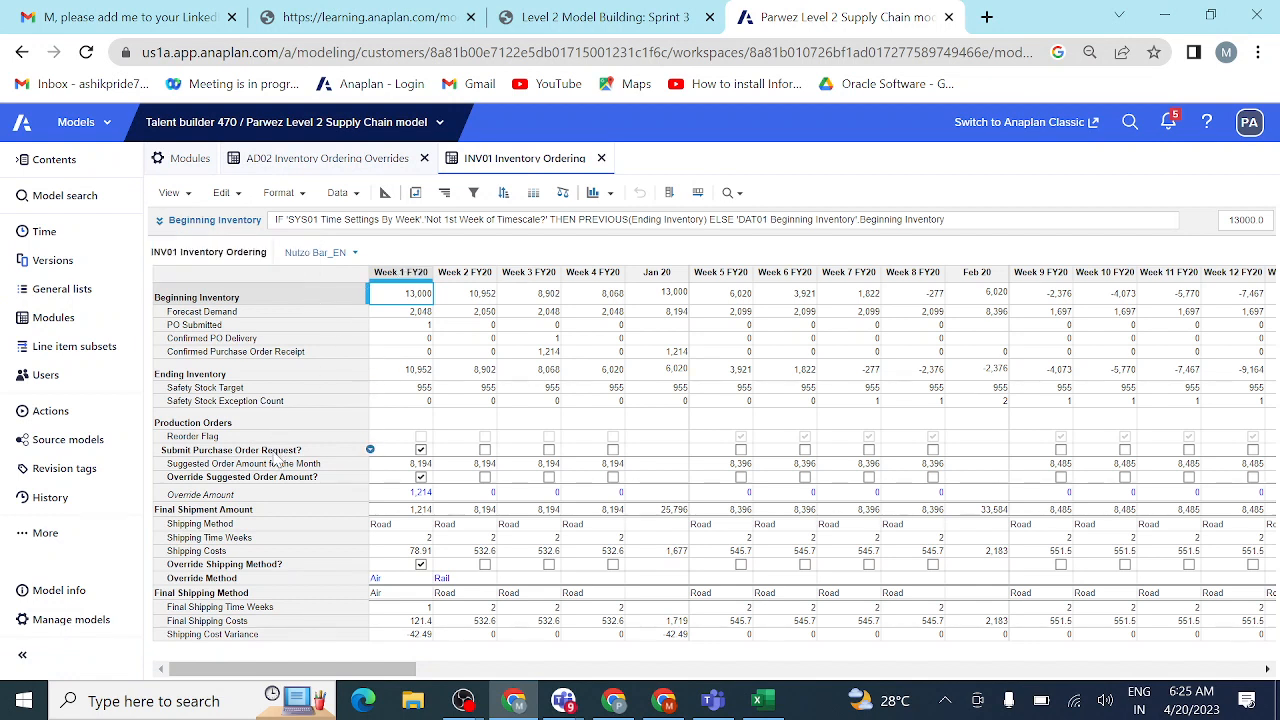
{"action": "left_click", "coordinate": [274, 452]}
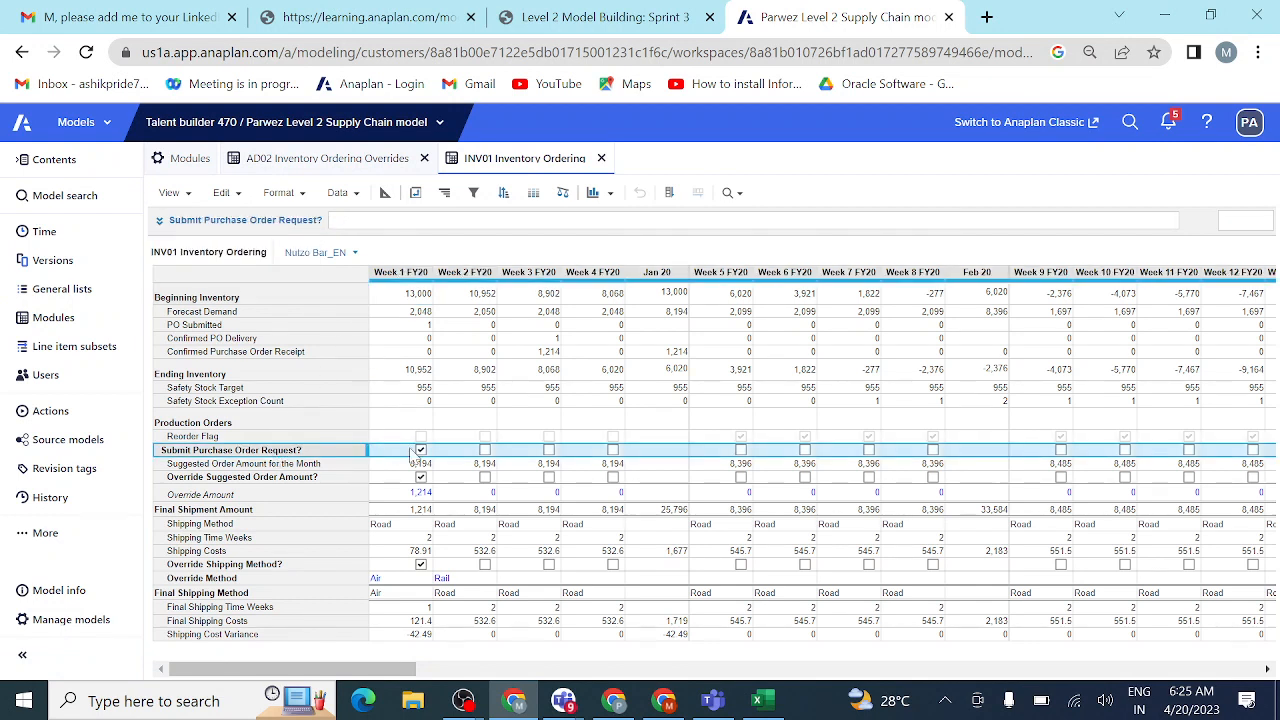
- Check the Submit Purchase Order - Write? values for Week 1 and Week 2 FY20 in the AD02 grid
{"action": "left_click", "coordinate": [357, 161]}
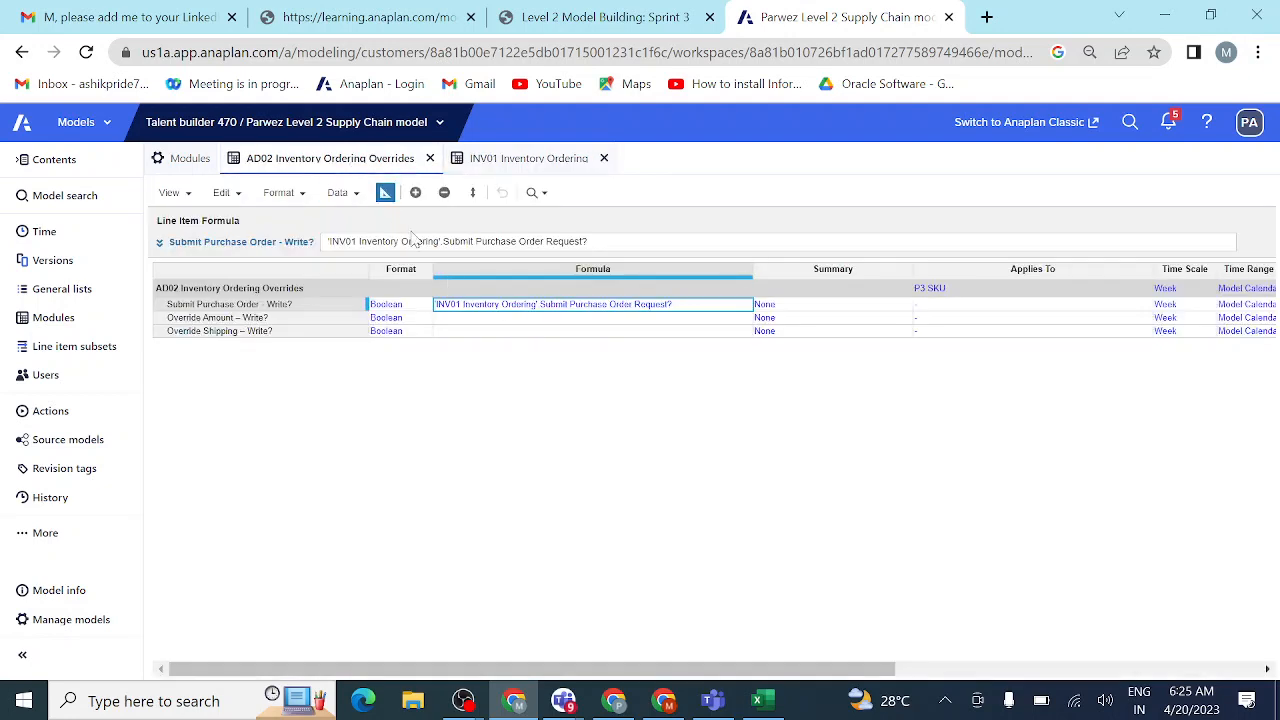
{"action": "left_click", "coordinate": [385, 193]}
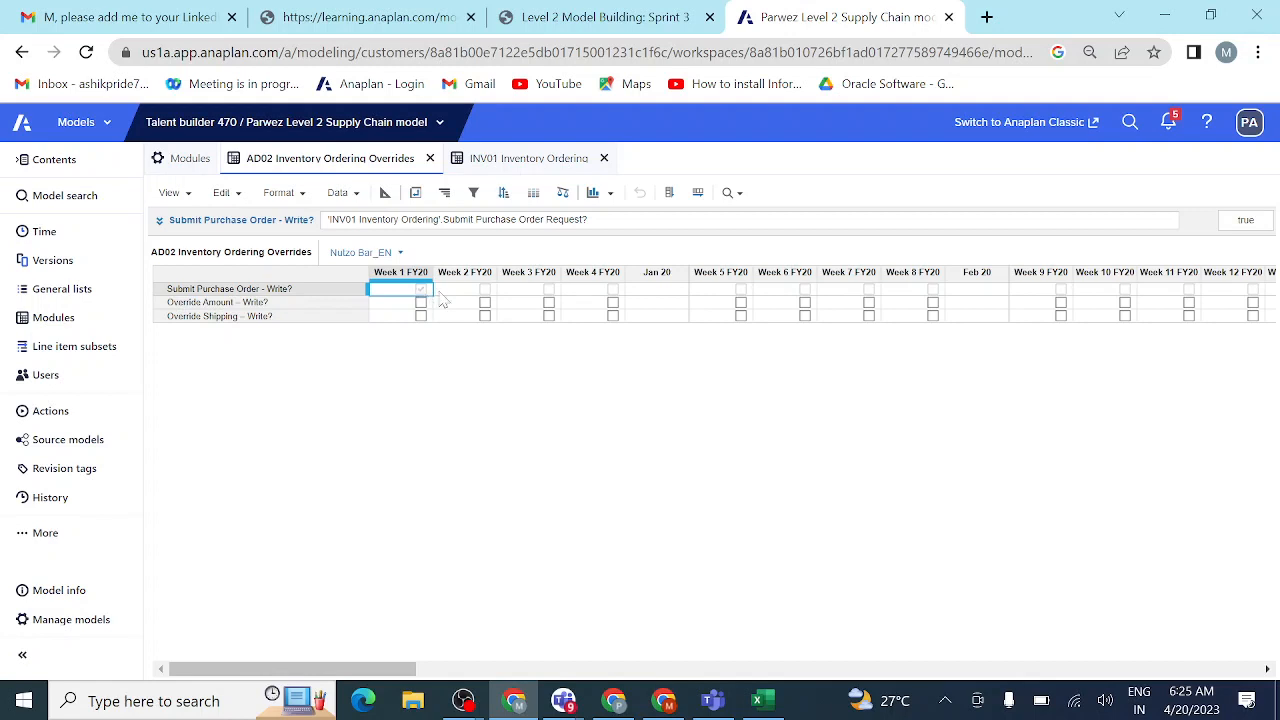
{"action": "left_click", "coordinate": [484, 289]}
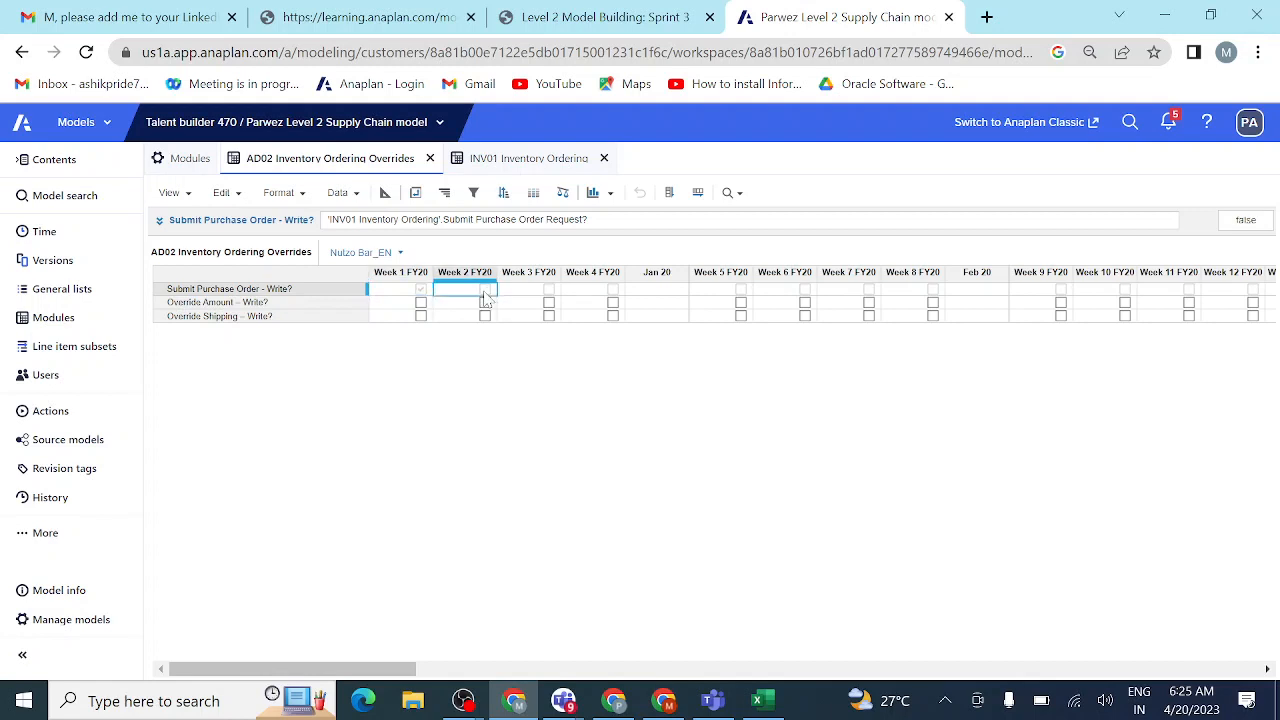
- Compare Submit Purchase Order Request? in INV01 with the Submit Purchase Order - Write? formula in AD02's blueprint, ending in INV01
{"action": "left_click", "coordinate": [507, 160]}
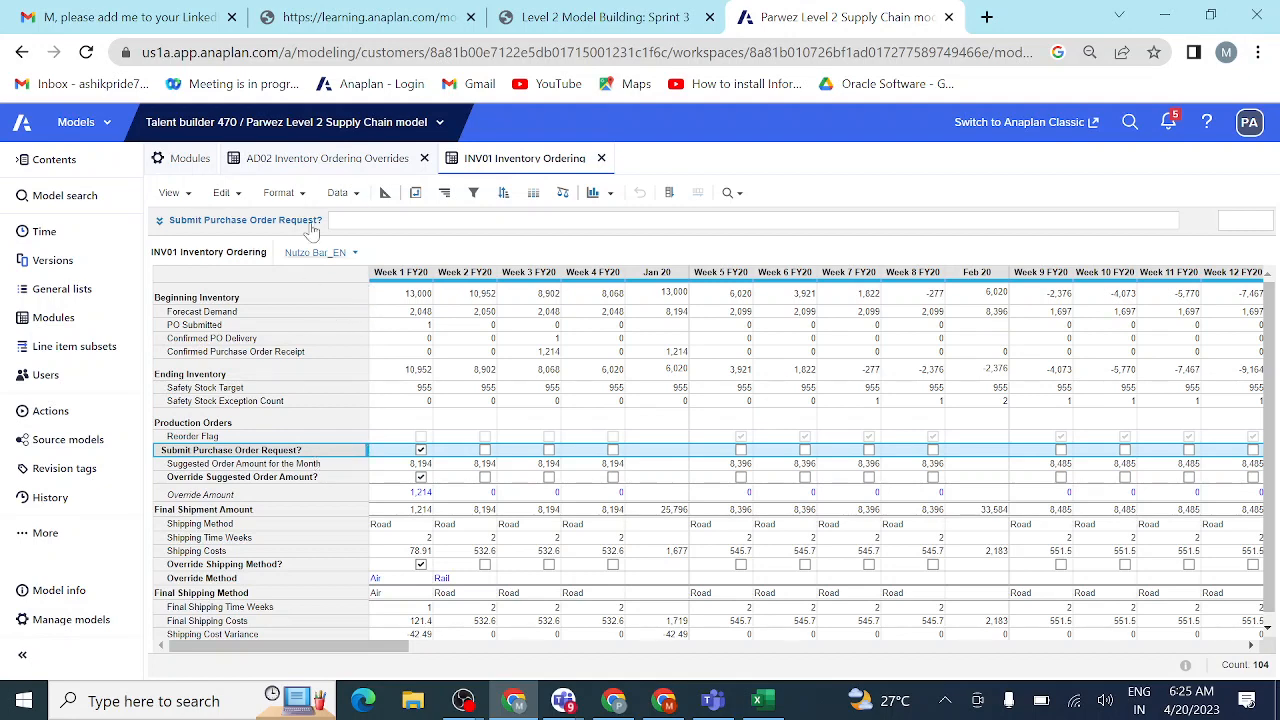
{"action": "left_click", "coordinate": [330, 160]}
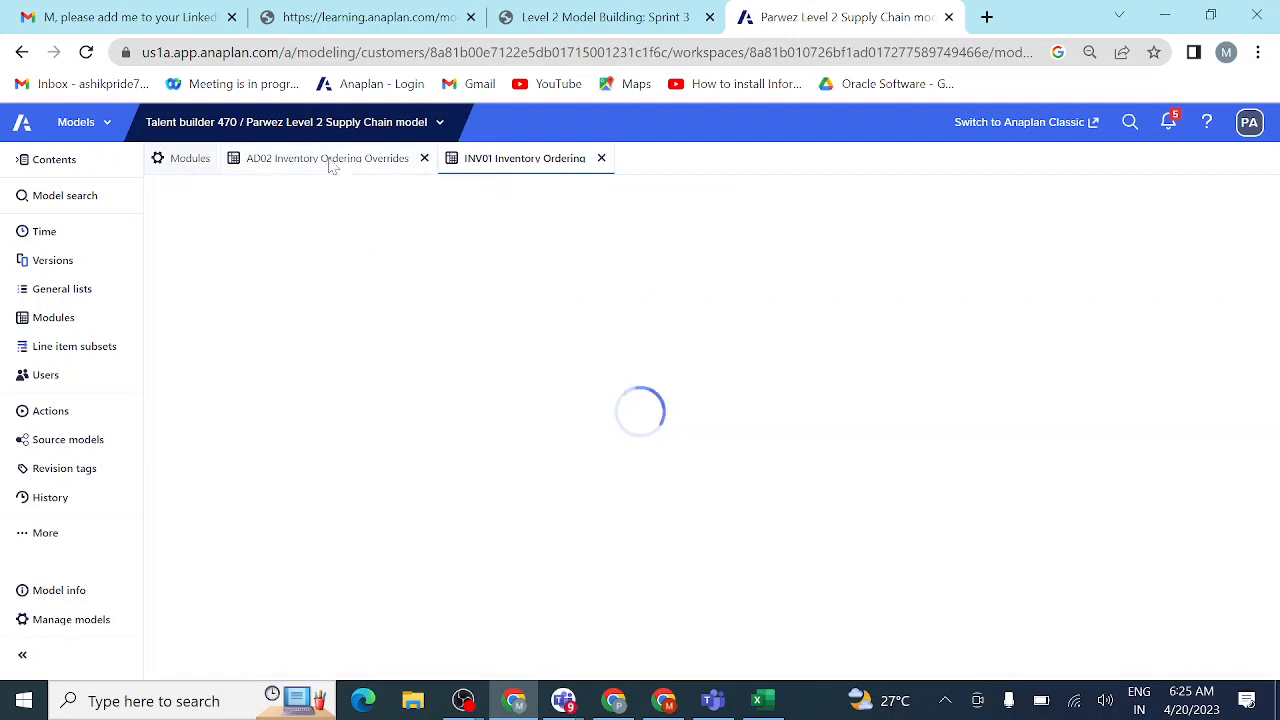
{"action": "left_click", "coordinate": [385, 193]}
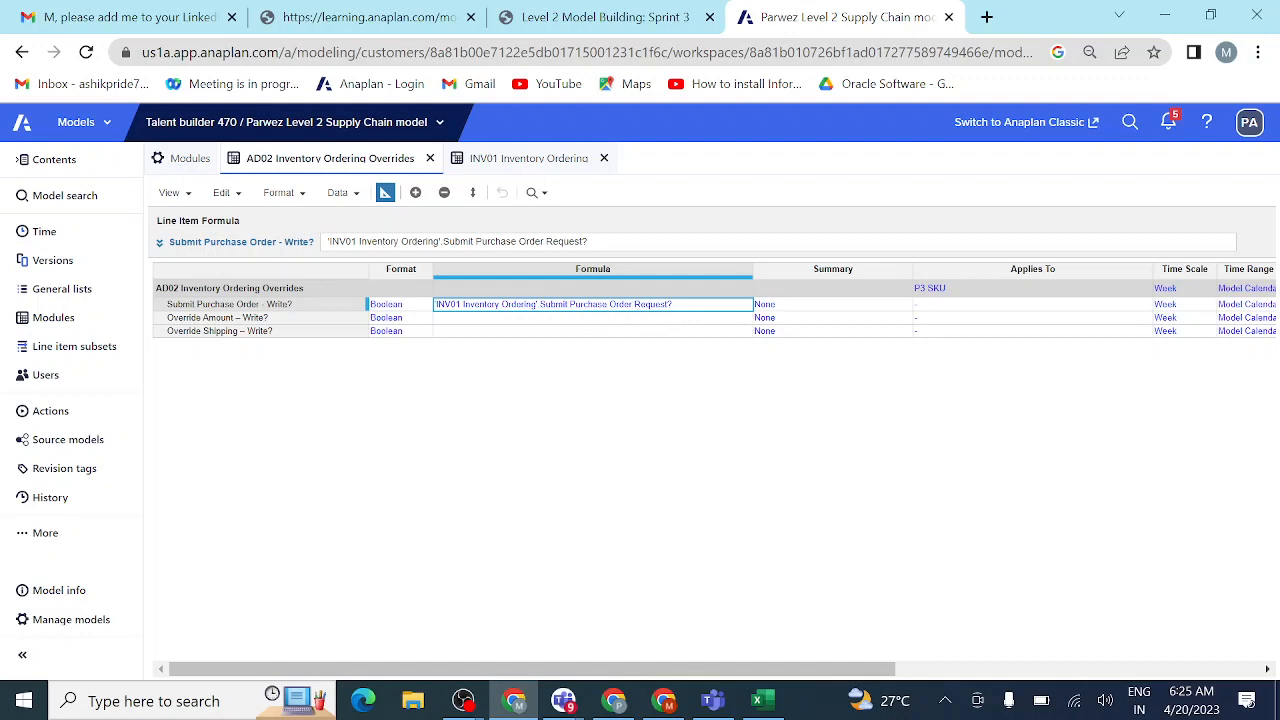
{"action": "left_click", "coordinate": [546, 166]}
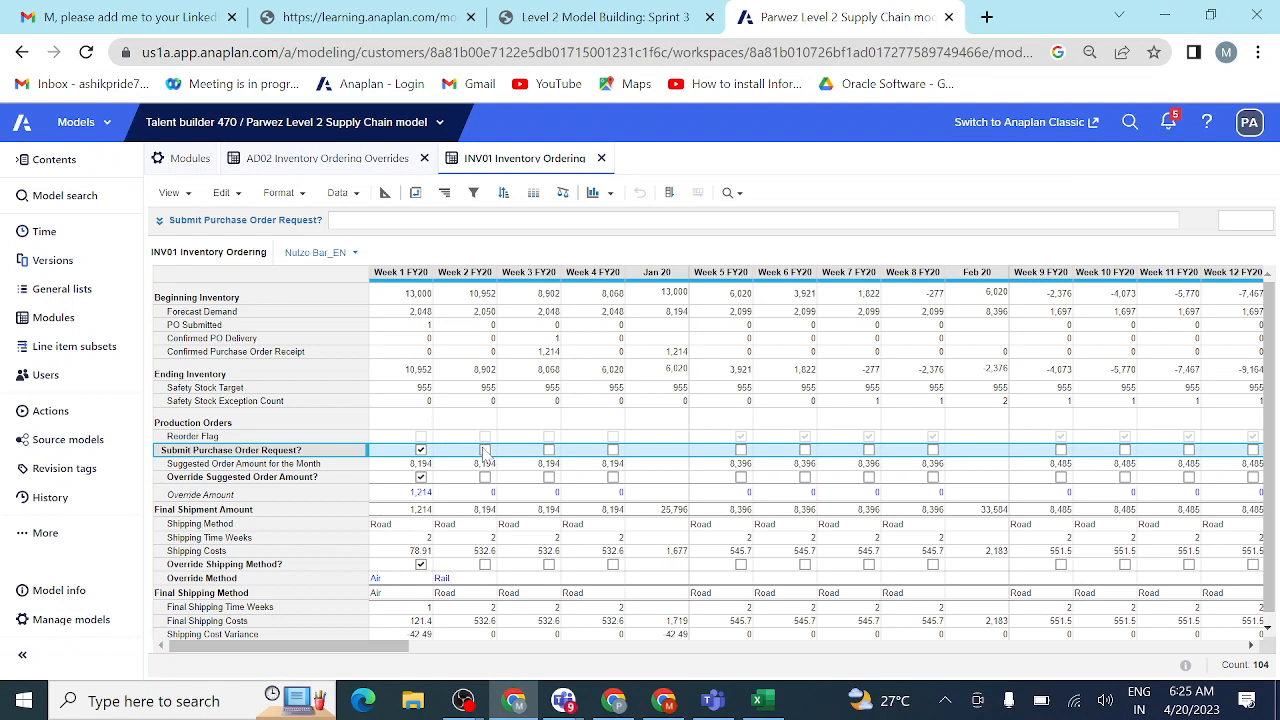
- Enable Submit Purchase Order Request? for Week 2 and Week 3 FY20 in INV01 and check the result in the AD02 grid
{"action": "left_click", "coordinate": [485, 450]}
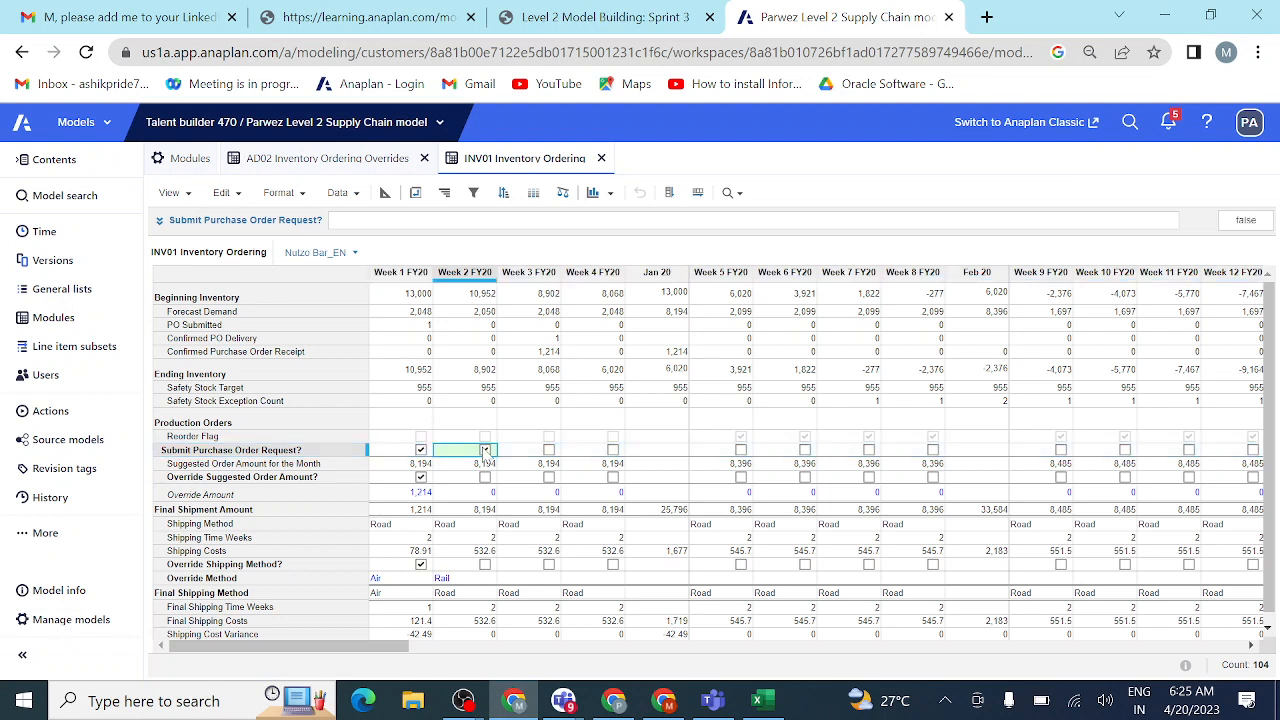
{"action": "left_click", "coordinate": [549, 450]}
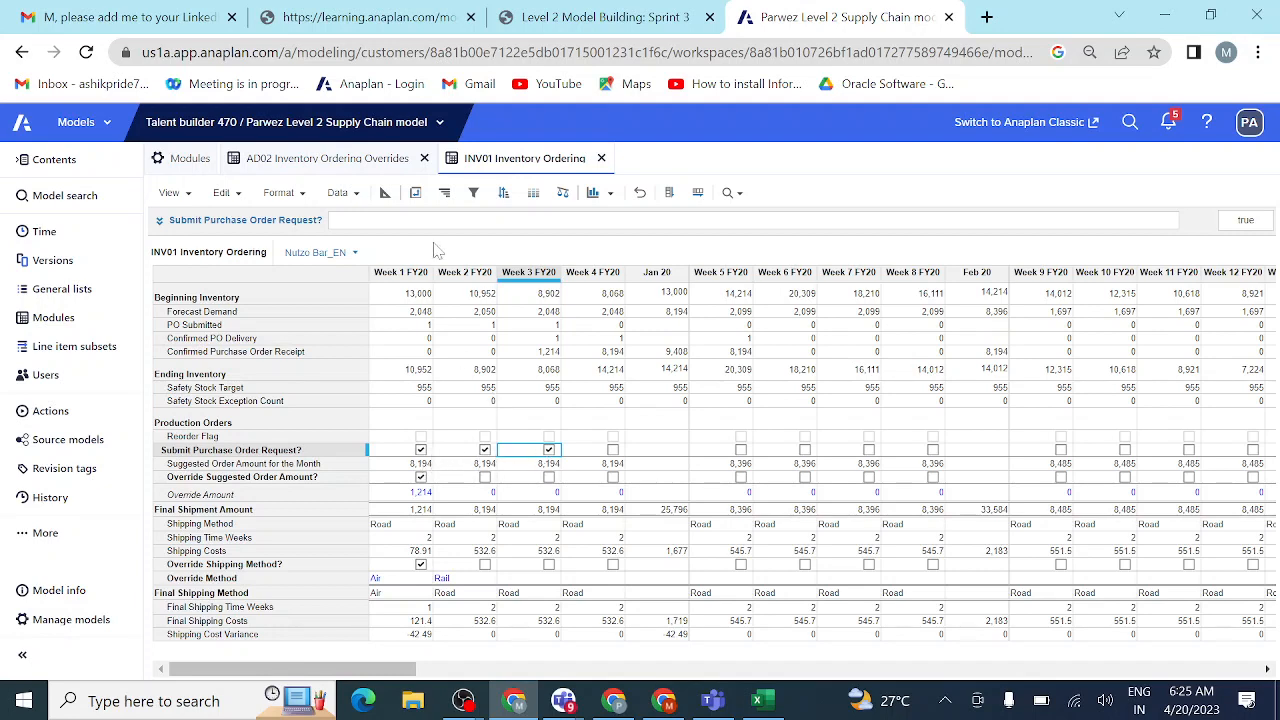
{"action": "left_click", "coordinate": [367, 162]}
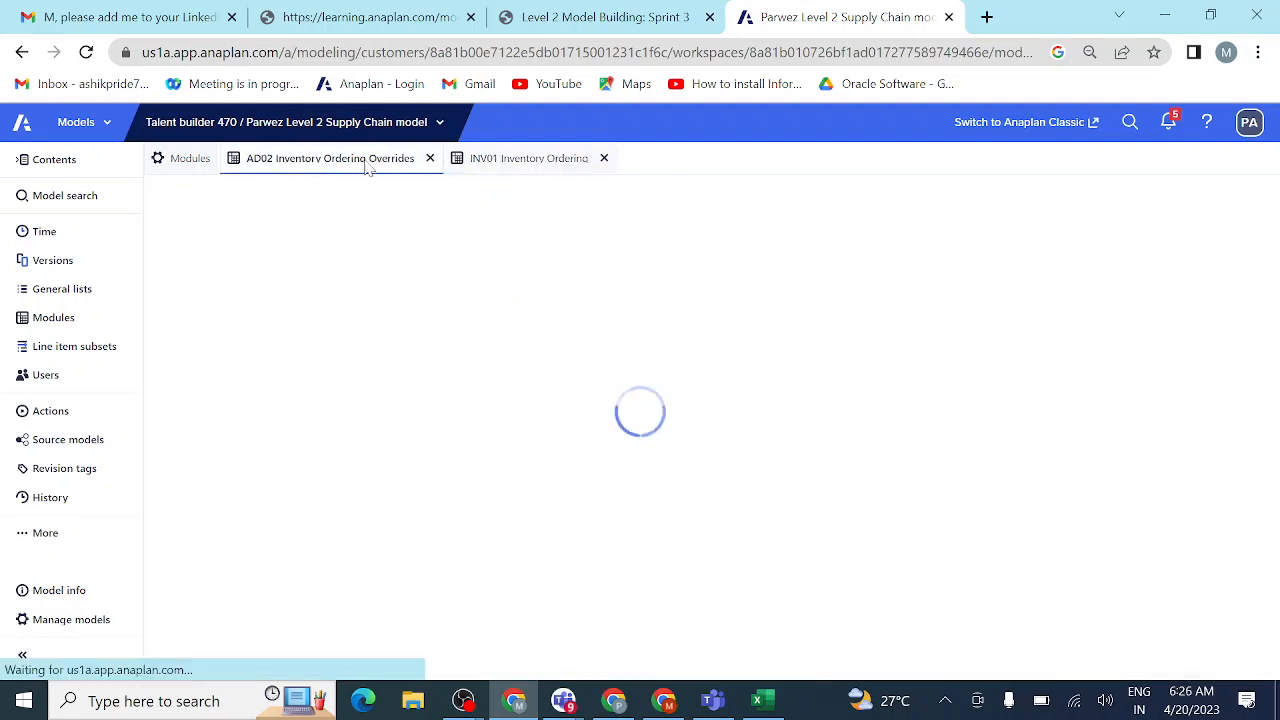
{"action": "left_click", "coordinate": [387, 195]}
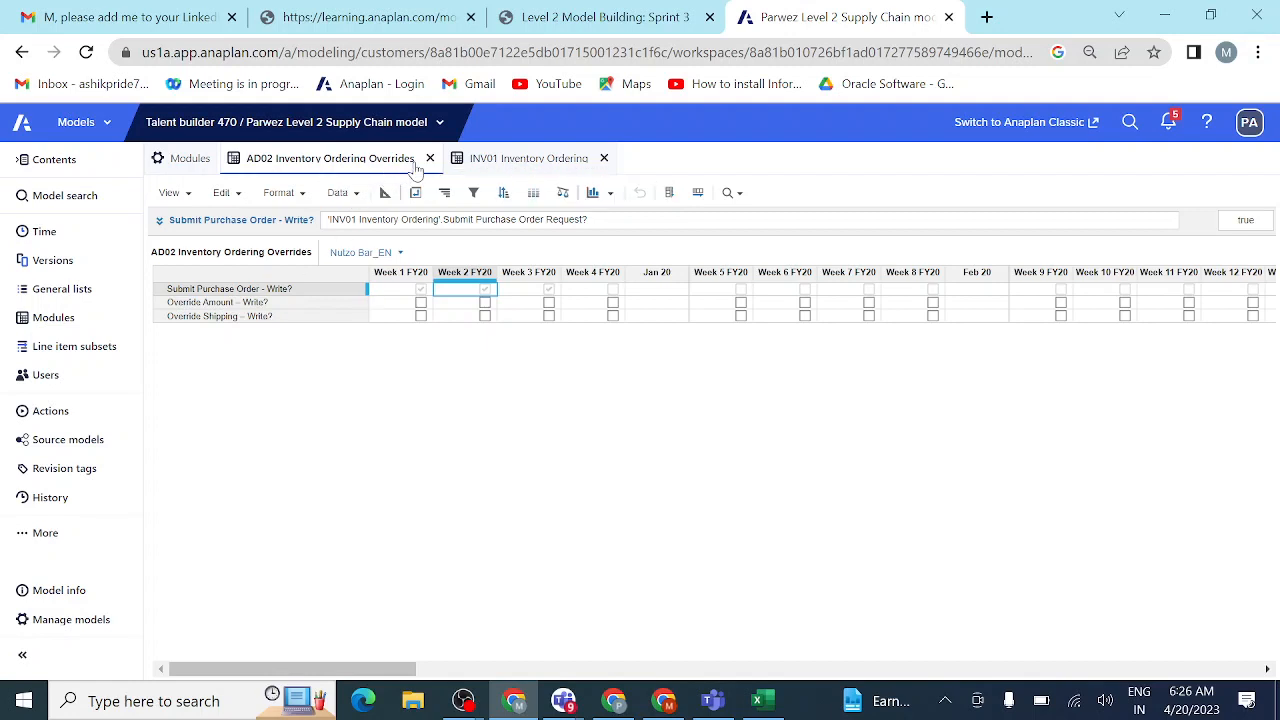
- Switch to the Excel formula workbook and copy the Override Shipping - Write? formula listed under AD02 Inventory Ordering Overrides
{"action": "left_click", "coordinate": [613, 22]}
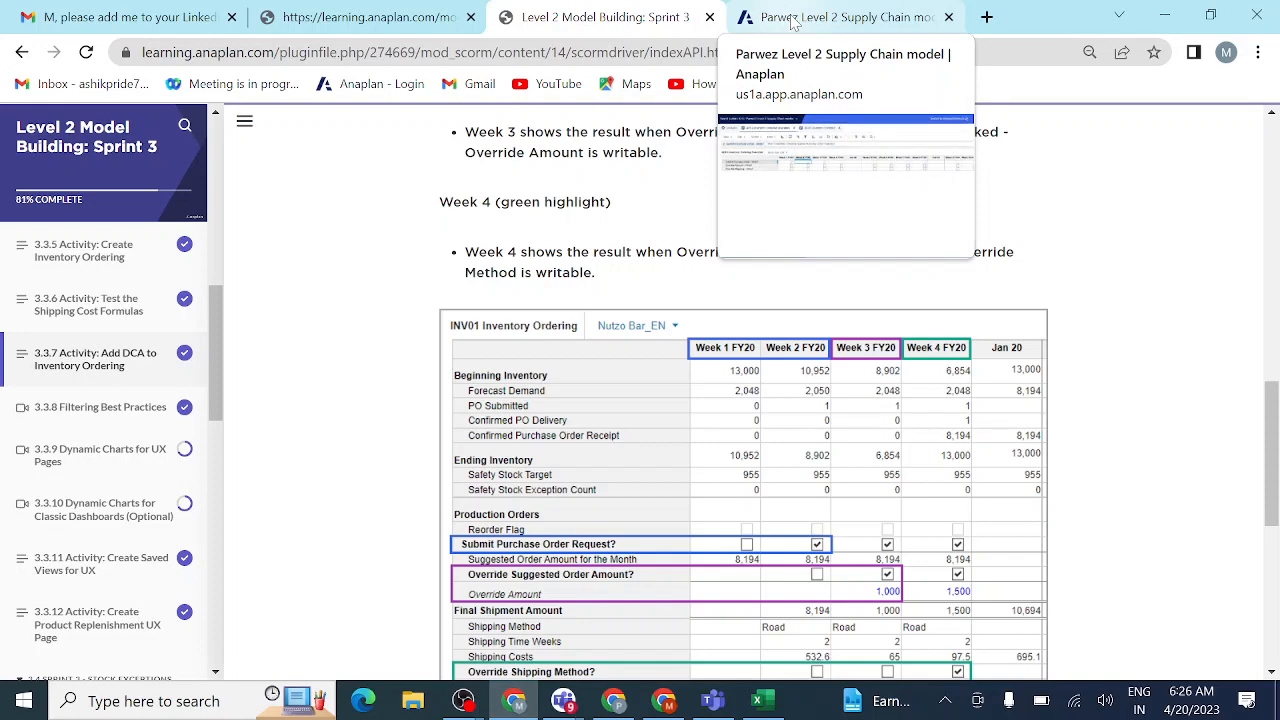
{"action": "left_click", "coordinate": [752, 706]}
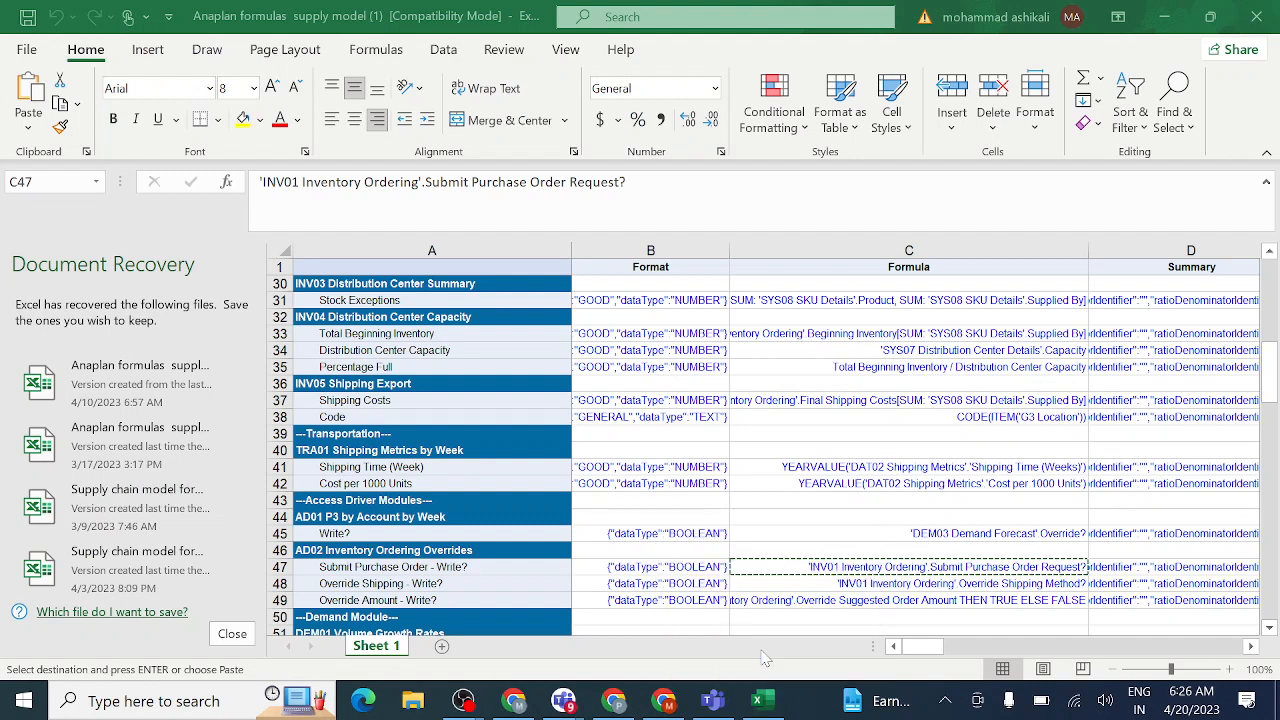
{"action": "left_click", "coordinate": [504, 586]}
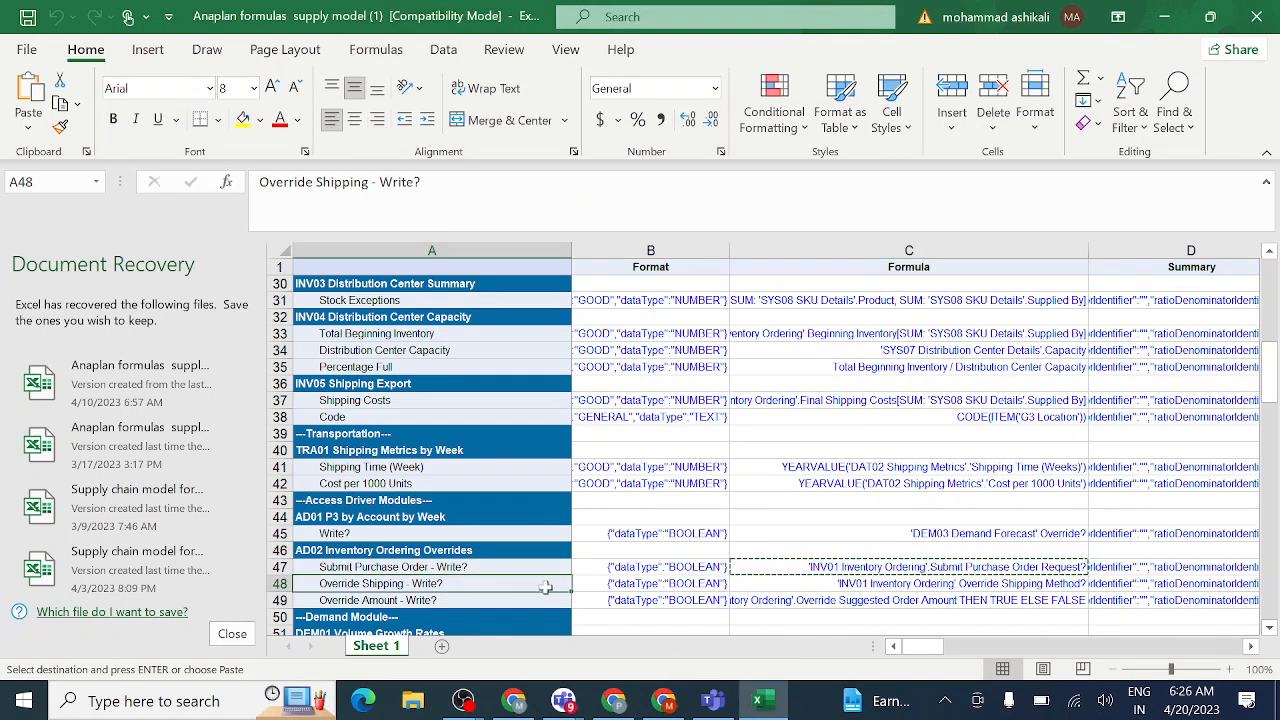
{"action": "left_click", "coordinate": [818, 600]}
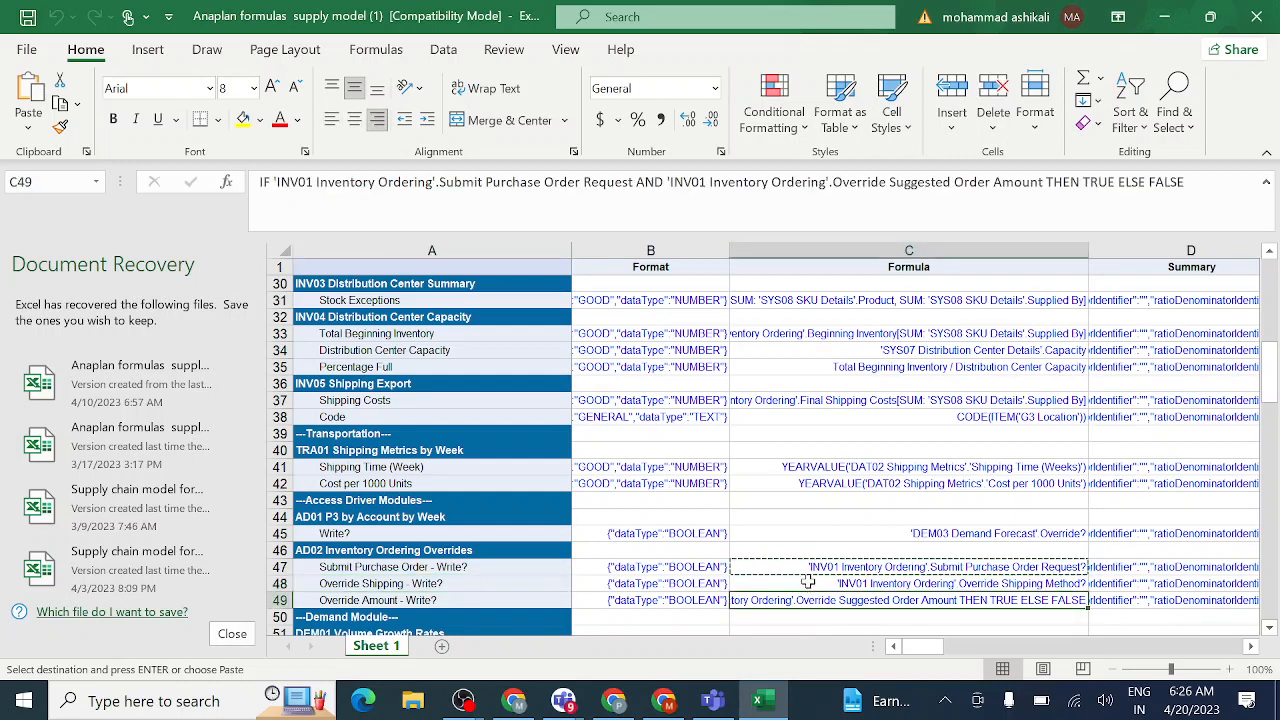
{"action": "left_click", "coordinate": [808, 583]}
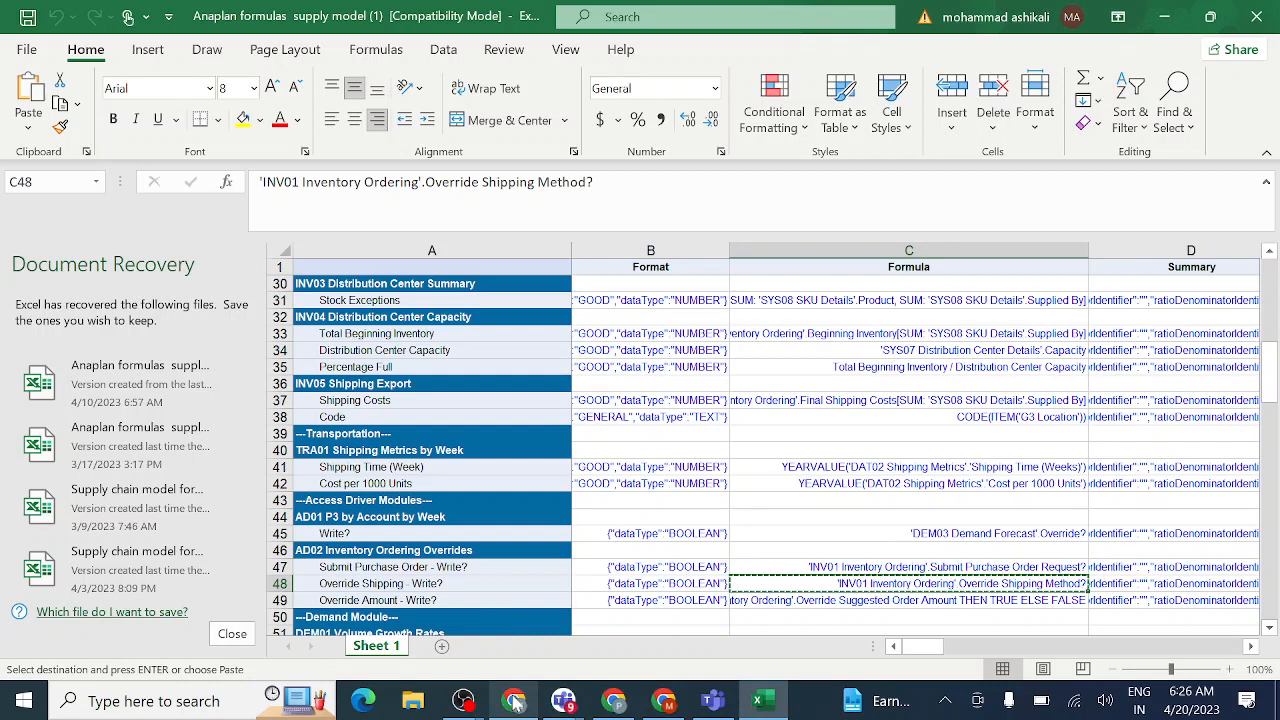
- In Anaplan's AD02 blueprint, set the Override Shipping – Write? formula to 'INV01 Inventory Ordering'.Override Shipping Method?
{"action": "mouse_move", "coordinate": [514, 703]}
{"action": "left_click", "coordinate": [522, 628]}
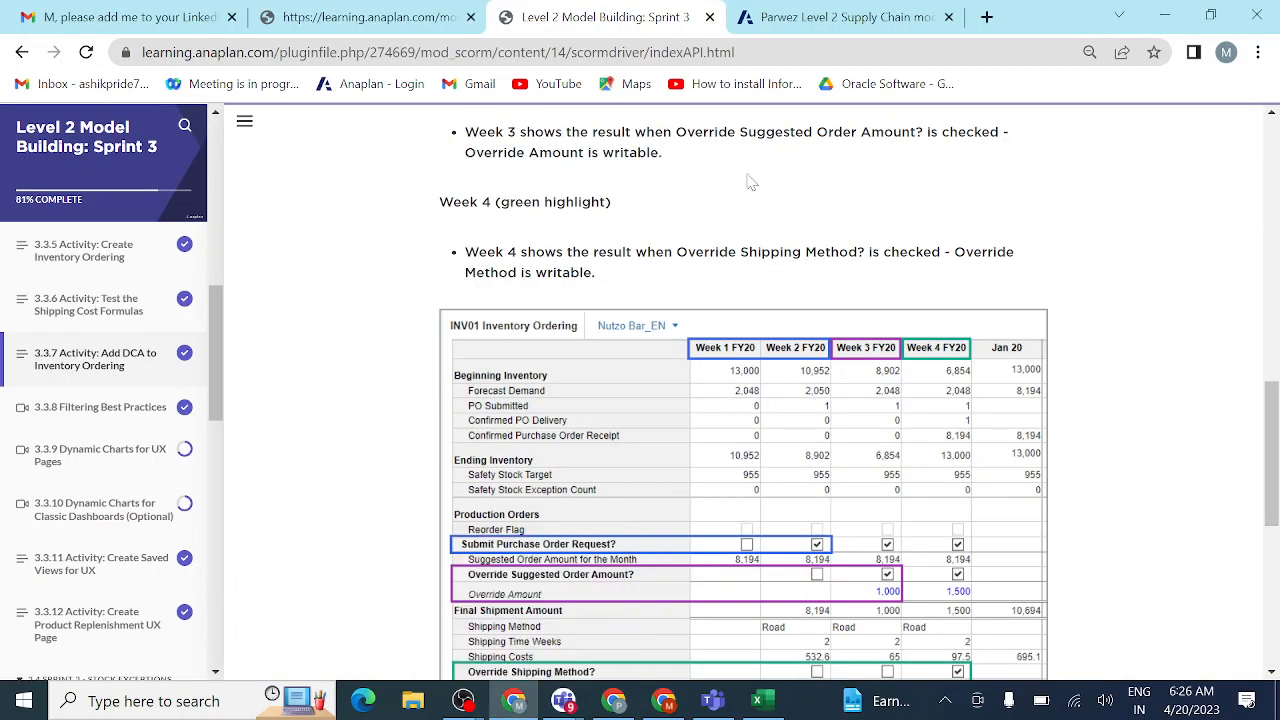
{"action": "left_click", "coordinate": [833, 22]}
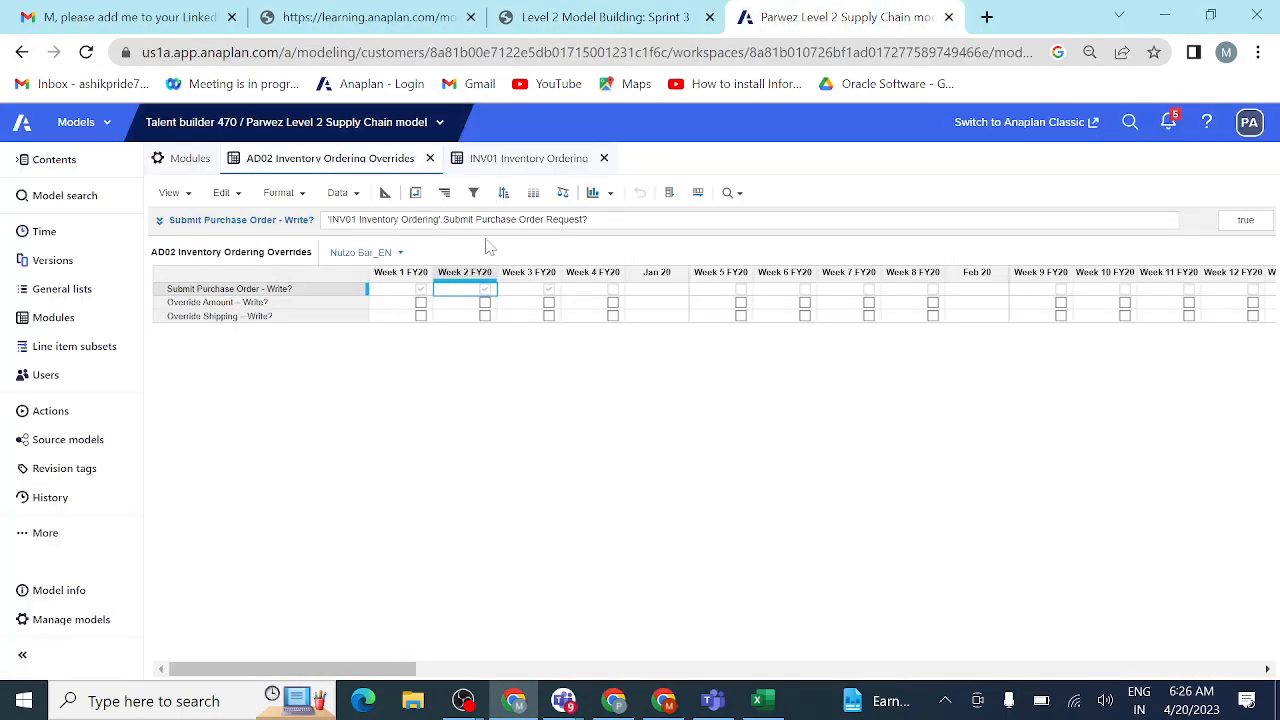
{"action": "left_click", "coordinate": [387, 195]}
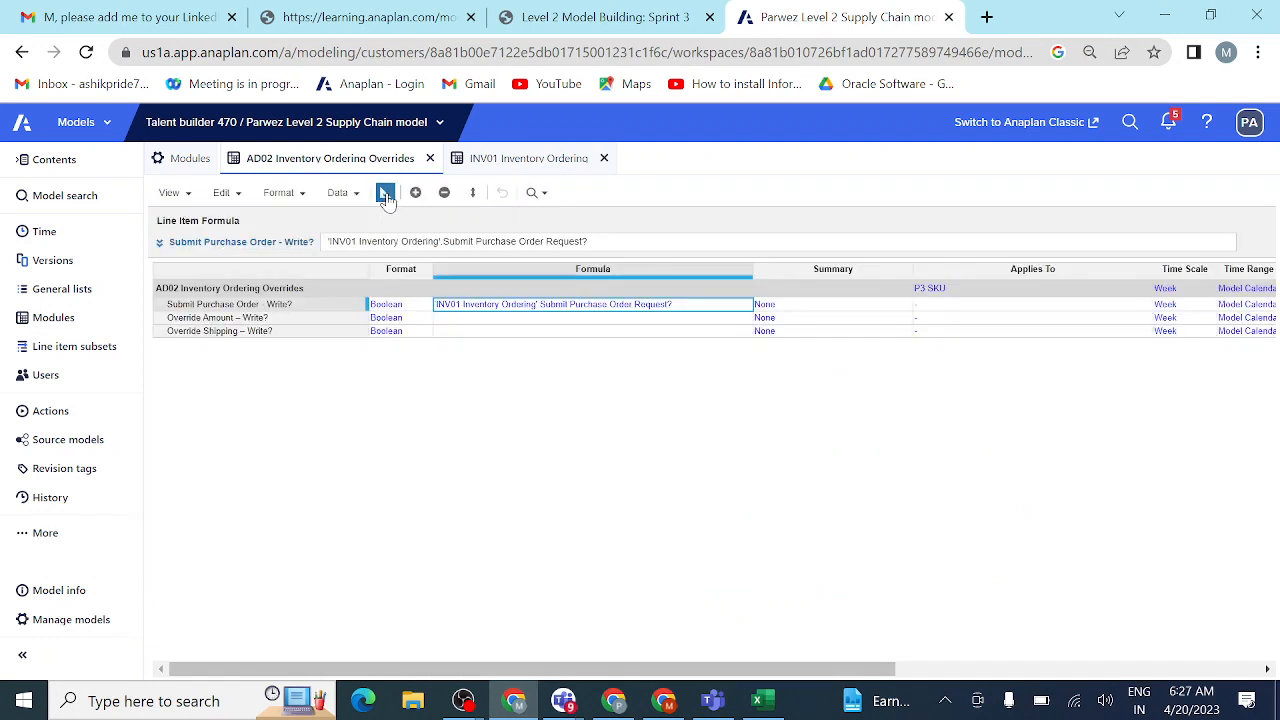
{"action": "left_click", "coordinate": [468, 336]}
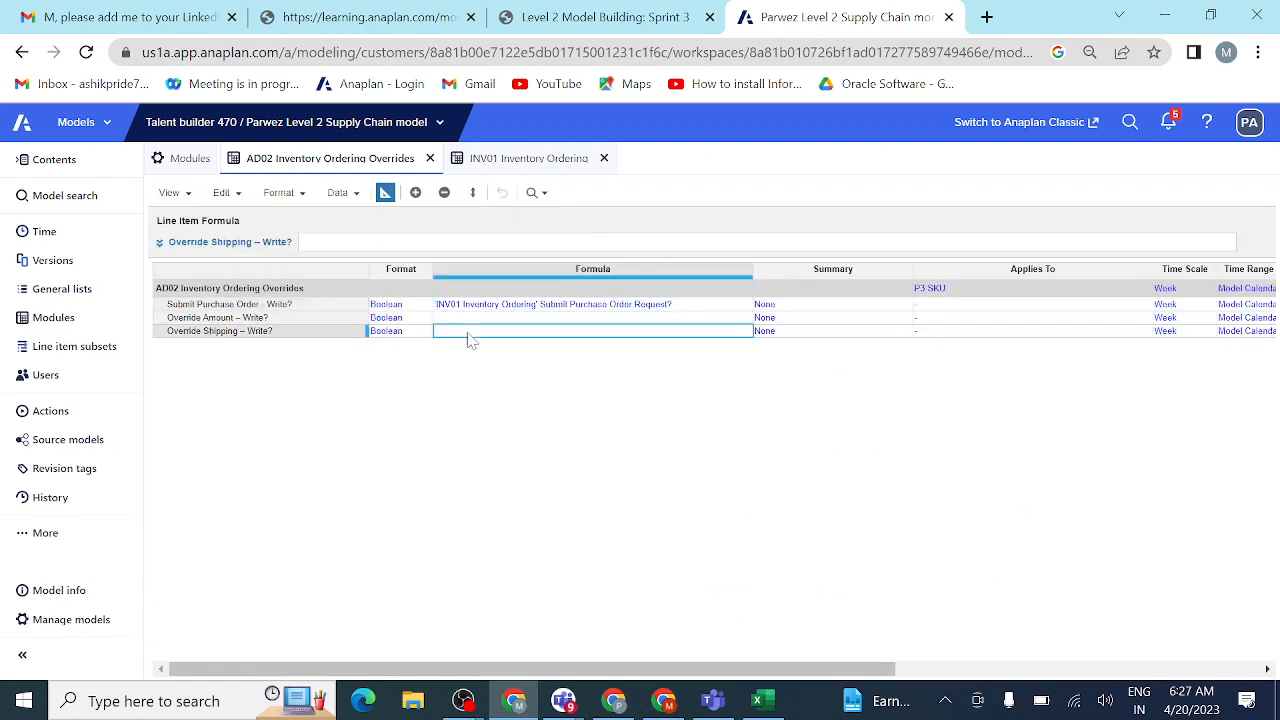
{"action": "type", "text": "'INV01 Inventory Ordering'.Override Shipping Method?"}
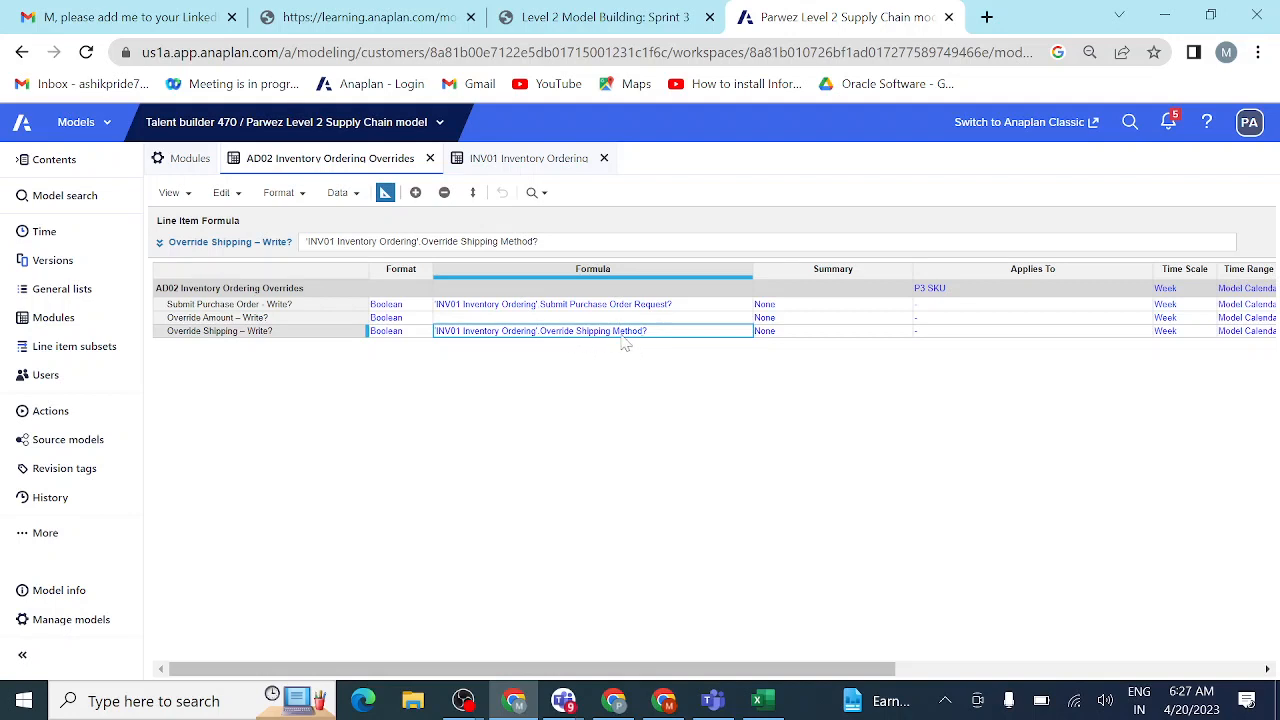
- Select the Override Amount – Write? formula cell in AD02, and copy that line item's formula from the Excel workbook
{"action": "left_click", "coordinate": [506, 318]}
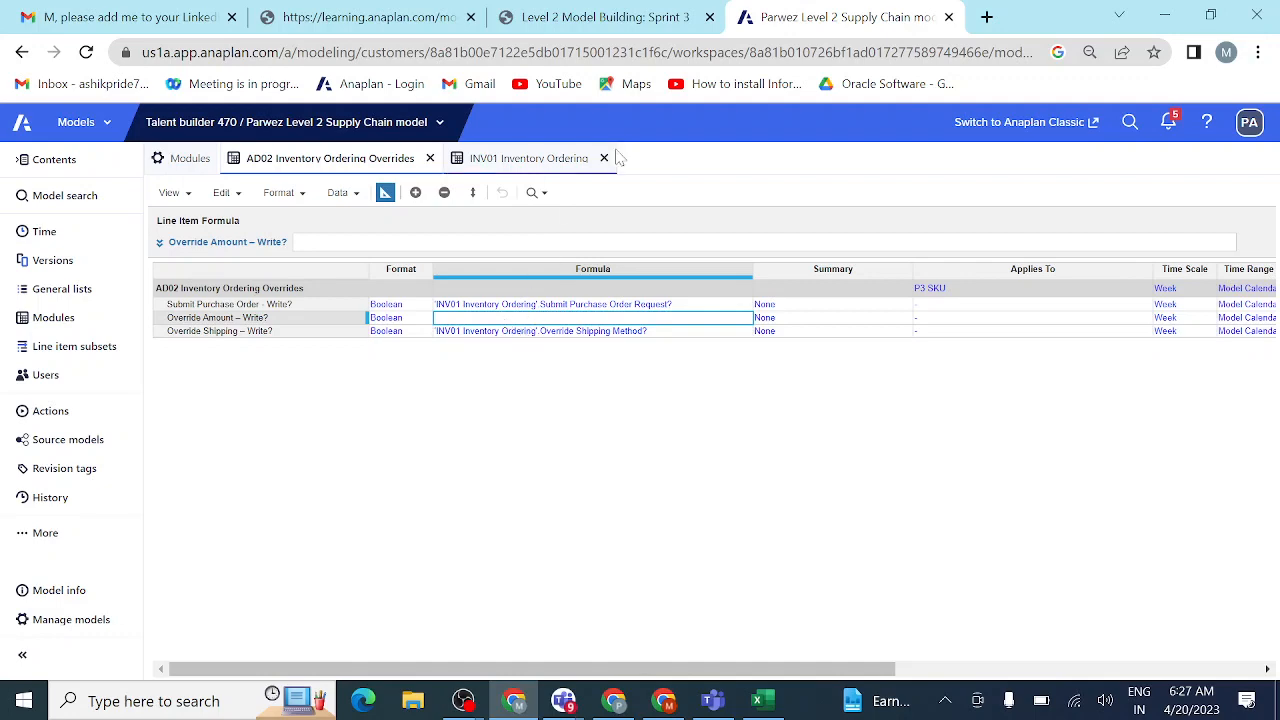
{"action": "left_click", "coordinate": [614, 20]}
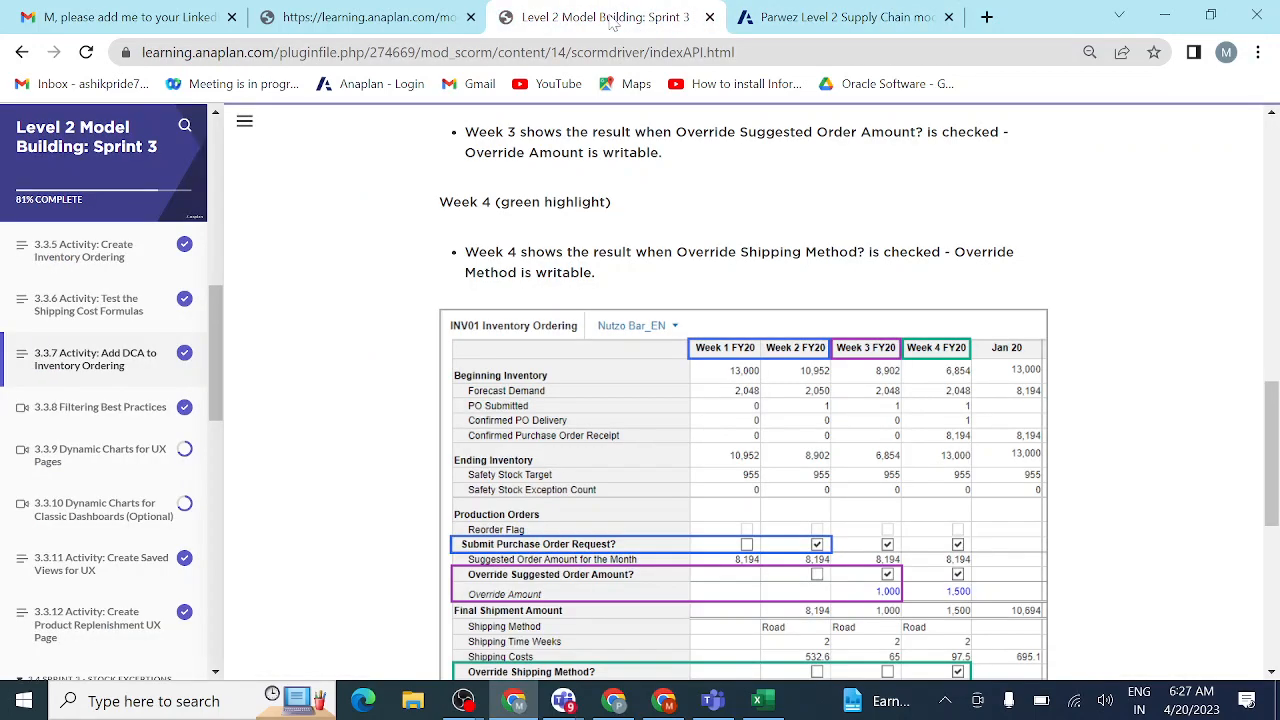
{"action": "left_click", "coordinate": [789, 20]}
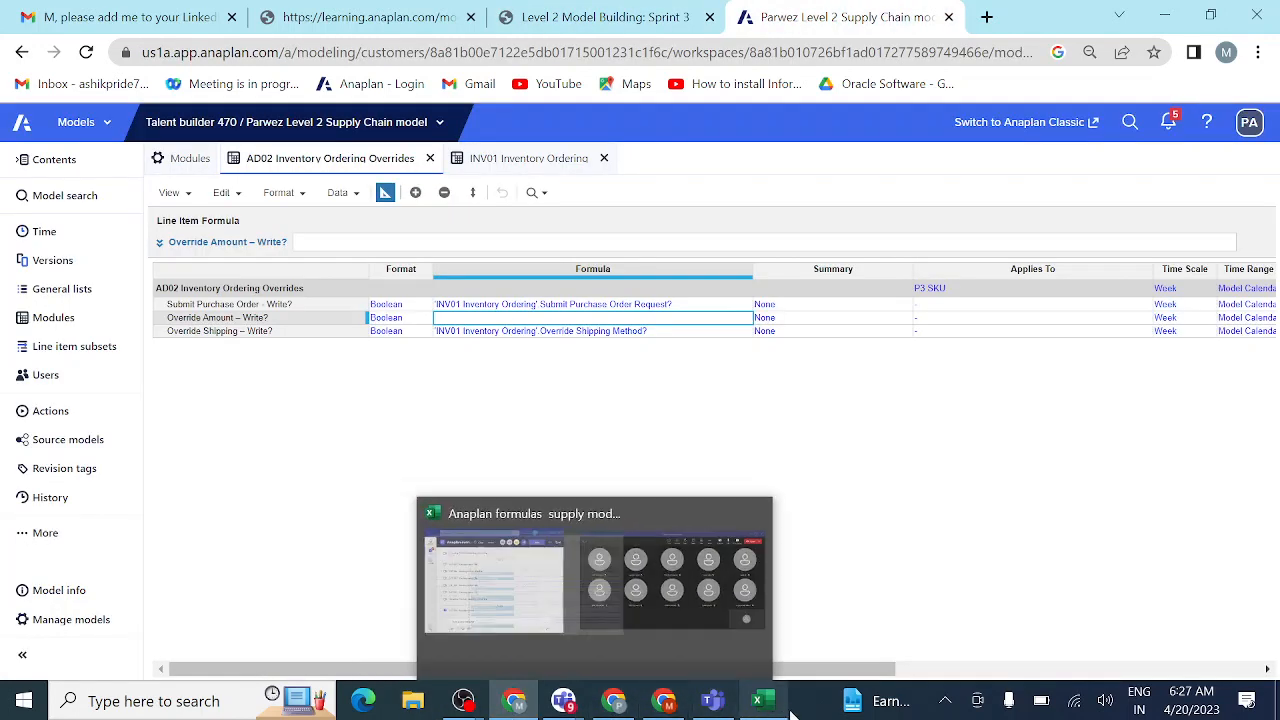
{"action": "left_click", "coordinate": [768, 656]}
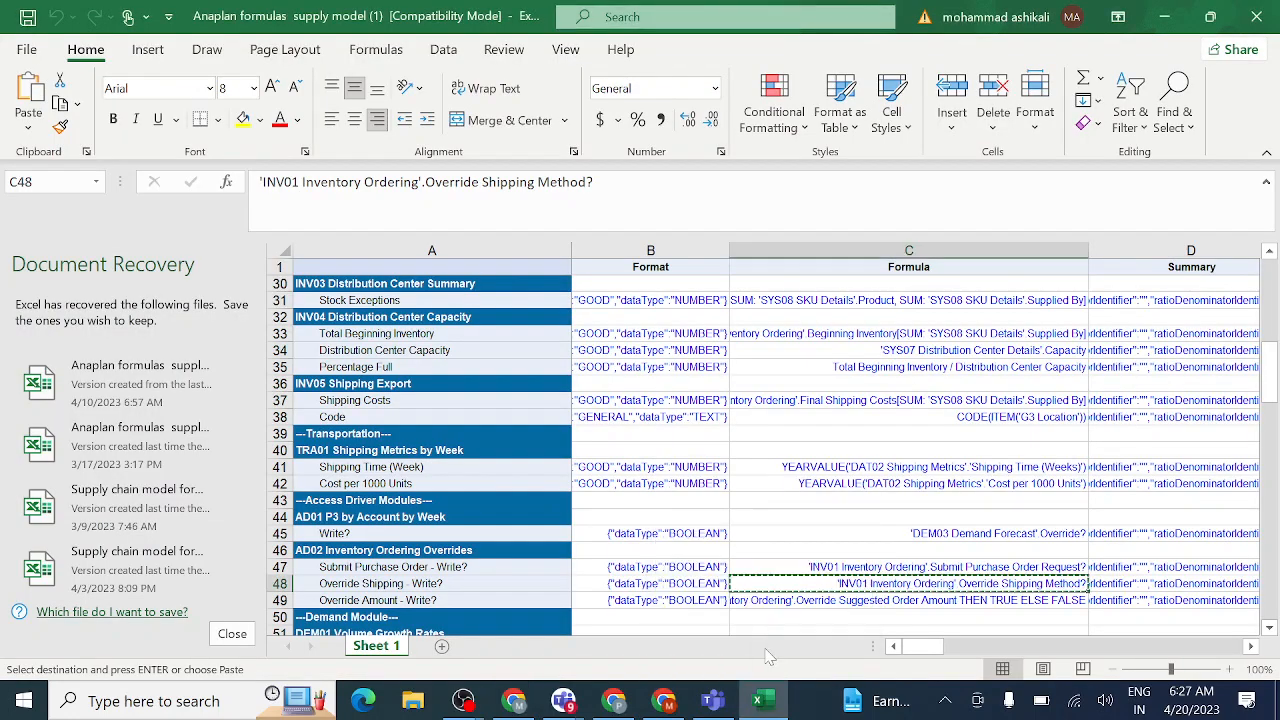
{"action": "left_click", "coordinate": [520, 602]}
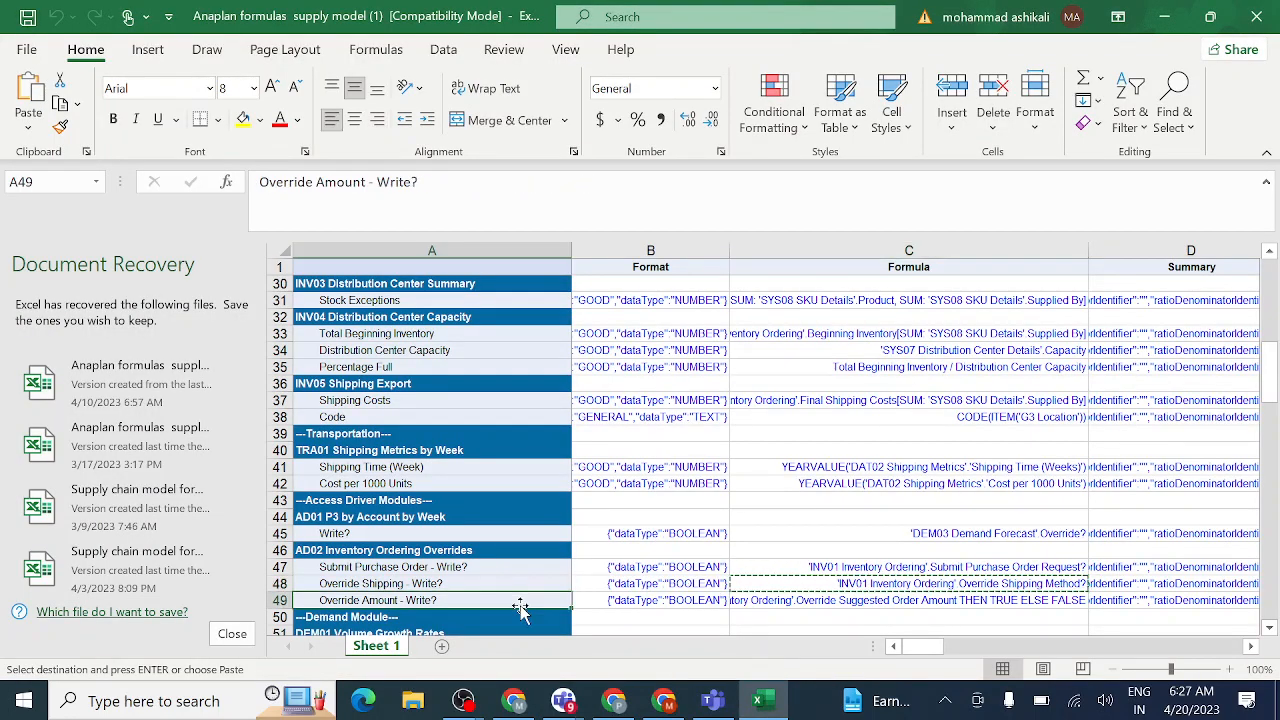
{"action": "left_click", "coordinate": [797, 603]}
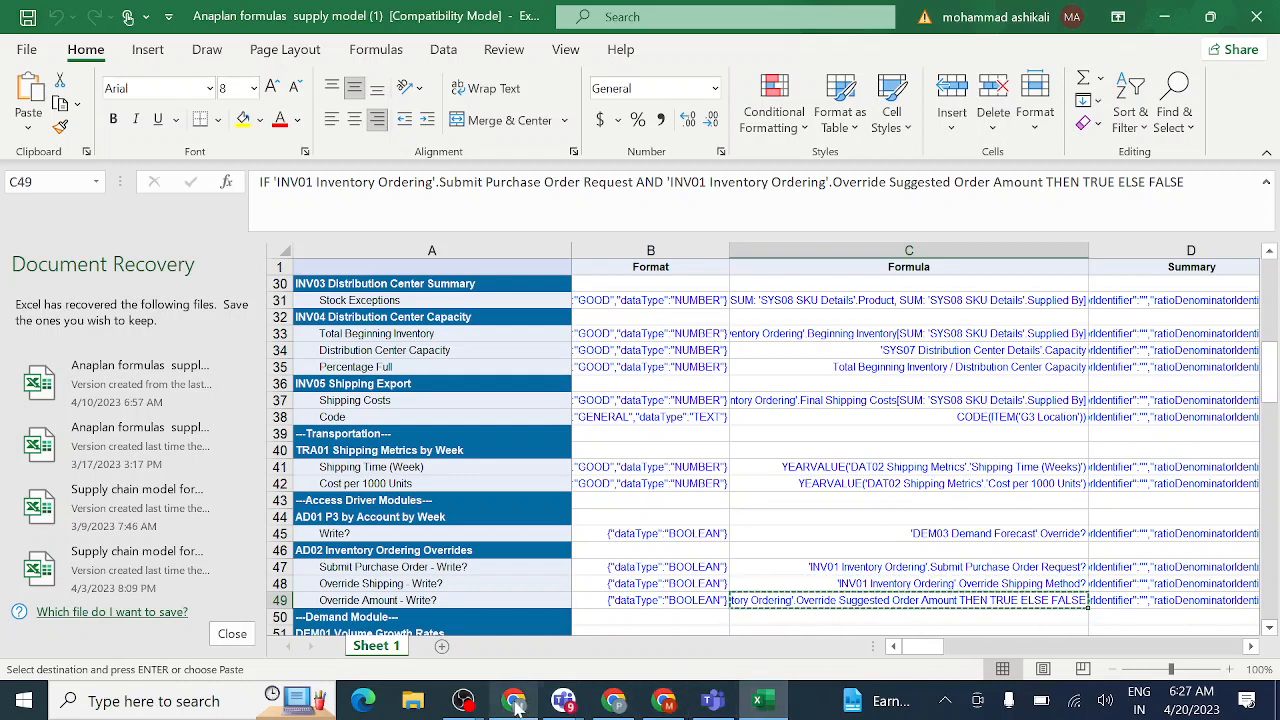
- Try to apply the copied IF … THEN TRUE ELSE FALSE formula to Override Amount – Write? in Anaplan's AD02 blueprint
{"action": "mouse_move", "coordinate": [563, 703]}
{"action": "left_click", "coordinate": [512, 643]}
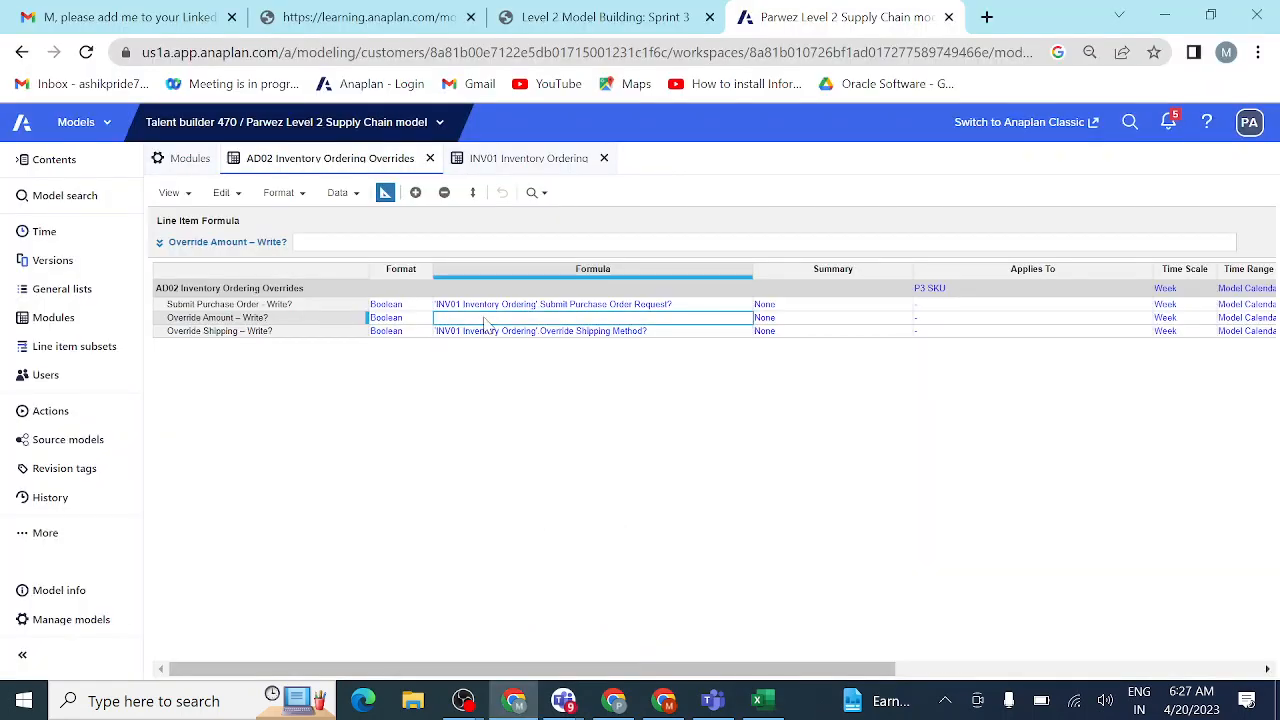
{"action": "key", "text": "ctrl+v"}
{"action": "key", "text": "Return"}
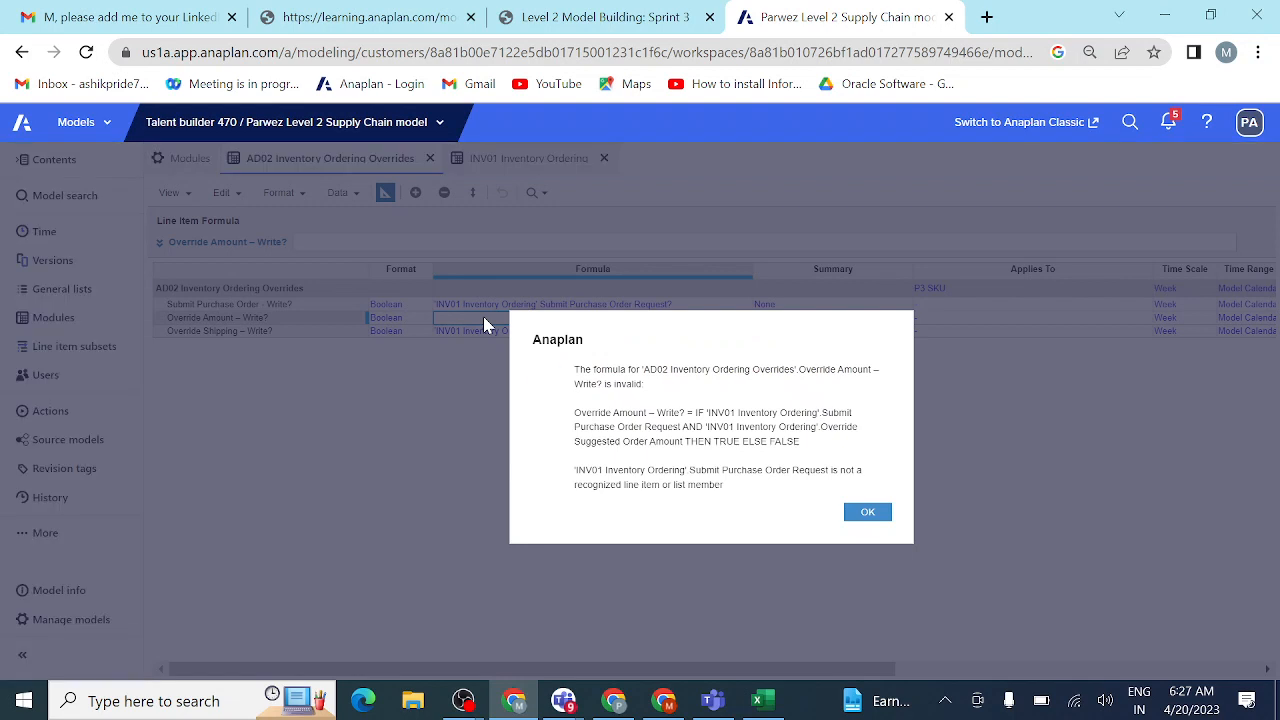
{"action": "left_click", "coordinate": [868, 513]}
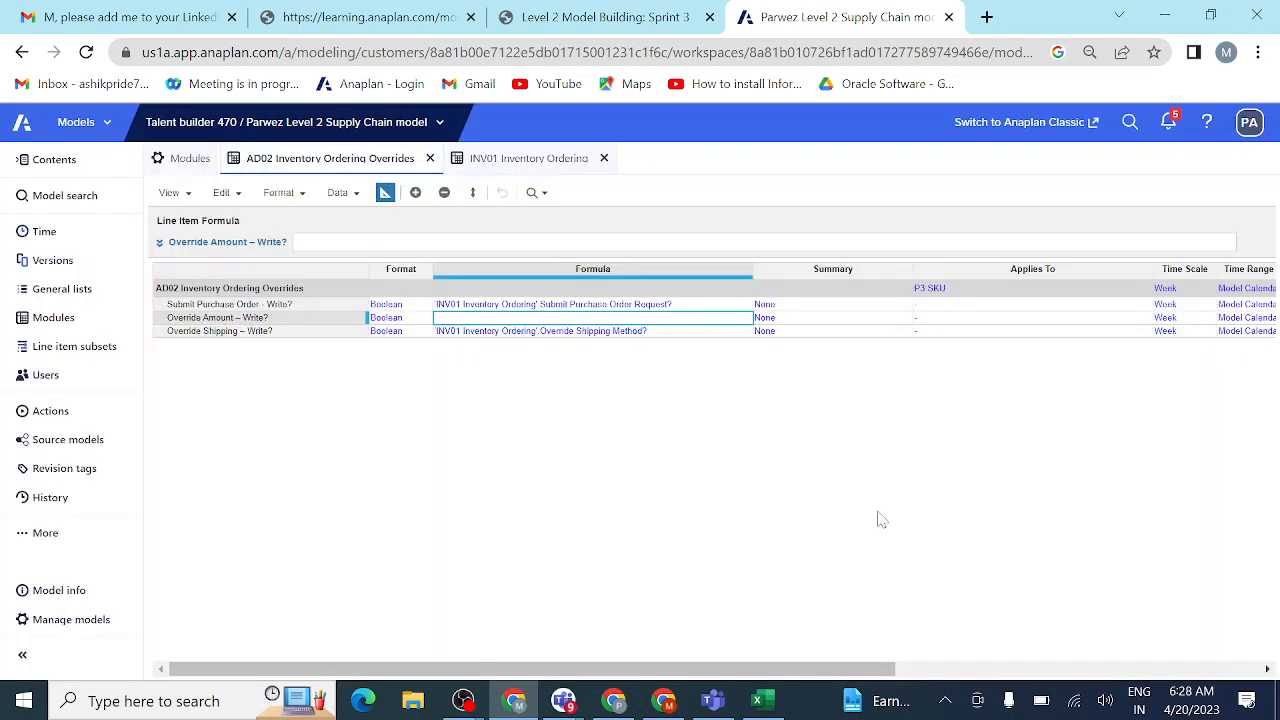
- Open the expanded formula editor for Override Amount – Write? in AD02 and review its reference formula in the Excel workbook
{"action": "left_click", "coordinate": [308, 318]}
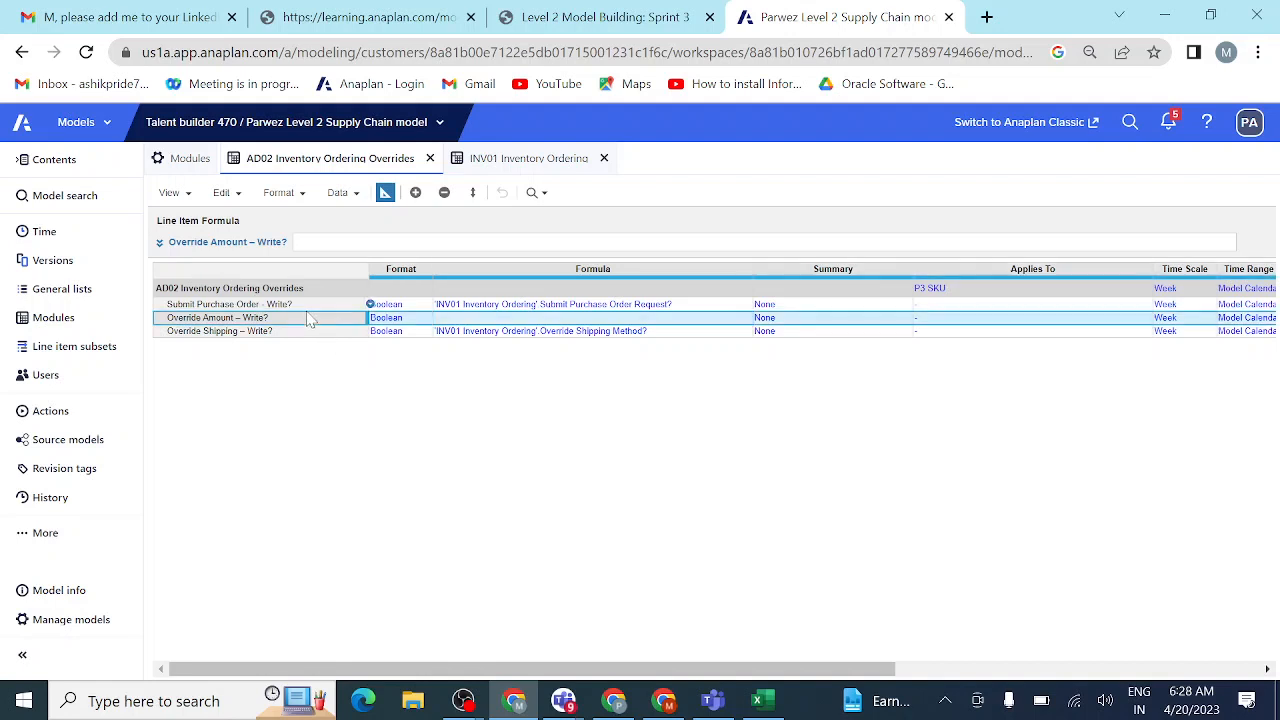
{"action": "left_click", "coordinate": [158, 249]}
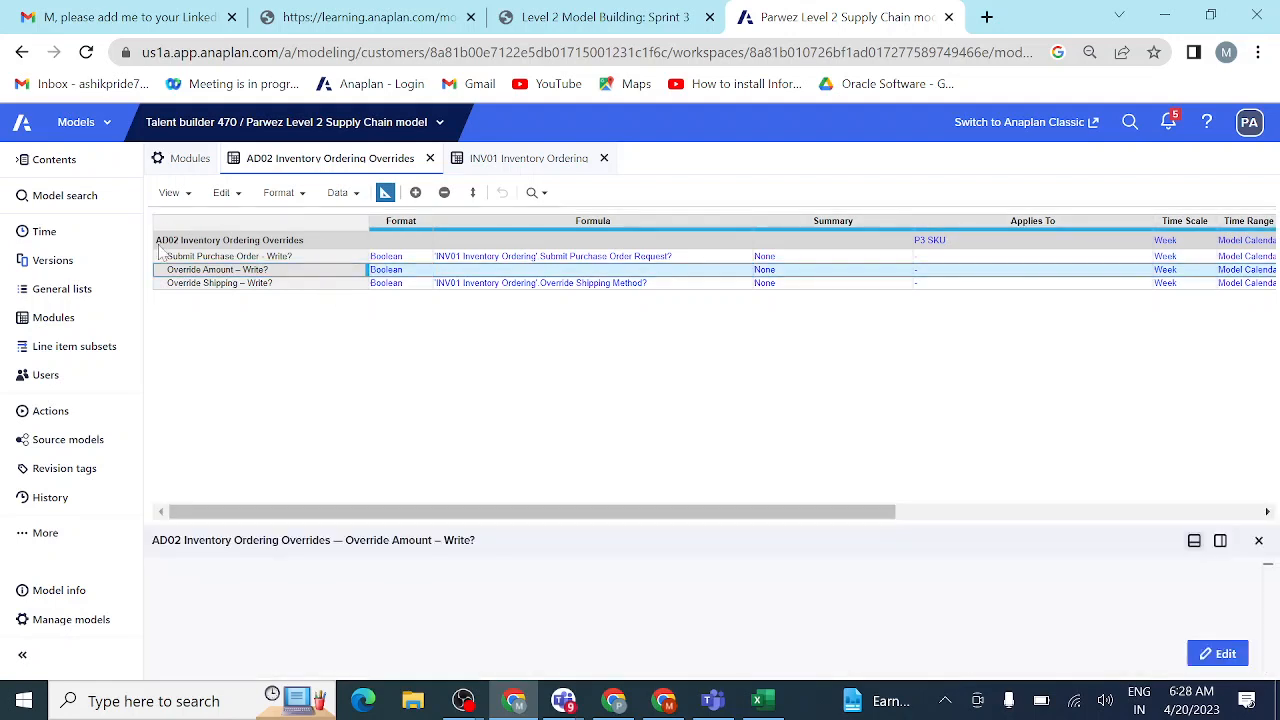
{"action": "left_click", "coordinate": [1226, 657]}
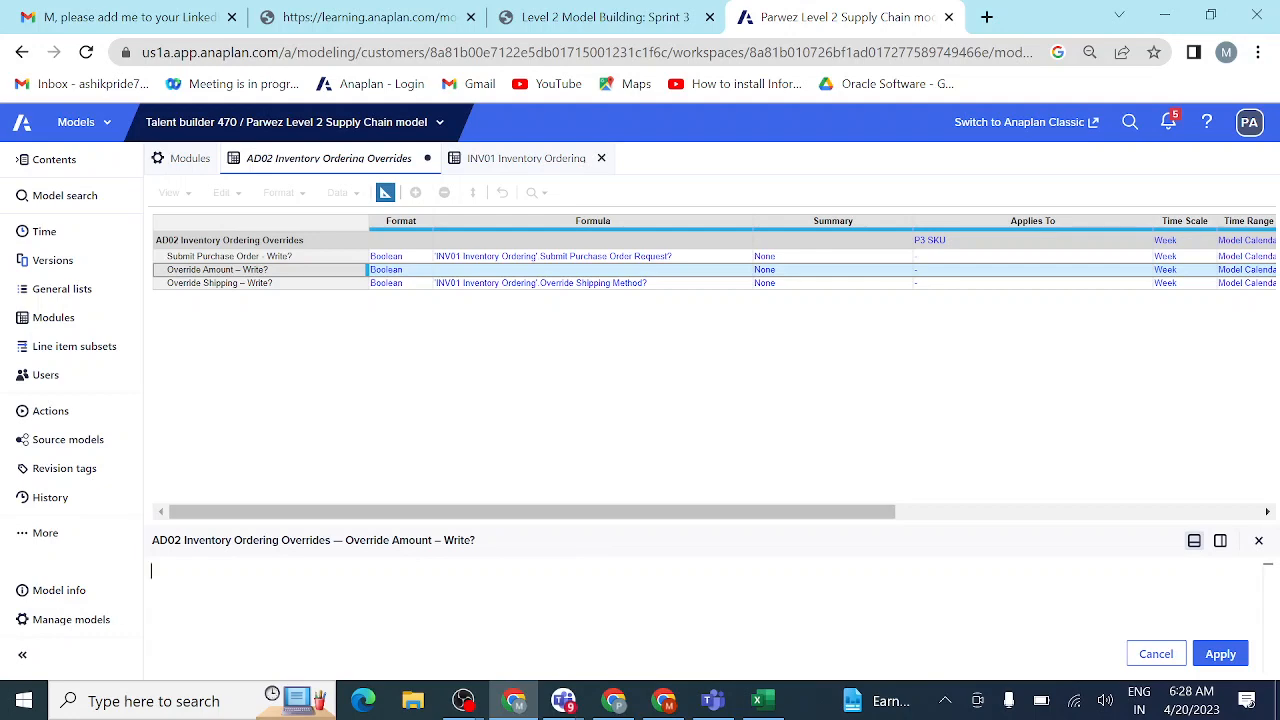
{"action": "mouse_move", "coordinate": [763, 700]}
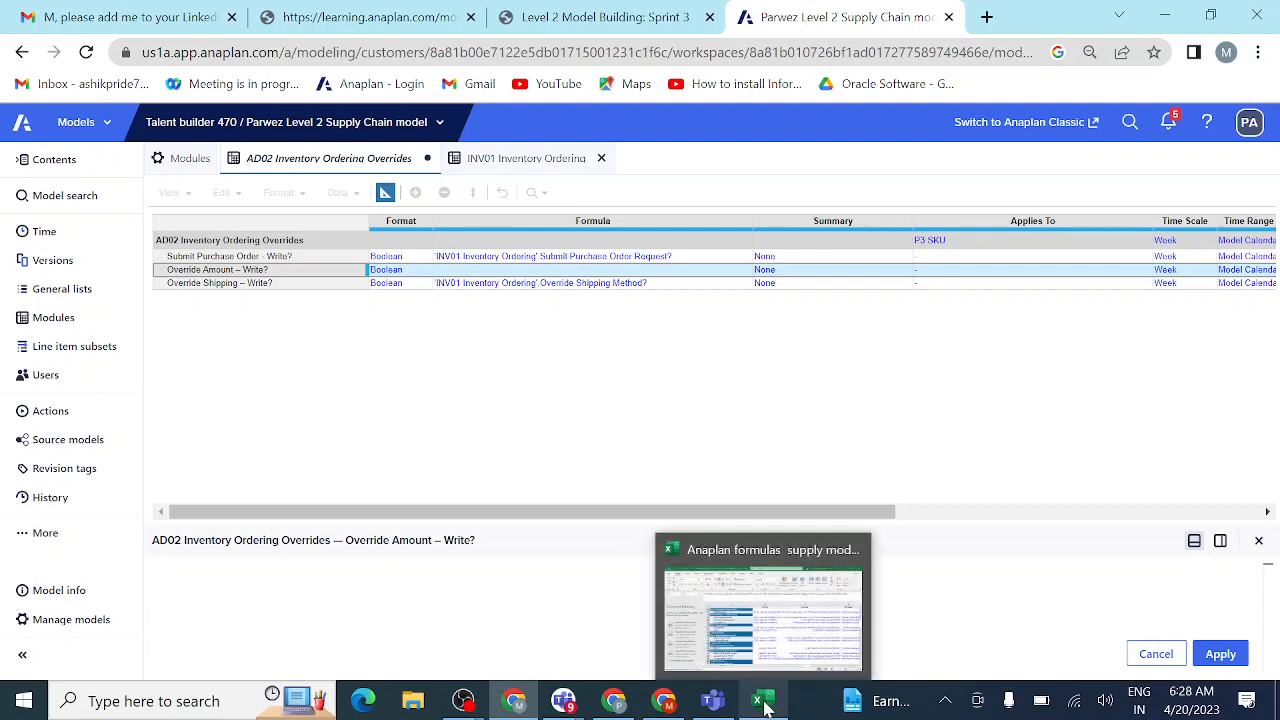
{"action": "left_click", "coordinate": [763, 650]}
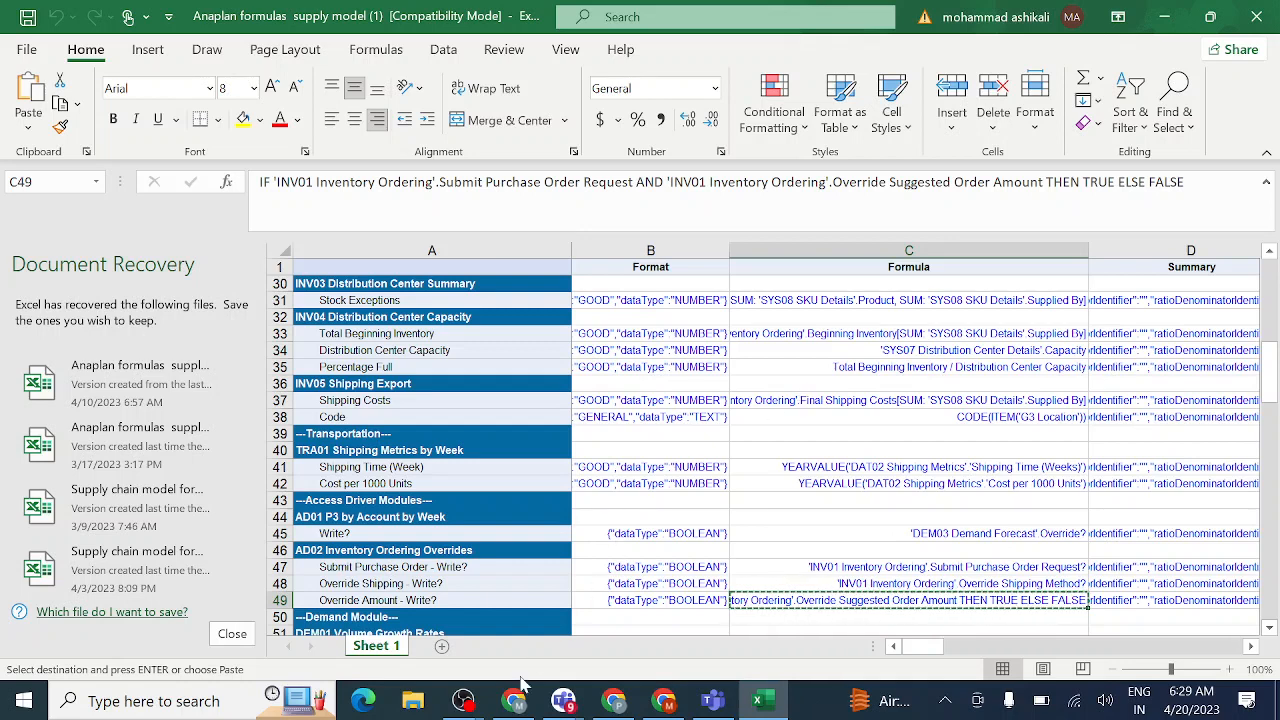
{"action": "mouse_move", "coordinate": [515, 705]}
{"action": "left_click", "coordinate": [506, 641]}
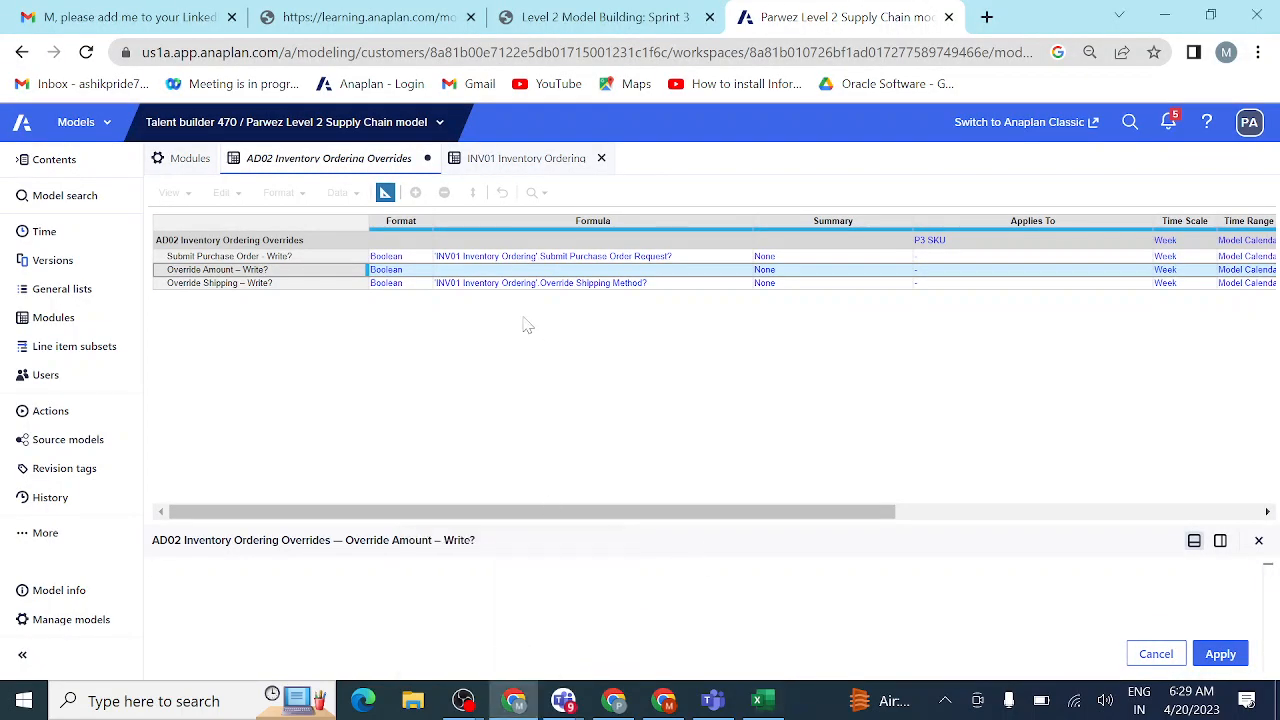
- Build the Override Amount – Write? condition by referencing INV01's Submit Purchase Order Request? AND Override Suggested Order Amount? line items, consulting the Excel workbook
{"action": "left_click", "coordinate": [535, 163]}
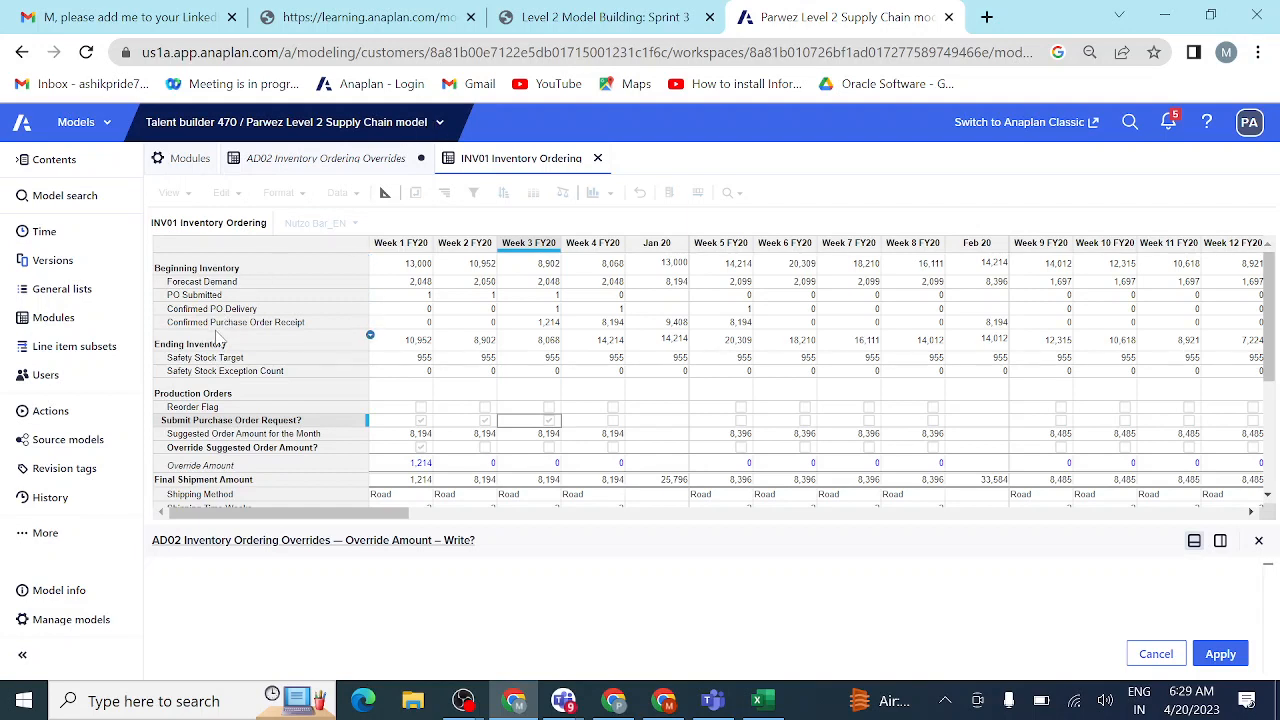
{"action": "left_click", "coordinate": [200, 421]}
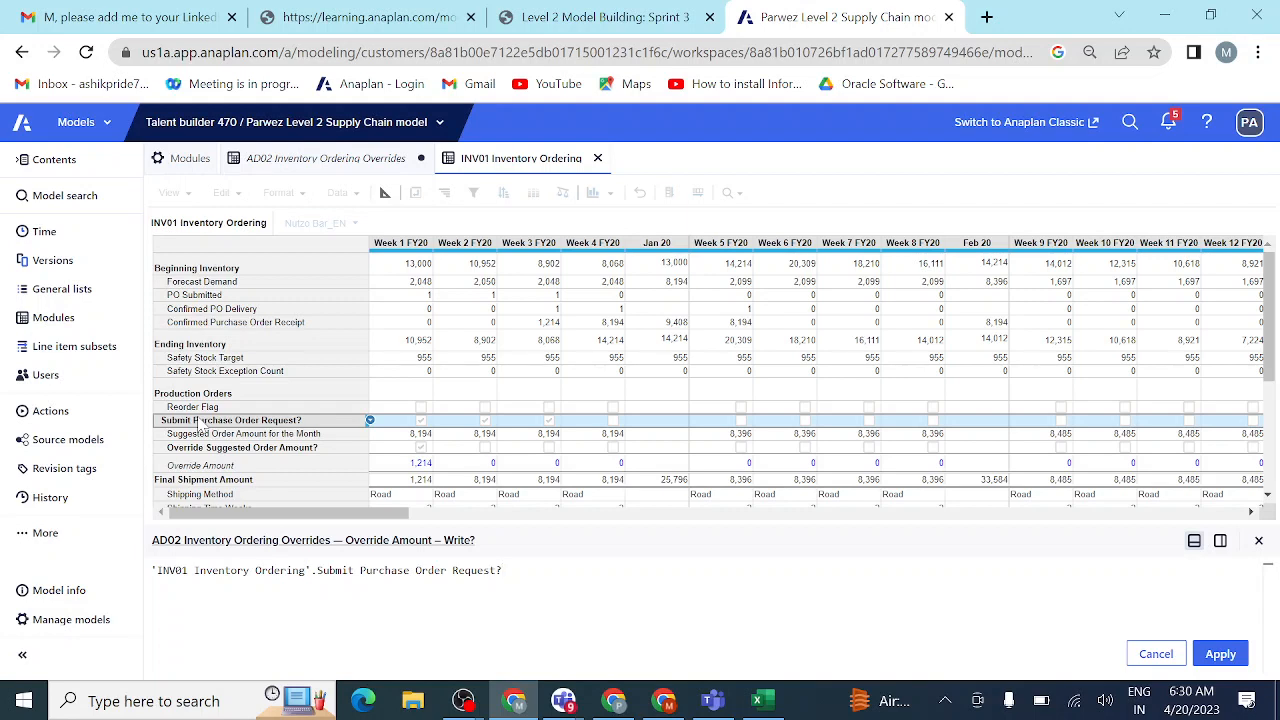
{"action": "type", "text": "AND"}
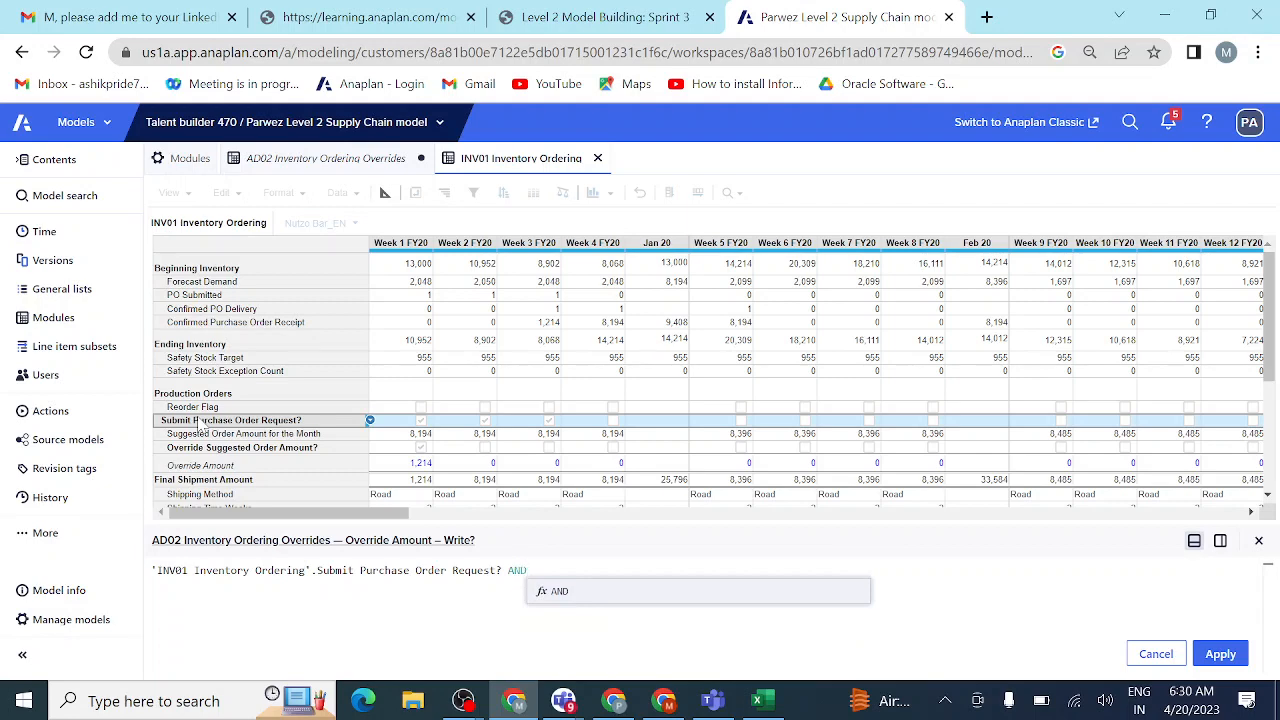
{"action": "scroll", "coordinate": [323, 463], "scroll_direction": "down", "scroll_amount": 1}
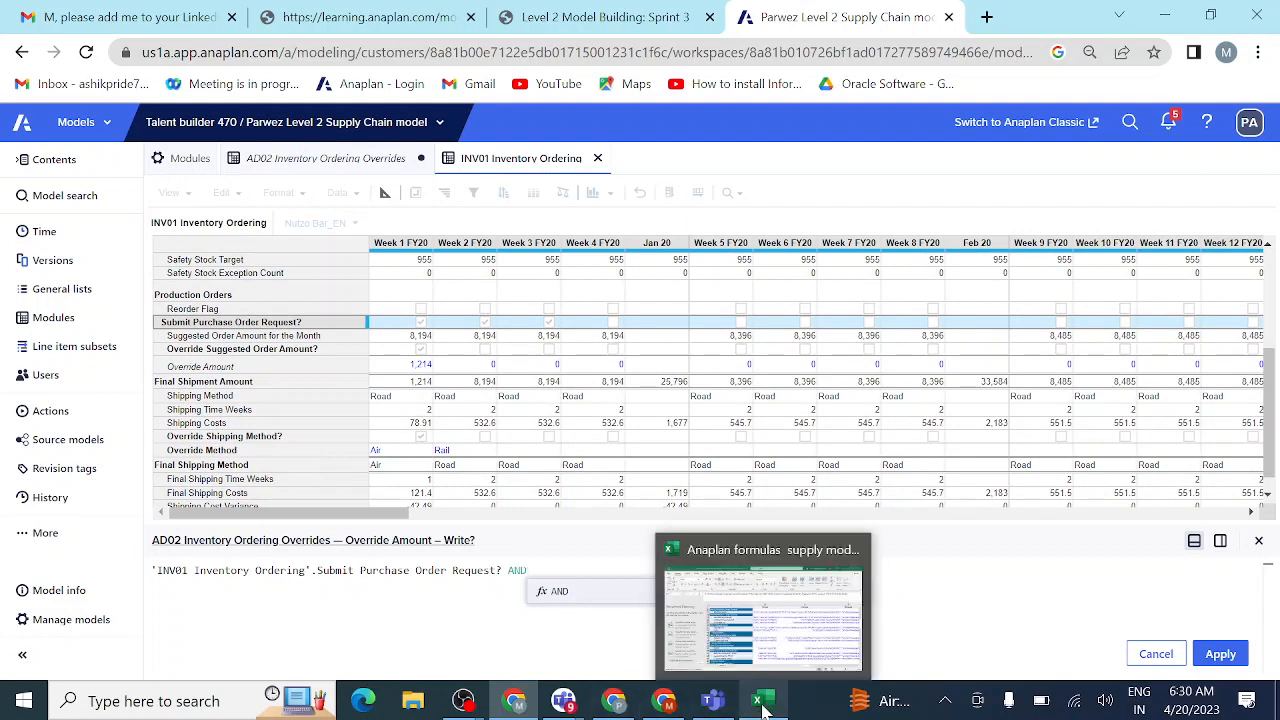
{"action": "left_click", "coordinate": [768, 640]}
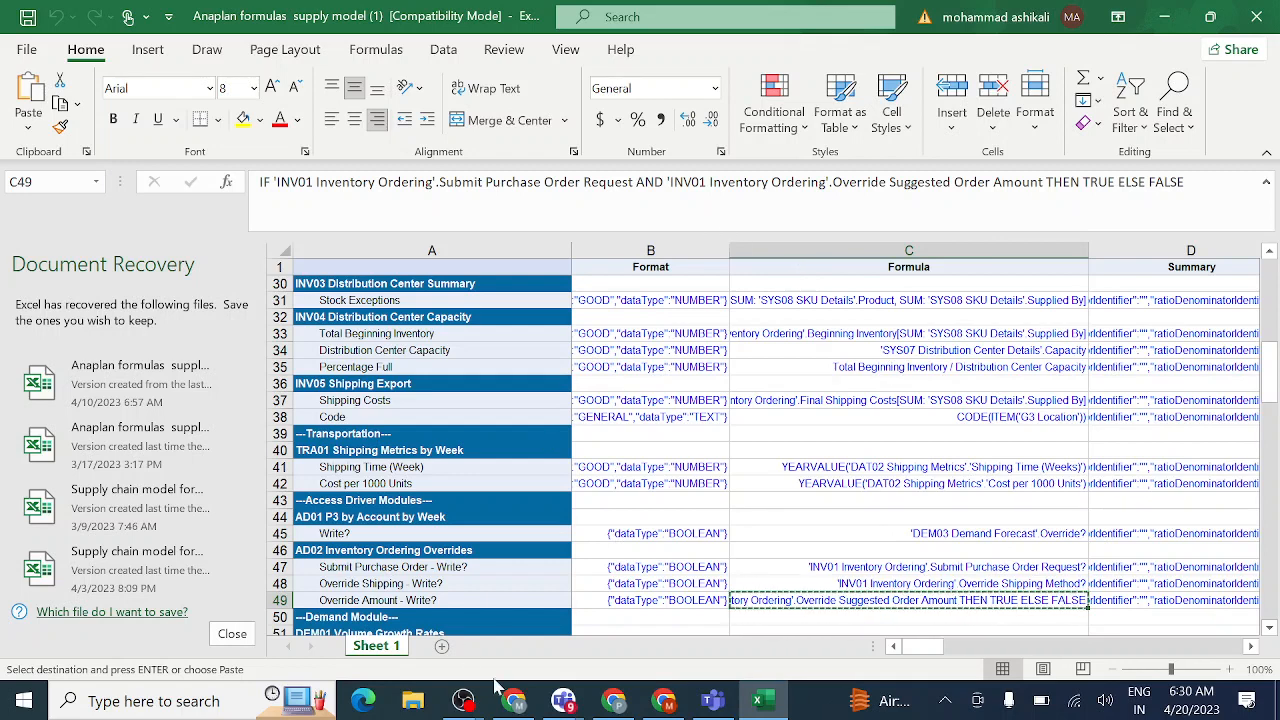
{"action": "mouse_move", "coordinate": [514, 700]}
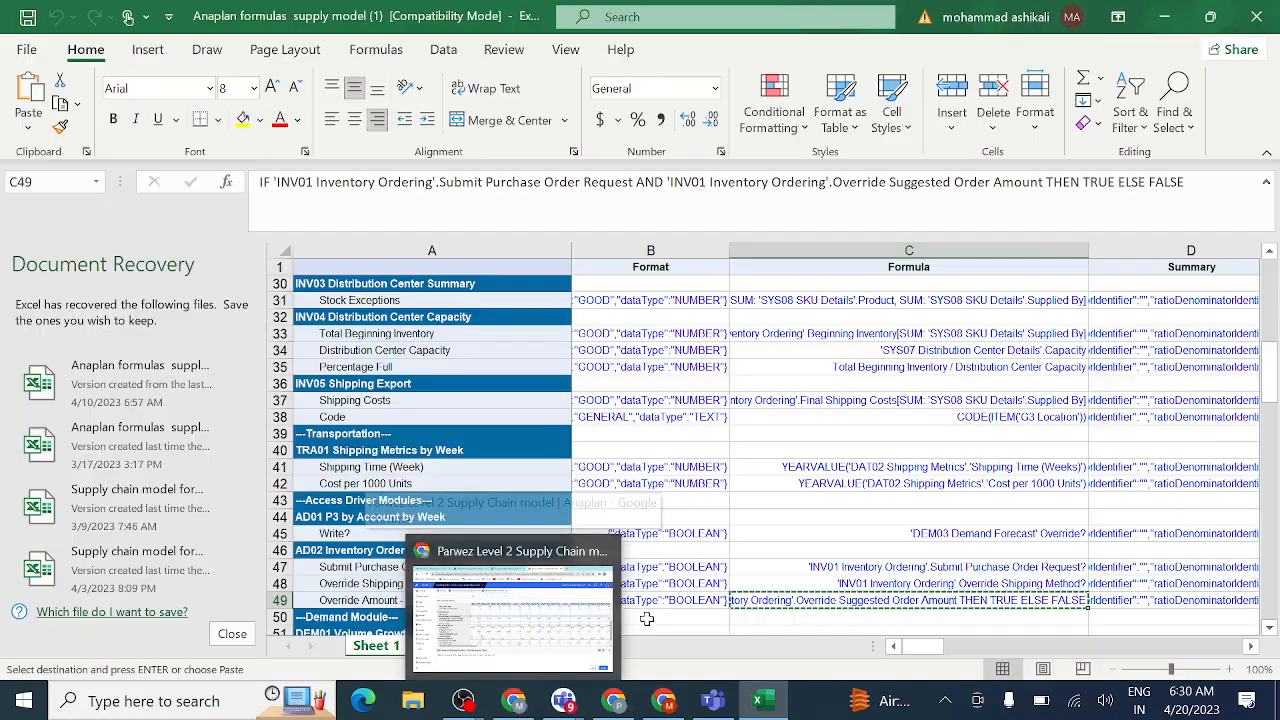
{"action": "left_click", "coordinate": [647, 619]}
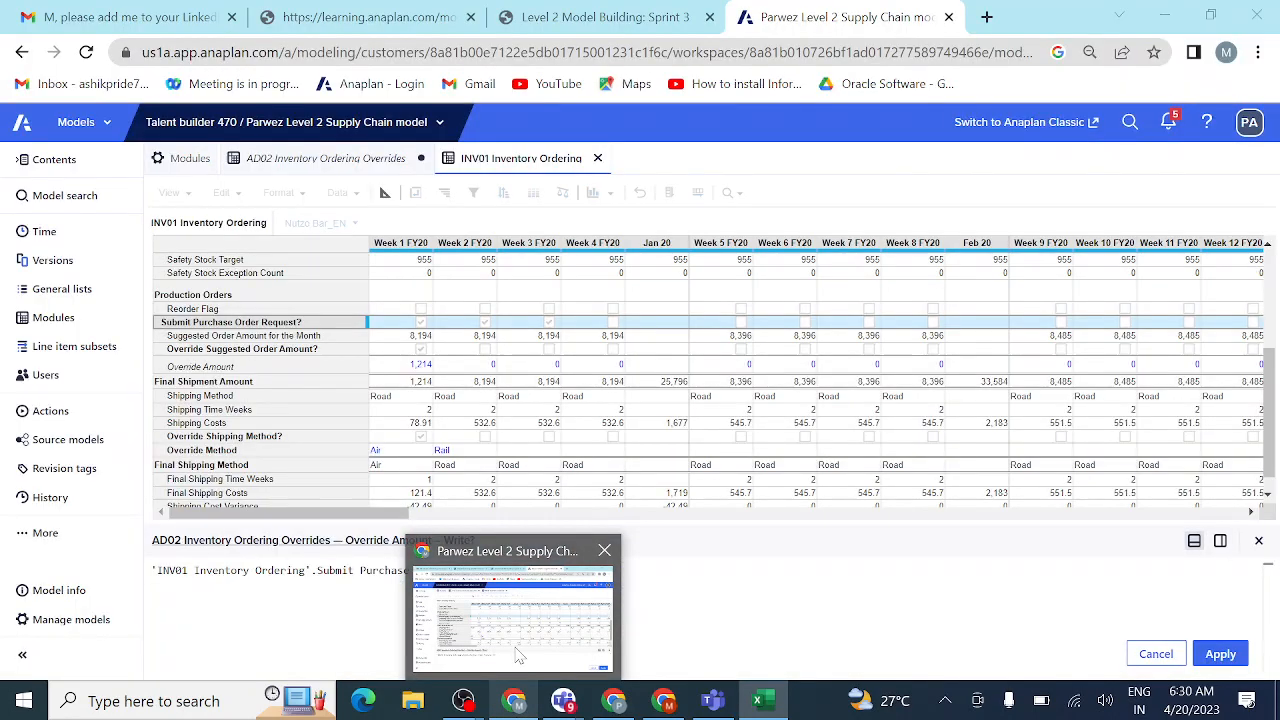
{"action": "left_click", "coordinate": [514, 650]}
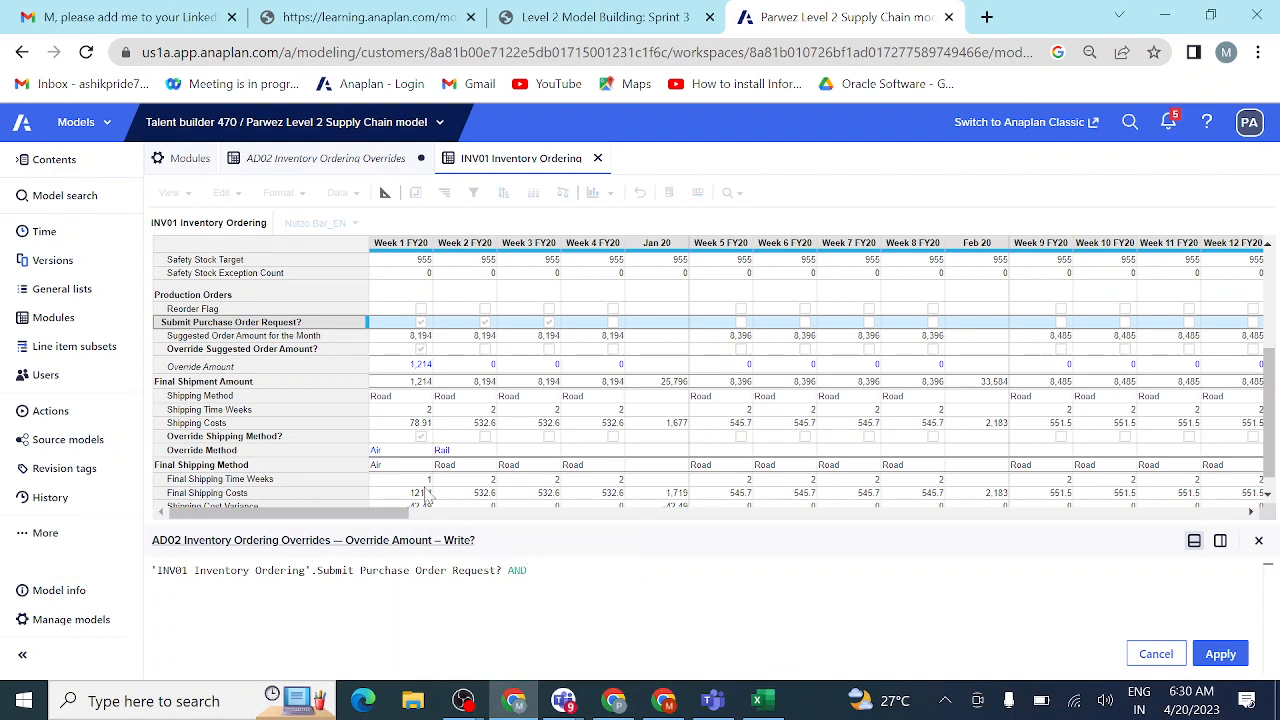
{"action": "left_click", "coordinate": [292, 350]}
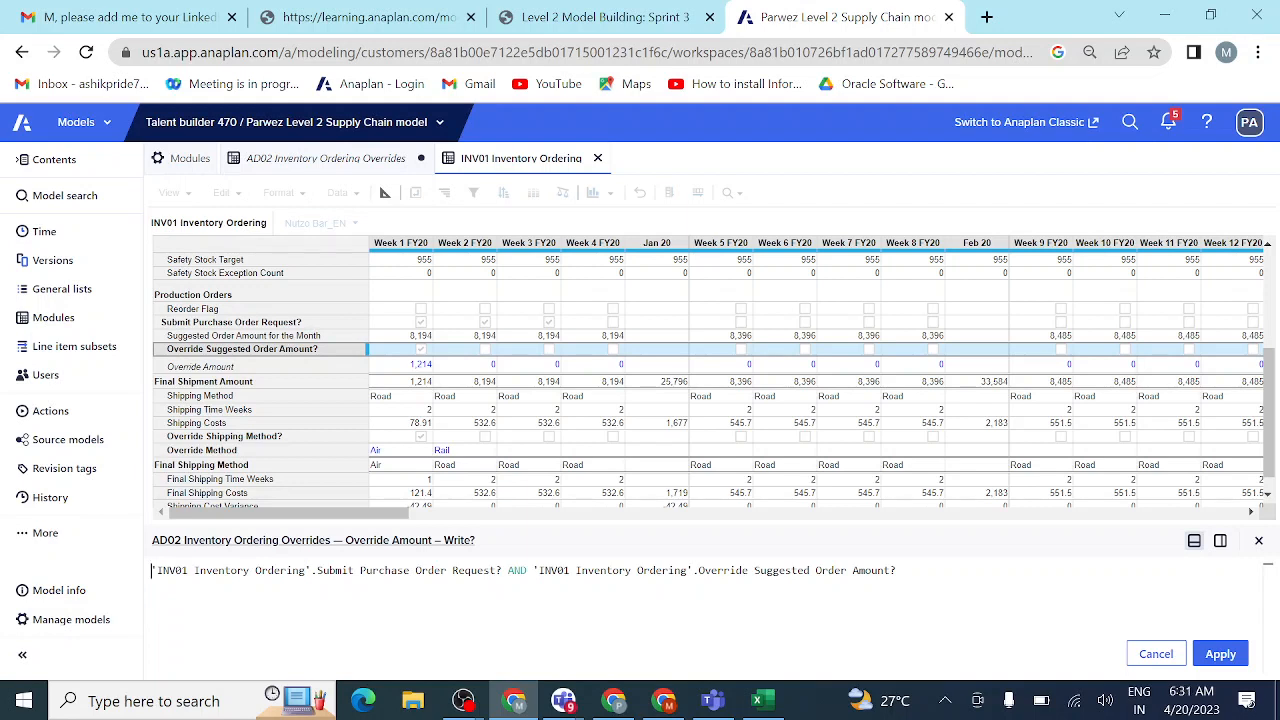
- Wrap the Override Amount – Write? condition in an IF … THEN TRUE ELSE FALSE statement
{"action": "type", "text": "IF"}
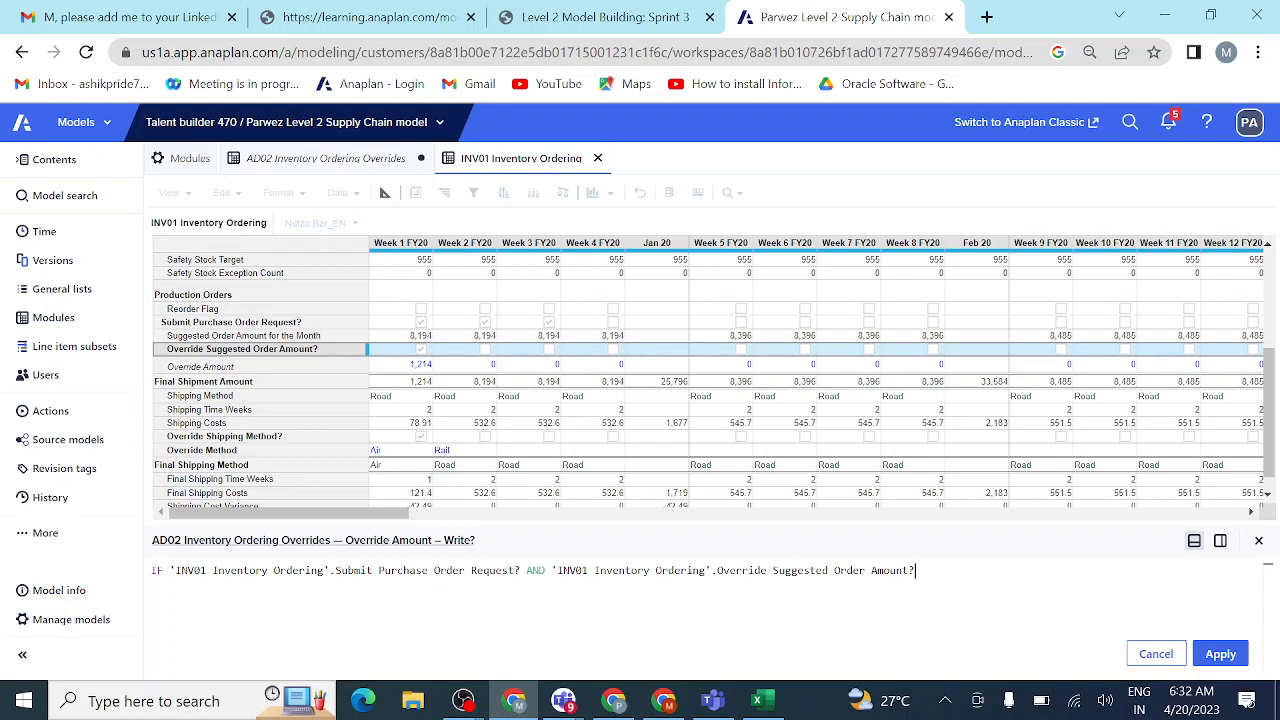
{"action": "type", "text": "THEN TRE"}
{"action": "key", "text": "BackSpace"}
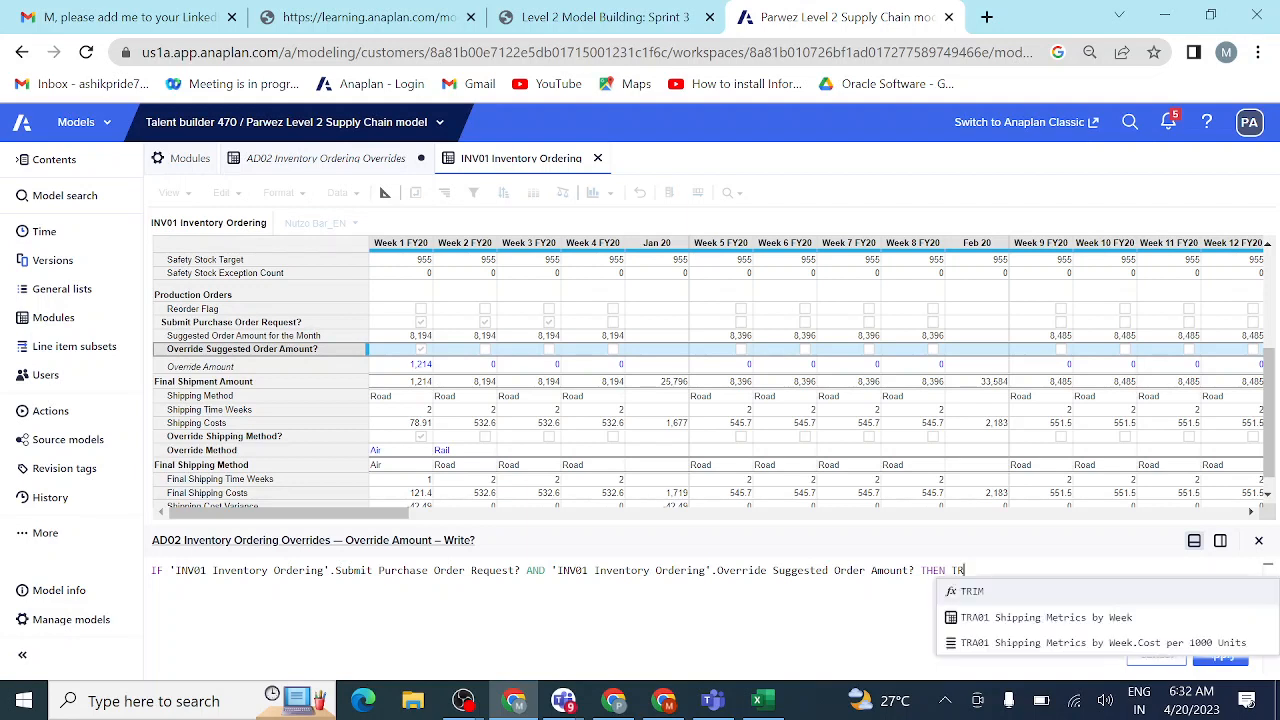
{"action": "type", "text": "UE "}
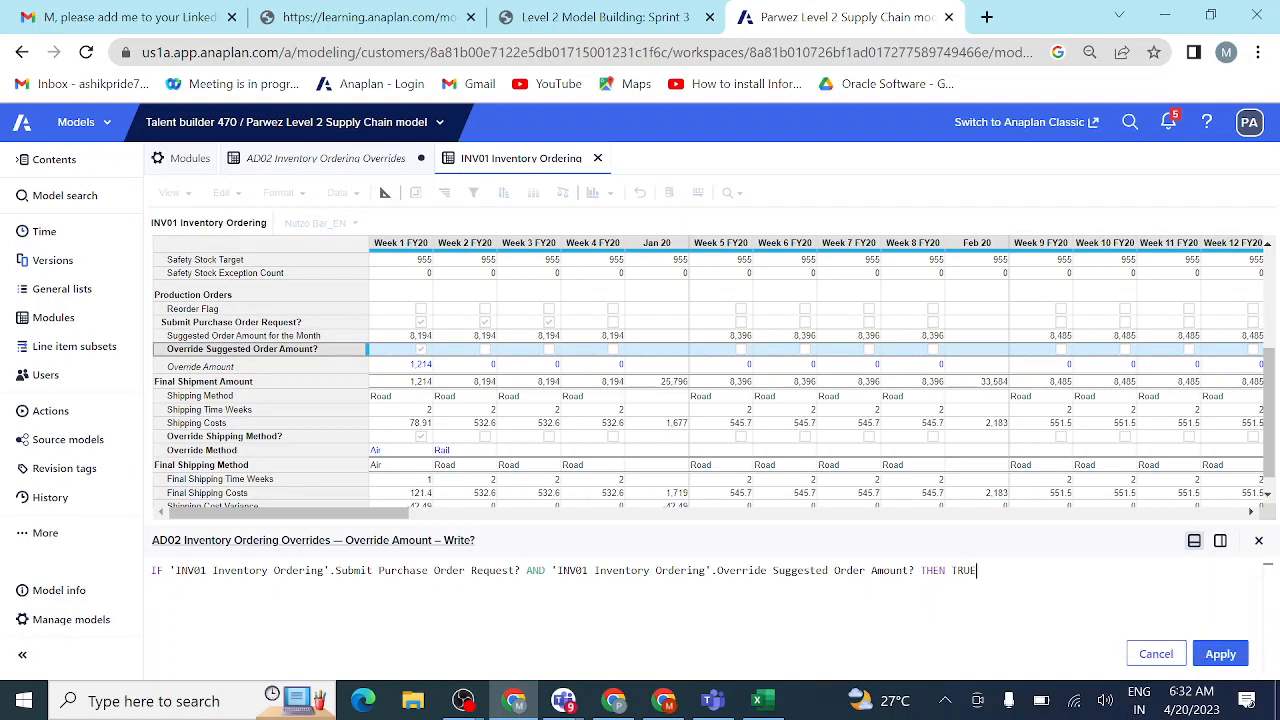
{"action": "type", "text": "ELSE FALSE"}
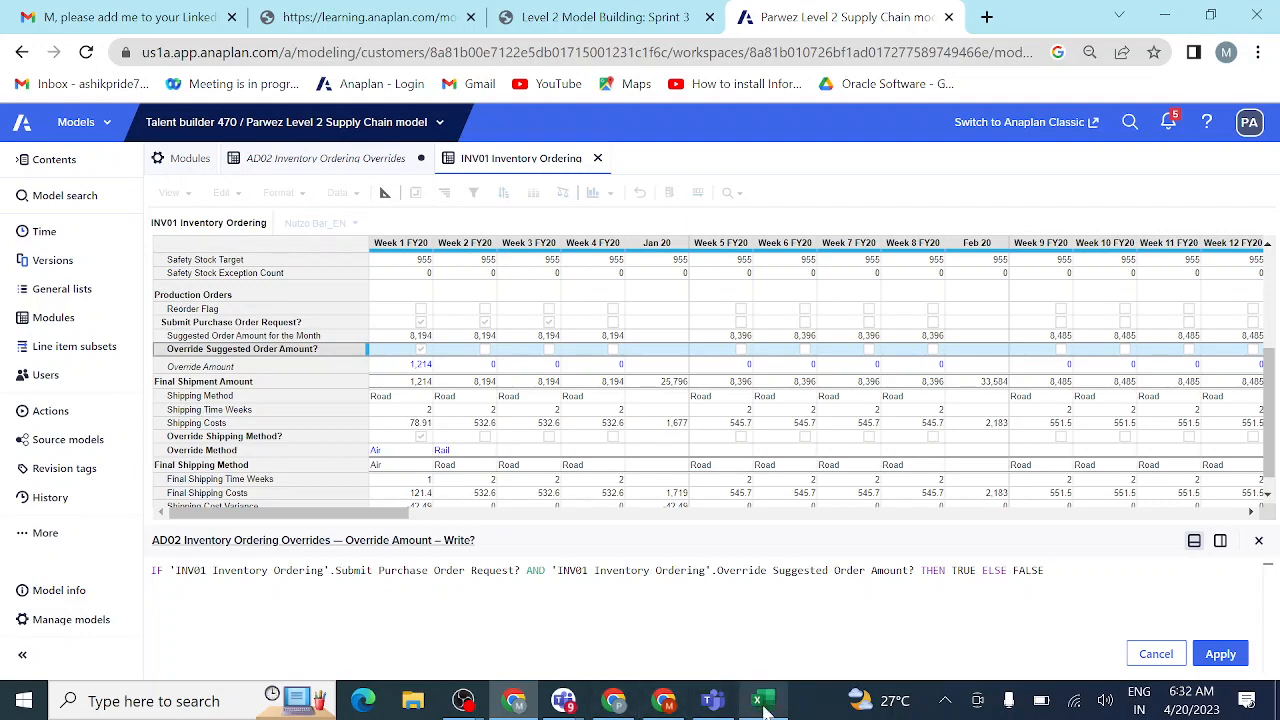
- Compare the finished formula with the Override Amount - Write? formula in the Excel workbook, and apply it in Anaplan
{"action": "mouse_move", "coordinate": [765, 708]}
{"action": "left_click", "coordinate": [757, 652]}
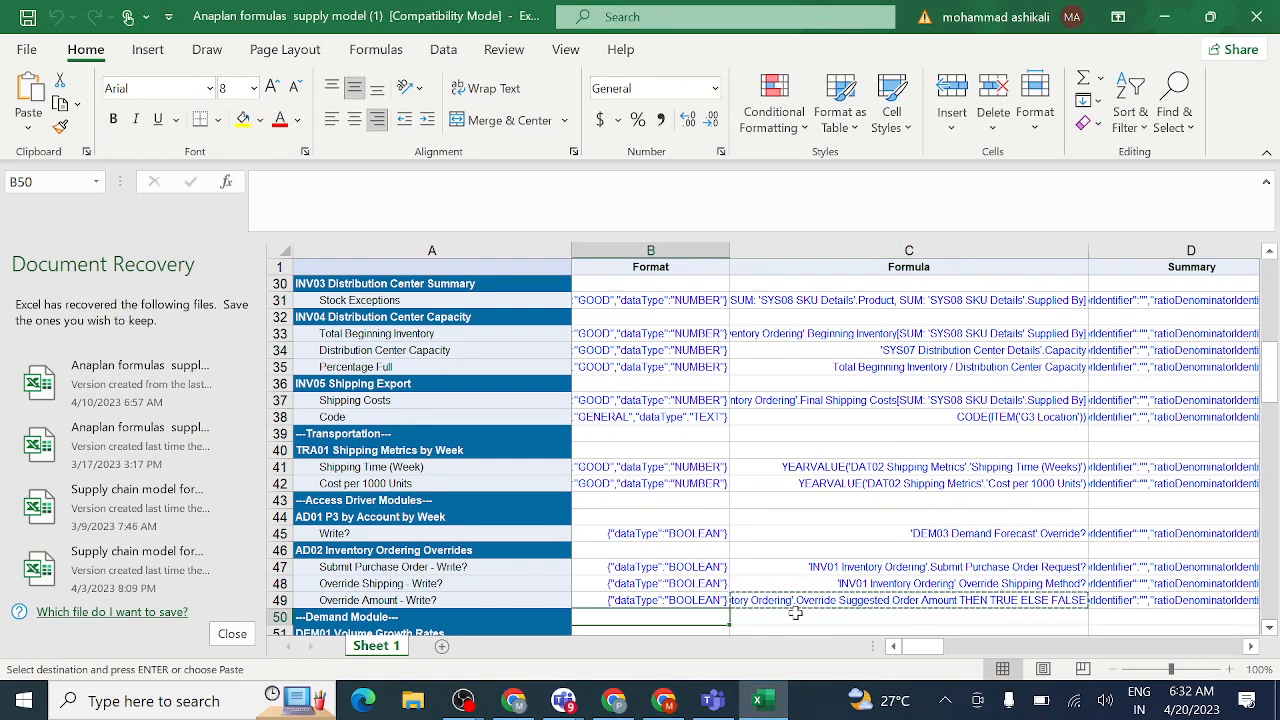
{"action": "left_click", "coordinate": [783, 607]}
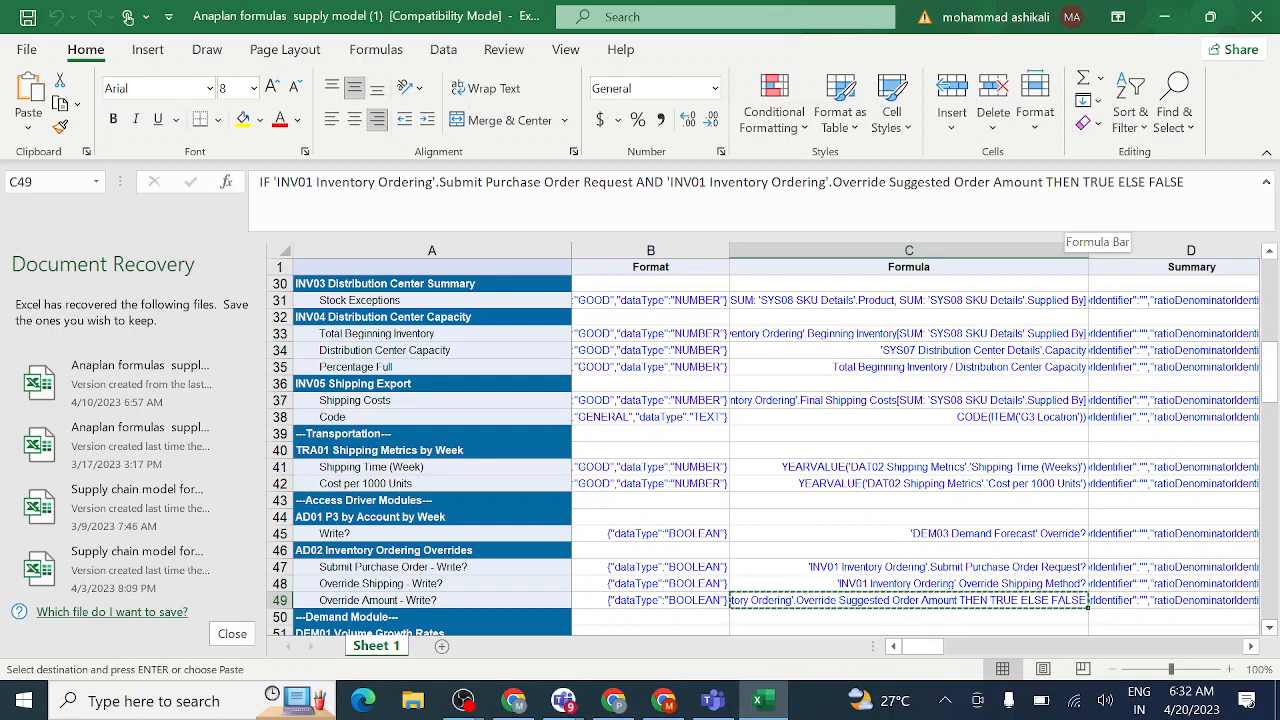
{"action": "left_click", "coordinate": [515, 705]}
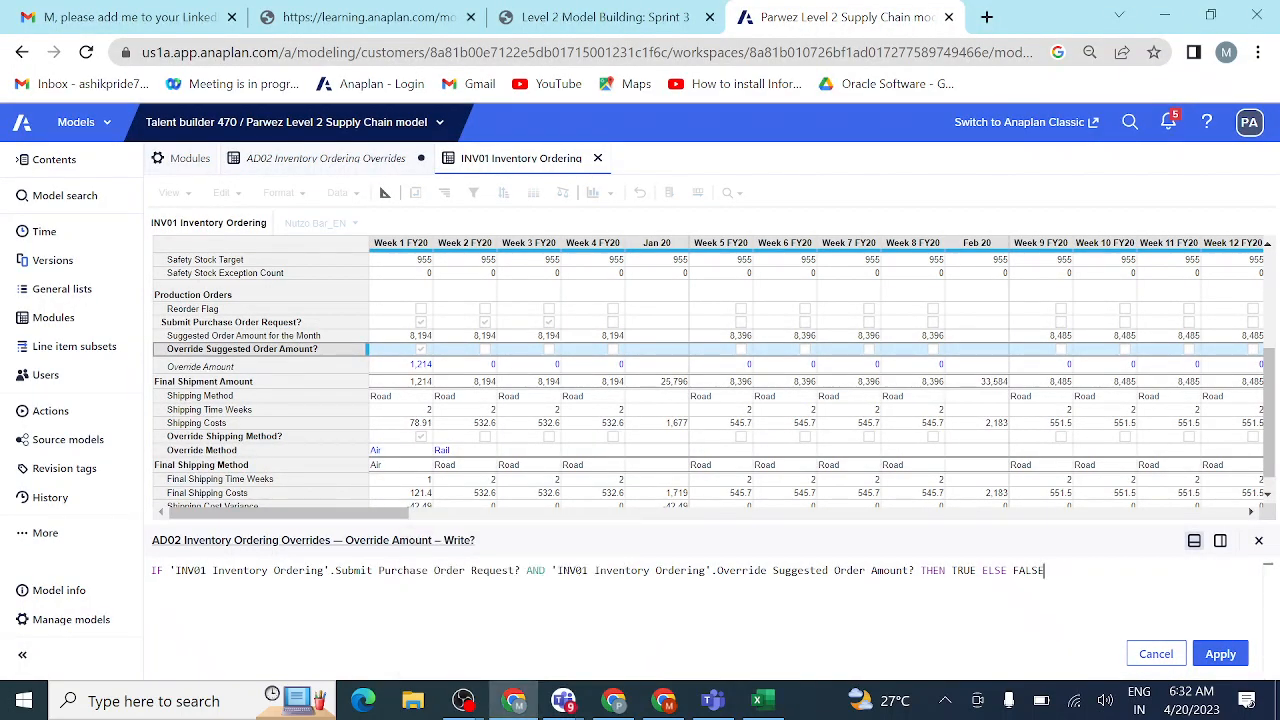
{"action": "left_click", "coordinate": [1221, 654]}
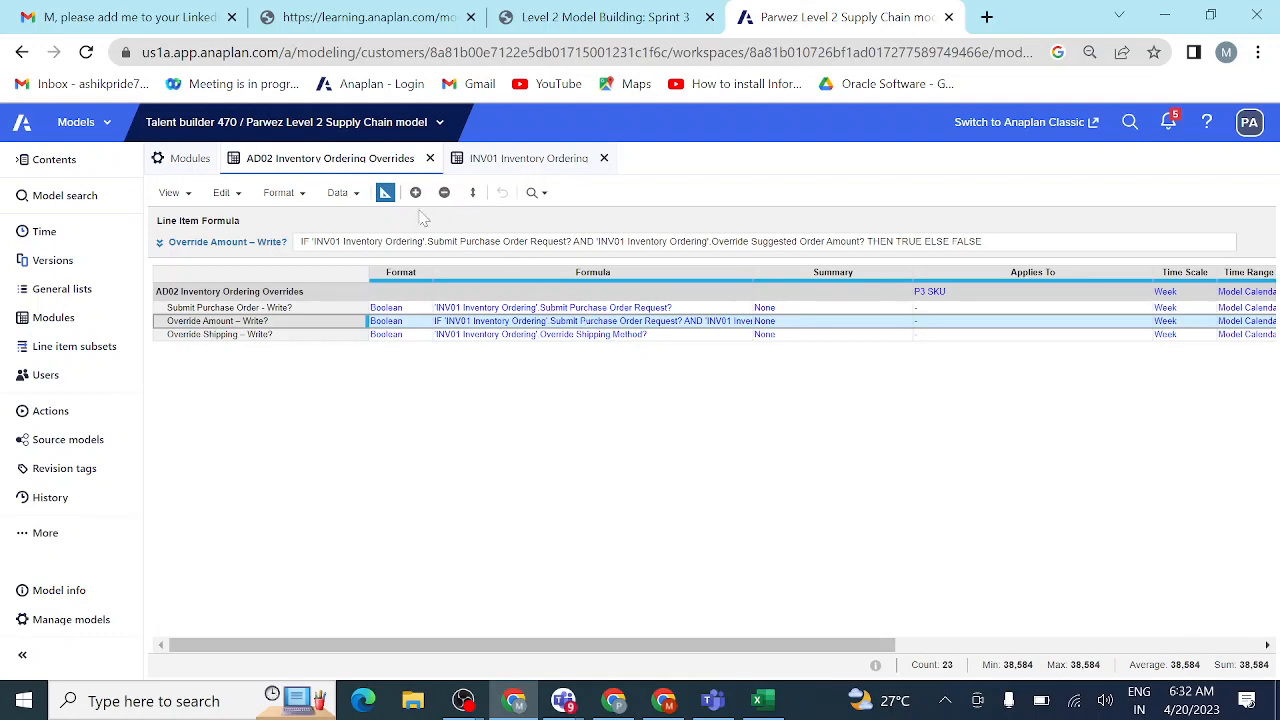
- Review the example grid, the Formula Hint and the module requirements for activity 3.3.7 on the Anaplan course page
{"action": "left_click", "coordinate": [628, 24]}
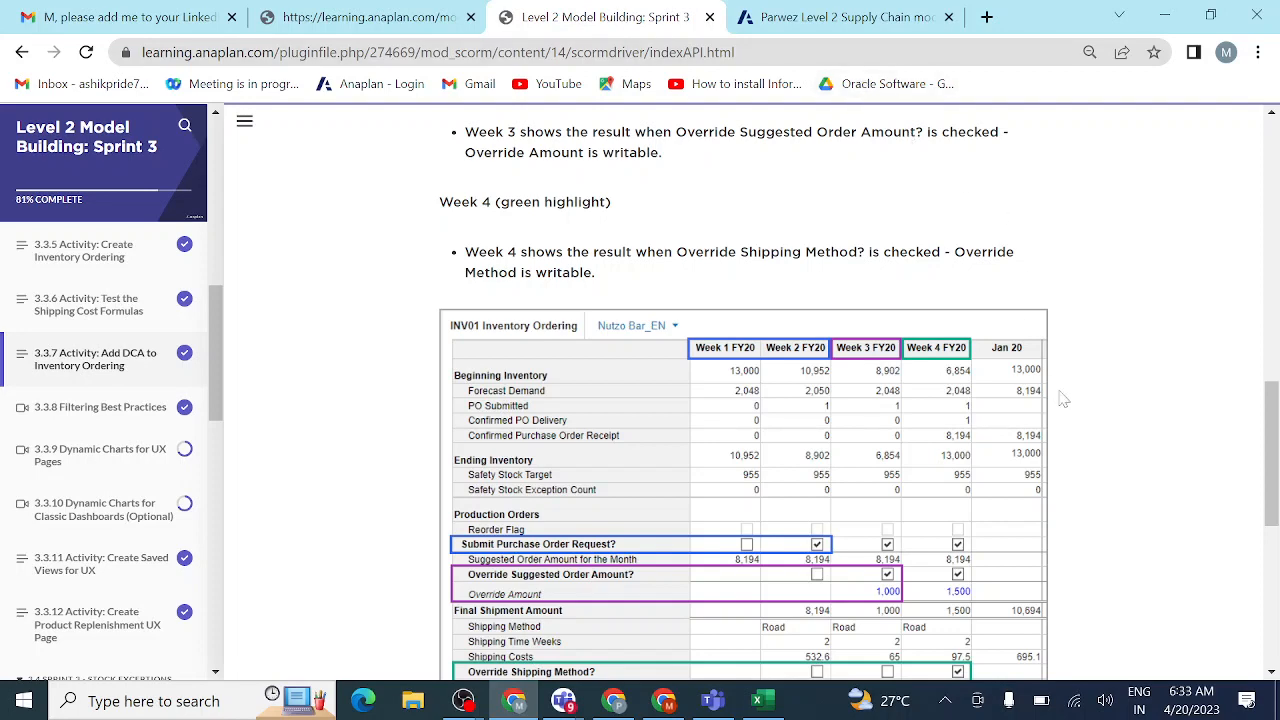
{"action": "scroll", "coordinate": [1128, 414], "scroll_direction": "down", "scroll_amount": 5}
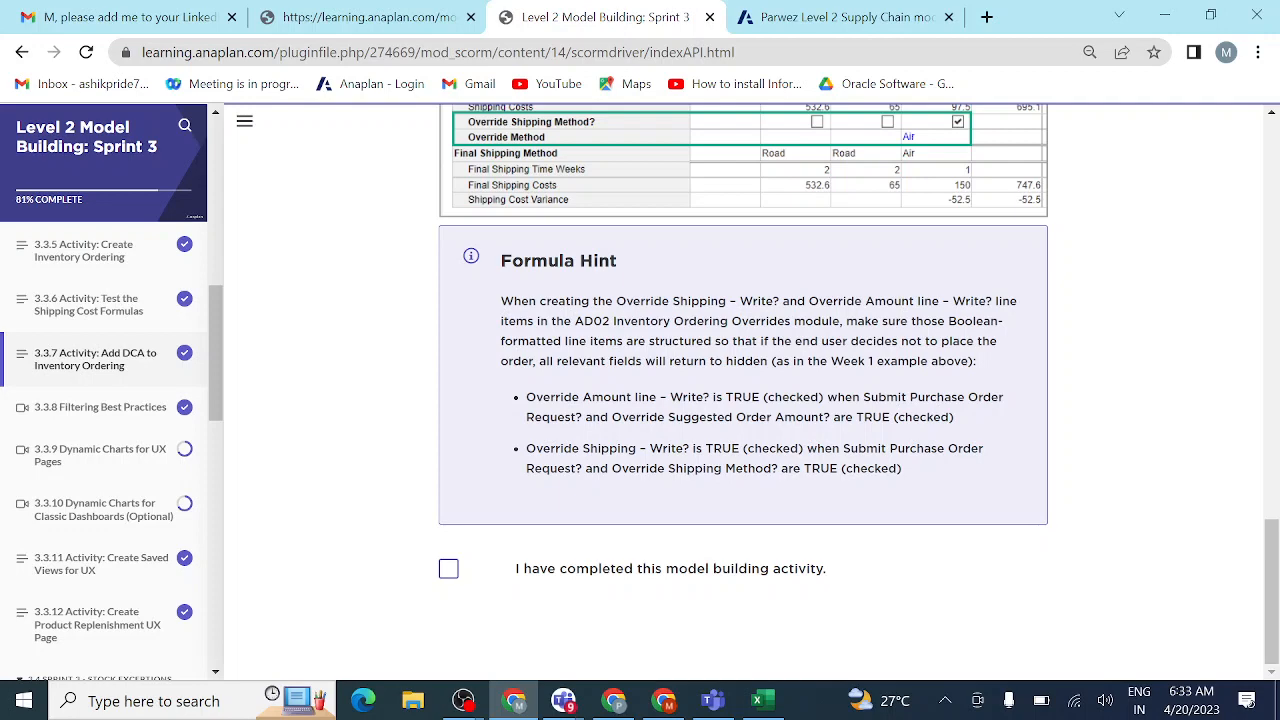
{"action": "scroll", "coordinate": [745, 264], "scroll_direction": "up", "scroll_amount": 2}
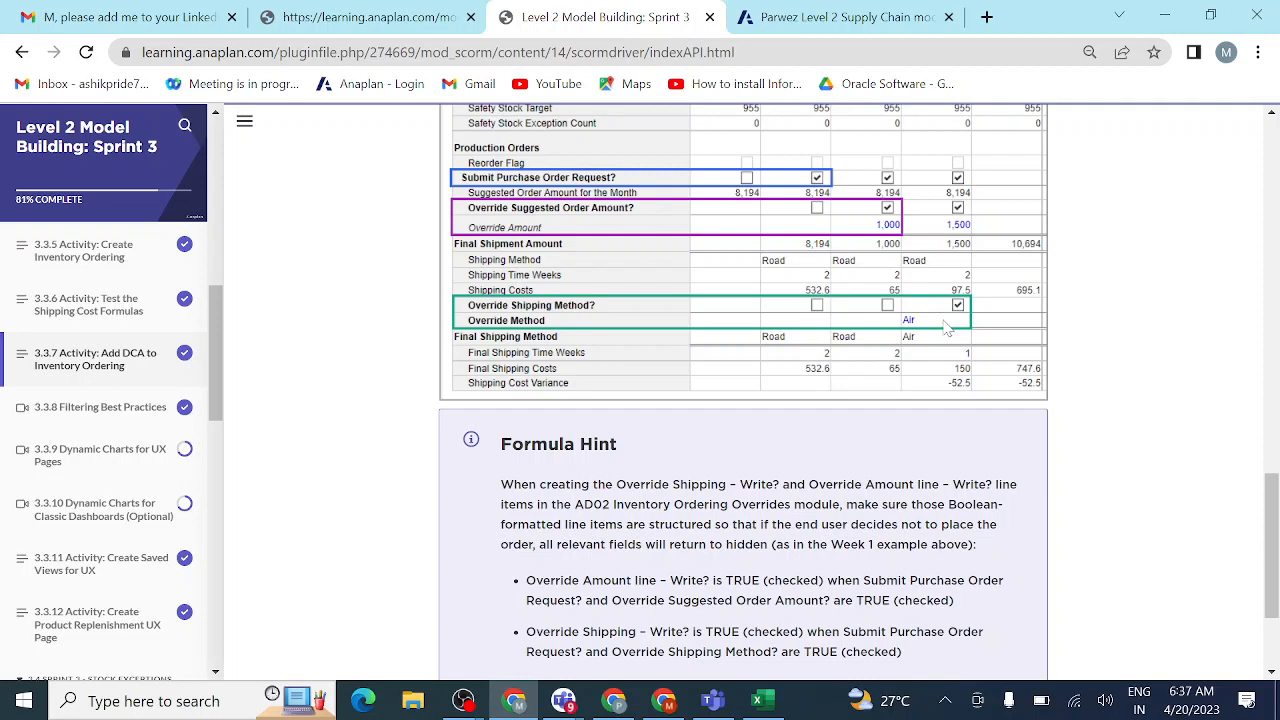
{"action": "scroll", "coordinate": [946, 330], "scroll_direction": "down", "scroll_amount": 3}
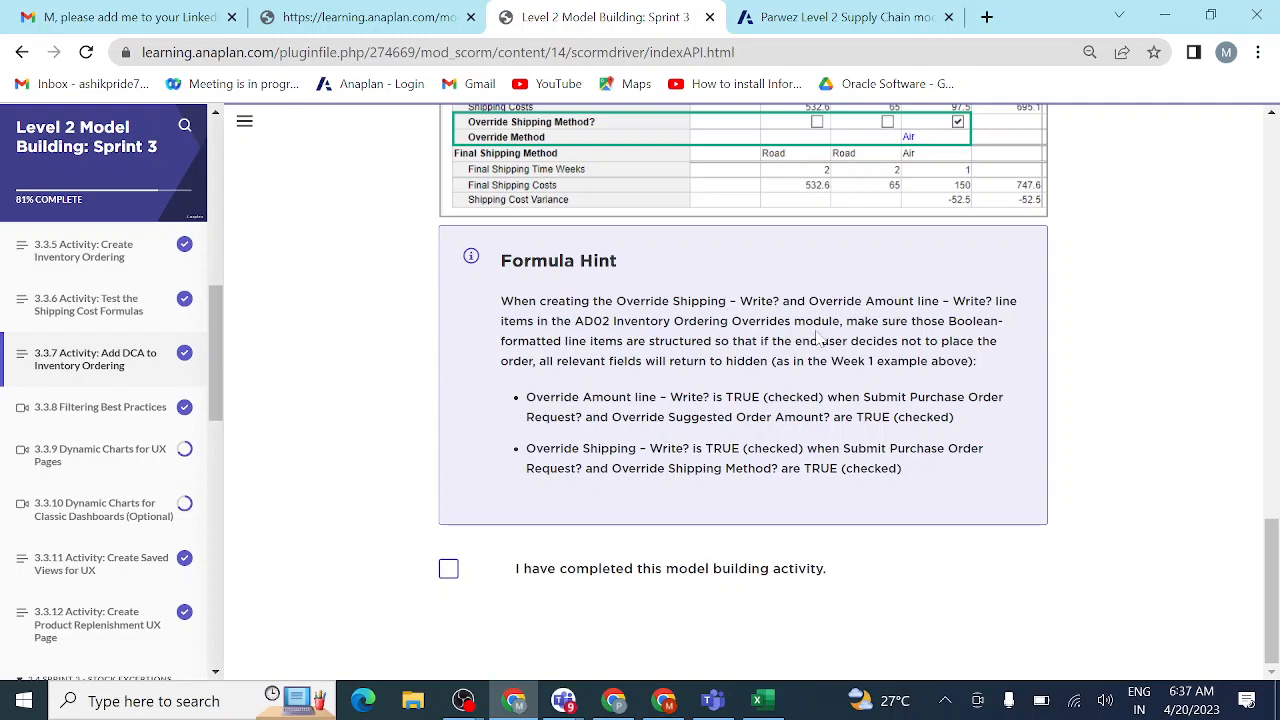
{"action": "scroll", "coordinate": [819, 339], "scroll_direction": "up", "scroll_amount": 13}
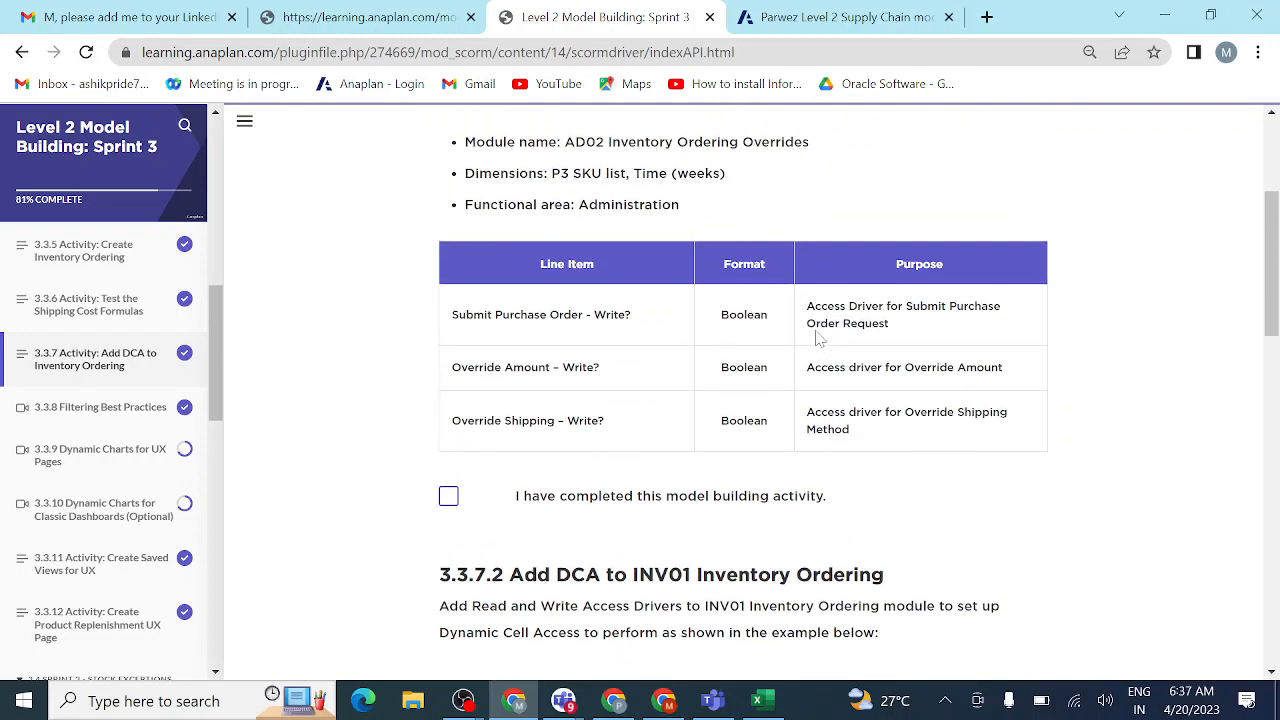
{"action": "scroll", "coordinate": [819, 339], "scroll_direction": "up", "scroll_amount": 3}
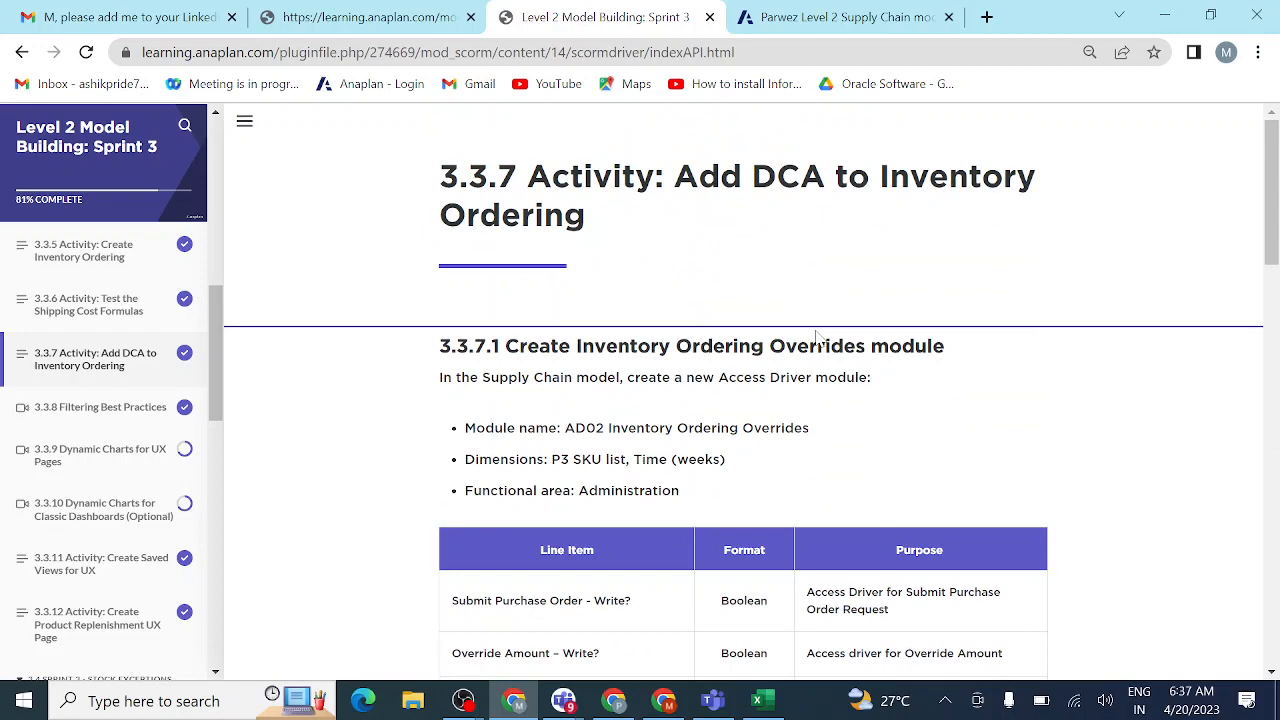
{"action": "right_click", "coordinate": [817, 336]}
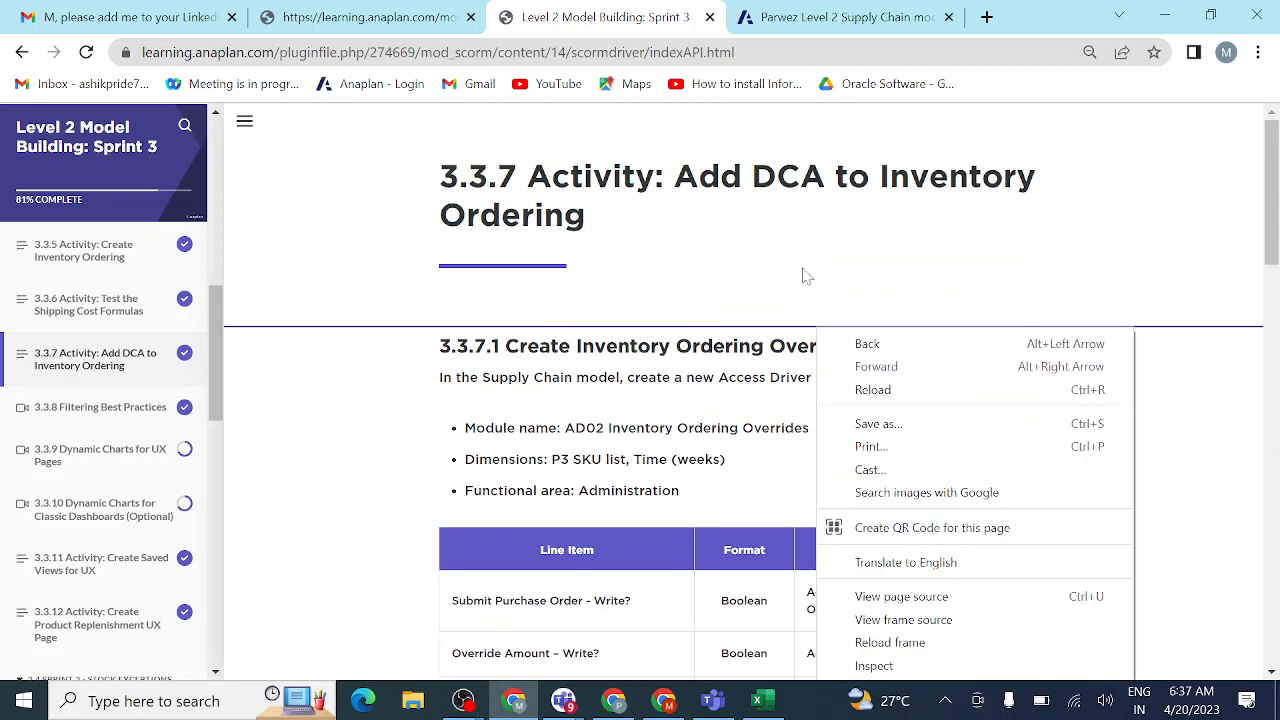
- In the Anaplan model, view AD02 Inventory Ordering Overrides as a weekly grid instead of its blueprint, and open INV01 Inventory Ordering
{"action": "left_click", "coordinate": [832, 20]}
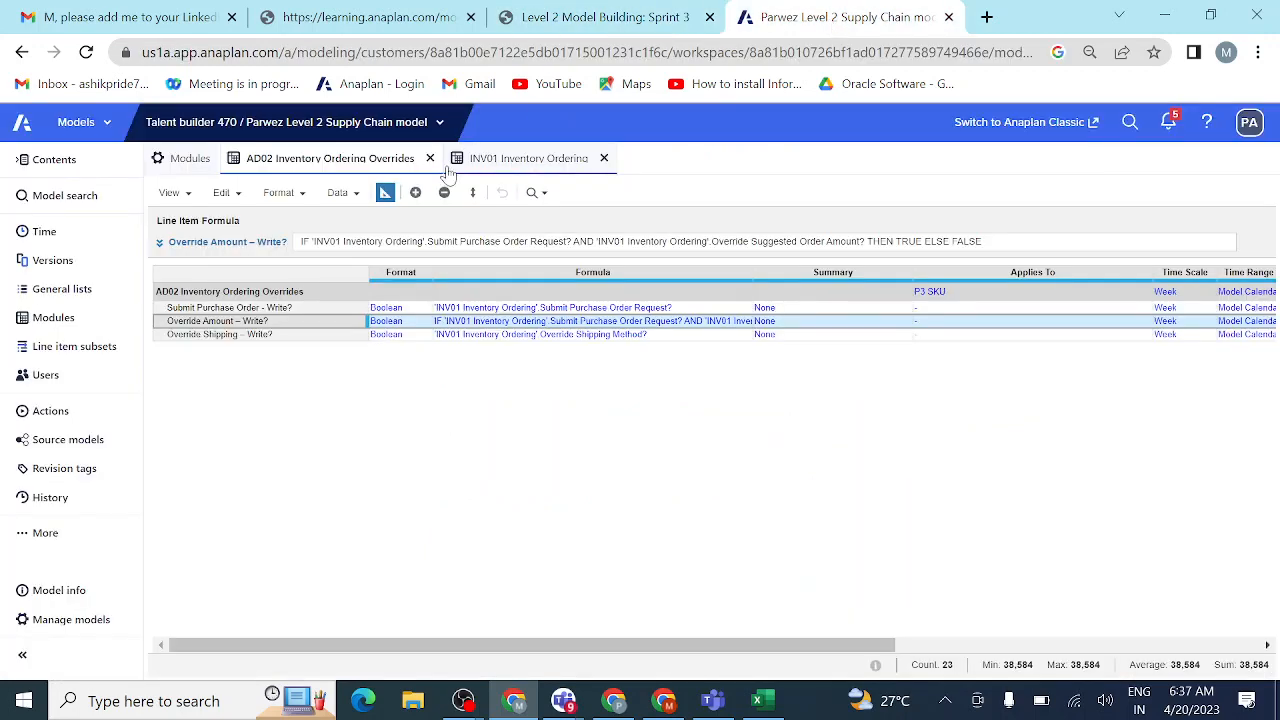
{"action": "left_click", "coordinate": [385, 195]}
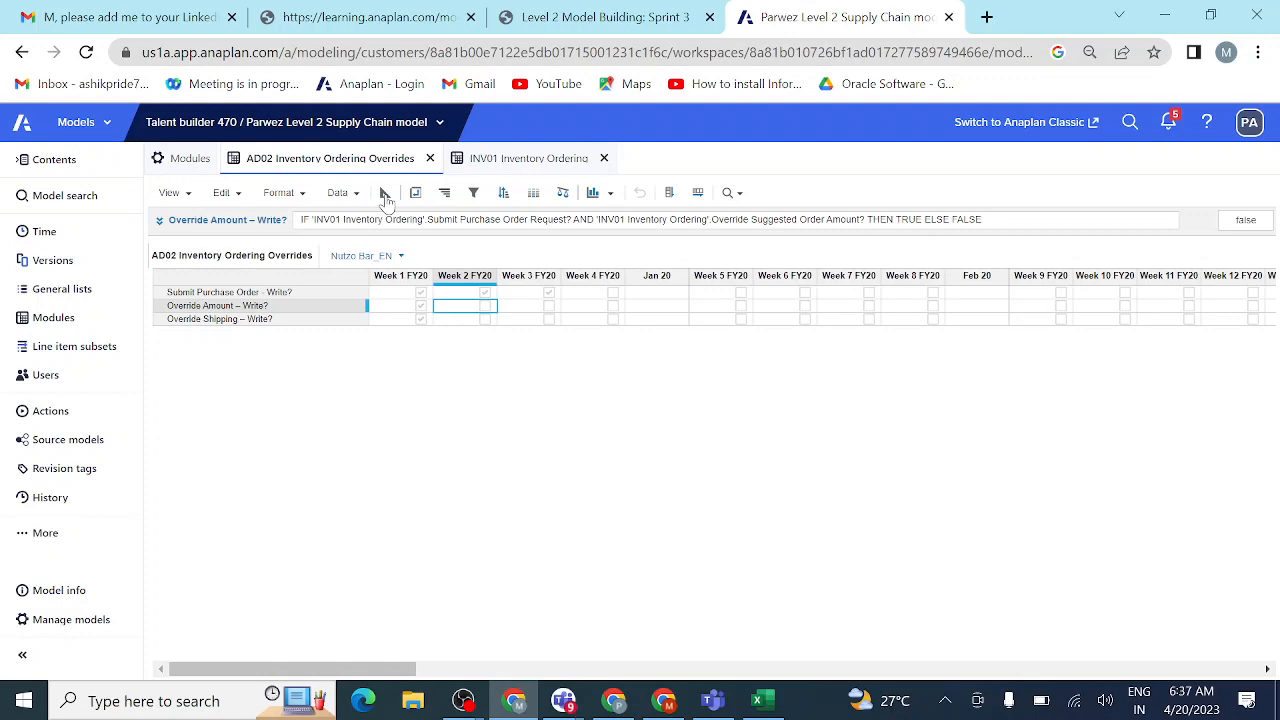
{"action": "left_click", "coordinate": [624, 22]}
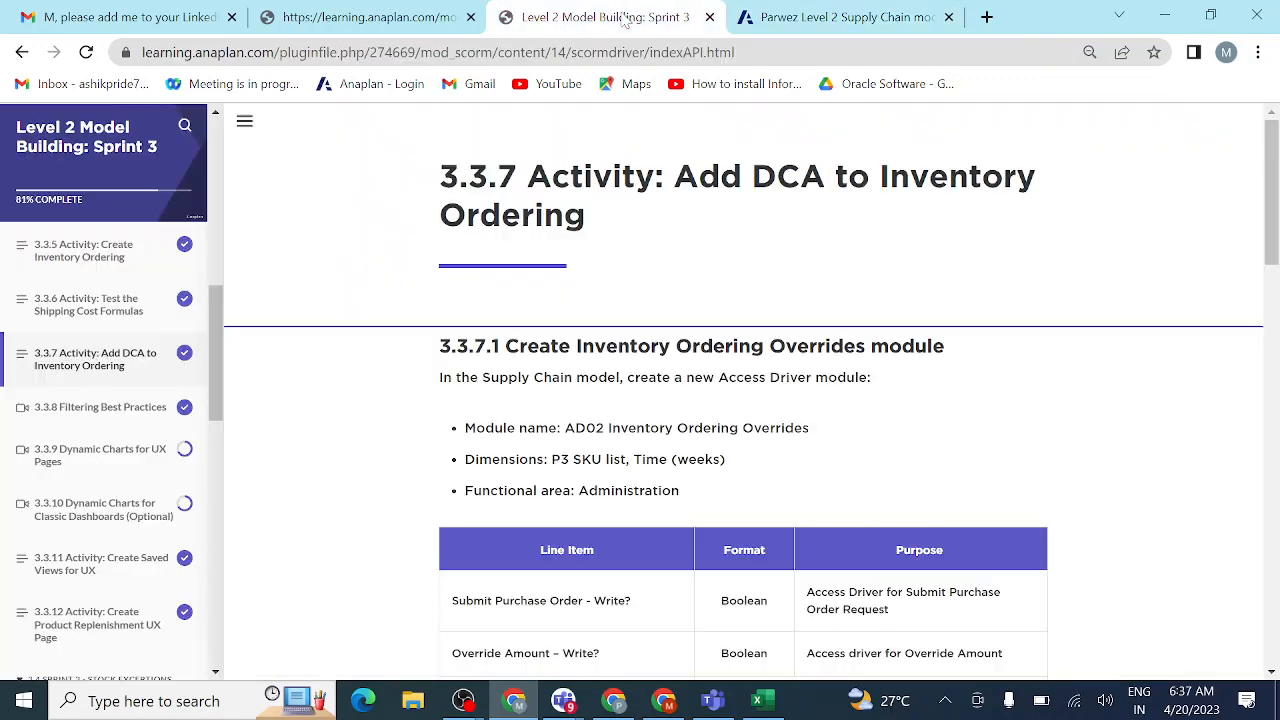
{"action": "left_click", "coordinate": [795, 20]}
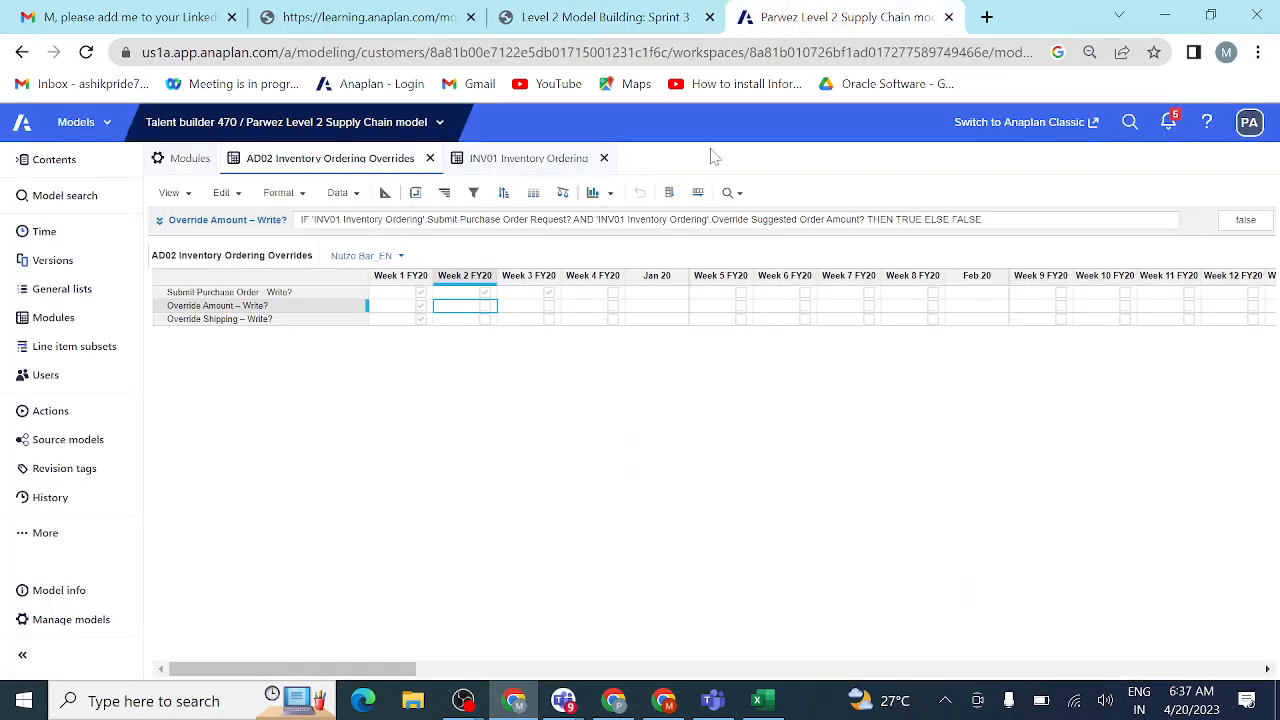
{"action": "left_click", "coordinate": [529, 160]}
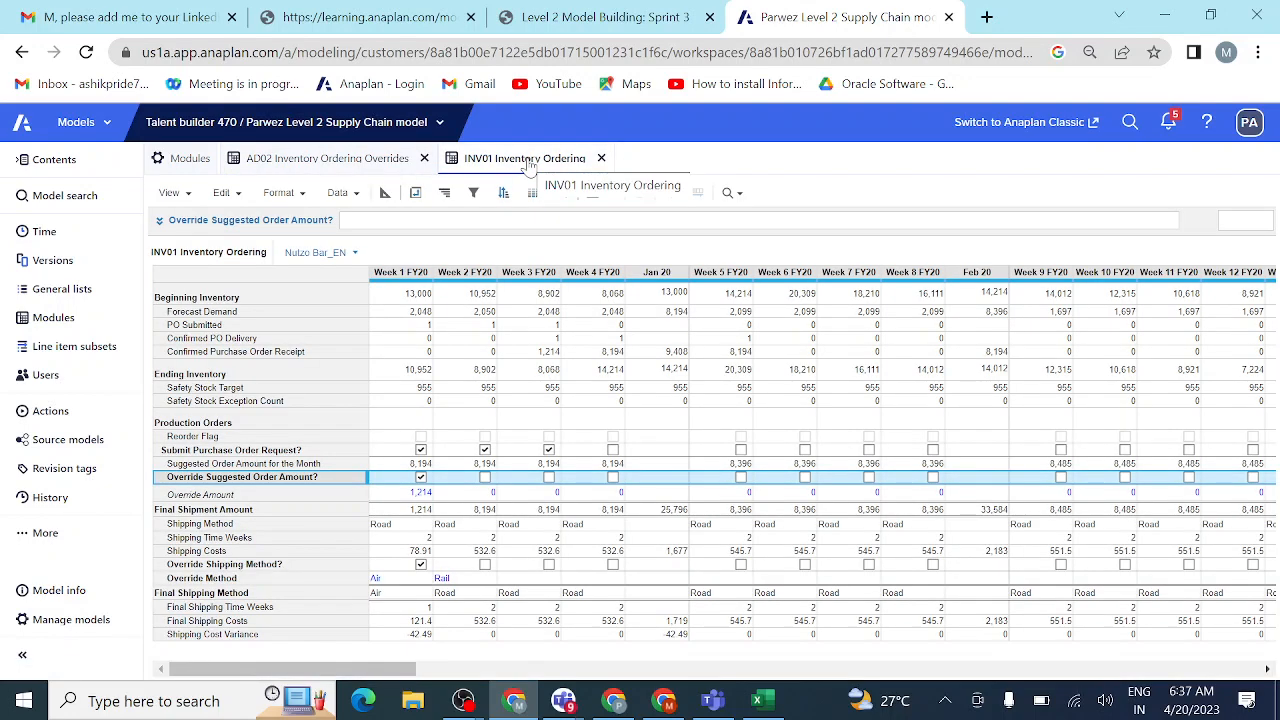
- On the course page, read section 3.3.7.2 on adding DCA to INV01 Inventory Ordering, including the Week 1 to 4 access examples
{"action": "left_click", "coordinate": [630, 16]}
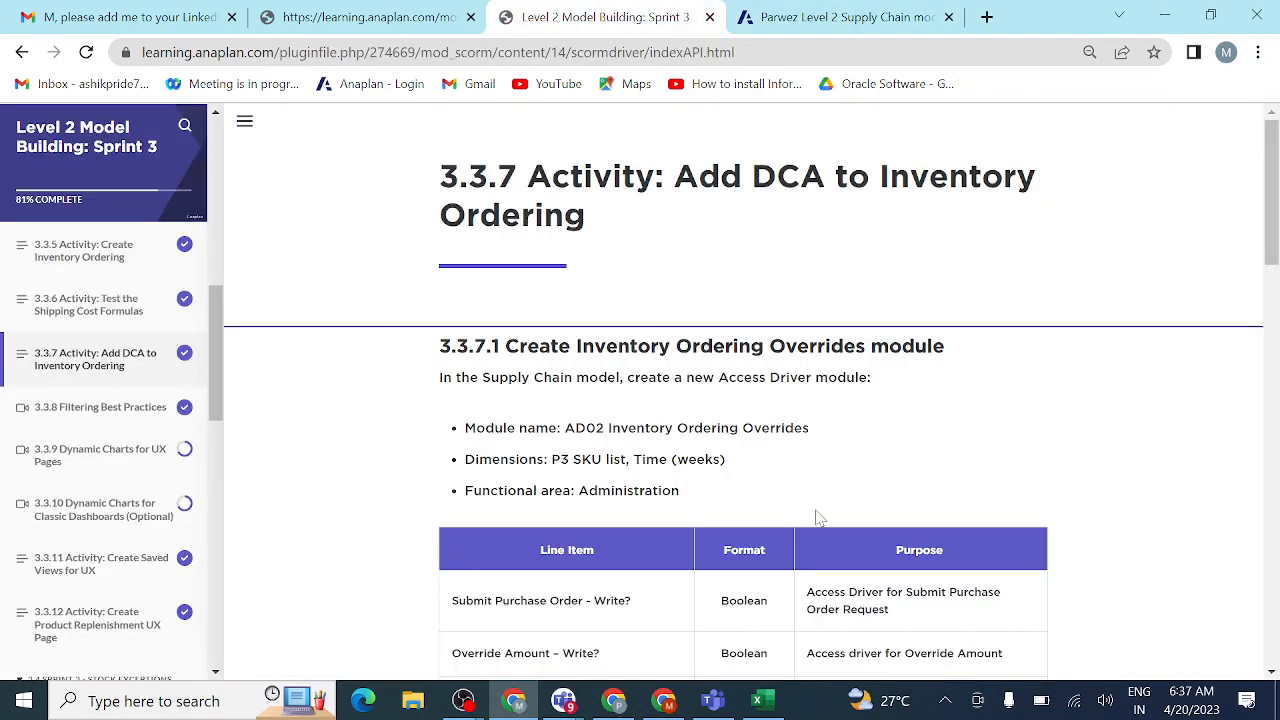
{"action": "scroll", "coordinate": [816, 518], "scroll_direction": "down", "scroll_amount": 12}
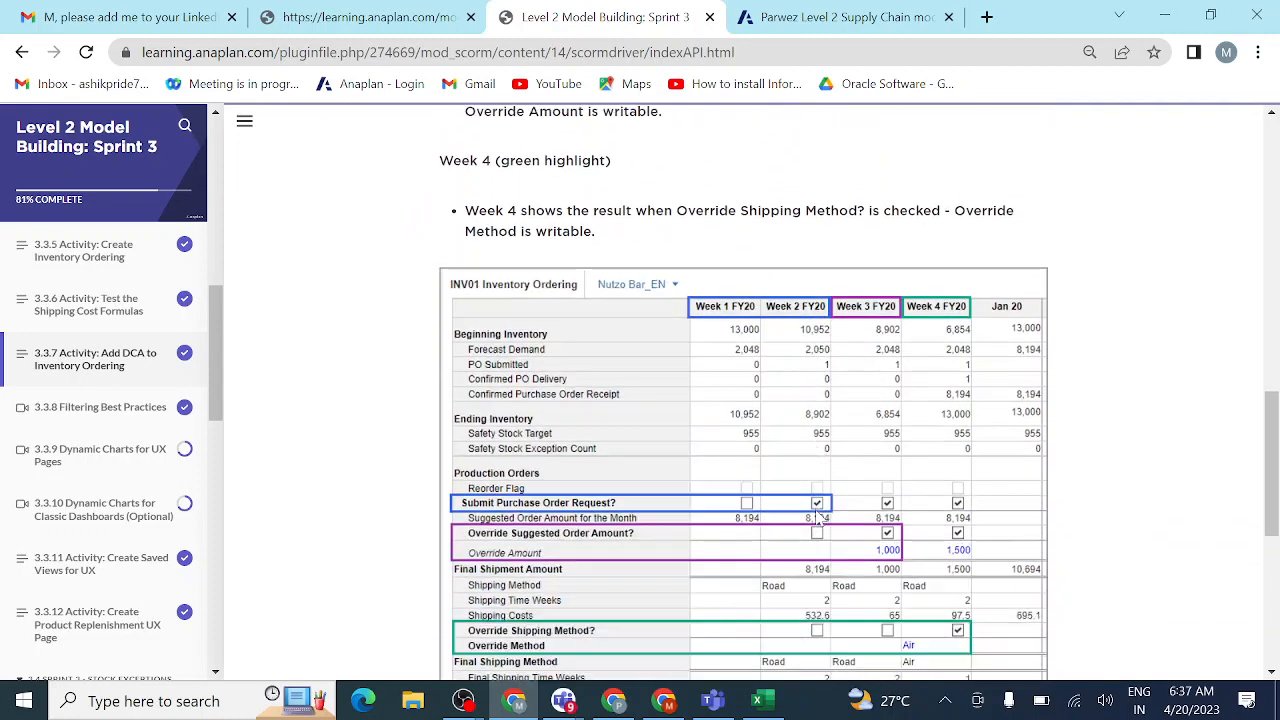
{"action": "scroll", "coordinate": [816, 518], "scroll_direction": "up", "scroll_amount": 2}
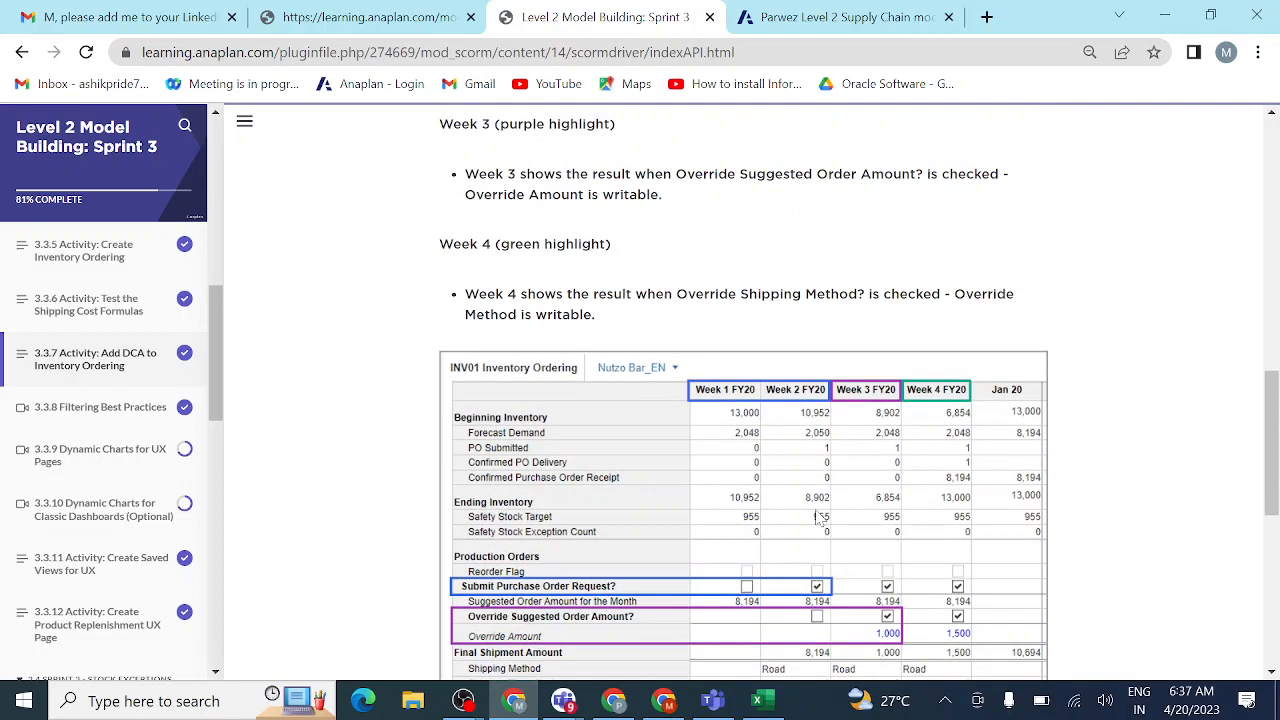
{"action": "scroll", "coordinate": [818, 517], "scroll_direction": "up", "scroll_amount": 1}
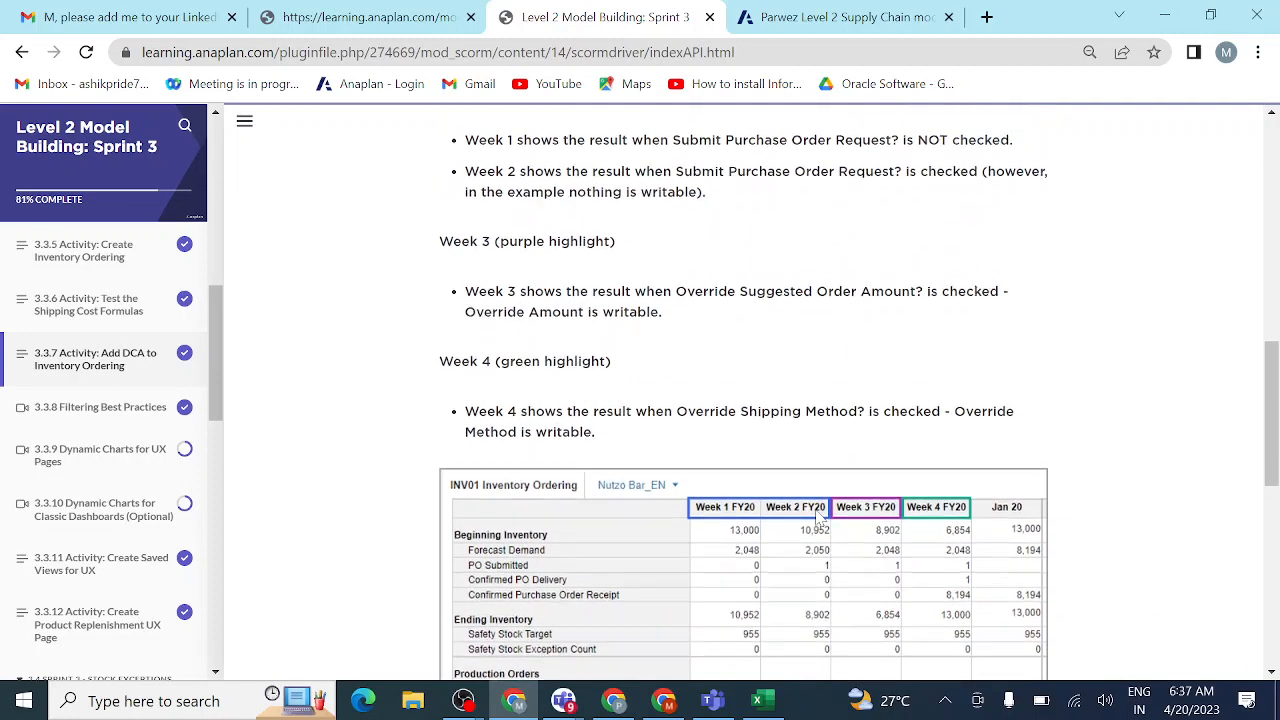
{"action": "scroll", "coordinate": [818, 516], "scroll_direction": "up", "scroll_amount": 1}
{"action": "scroll", "coordinate": [818, 516], "scroll_direction": "up", "scroll_amount": 1}
{"action": "scroll", "coordinate": [818, 516], "scroll_direction": "up", "scroll_amount": 1}
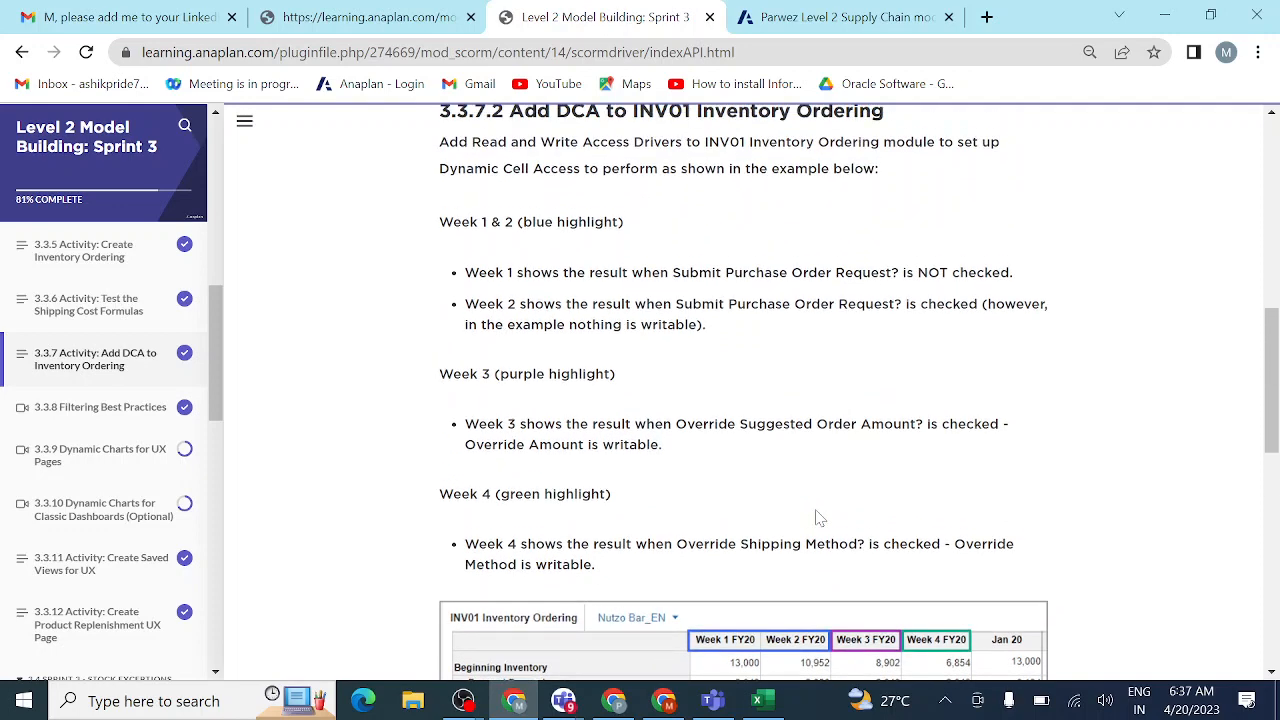
{"action": "scroll", "coordinate": [818, 517], "scroll_direction": "up", "scroll_amount": 2}
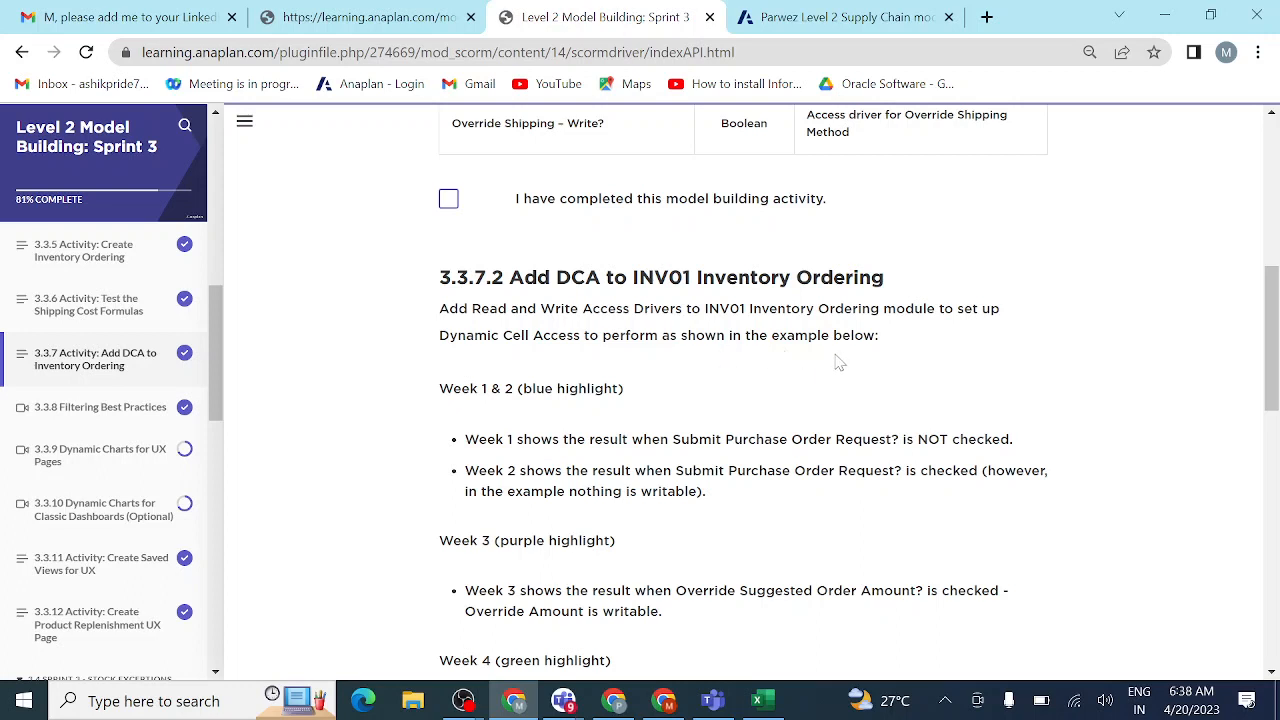
- In the INV01 Inventory Ordering blueprint in Anaplan, set the Submit Purchase Order Request? Write Access Driver to 'AD02 Inventory Ordering Overrides'.'Submit Purchase Order - Write?'
{"action": "left_click", "coordinate": [806, 20]}
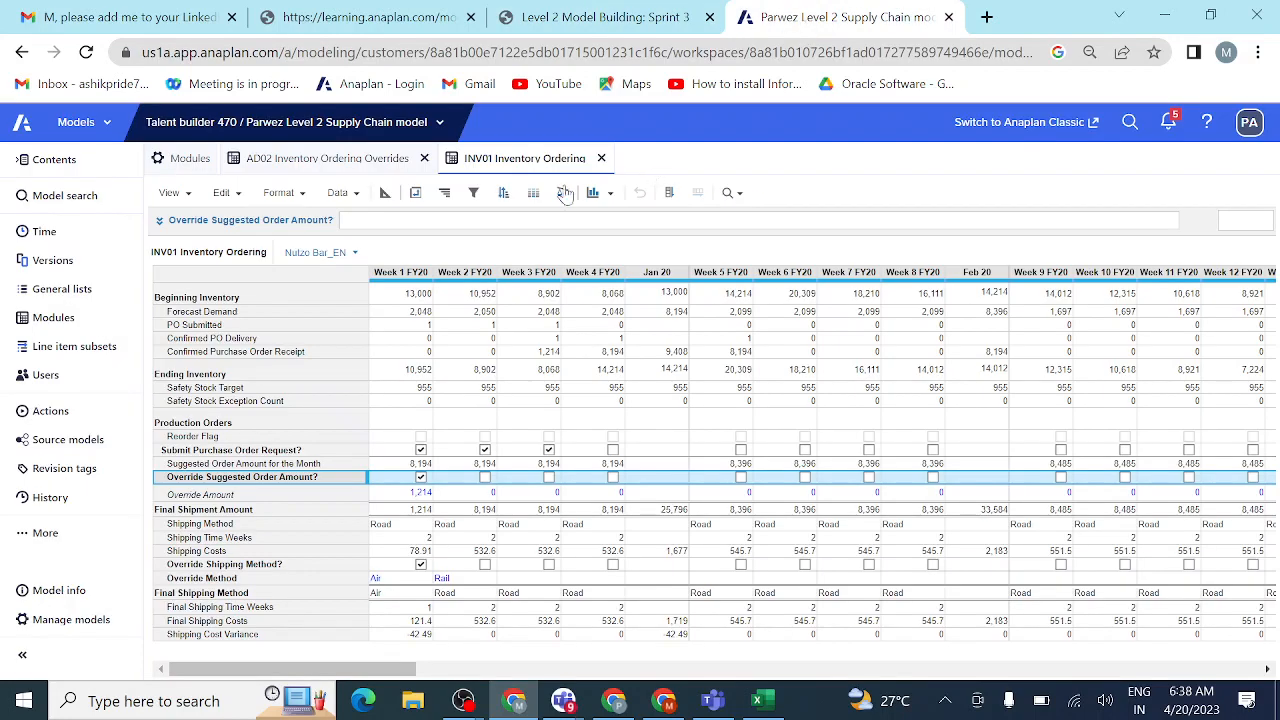
{"action": "left_click", "coordinate": [385, 194]}
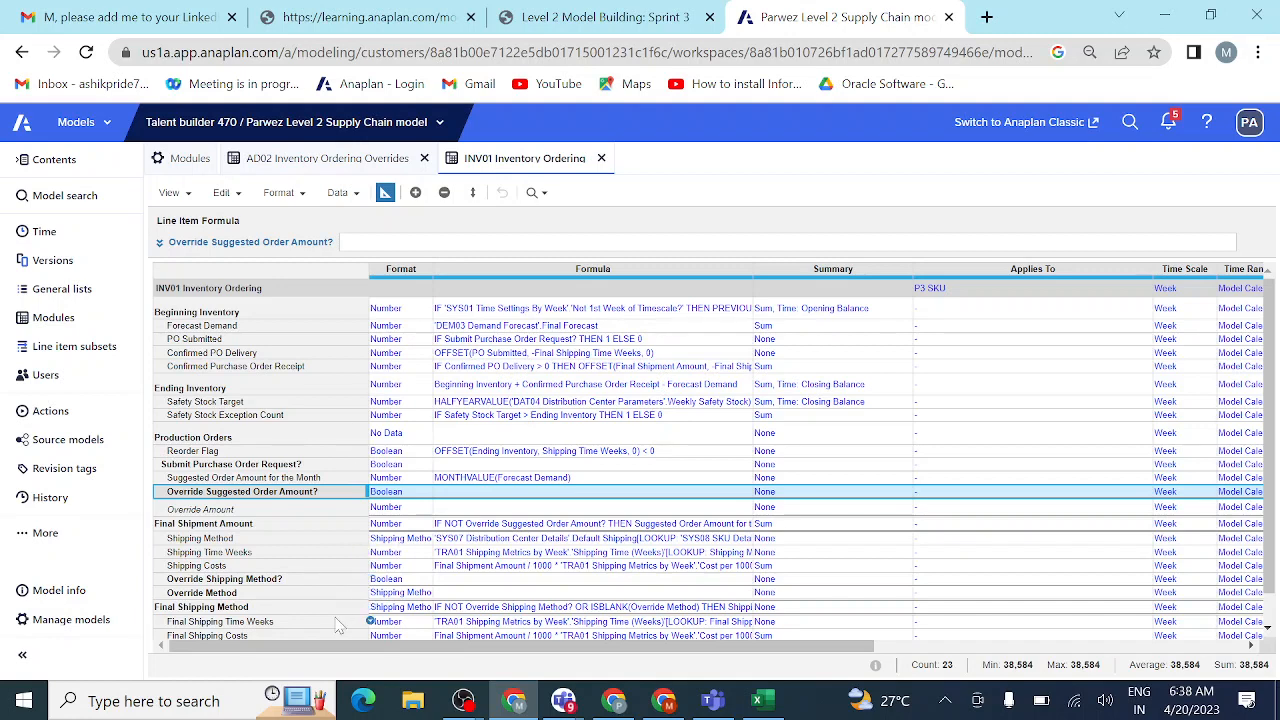
{"action": "left_click_drag", "start_coordinate": [319, 647], "coordinate": [540, 665]}
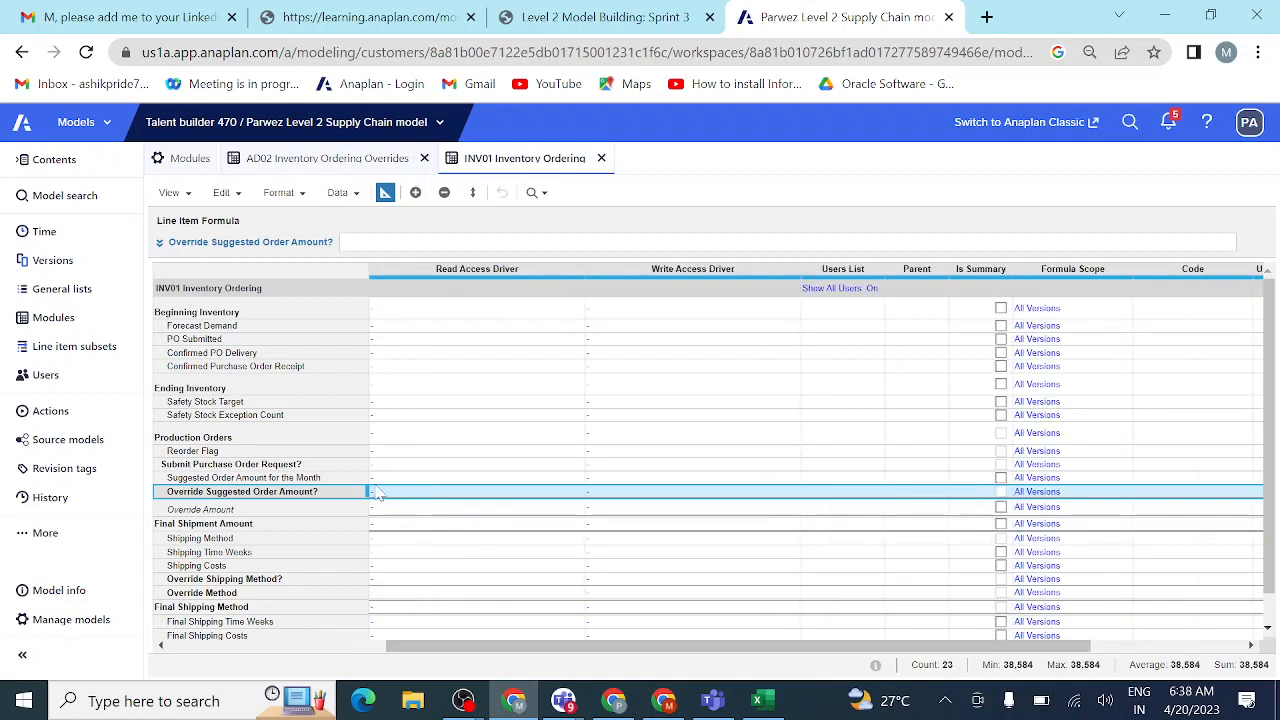
{"action": "left_click", "coordinate": [343, 466]}
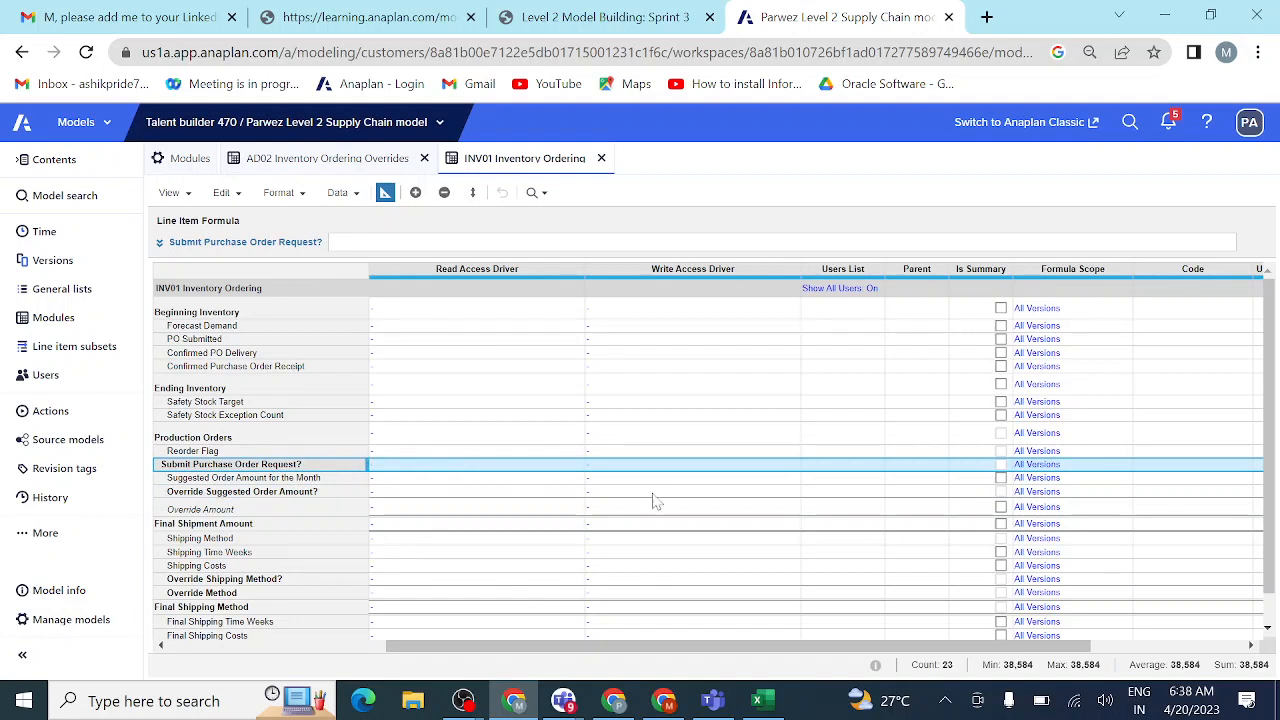
{"action": "left_click", "coordinate": [791, 469]}
{"action": "left_click", "coordinate": [792, 469]}
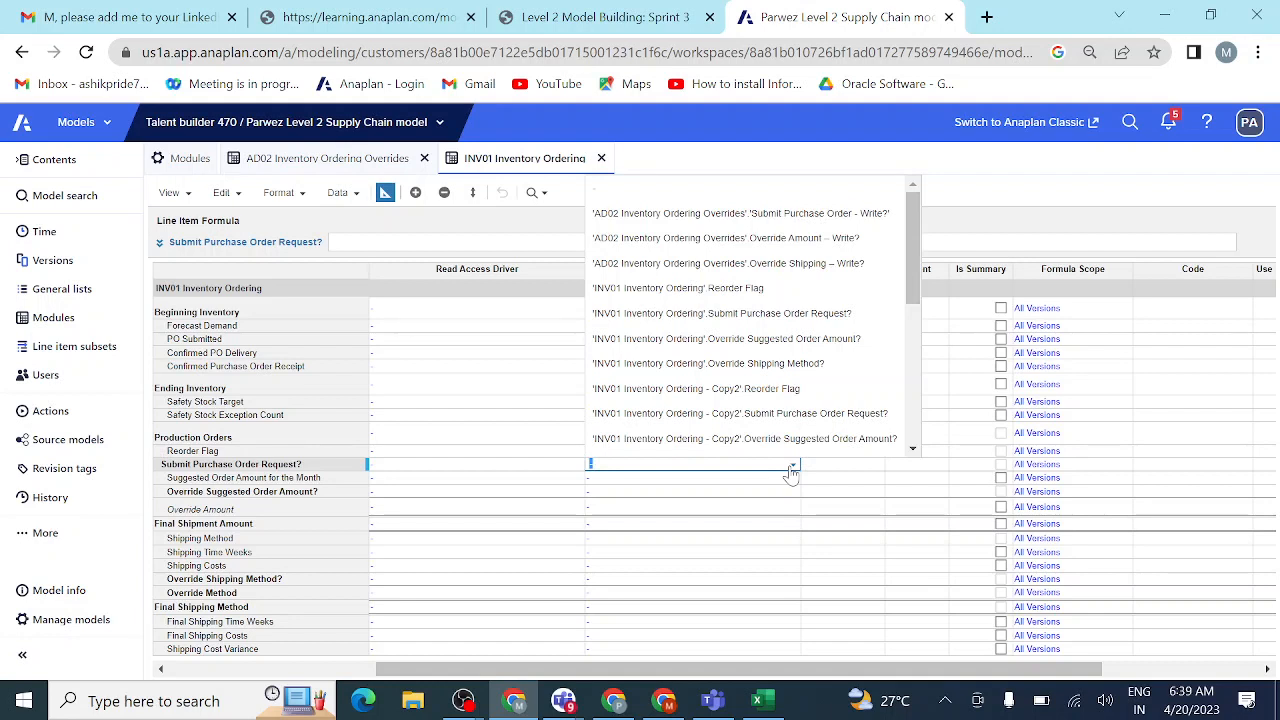
{"action": "left_click", "coordinate": [803, 215]}
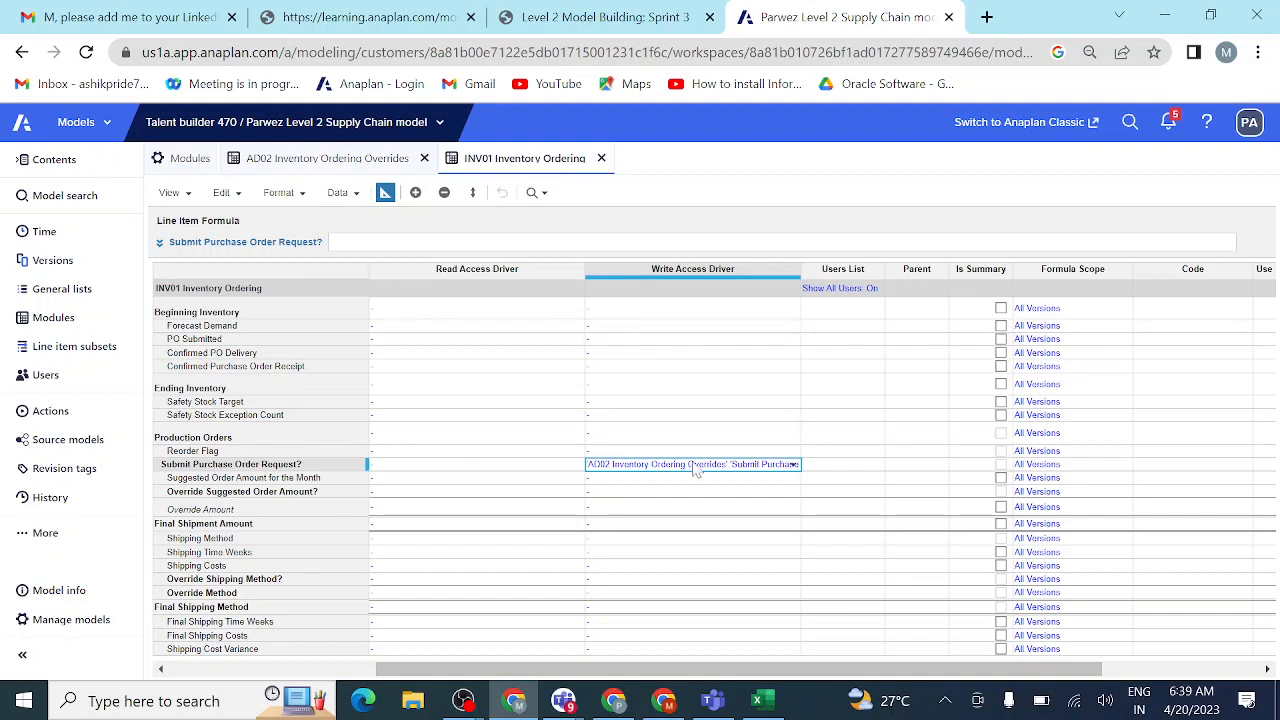
- Set the Write Access Drivers of Override Amount and Override Method to AD02's Override Amount – Write? and Override Shipping – Write? respectively
{"action": "left_click", "coordinate": [768, 508]}
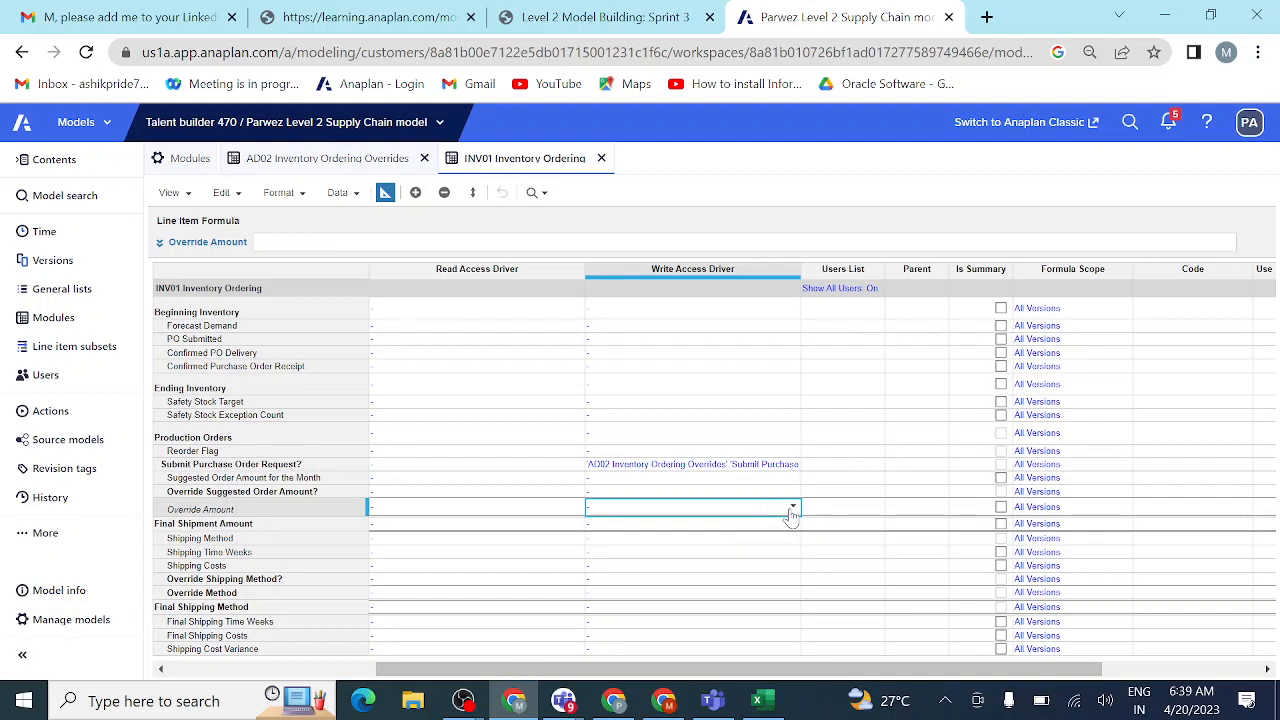
{"action": "left_click", "coordinate": [792, 509]}
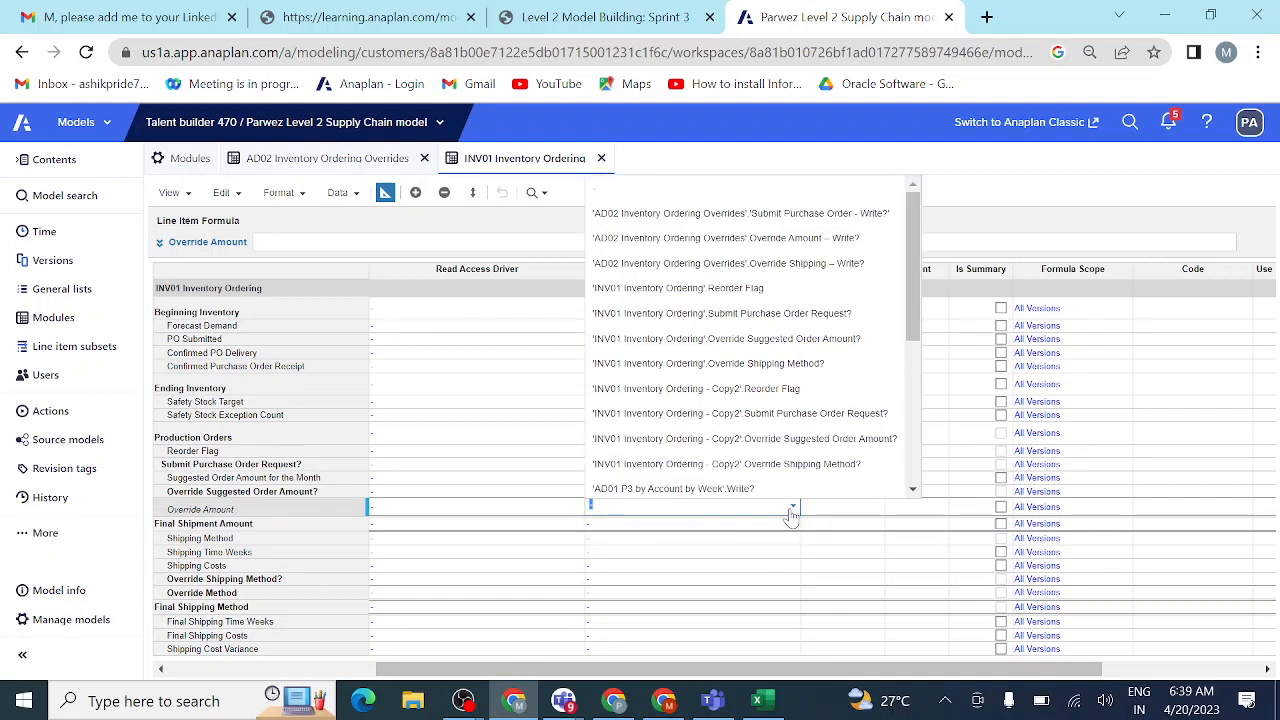
{"action": "left_click", "coordinate": [790, 240]}
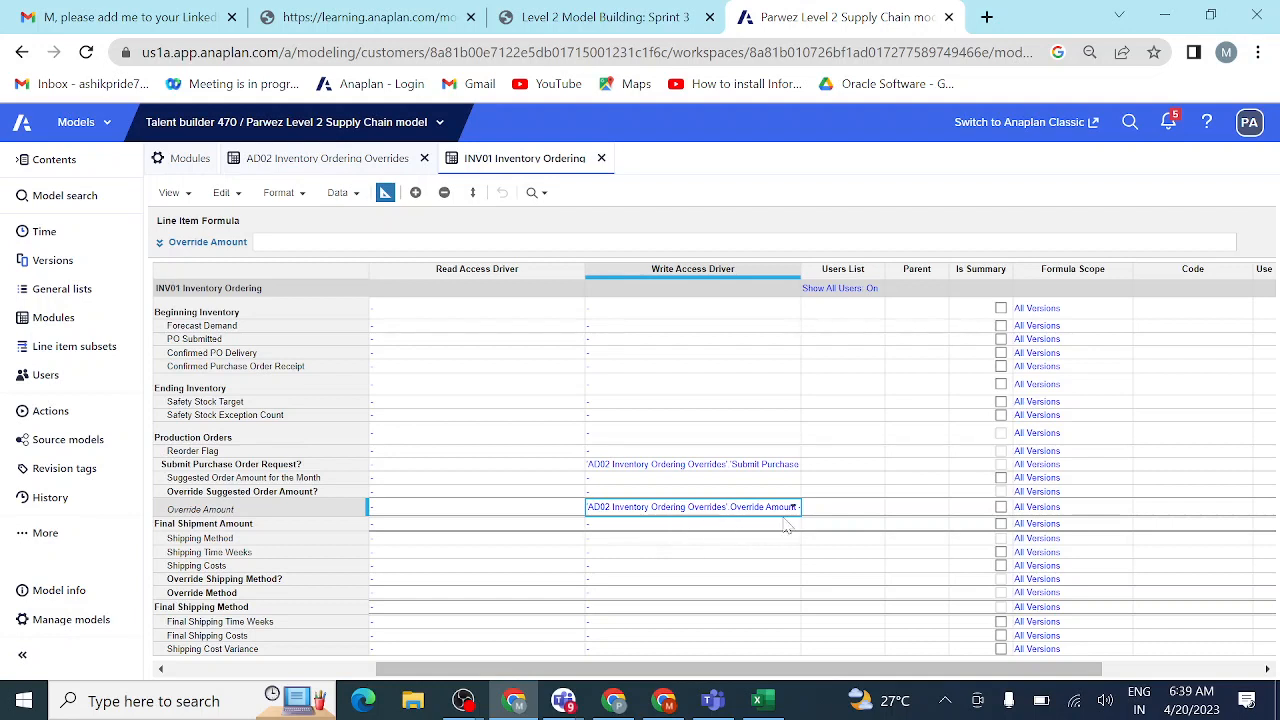
{"action": "left_click", "coordinate": [730, 594]}
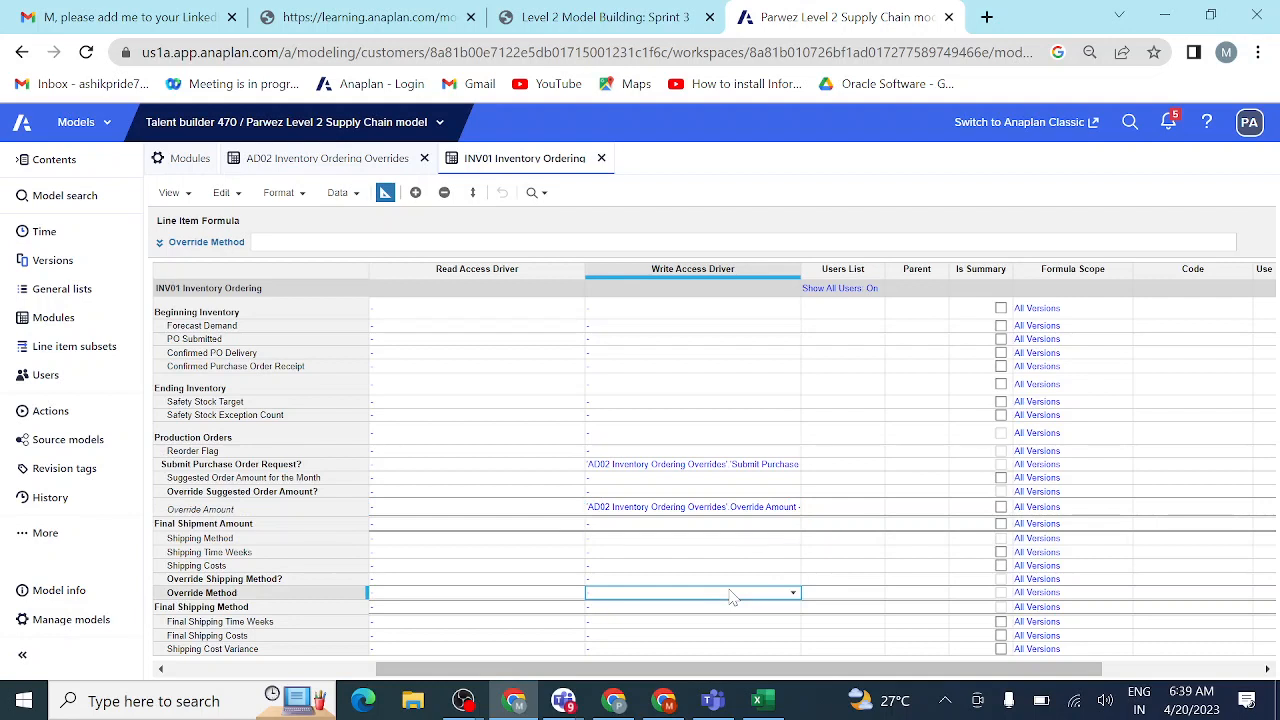
{"action": "left_click", "coordinate": [794, 595]}
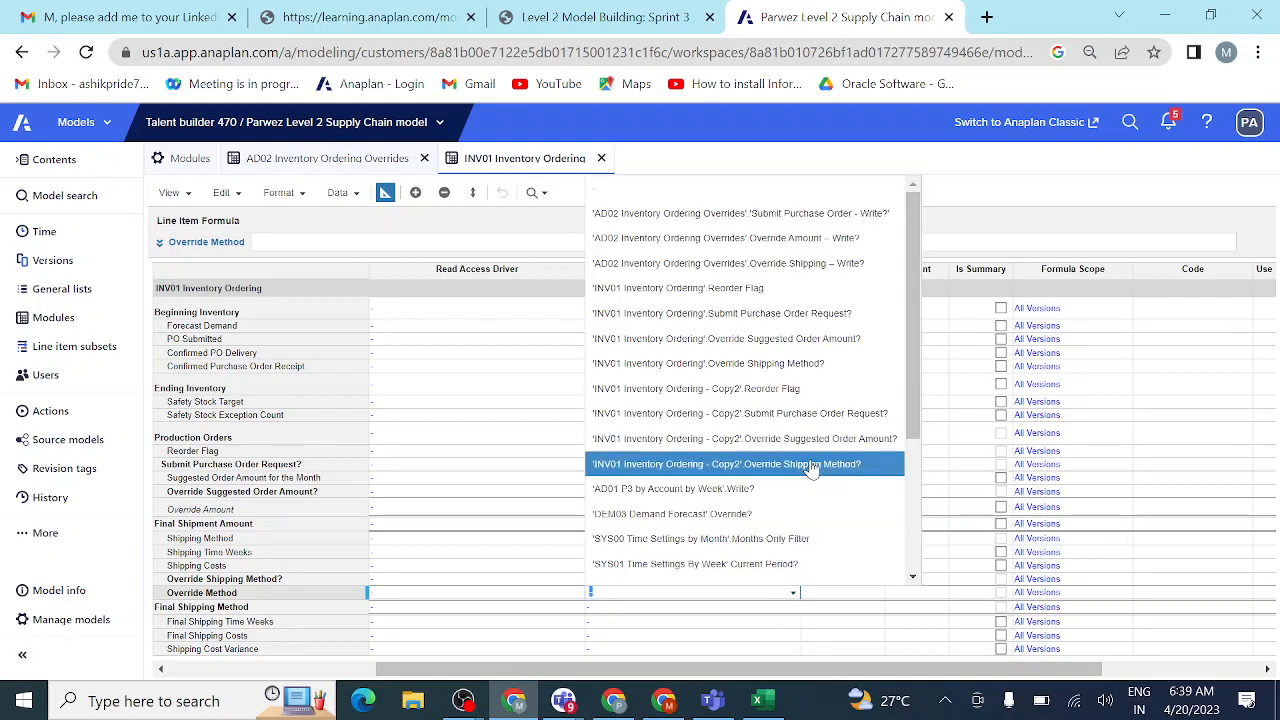
{"action": "left_click", "coordinate": [822, 265]}
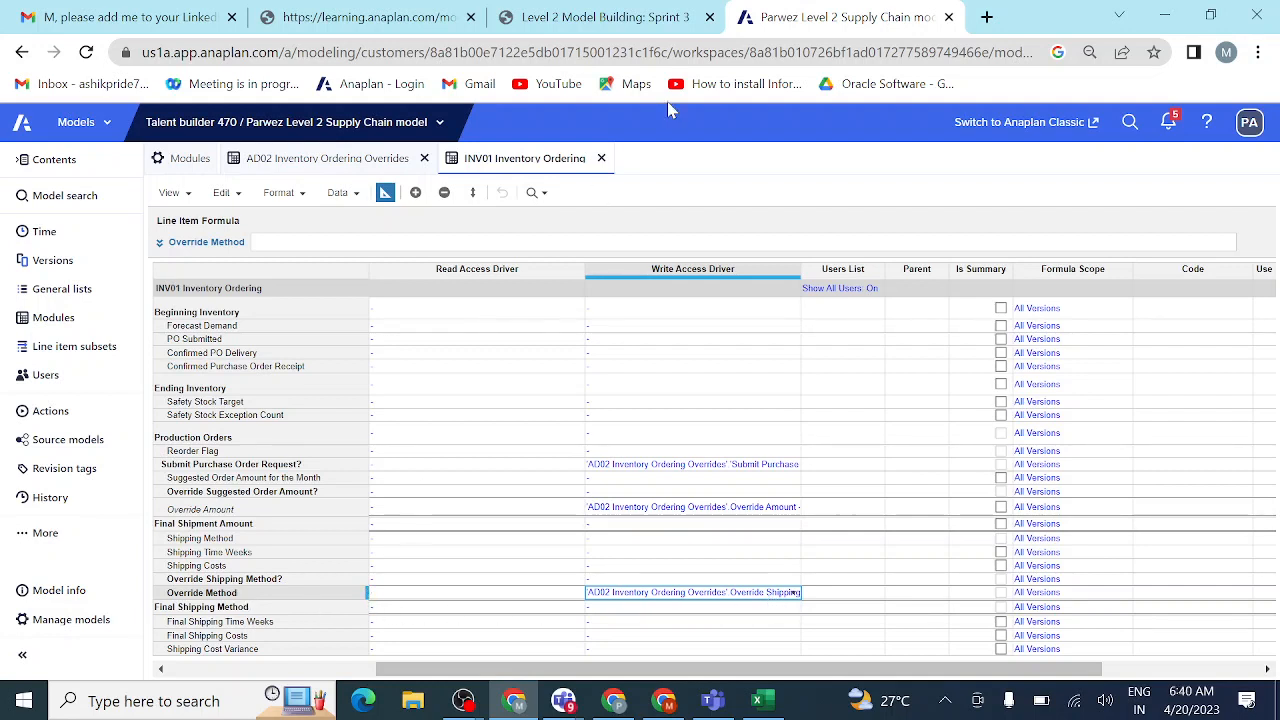
- Check the course instructions, and compare the AD02 Inventory Ordering Overrides write flags by week with the write drivers assigned in INV01
{"action": "left_click", "coordinate": [627, 18]}
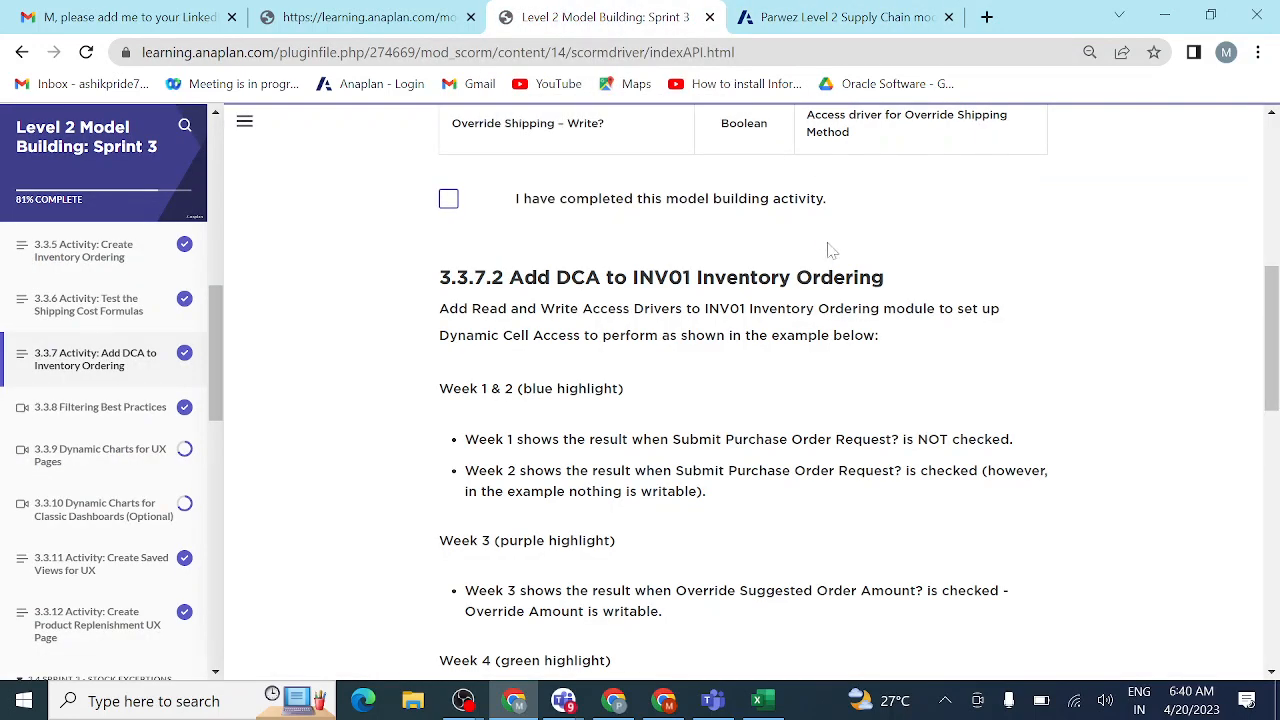
{"action": "left_click", "coordinate": [826, 20]}
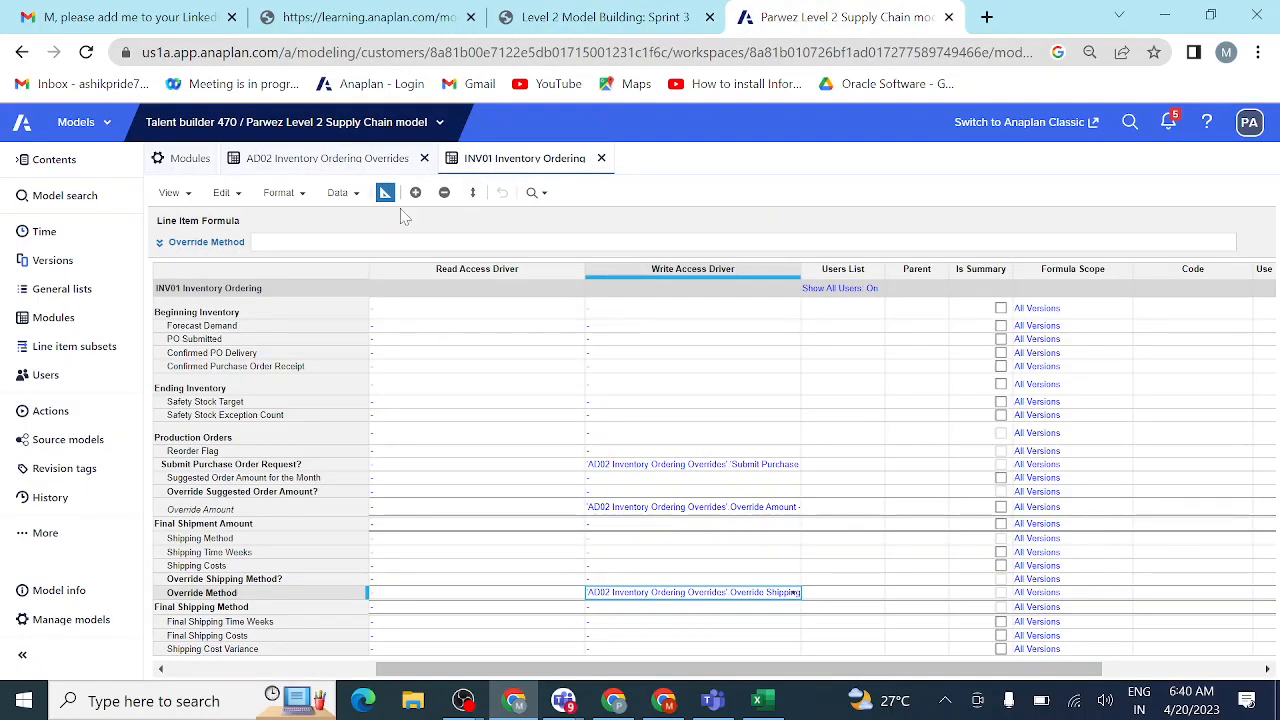
{"action": "left_click", "coordinate": [336, 162]}
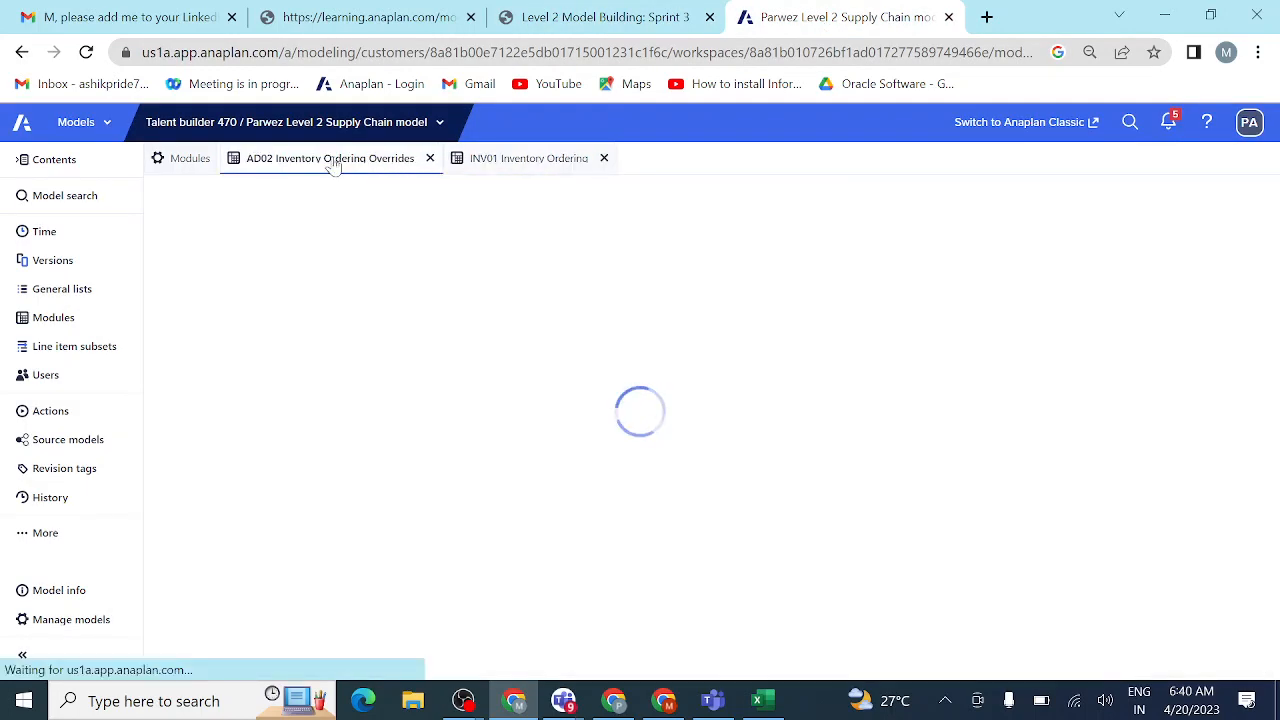
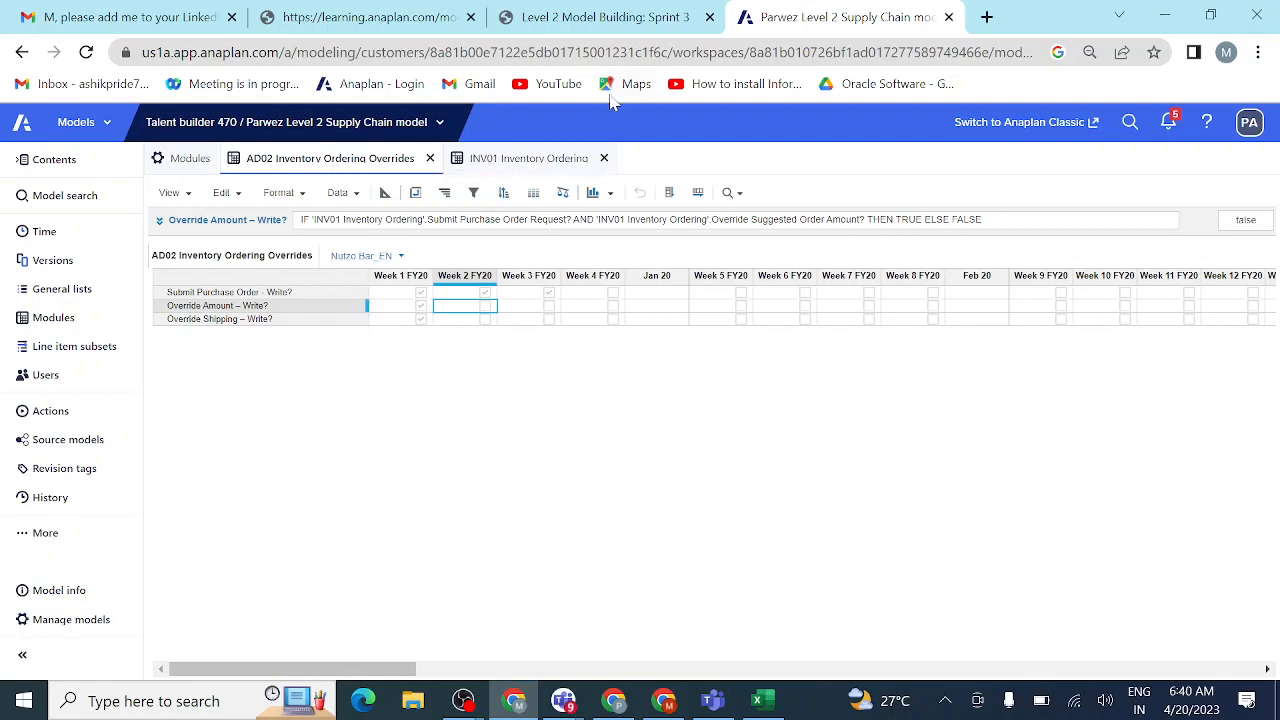
{"action": "left_click", "coordinate": [517, 163]}
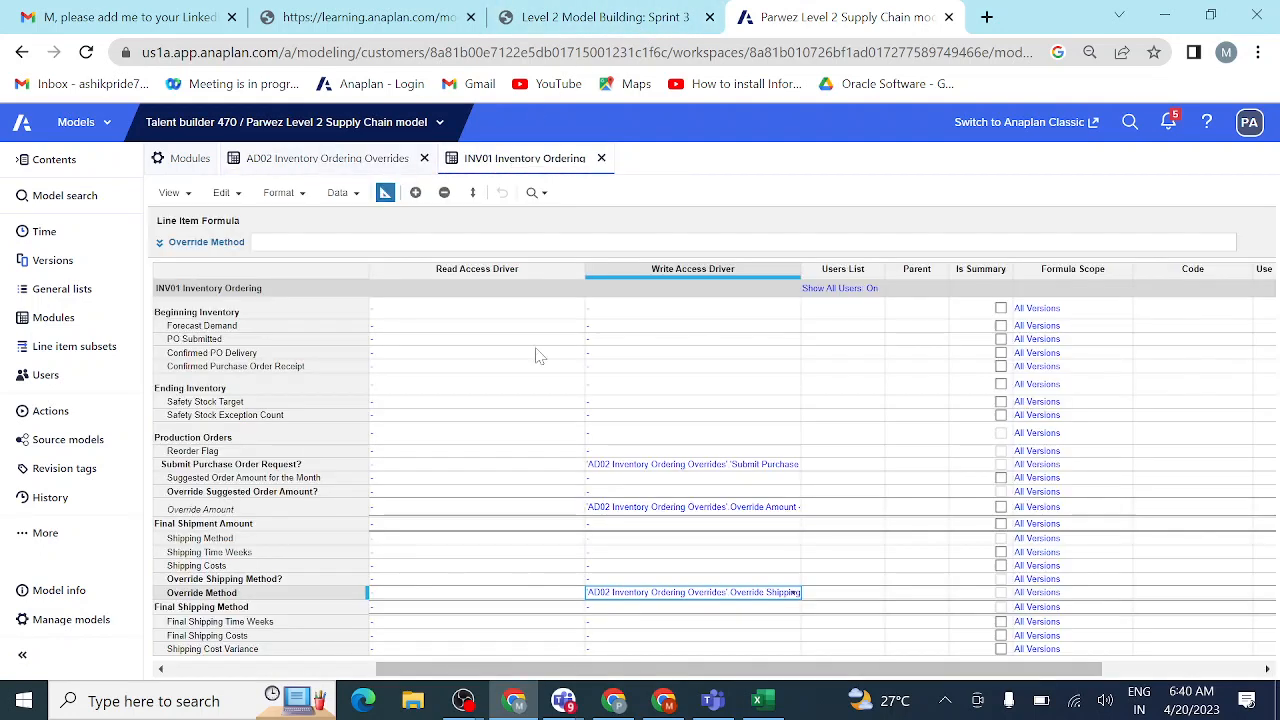
{"action": "left_click", "coordinate": [337, 162]}
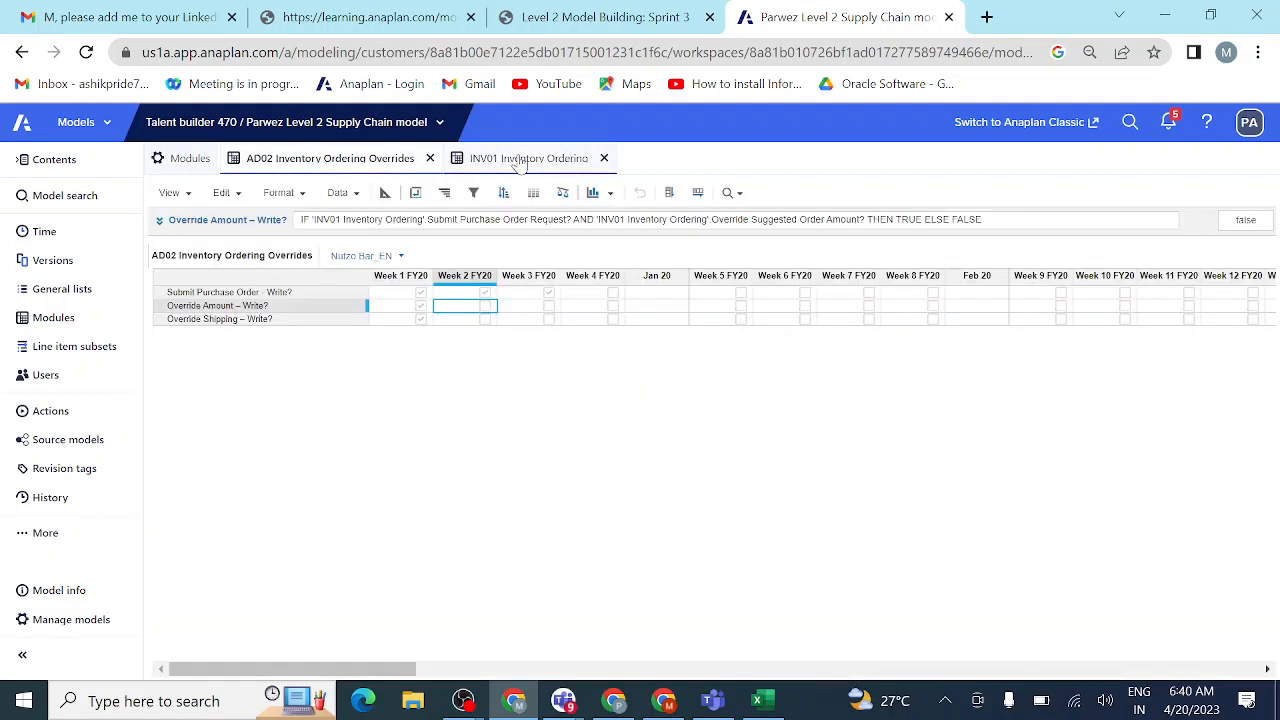
{"action": "left_click", "coordinate": [520, 160]}
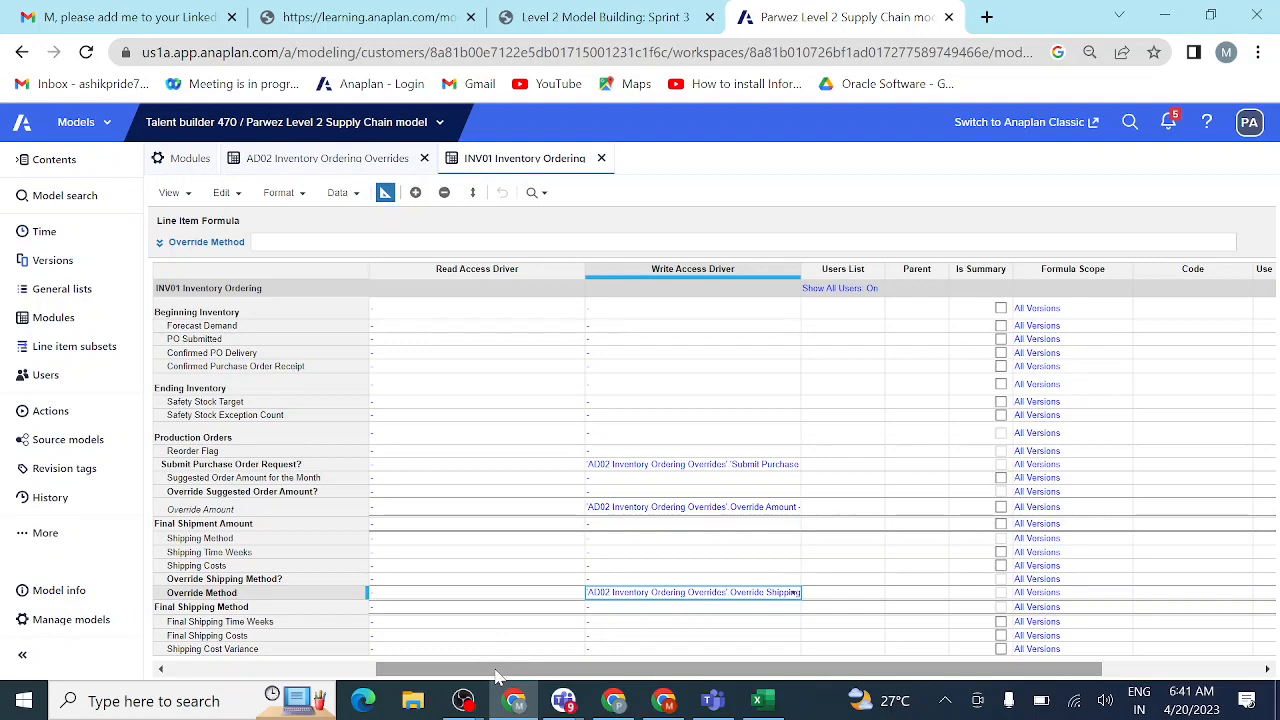
- View INV01 Inventory Ordering as a weekly grid, and review the Week 1 to 4 example grid on the course page
{"action": "left_click_drag", "start_coordinate": [497, 676], "coordinate": [218, 672]}
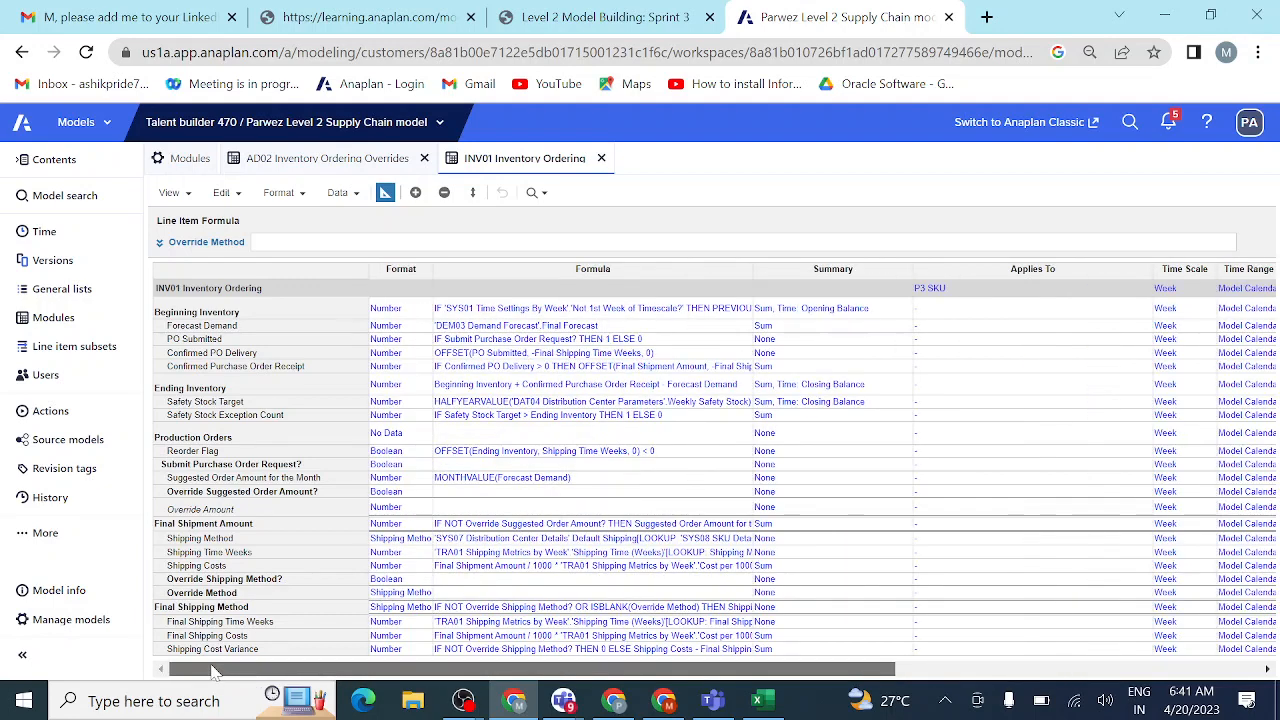
{"action": "left_click", "coordinate": [383, 194]}
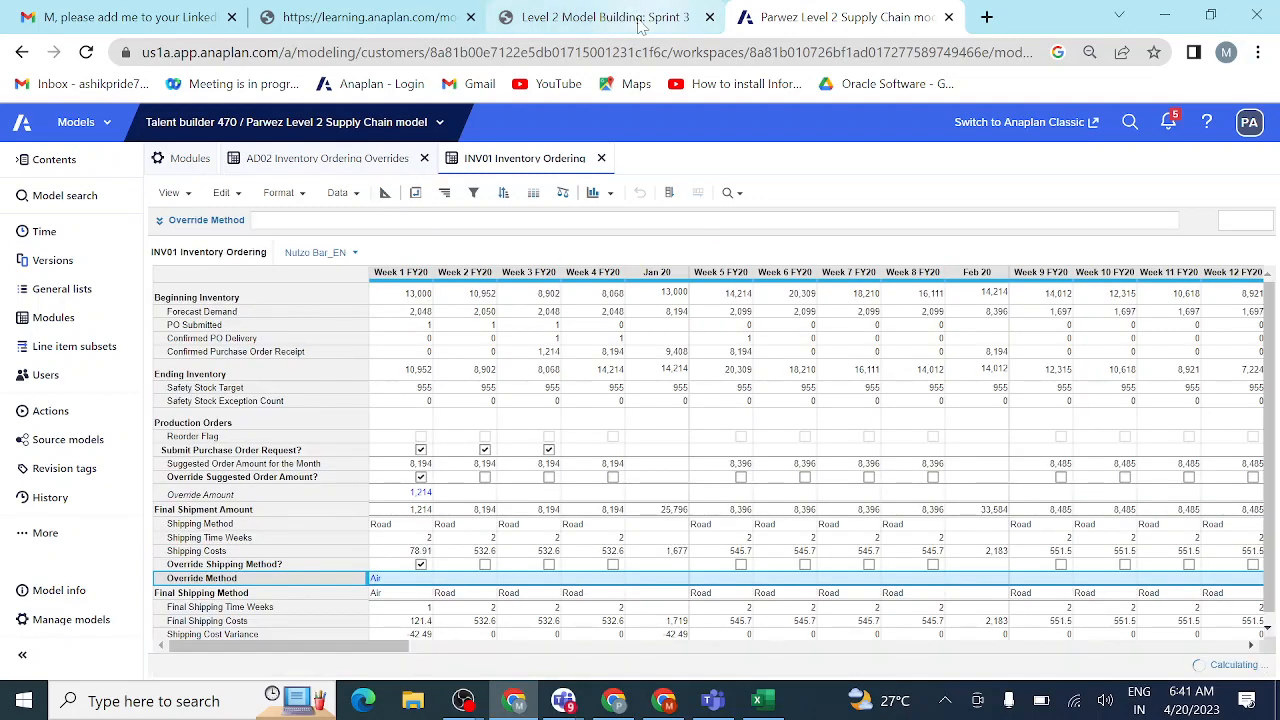
{"action": "left_click", "coordinate": [605, 17]}
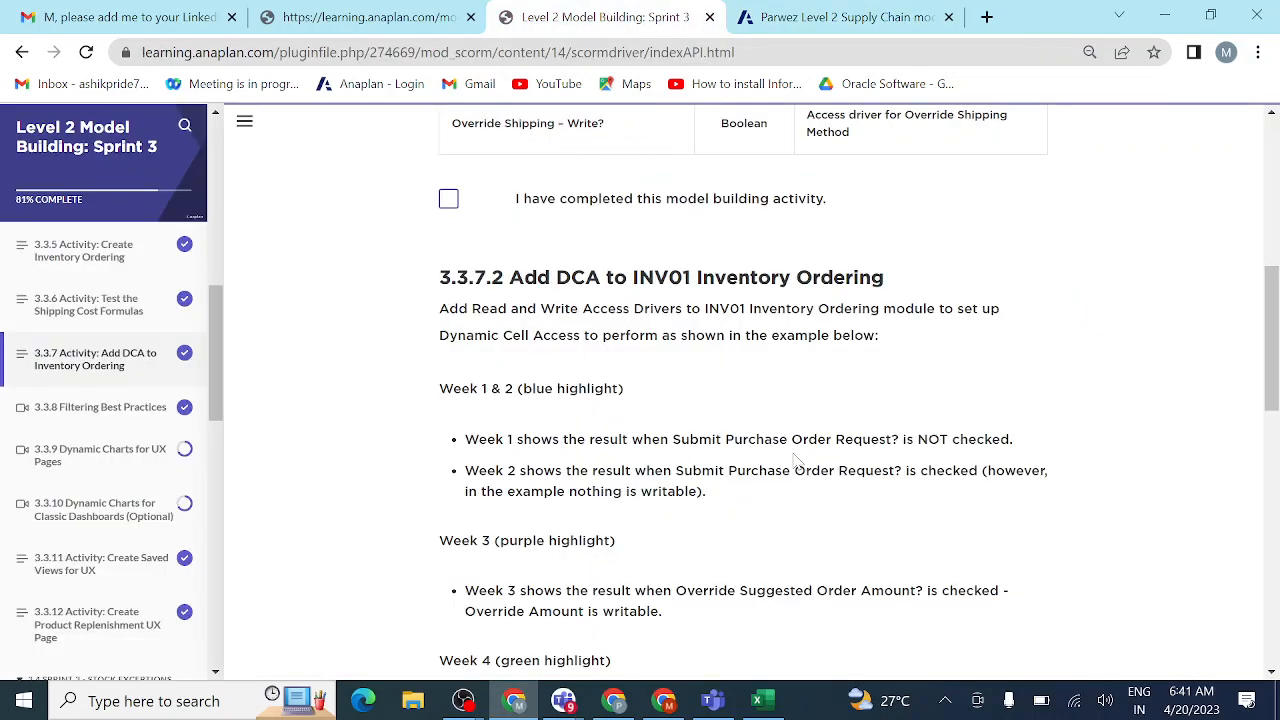
{"action": "scroll", "coordinate": [797, 460], "scroll_direction": "down", "scroll_amount": 5}
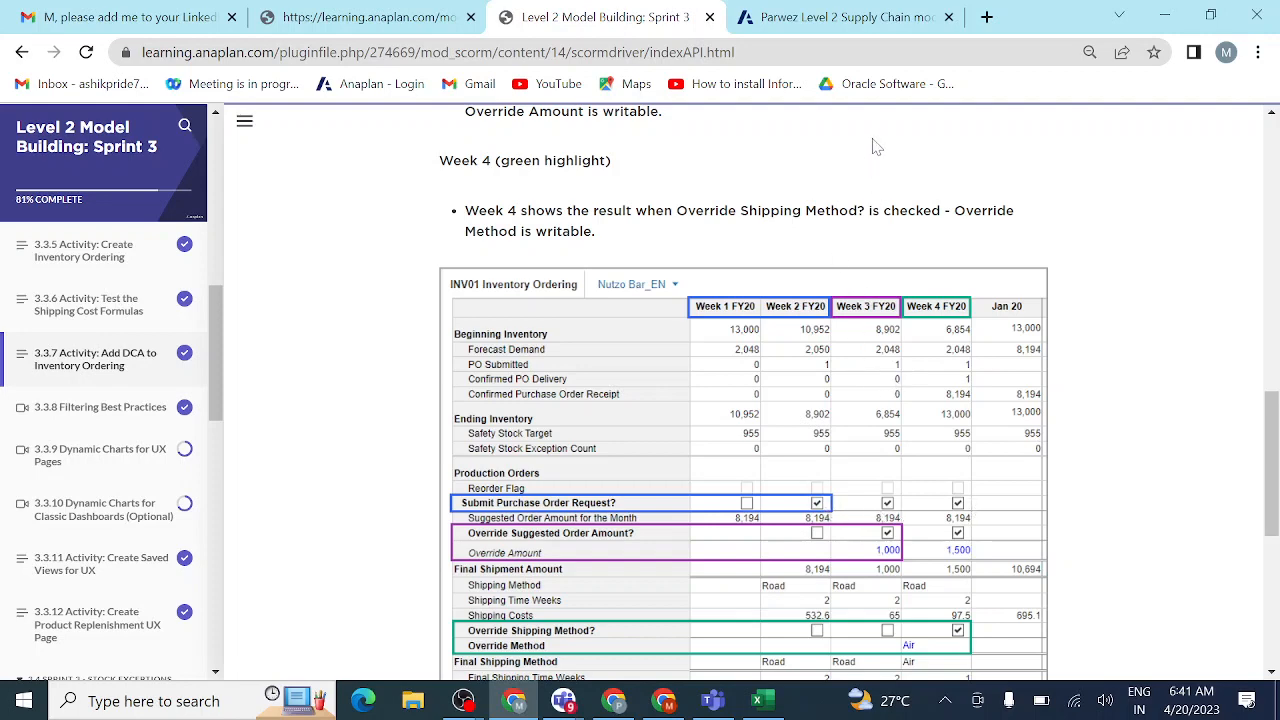
- In the Anaplan INV01 grid, uncheck Submit Purchase Order Request? for Week 1 FY20 and check the effect on the AD02 write flags
{"action": "left_click", "coordinate": [869, 25]}
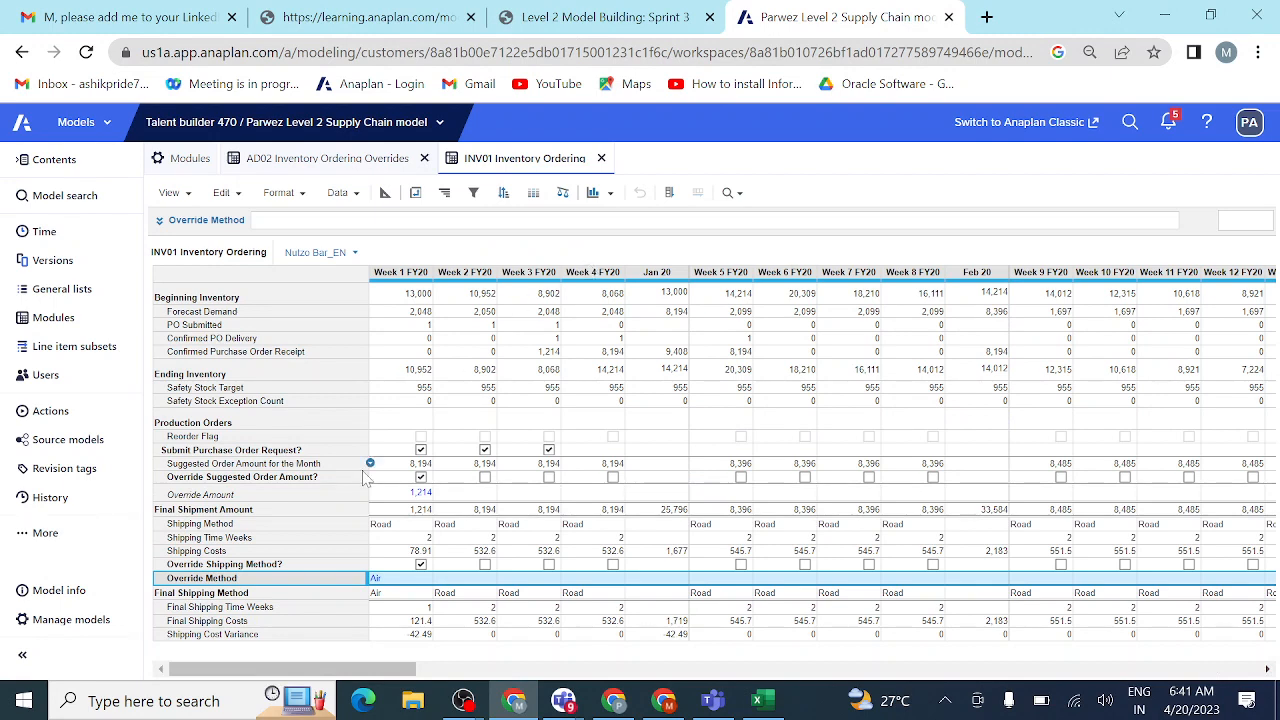
{"action": "left_click", "coordinate": [421, 450]}
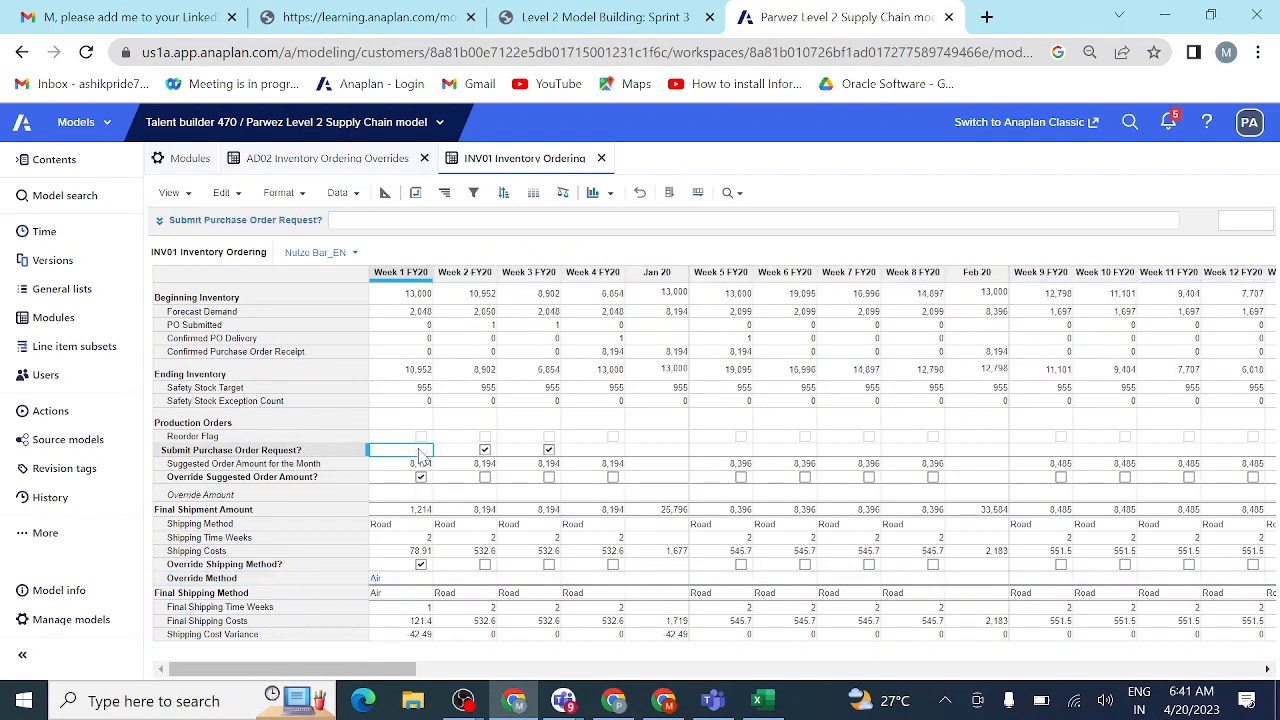
{"action": "left_click", "coordinate": [595, 452]}
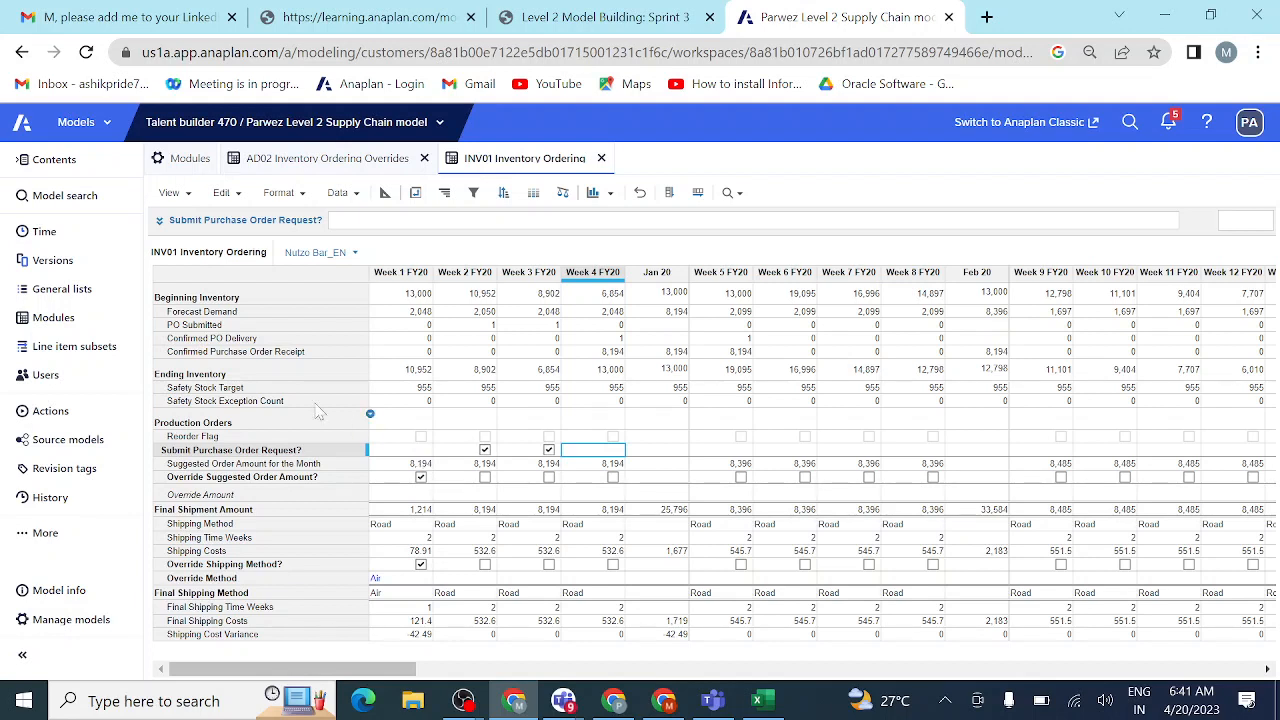
{"action": "left_click", "coordinate": [355, 162]}
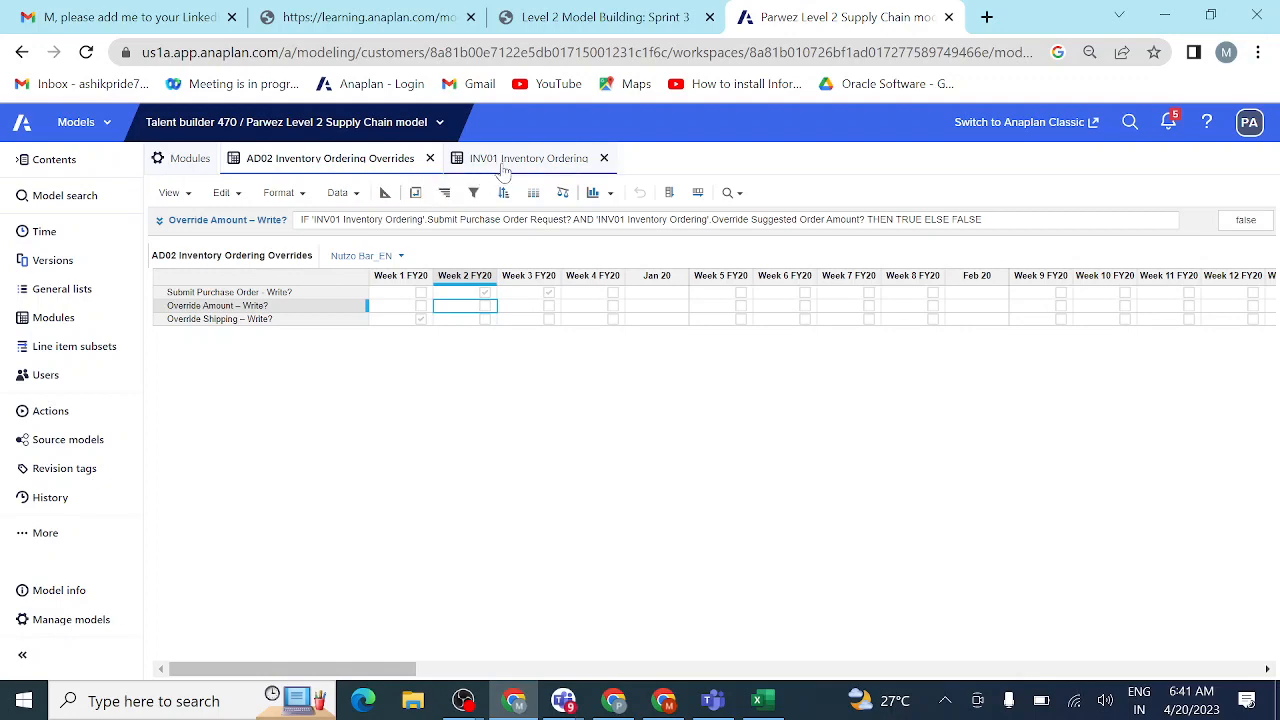
{"action": "left_click", "coordinate": [505, 168]}
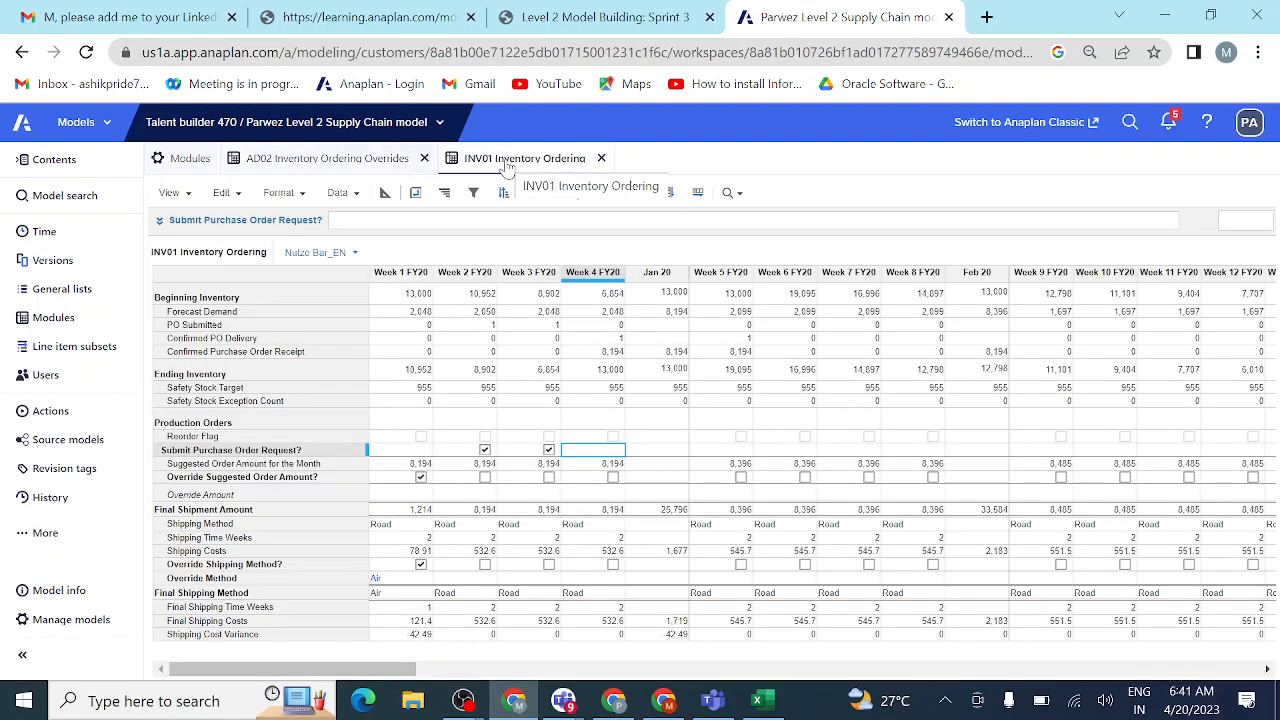
- In the INV01 blueprint, clear the Write Access Drivers of Submit Purchase Order Request?, Override Amount and Override Method
{"action": "left_click", "coordinate": [385, 195]}
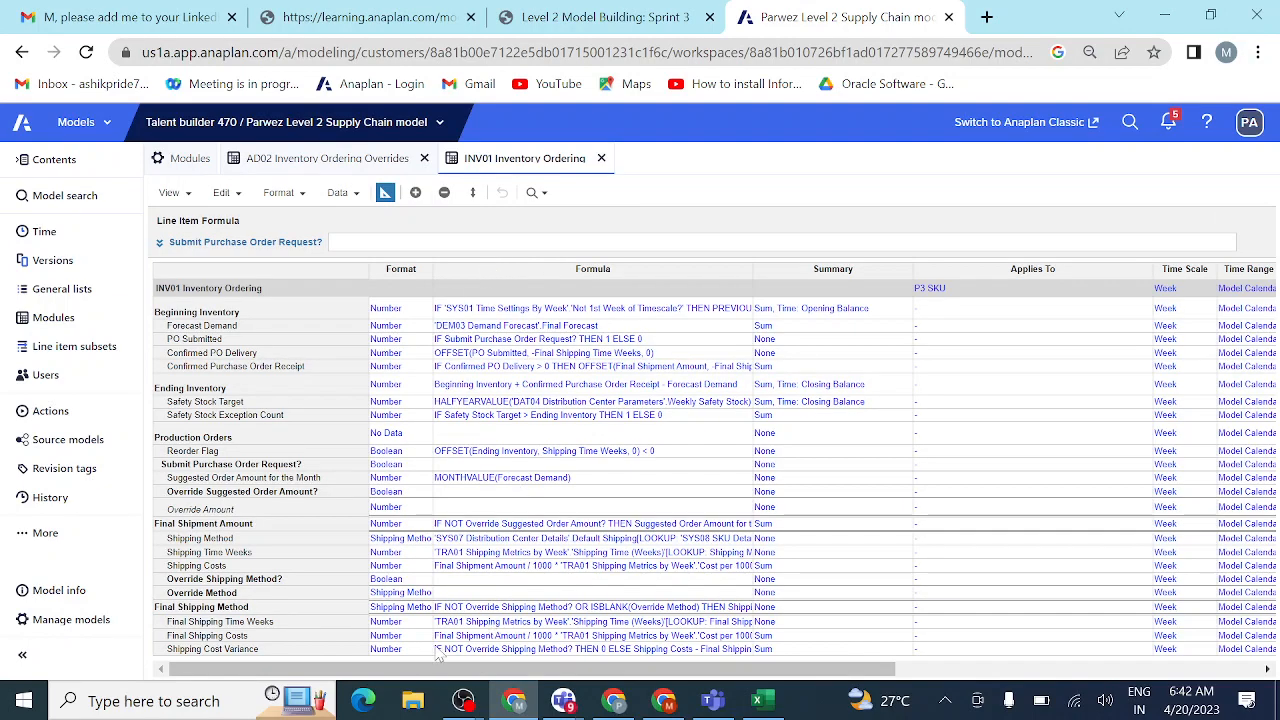
{"action": "left_click_drag", "start_coordinate": [425, 676], "coordinate": [645, 680]}
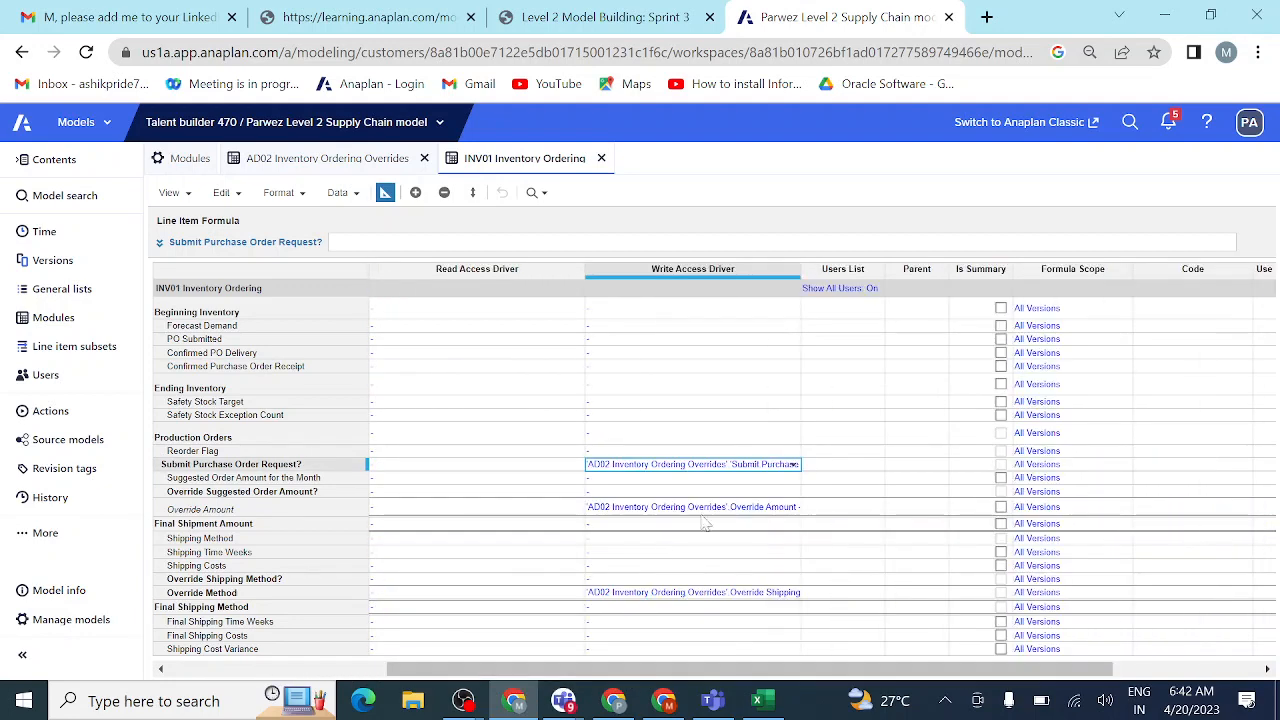
{"action": "left_click", "coordinate": [794, 468]}
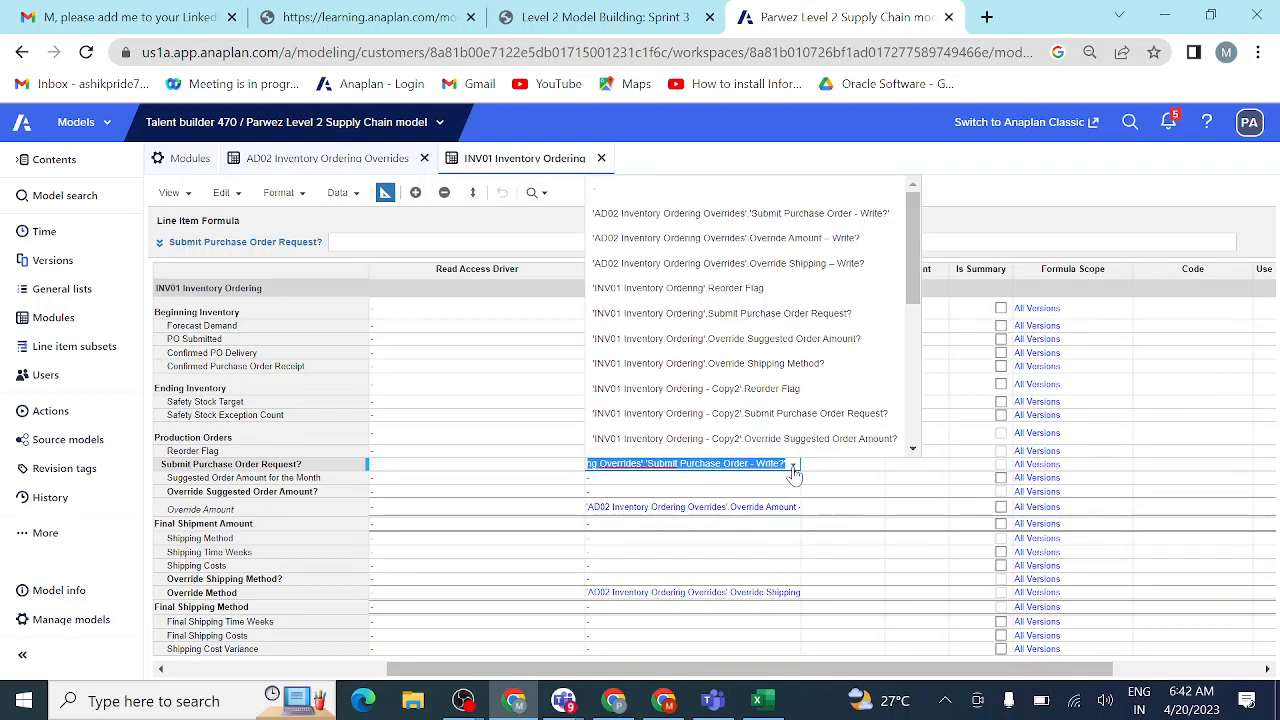
{"action": "key", "text": "BackSpace"}
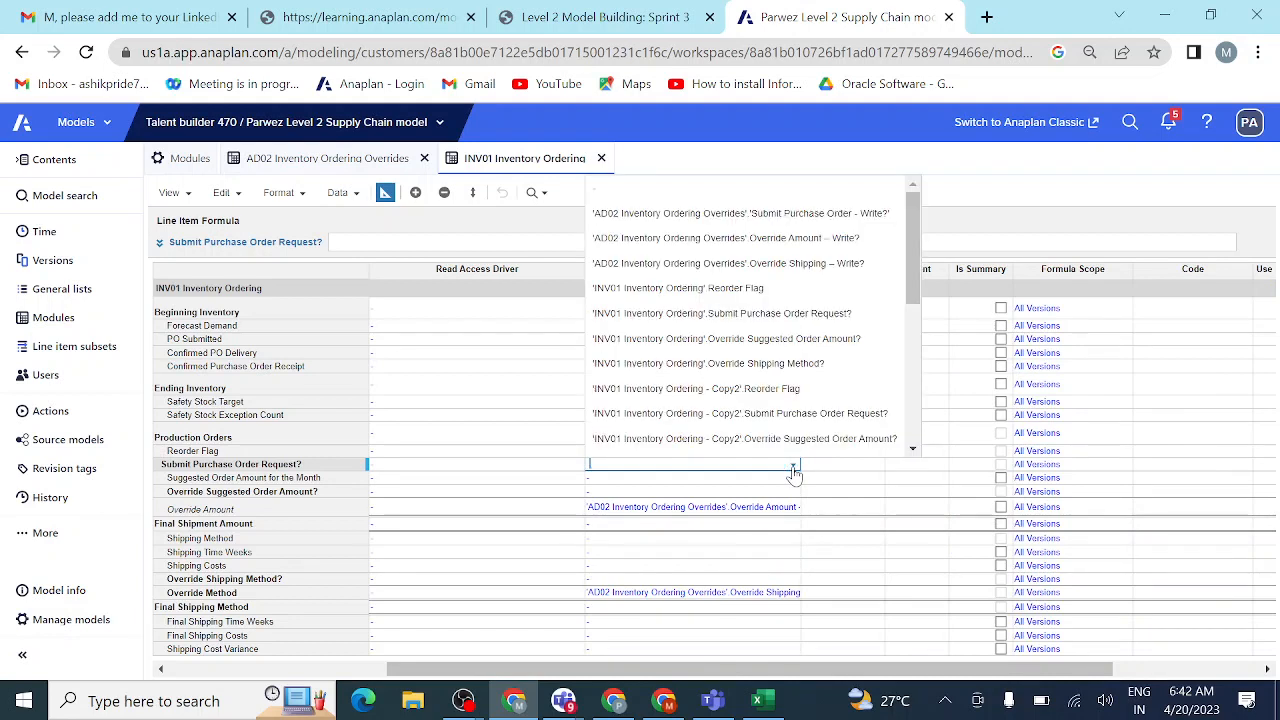
{"action": "left_click", "coordinate": [794, 510]}
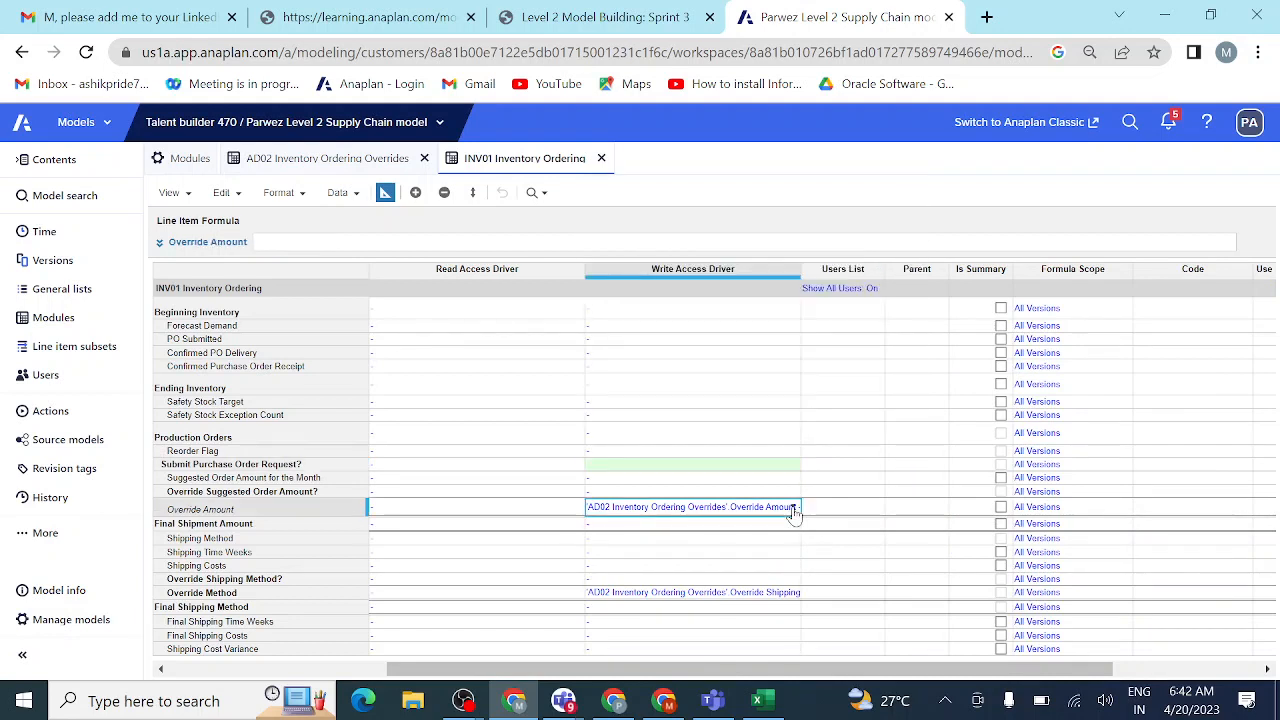
{"action": "left_click", "coordinate": [794, 510]}
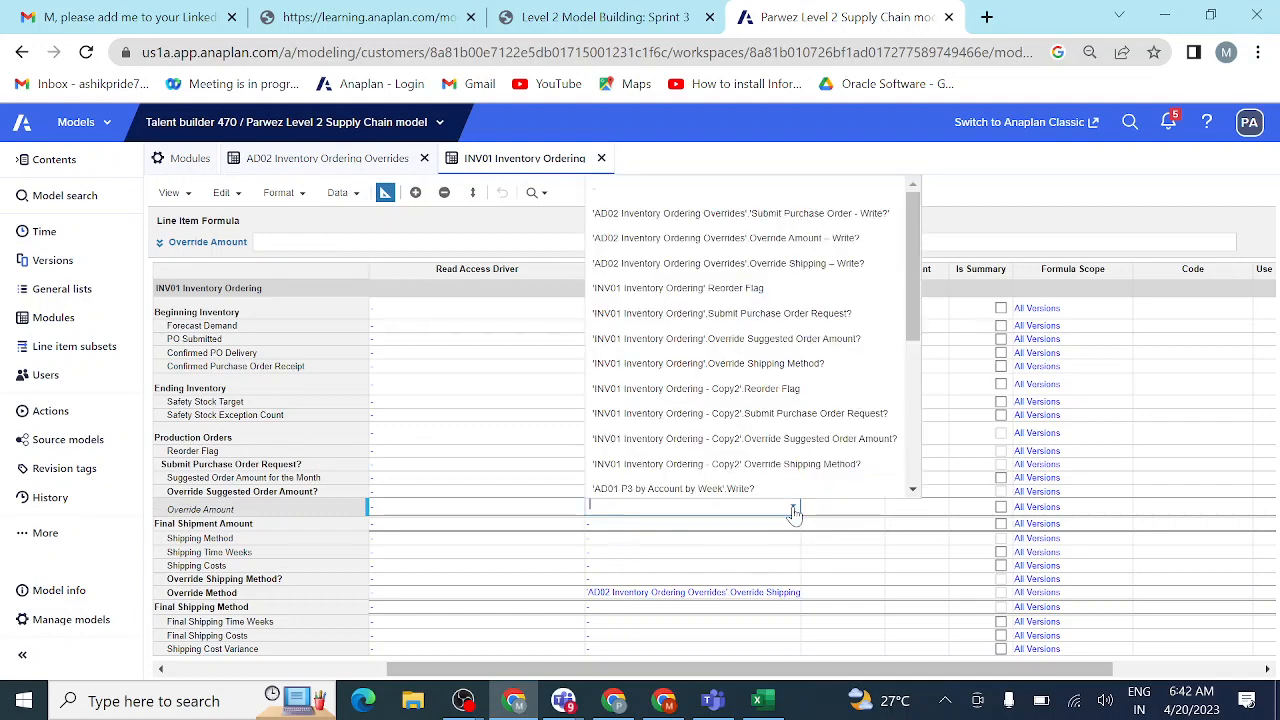
{"action": "left_click", "coordinate": [799, 598]}
{"action": "left_click", "coordinate": [797, 596]}
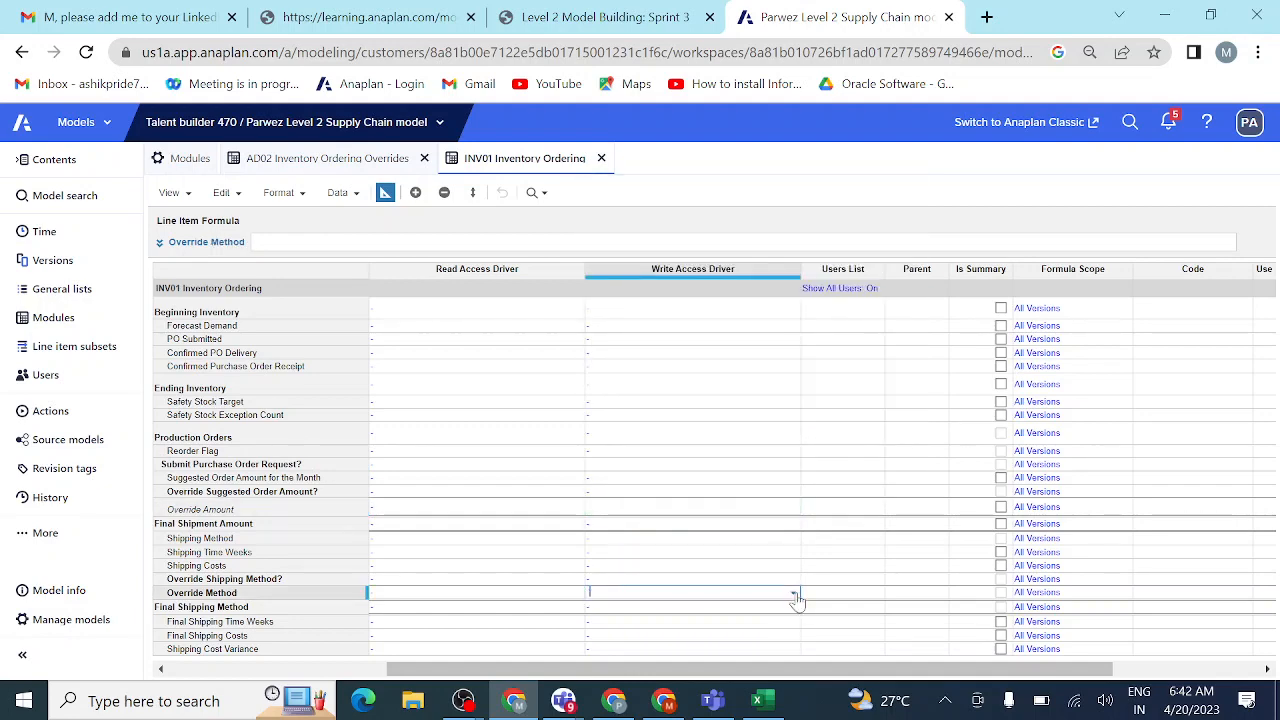
- Return to the INV01 Inventory Ordering grid and check Submit Purchase Order Request? for Week 4 FY20
{"action": "left_click", "coordinate": [565, 580]}
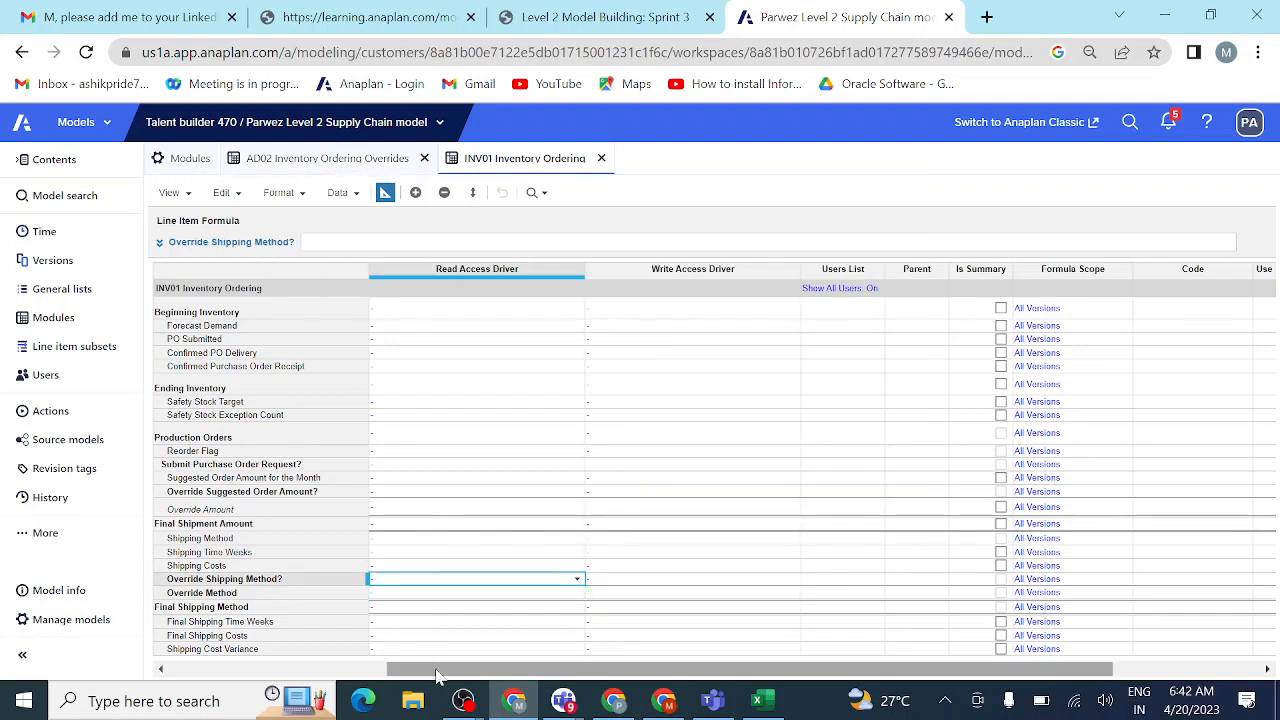
{"action": "left_click_drag", "start_coordinate": [437, 670], "coordinate": [155, 688]}
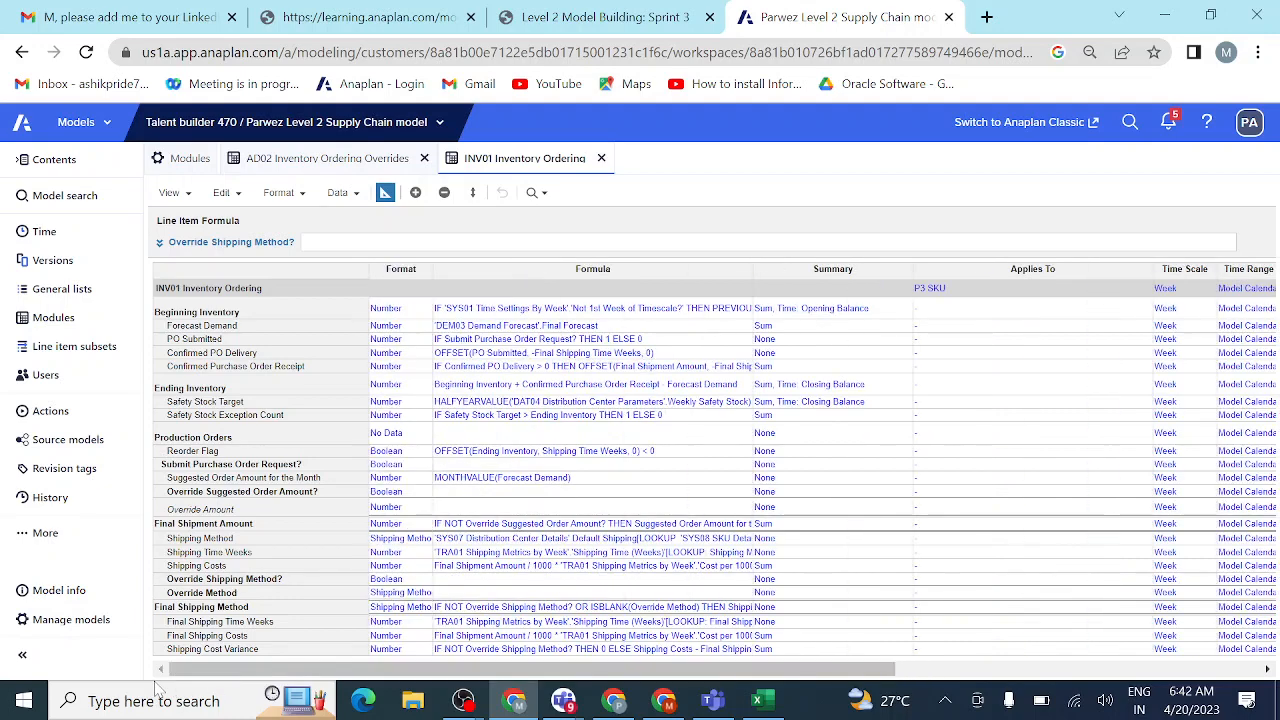
{"action": "left_click", "coordinate": [385, 195]}
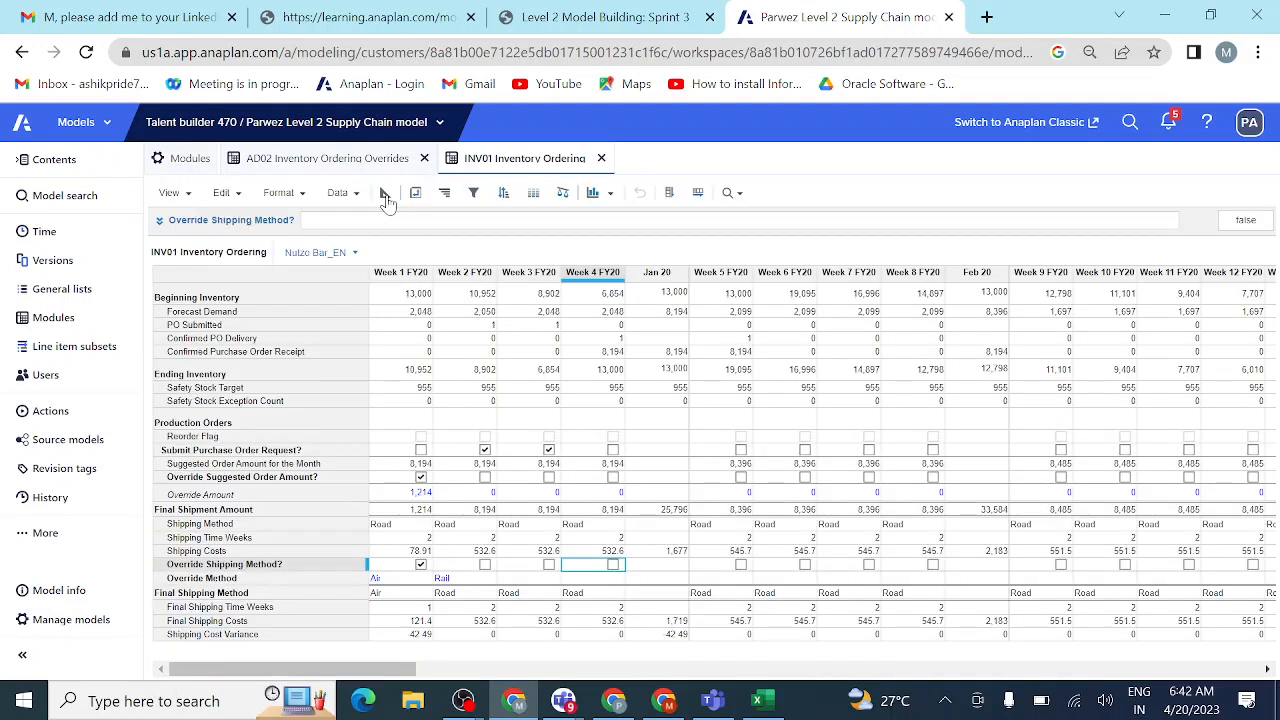
{"action": "left_click", "coordinate": [614, 451]}
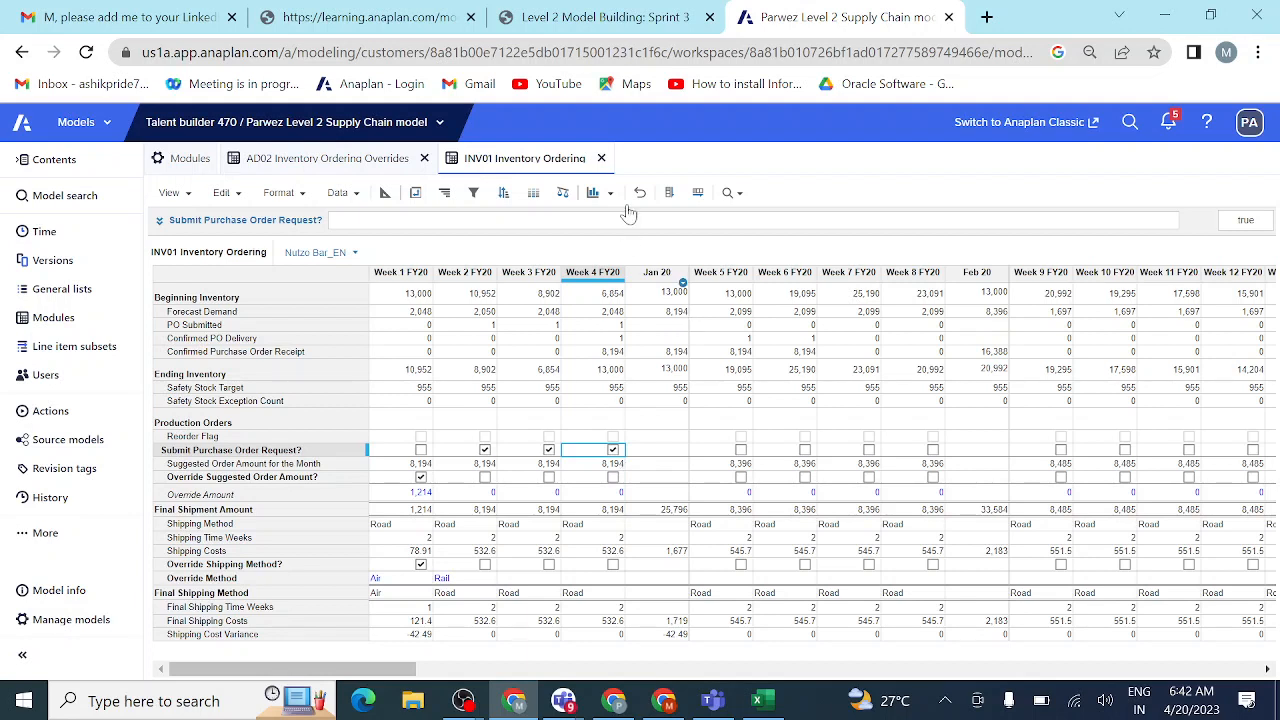
- Following the course example grid, check Override Suggested Order Amount? in INV01 for Week 3 and Week 4 FY20, and uncheck it for Week 1 FY20
{"action": "mouse_move", "coordinate": [620, 26]}
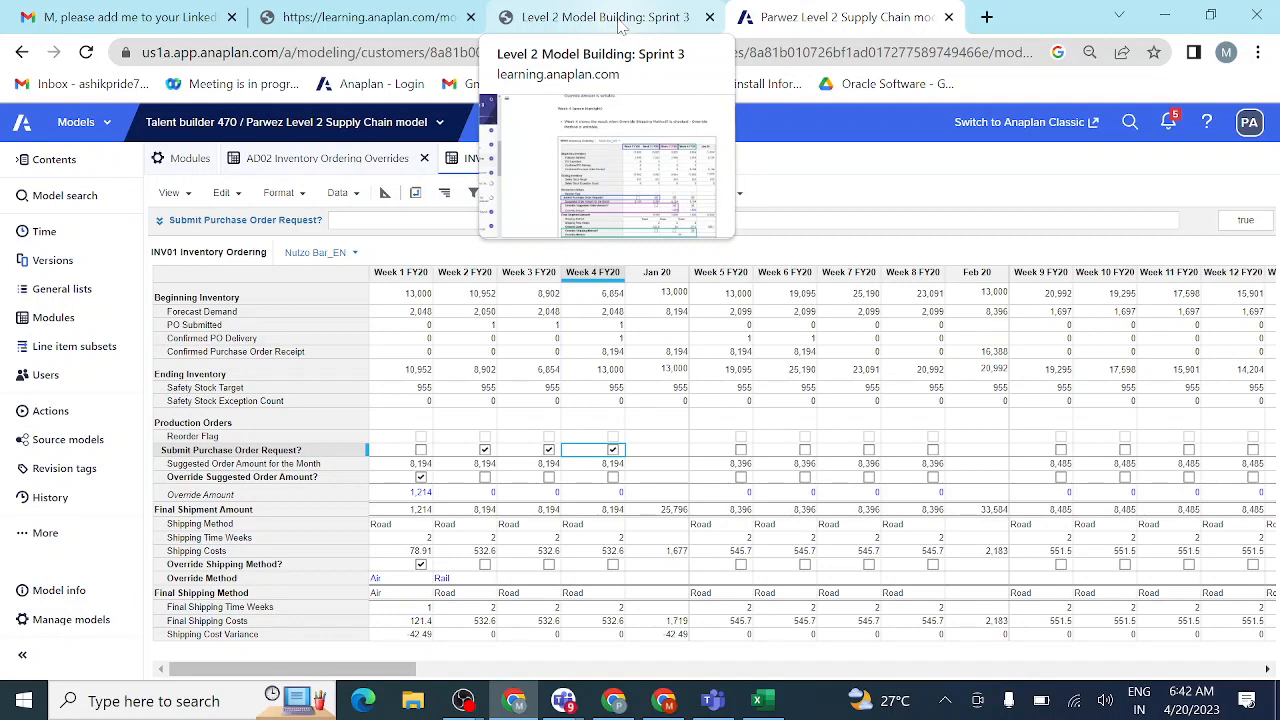
{"action": "left_click", "coordinate": [620, 26]}
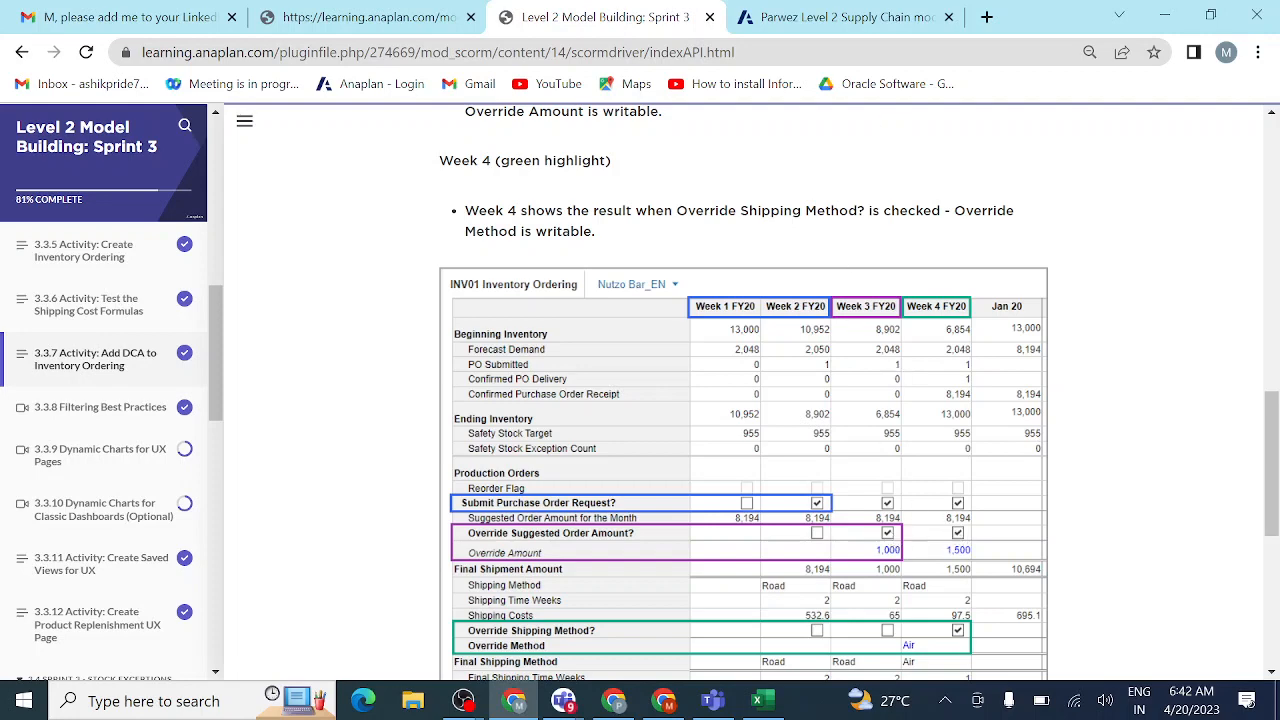
{"action": "left_click", "coordinate": [828, 20]}
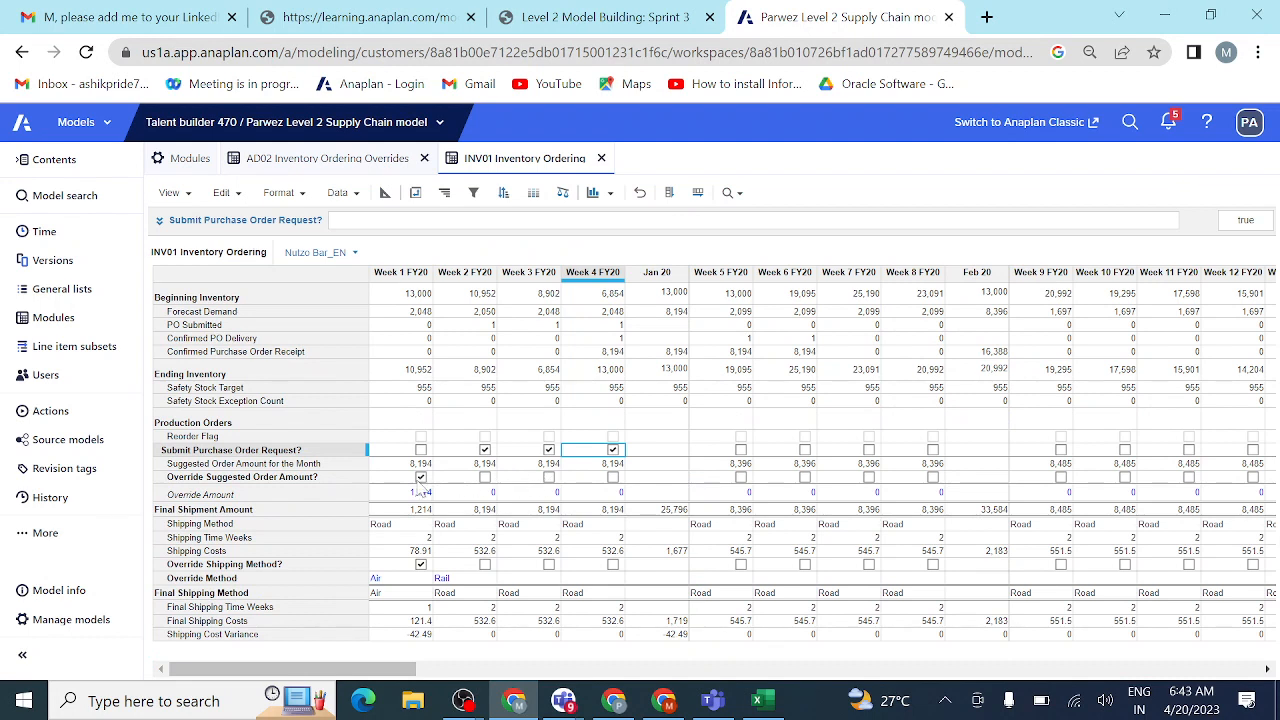
{"action": "left_click", "coordinate": [549, 478]}
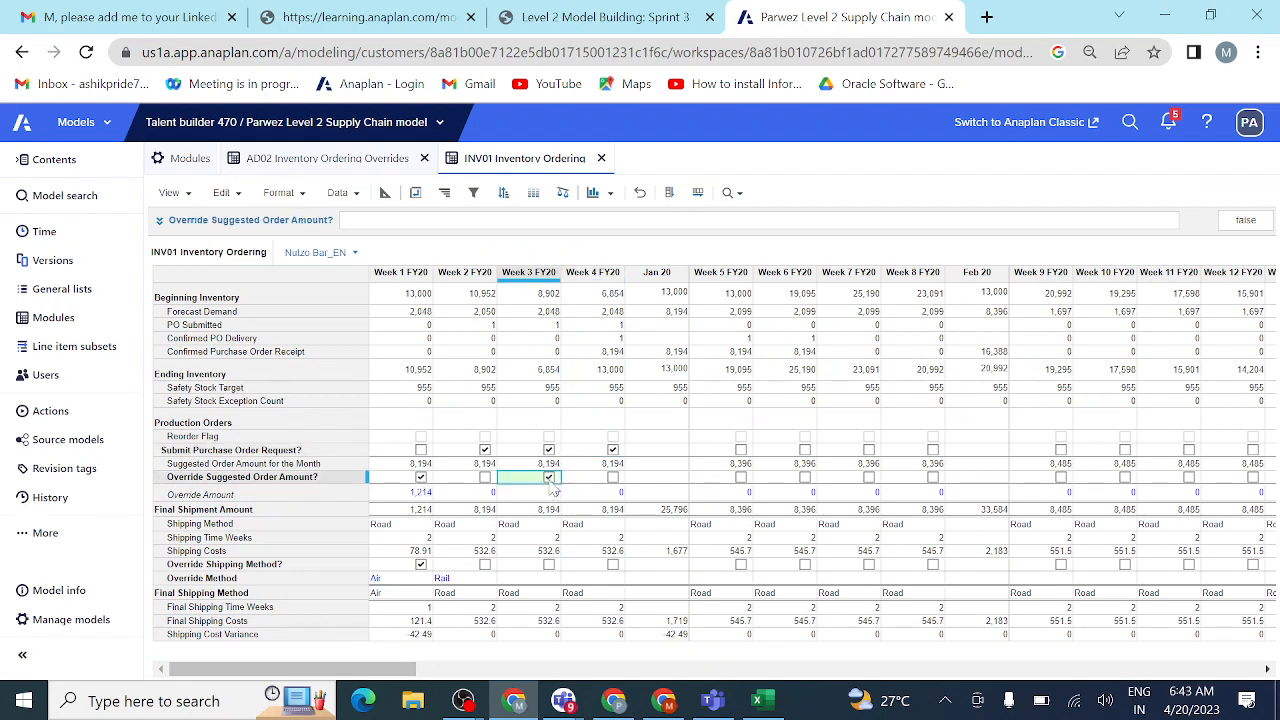
{"action": "left_click", "coordinate": [614, 480]}
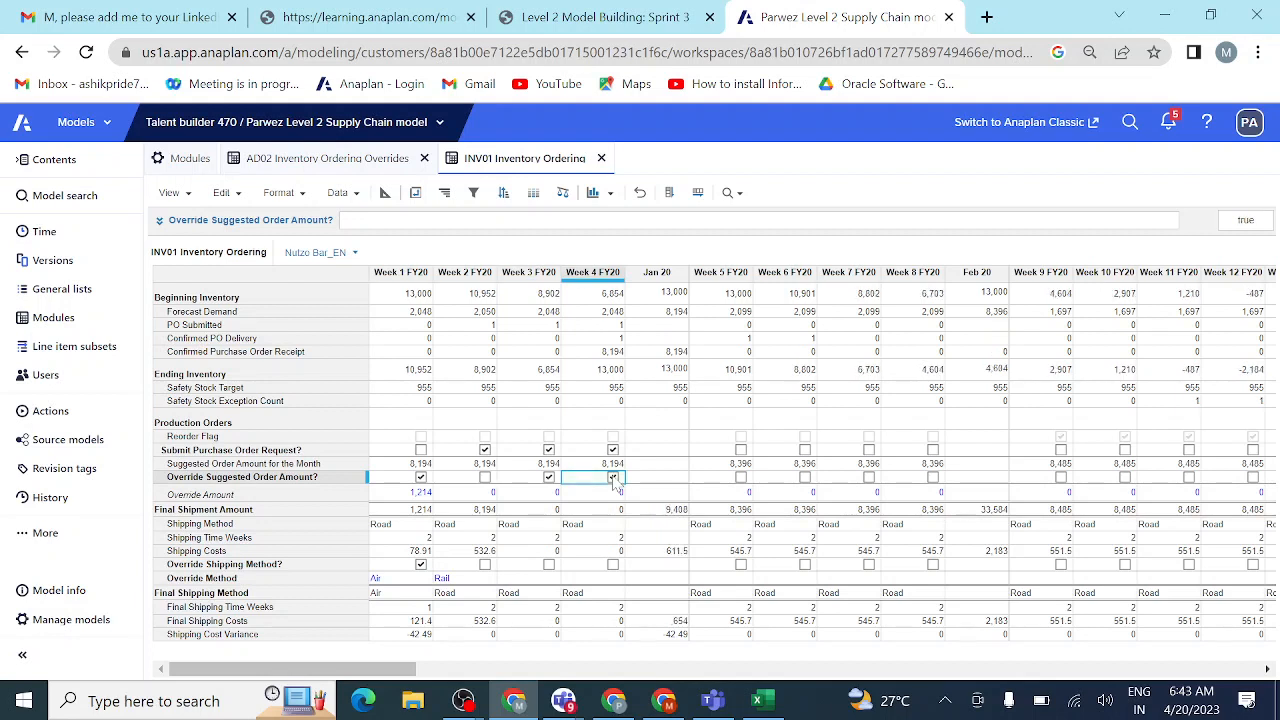
{"action": "left_click", "coordinate": [421, 478]}
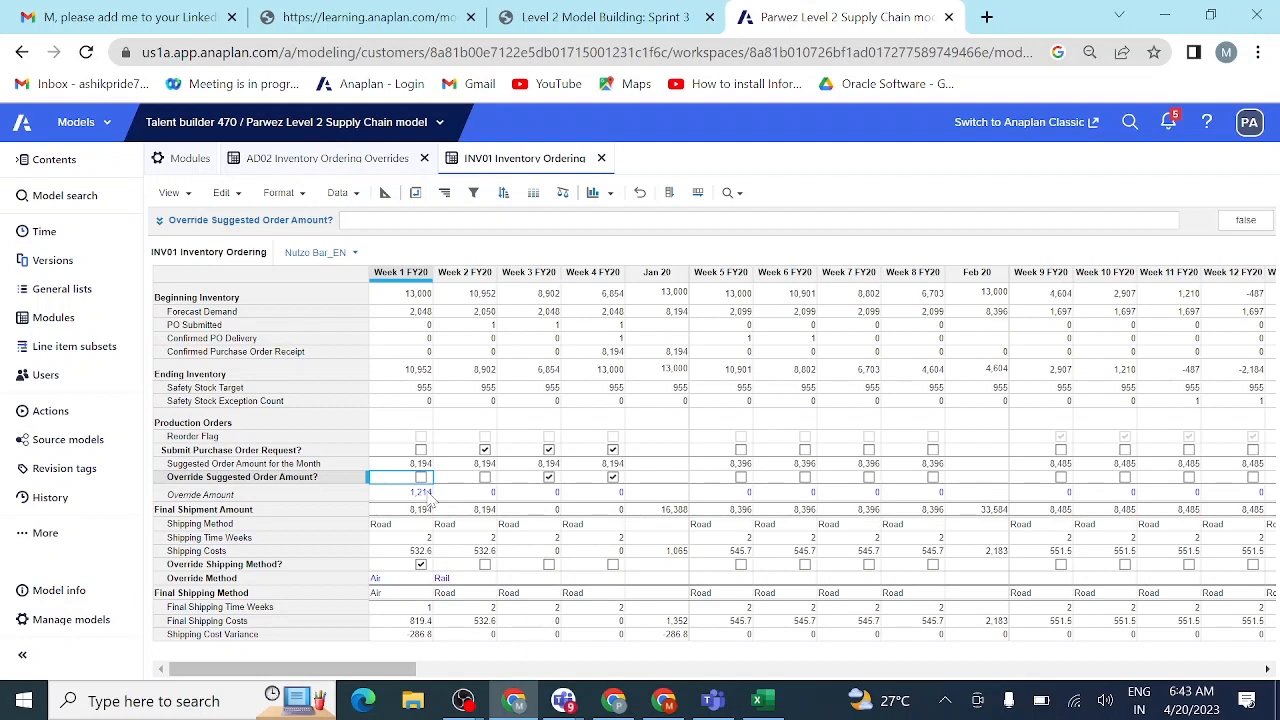
{"action": "left_click", "coordinate": [428, 495]}
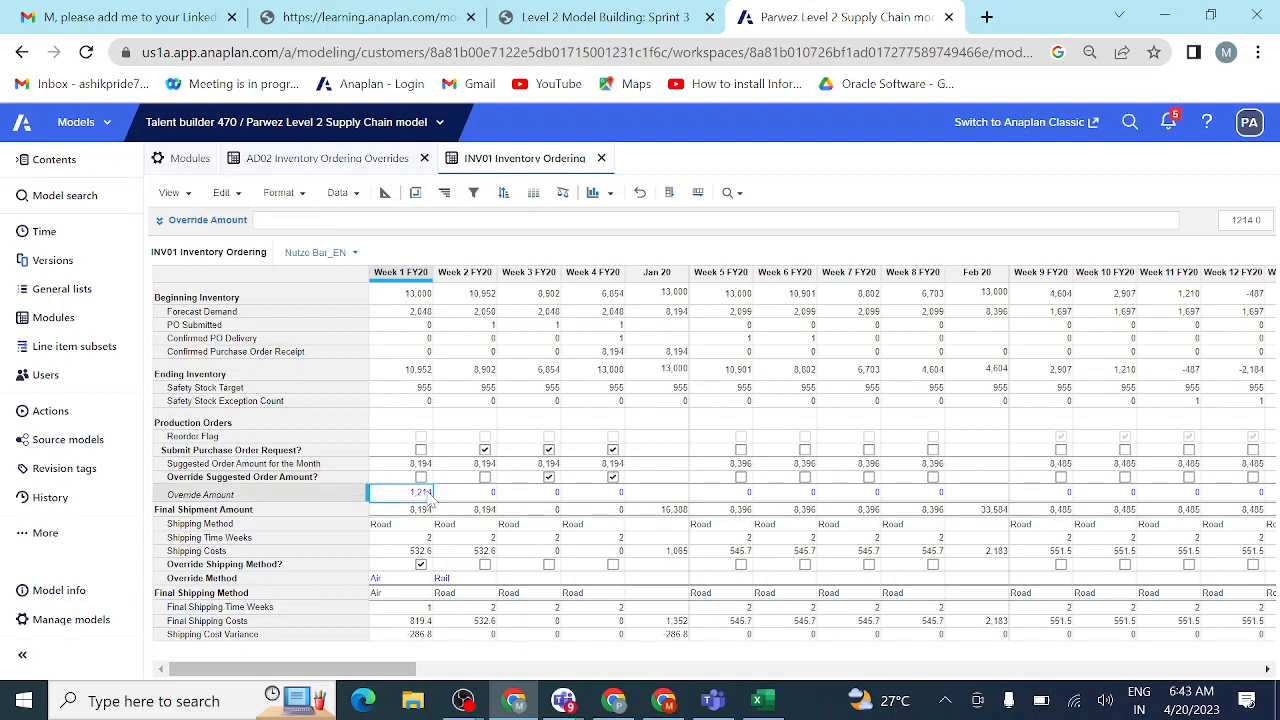
- Following the course example grid, check Override Shipping Method? in INV01 for Week 4 FY20 and uncheck it for Week 1 FY20
{"action": "left_click", "coordinate": [605, 17]}
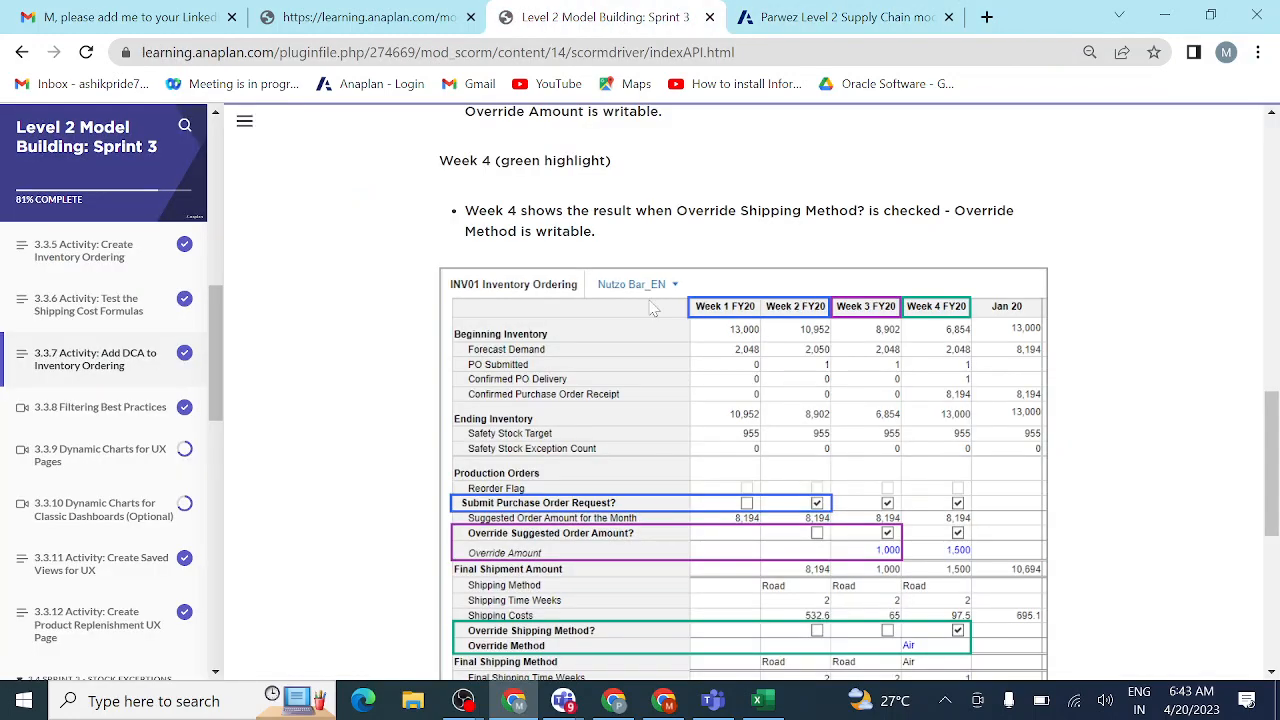
{"action": "scroll", "coordinate": [718, 490], "scroll_direction": "down", "scroll_amount": 2}
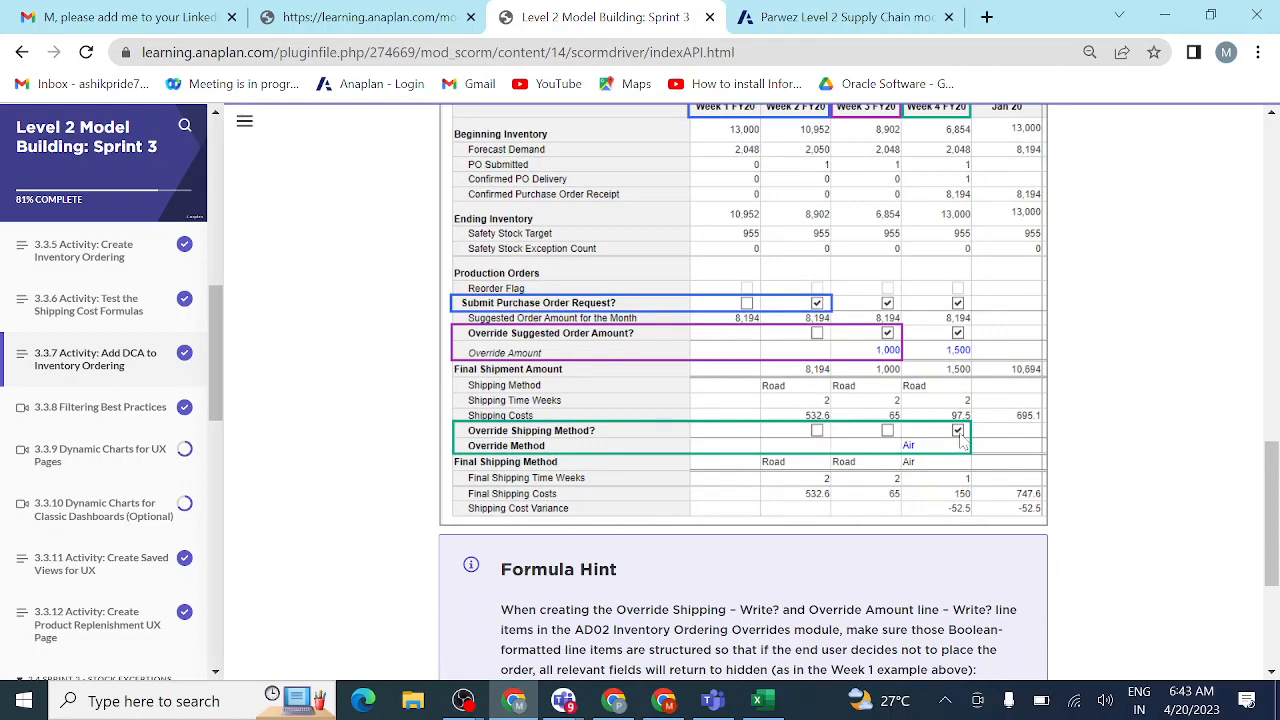
{"action": "left_click", "coordinate": [818, 20]}
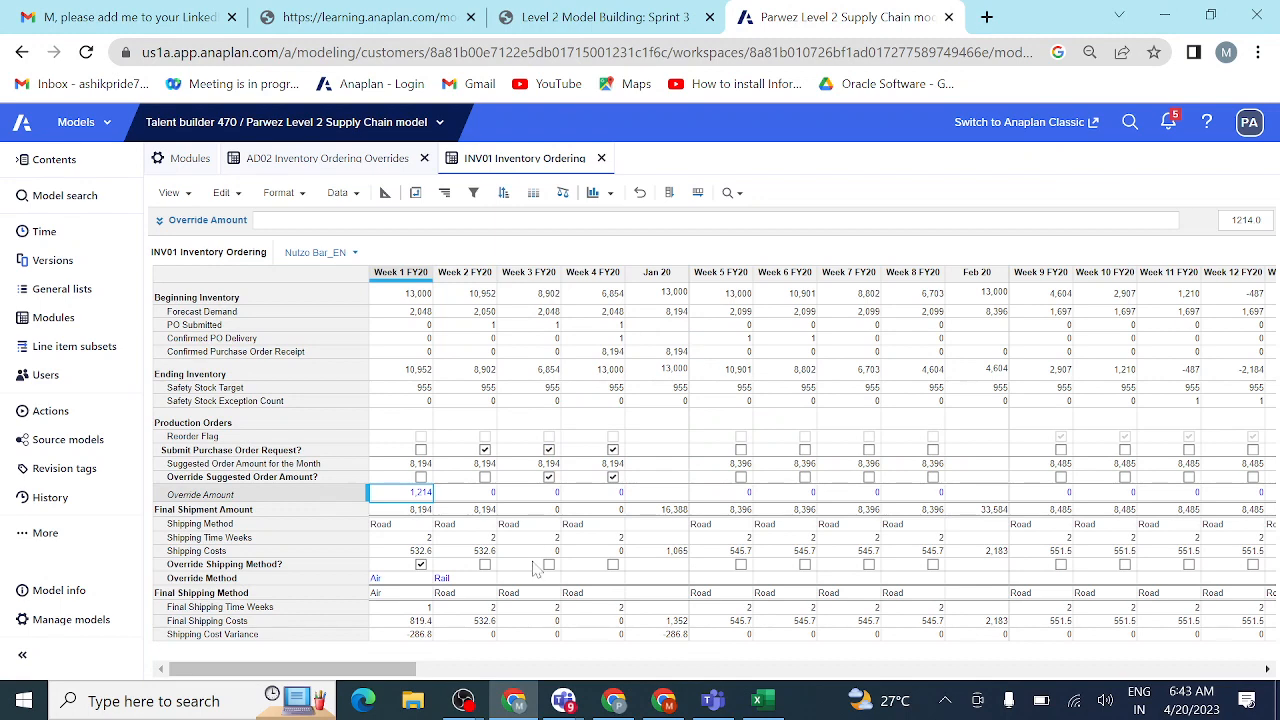
{"action": "left_click", "coordinate": [330, 566]}
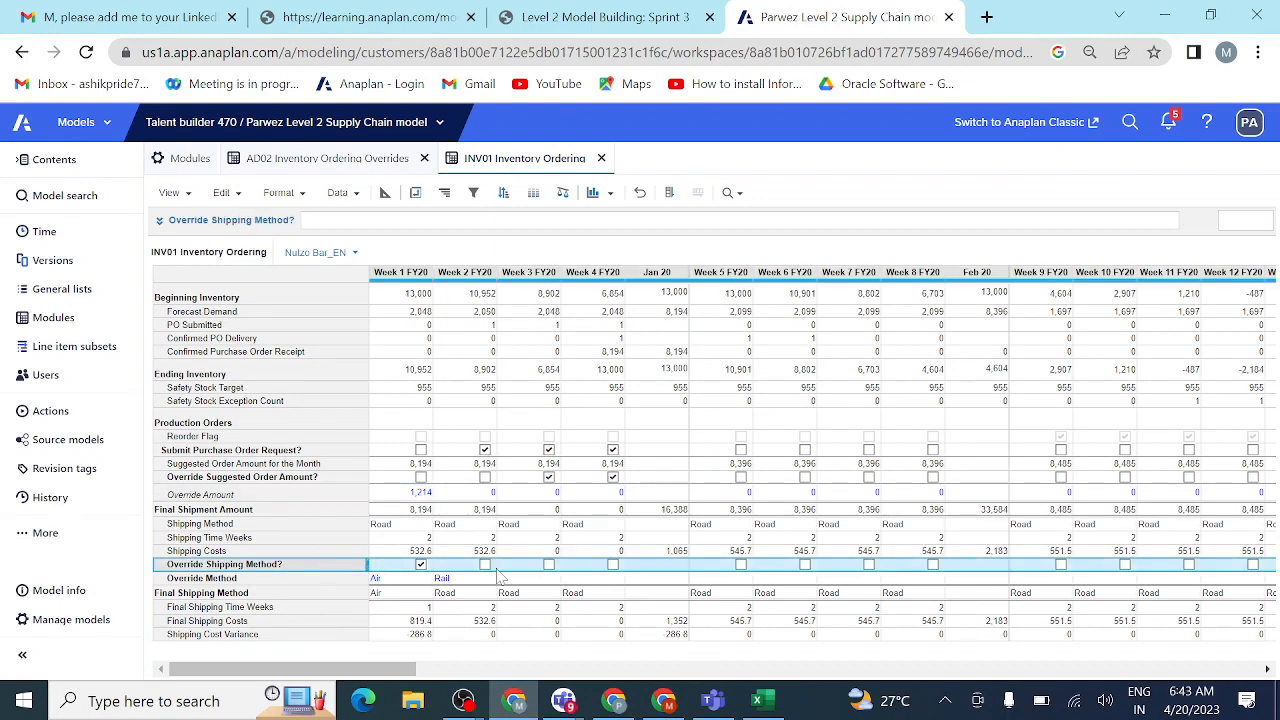
{"action": "left_click", "coordinate": [613, 565]}
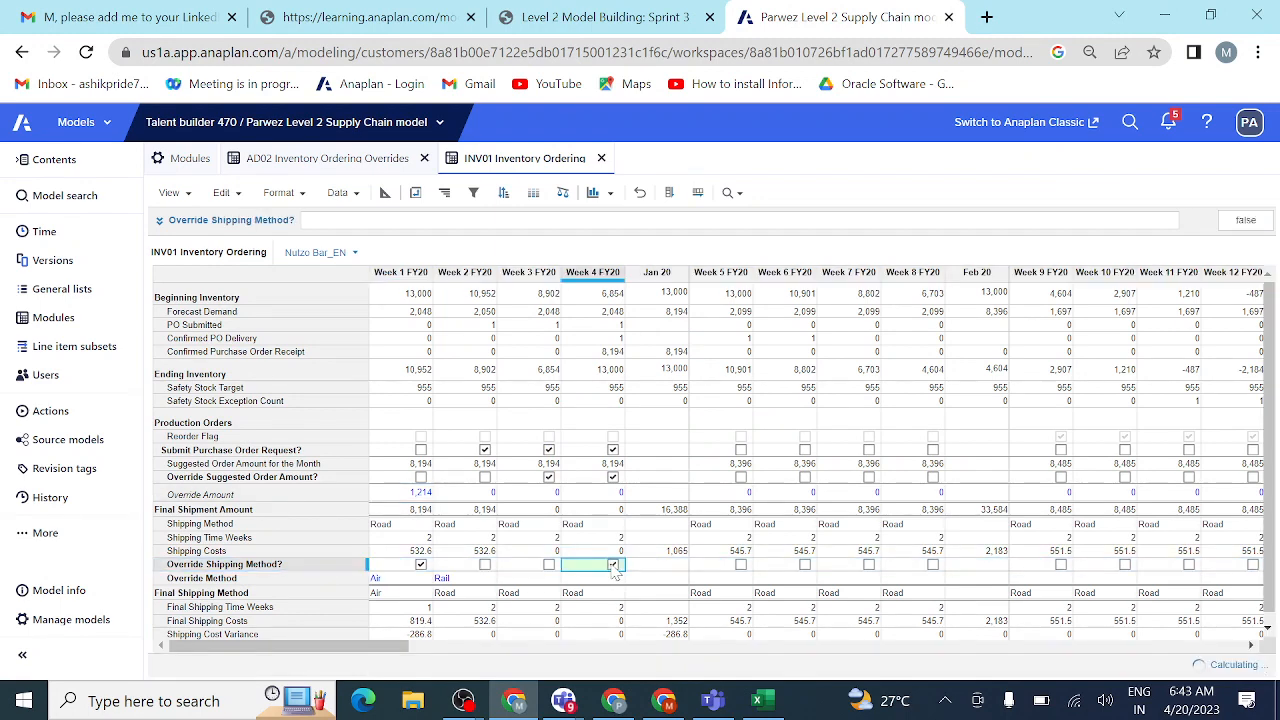
{"action": "left_click", "coordinate": [420, 566]}
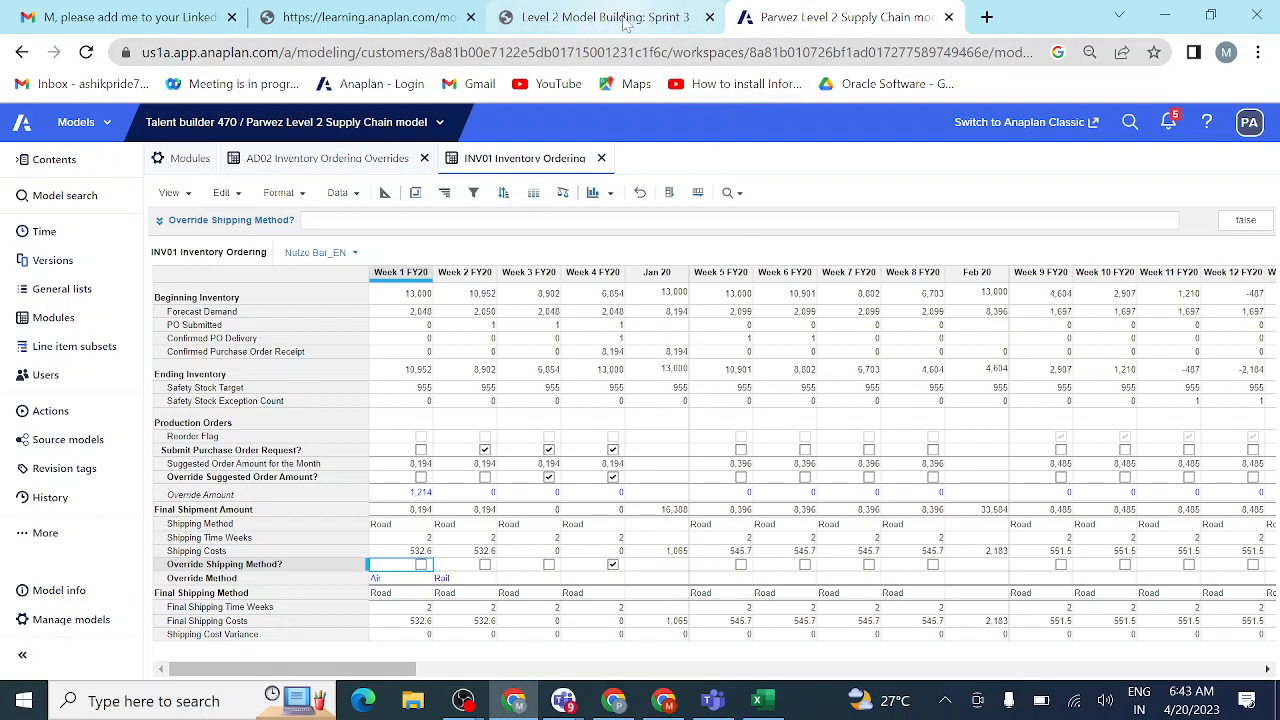
- In the INV01 blueprint, set the Write Access Driver of Submit Purchase Order Request? to 'AD02 Inventory Ordering Overrides'.'Submit Purchase Order - Write?'
{"action": "left_click", "coordinate": [384, 195]}
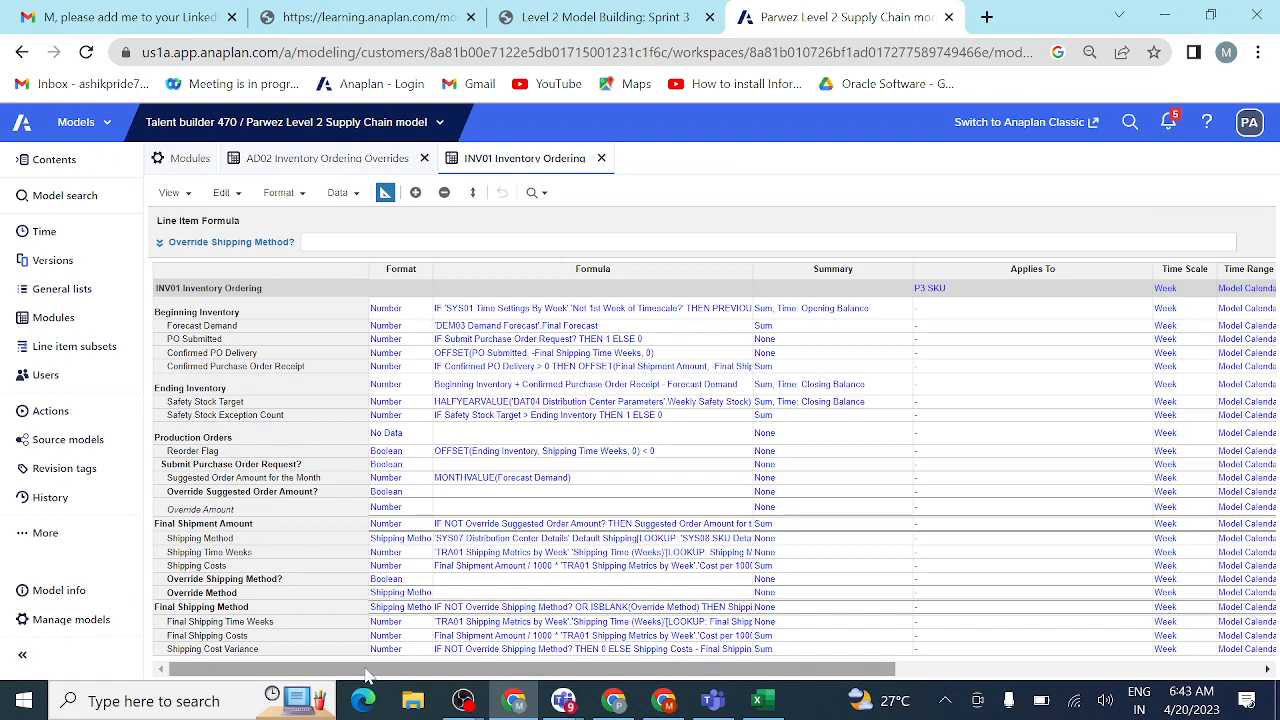
{"action": "left_click_drag", "start_coordinate": [374, 672], "coordinate": [557, 672]}
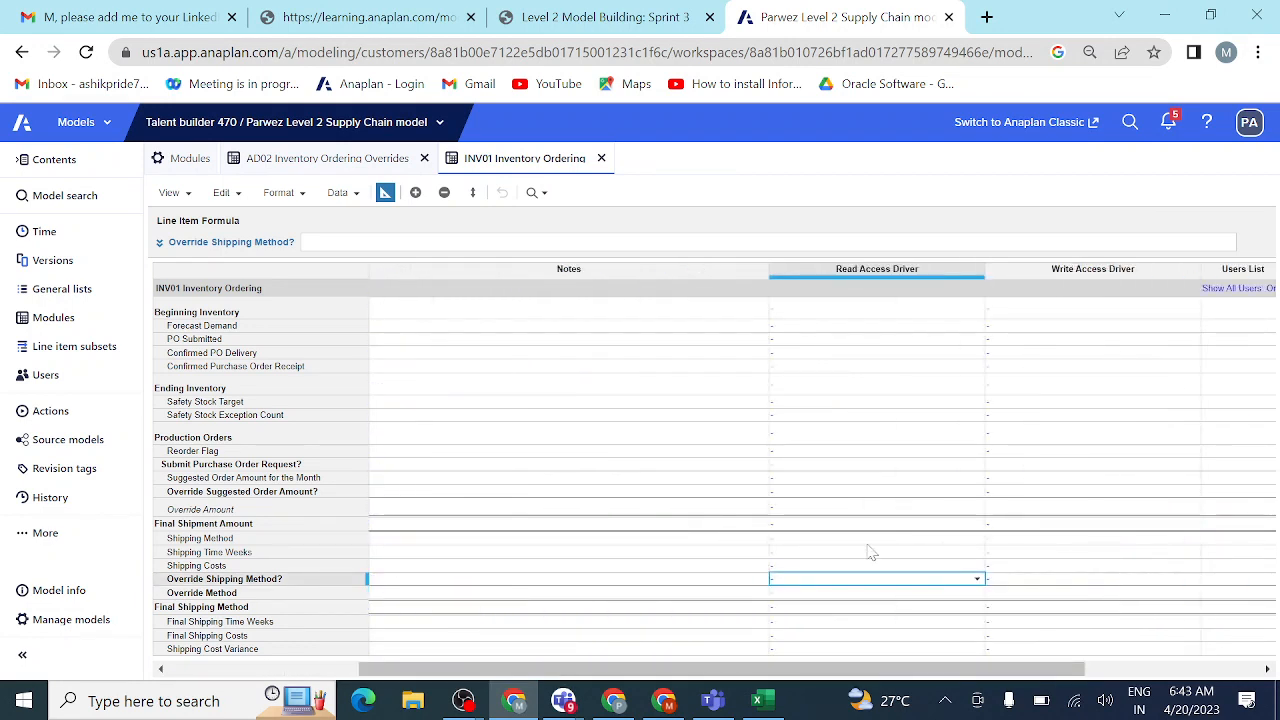
{"action": "left_click", "coordinate": [298, 466]}
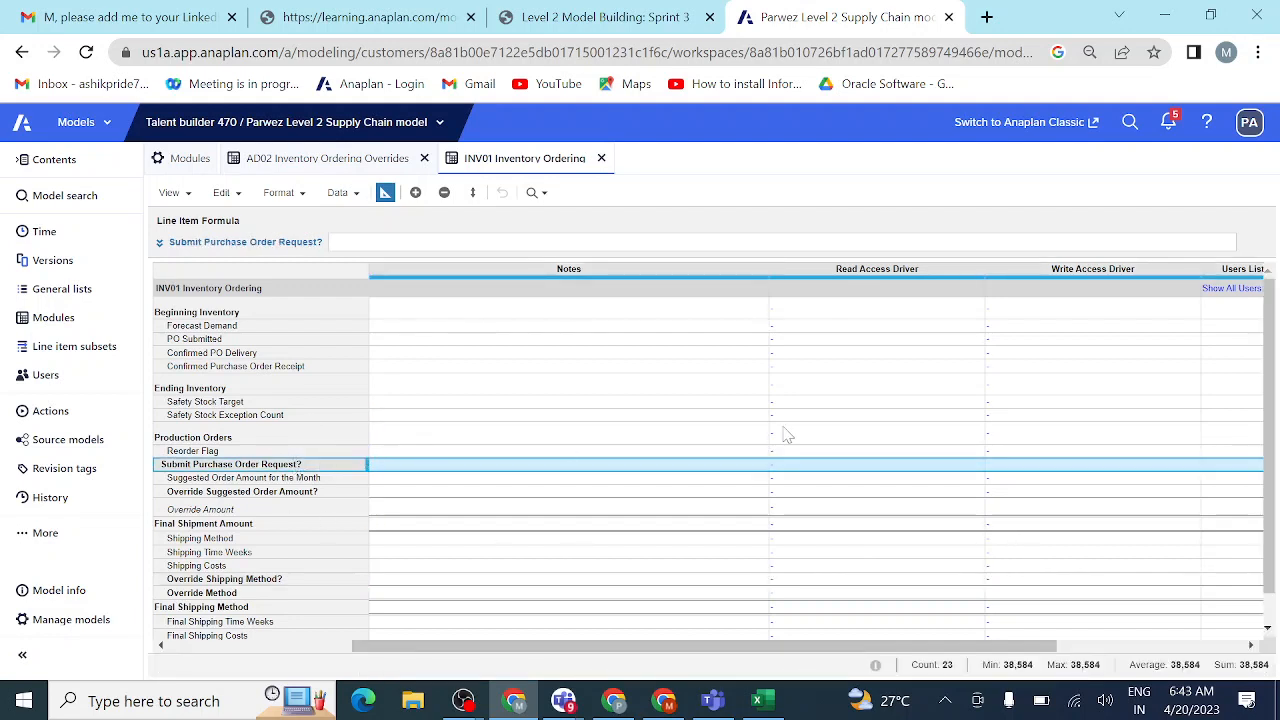
{"action": "left_click", "coordinate": [1192, 467]}
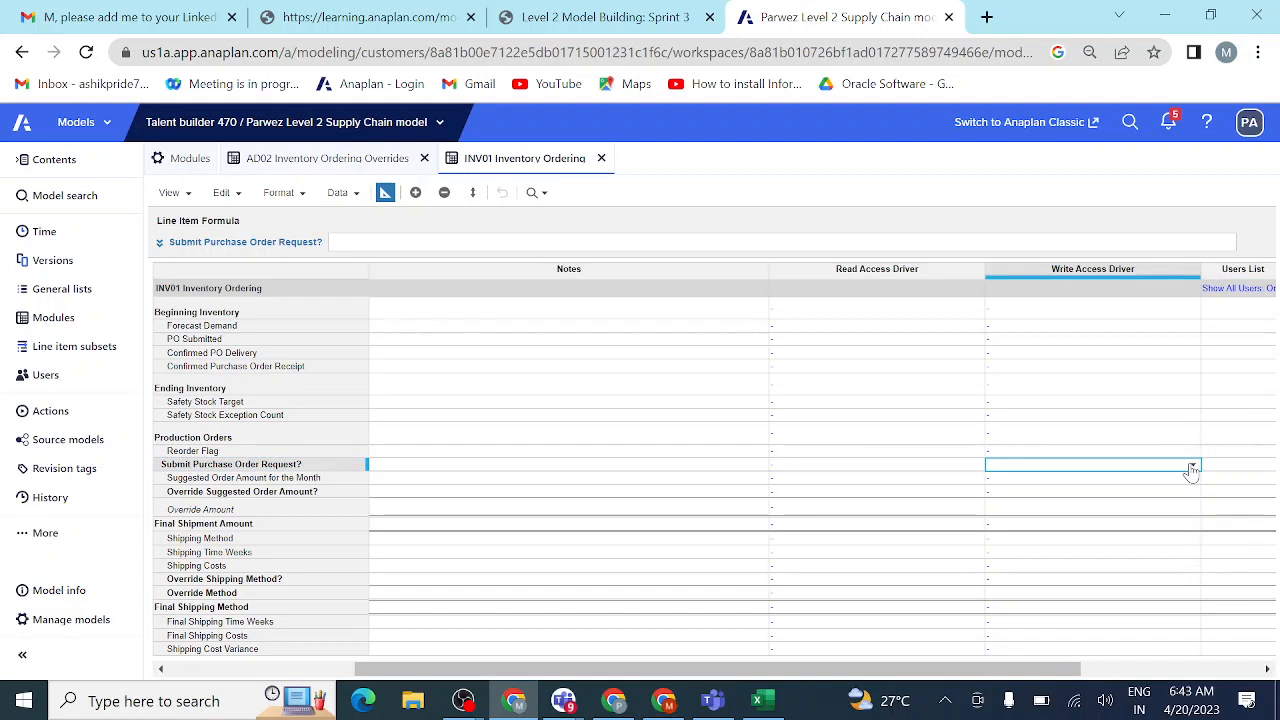
{"action": "left_click", "coordinate": [1195, 469]}
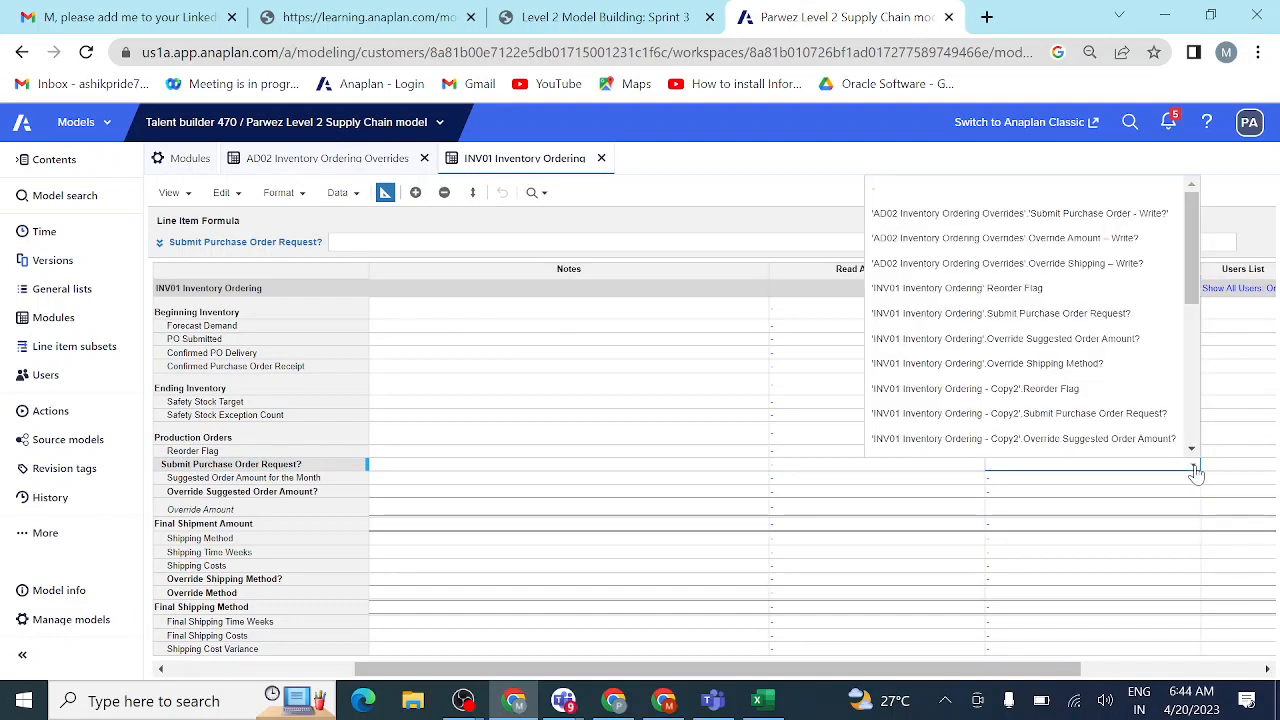
{"action": "left_click", "coordinate": [1125, 214]}
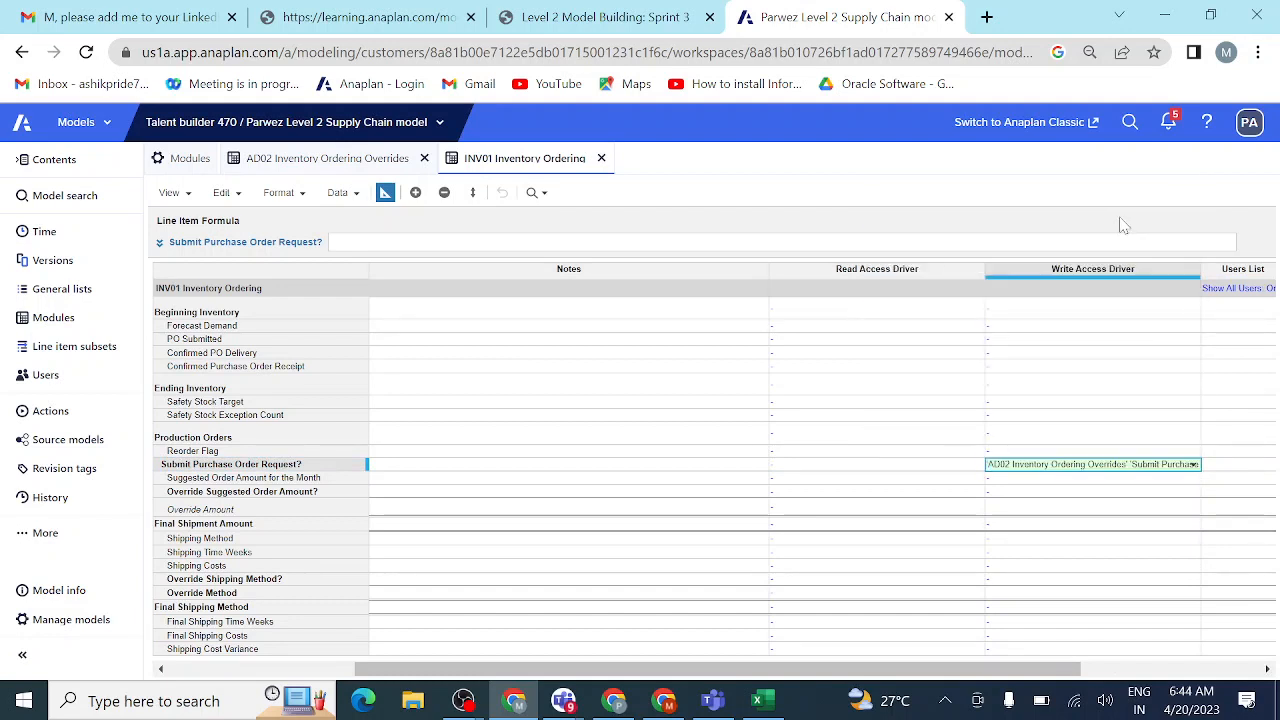
- Set the Write Access Driver of Override Amount to 'AD02 Inventory Ordering Overrides'.Override Amount – Write?
{"action": "left_click", "coordinate": [1084, 513]}
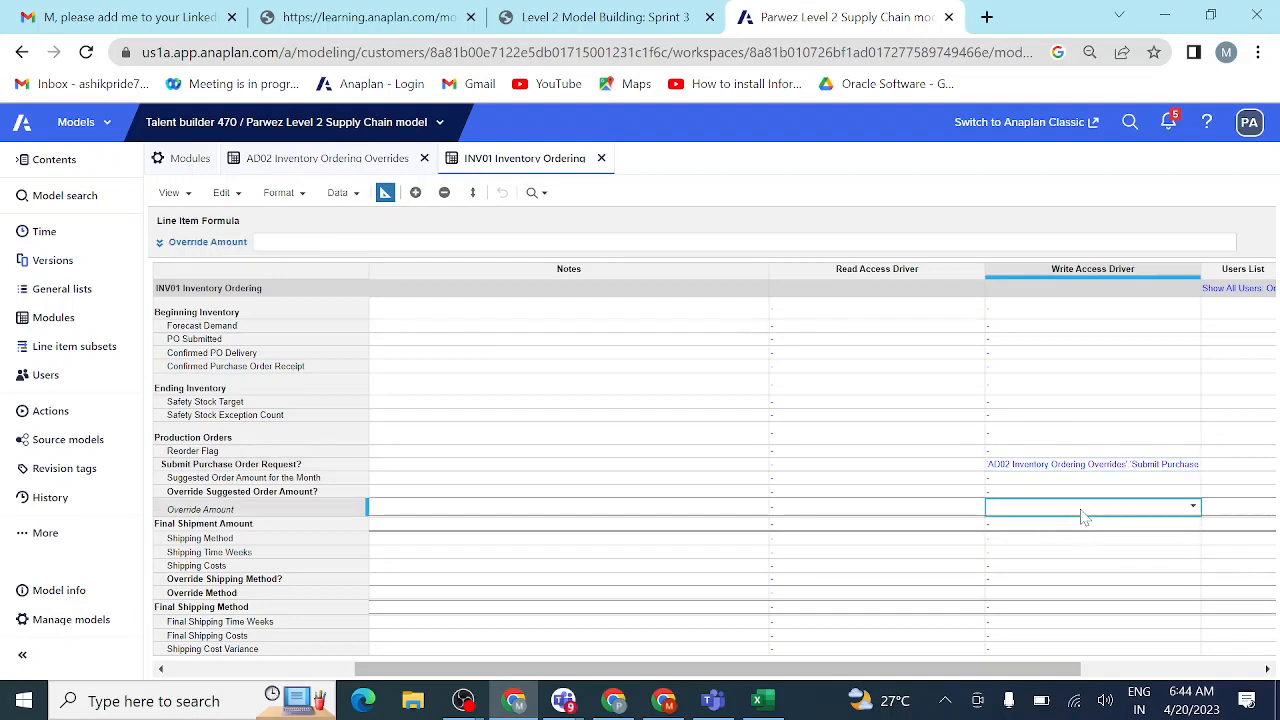
{"action": "left_click", "coordinate": [1194, 508]}
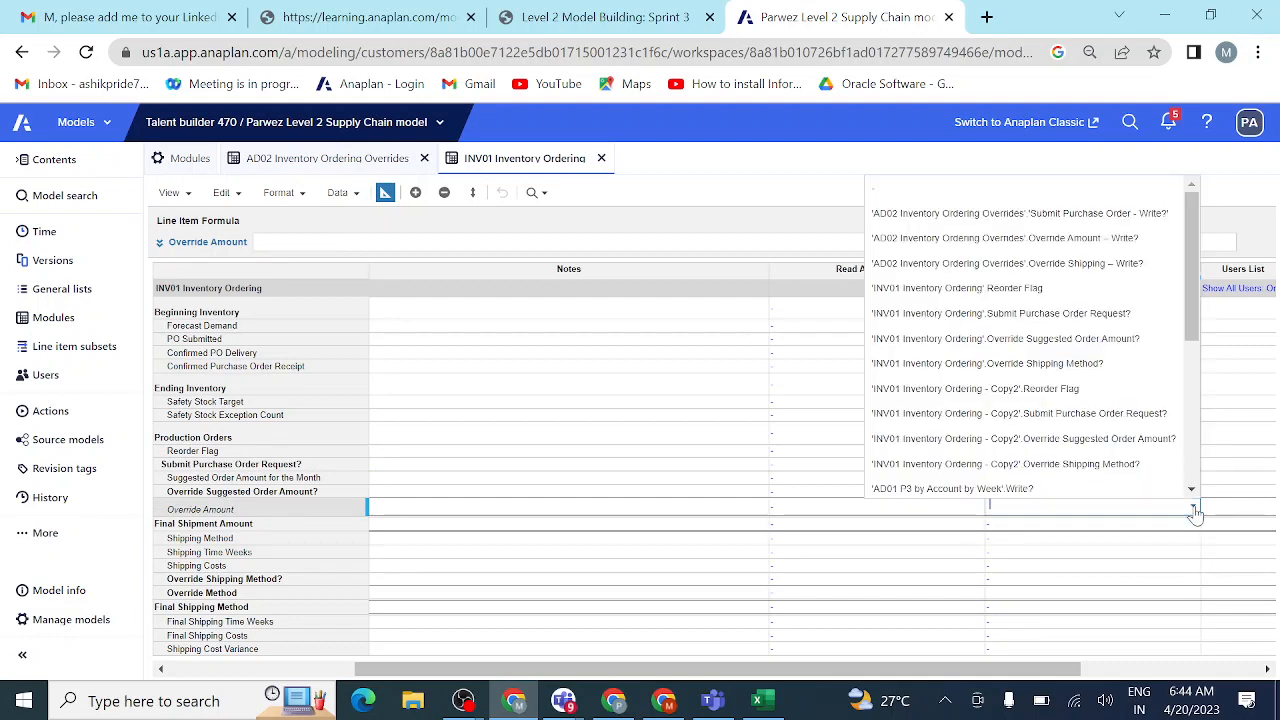
{"action": "left_click", "coordinate": [1106, 240]}
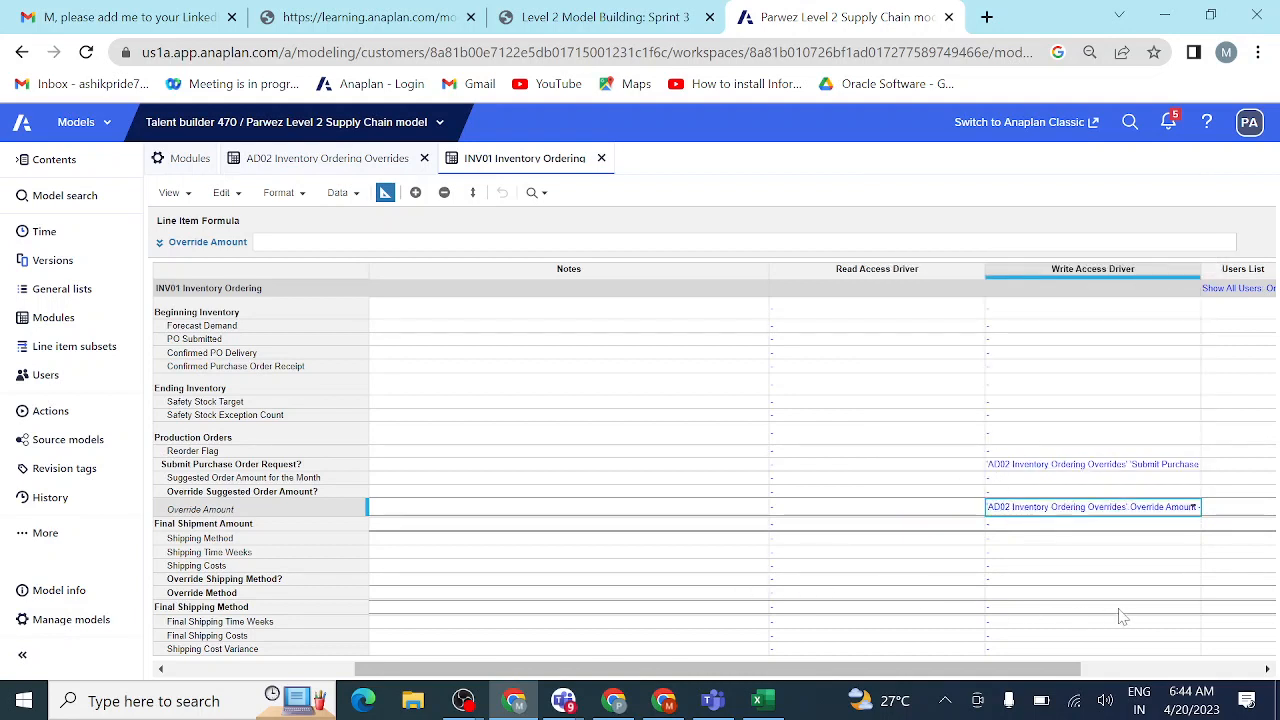
- Set the Write Access Driver of Override Method to 'AD02 Inventory Ordering Overrides'.Override Shipping – Write?
{"action": "left_click", "coordinate": [1040, 579]}
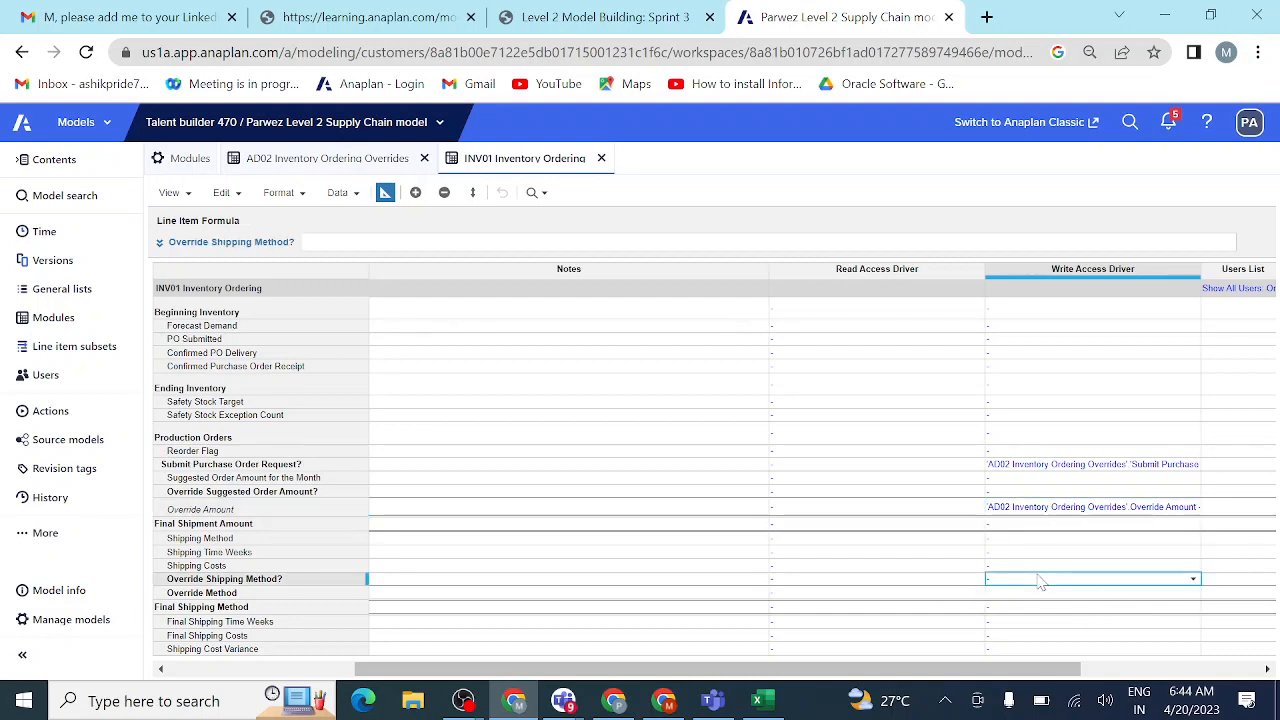
{"action": "left_click", "coordinate": [333, 597]}
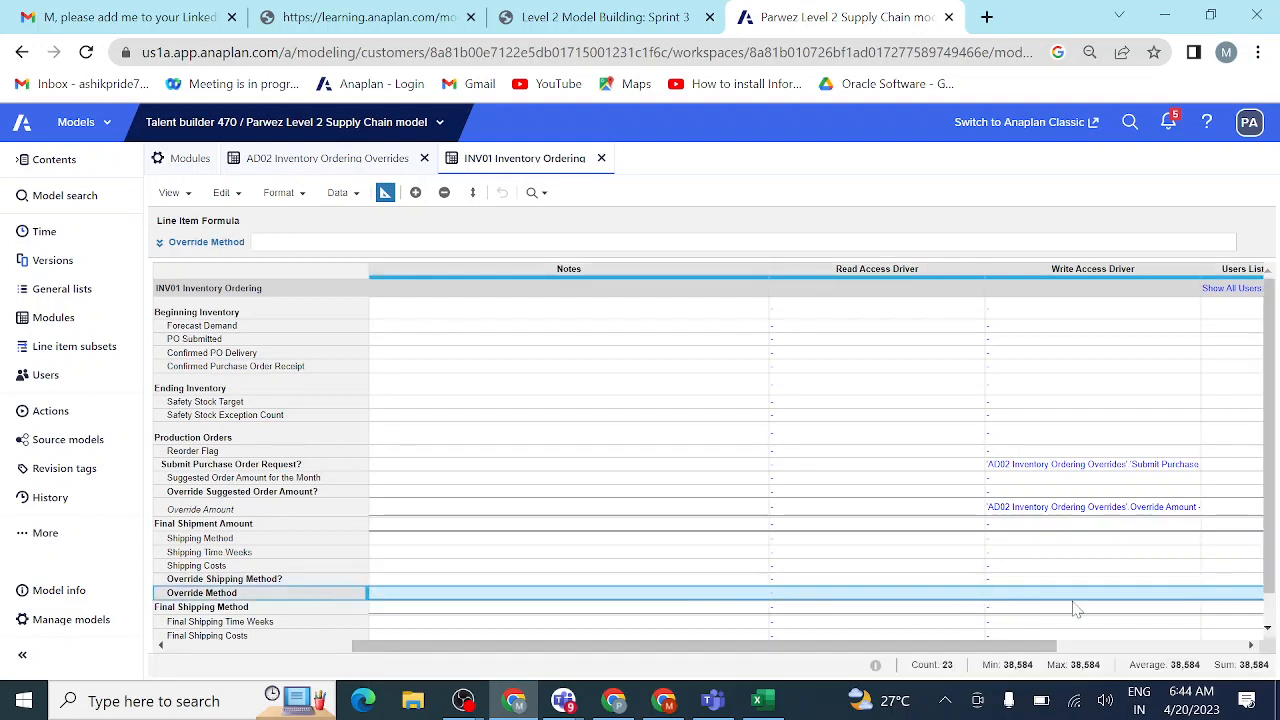
{"action": "left_click", "coordinate": [1177, 595]}
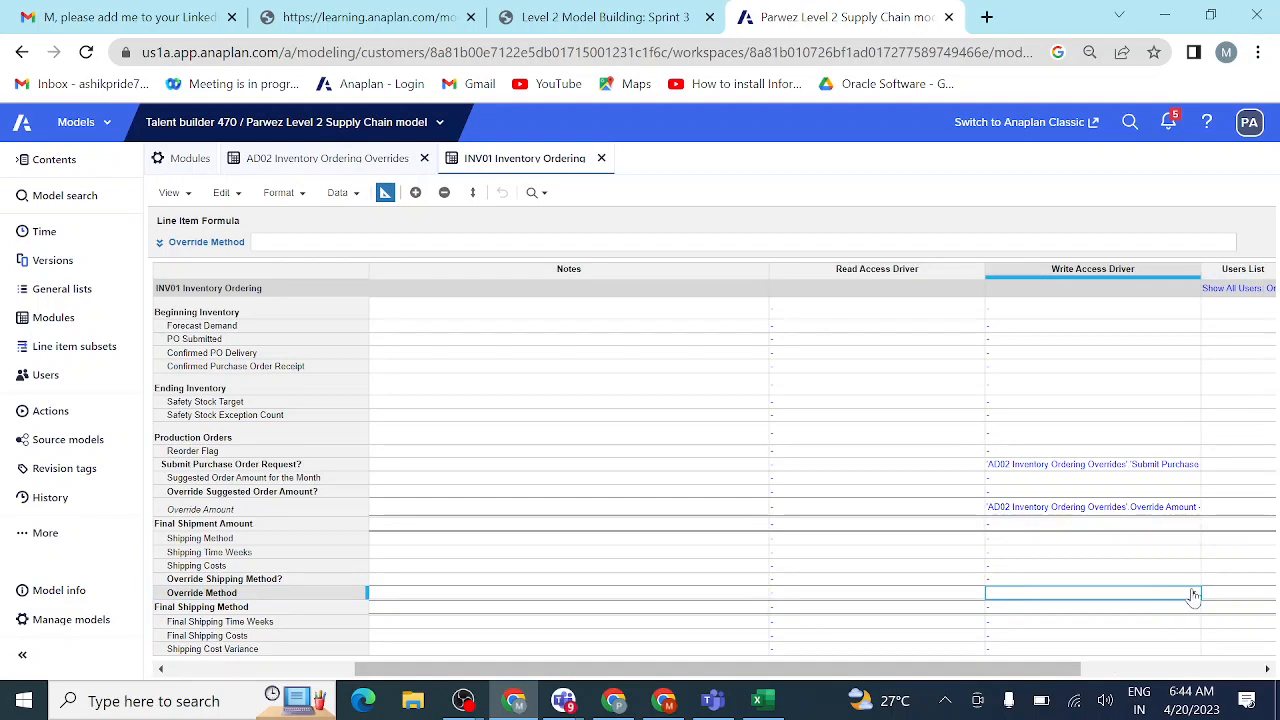
{"action": "left_click", "coordinate": [1193, 595]}
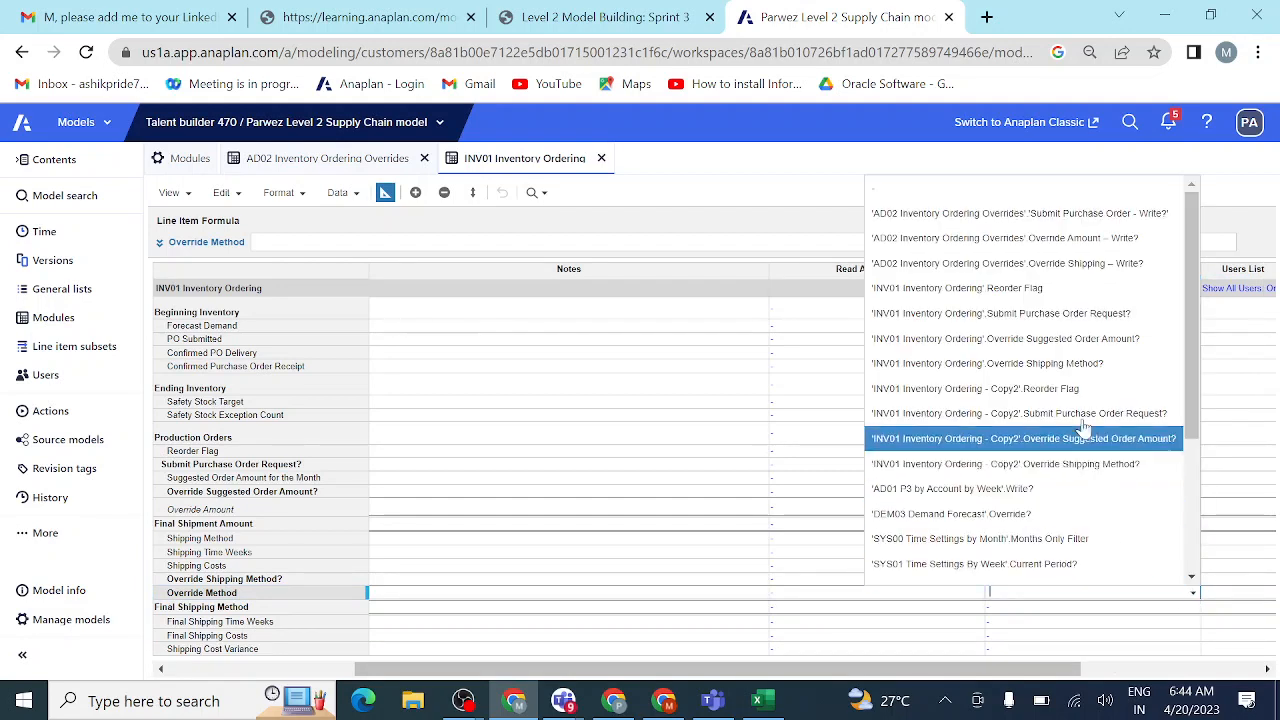
{"action": "left_click", "coordinate": [1066, 265]}
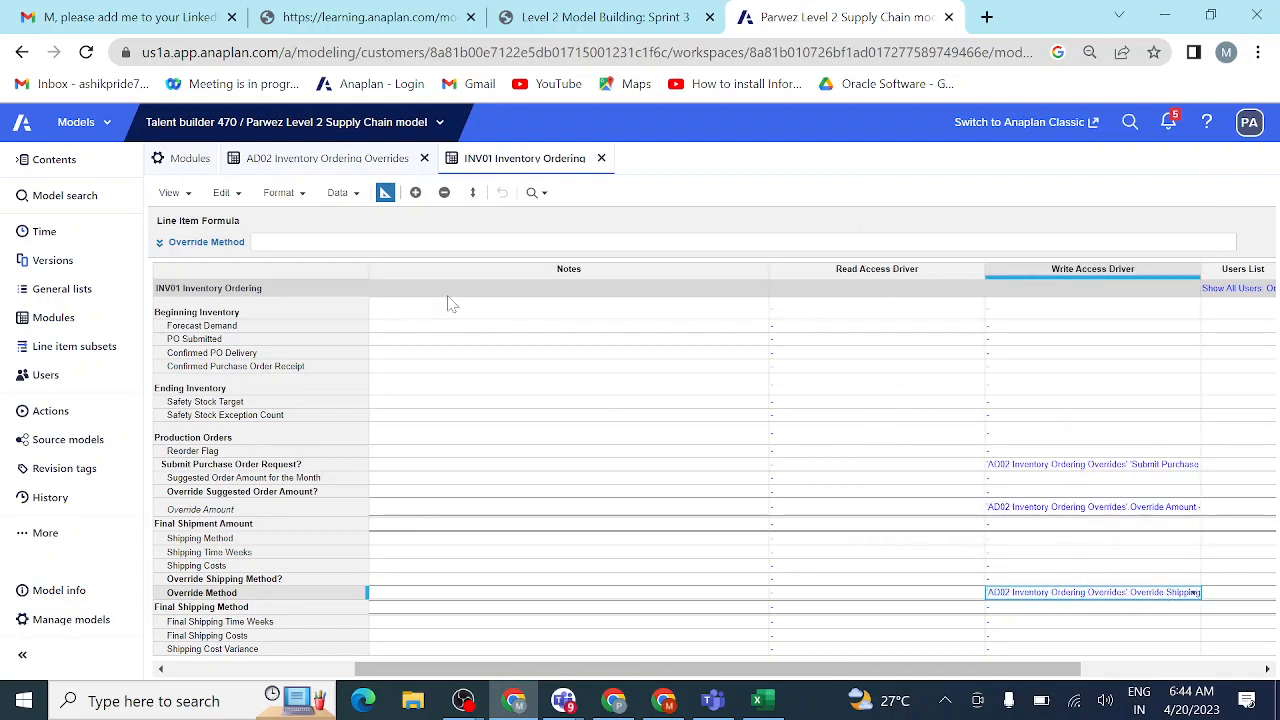
- Return to the INV01 grid and set the Override Method for Week 4 FY20 to Air
{"action": "left_click", "coordinate": [385, 195]}
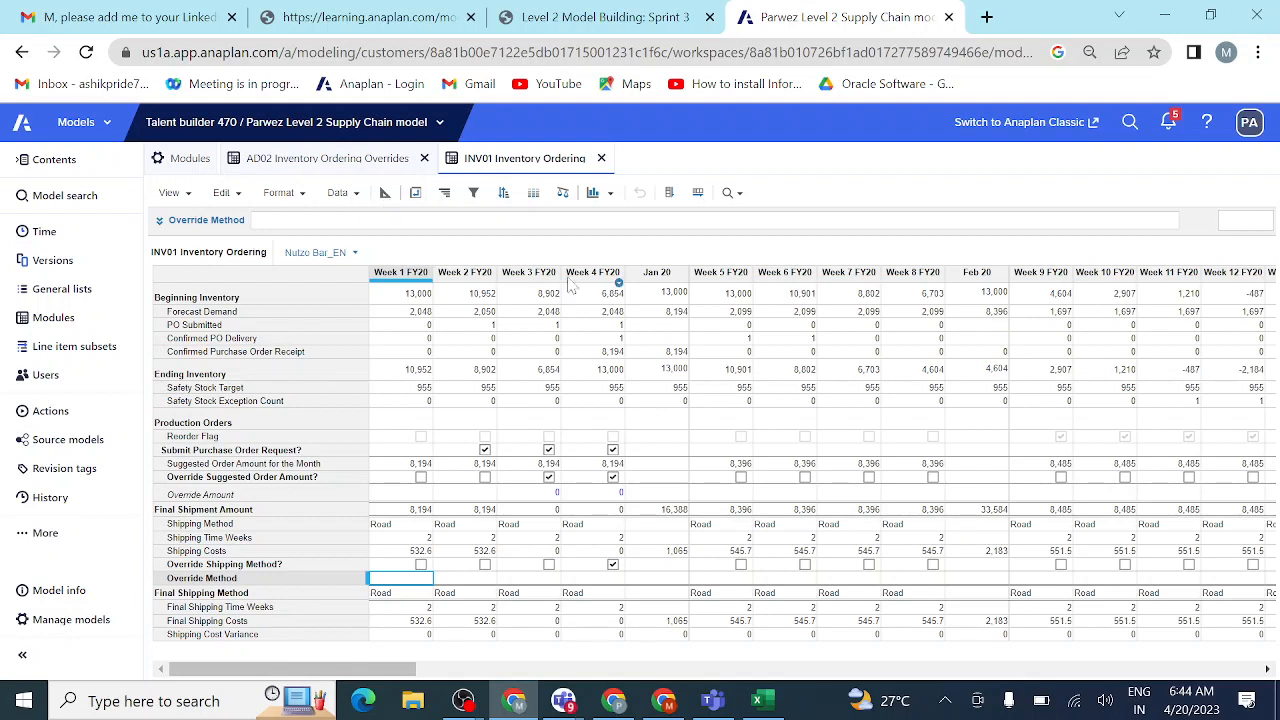
{"action": "left_click", "coordinate": [600, 578]}
{"action": "left_click", "coordinate": [616, 580]}
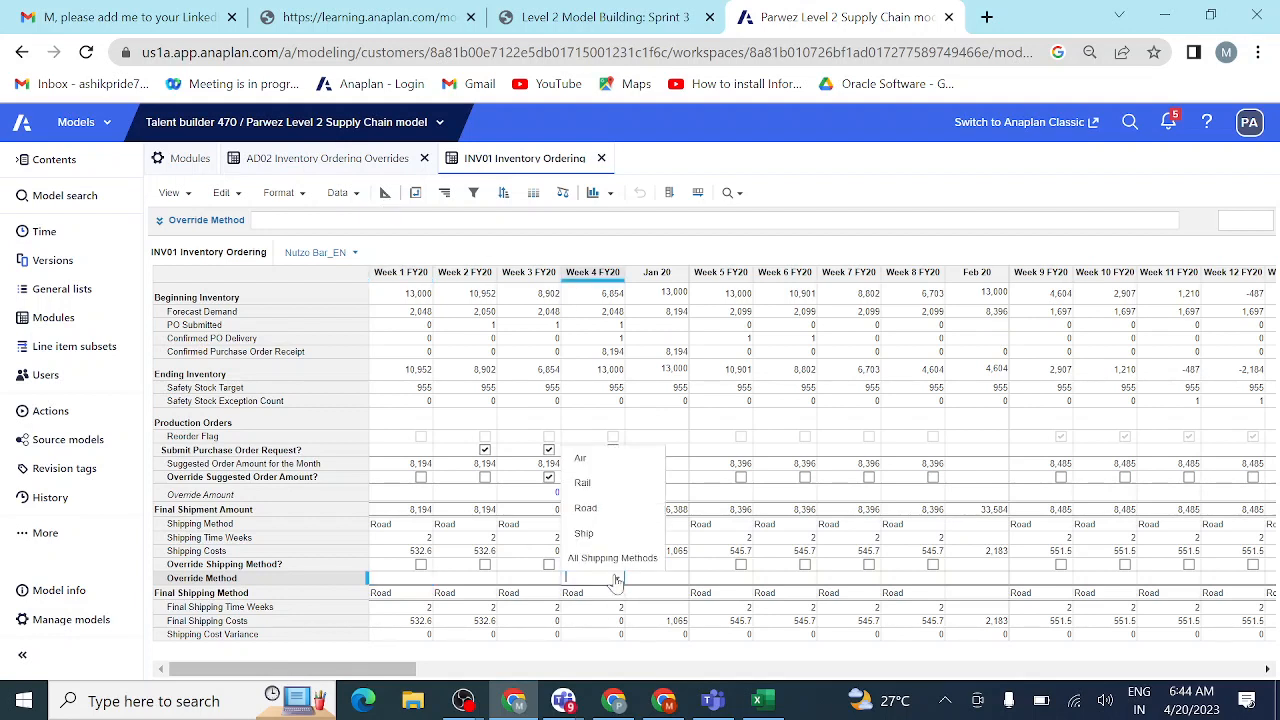
{"action": "left_click", "coordinate": [603, 464]}
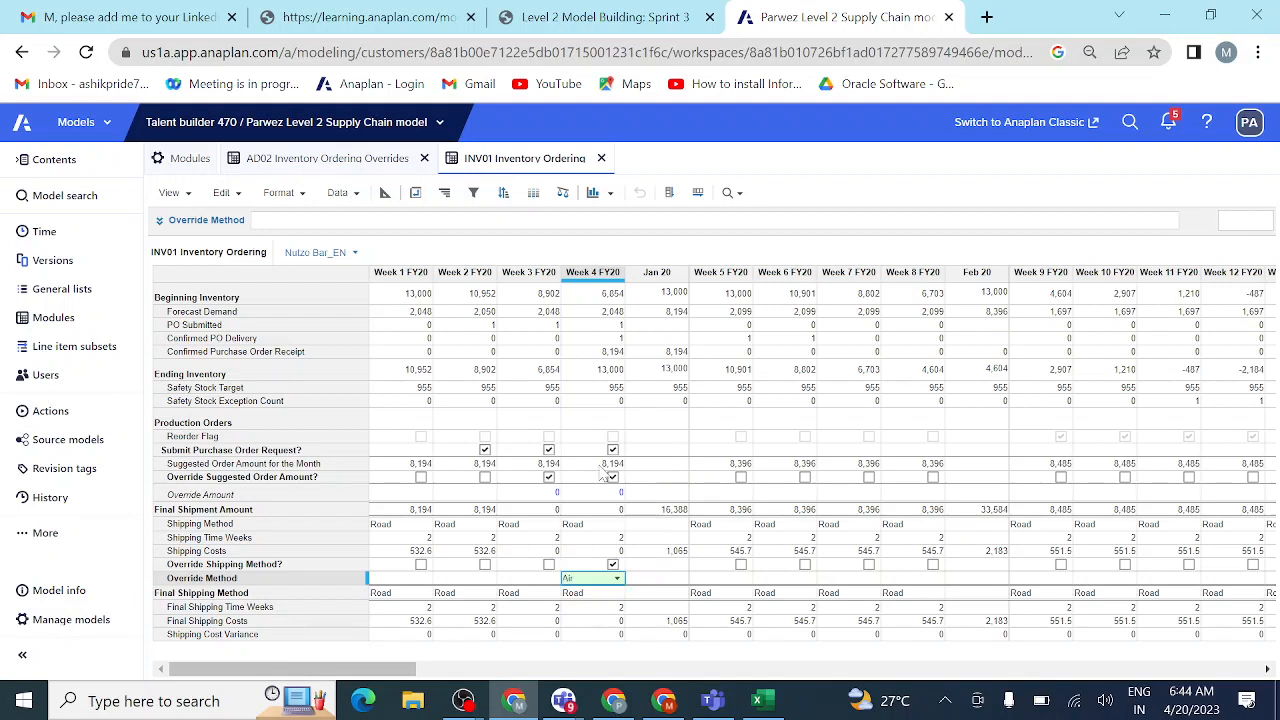
{"action": "left_click", "coordinate": [545, 580]}
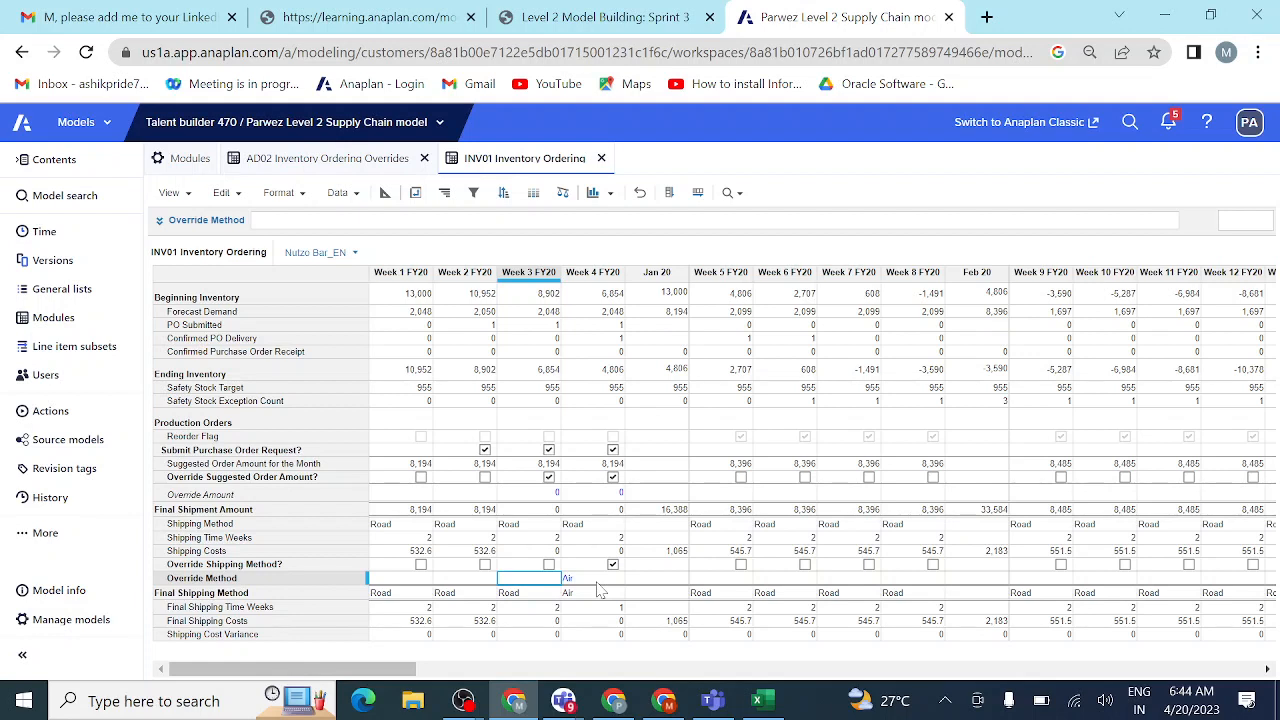
- Check which weeks' Override Amount cells accept entry in INV01 Inventory Ordering, comparing Weeks 2 to 4 with Weeks 5 to 7
{"action": "left_click", "coordinate": [547, 494]}
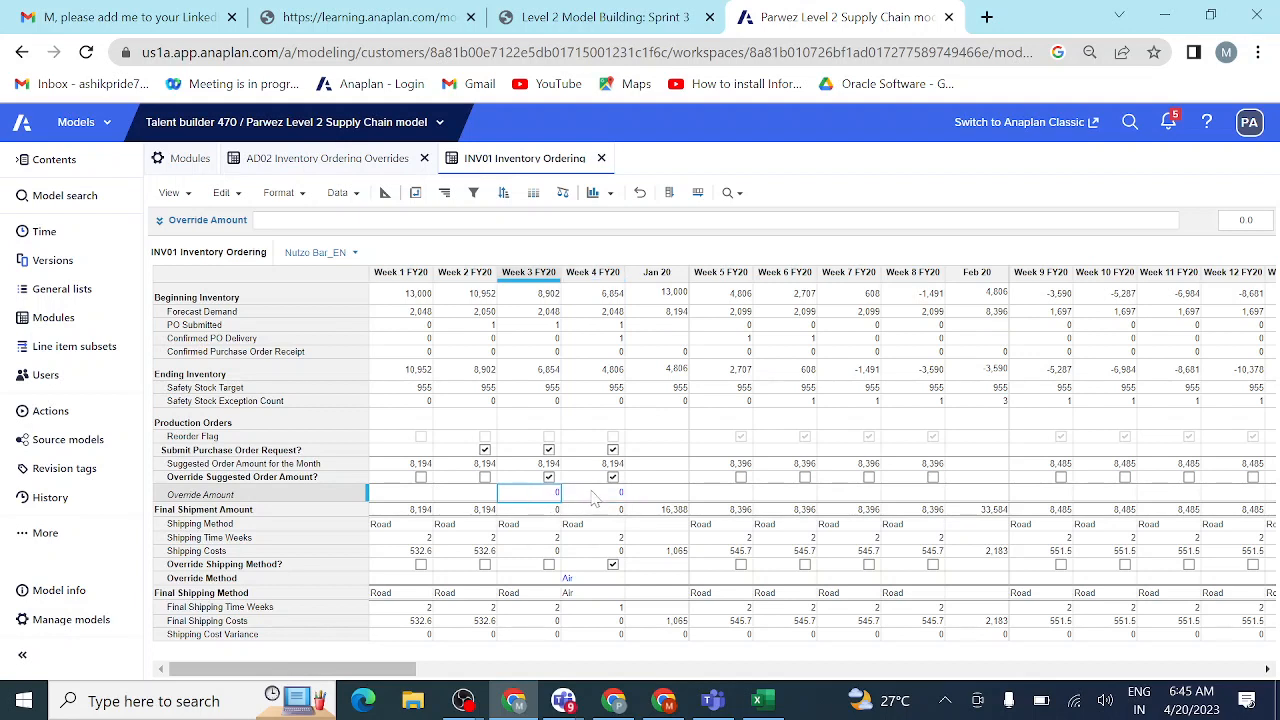
{"action": "double_click", "coordinate": [548, 498]}
{"action": "left_click", "coordinate": [590, 498]}
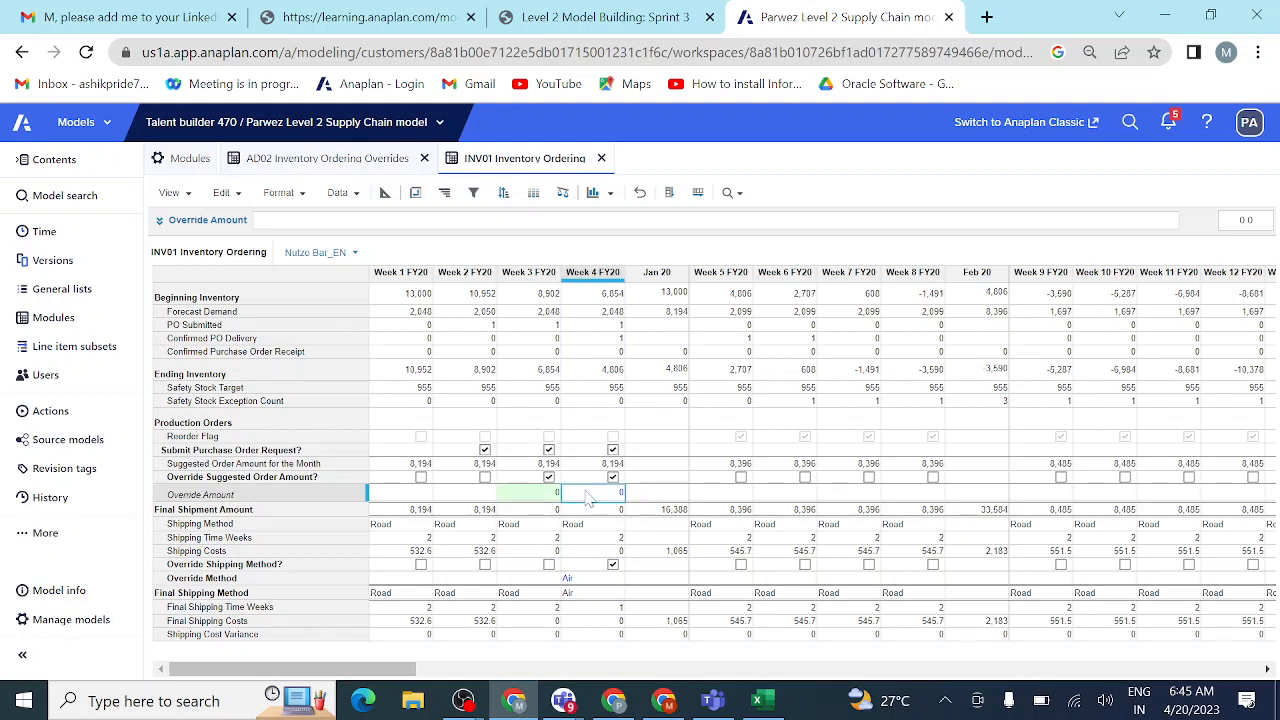
{"action": "left_click", "coordinate": [468, 494]}
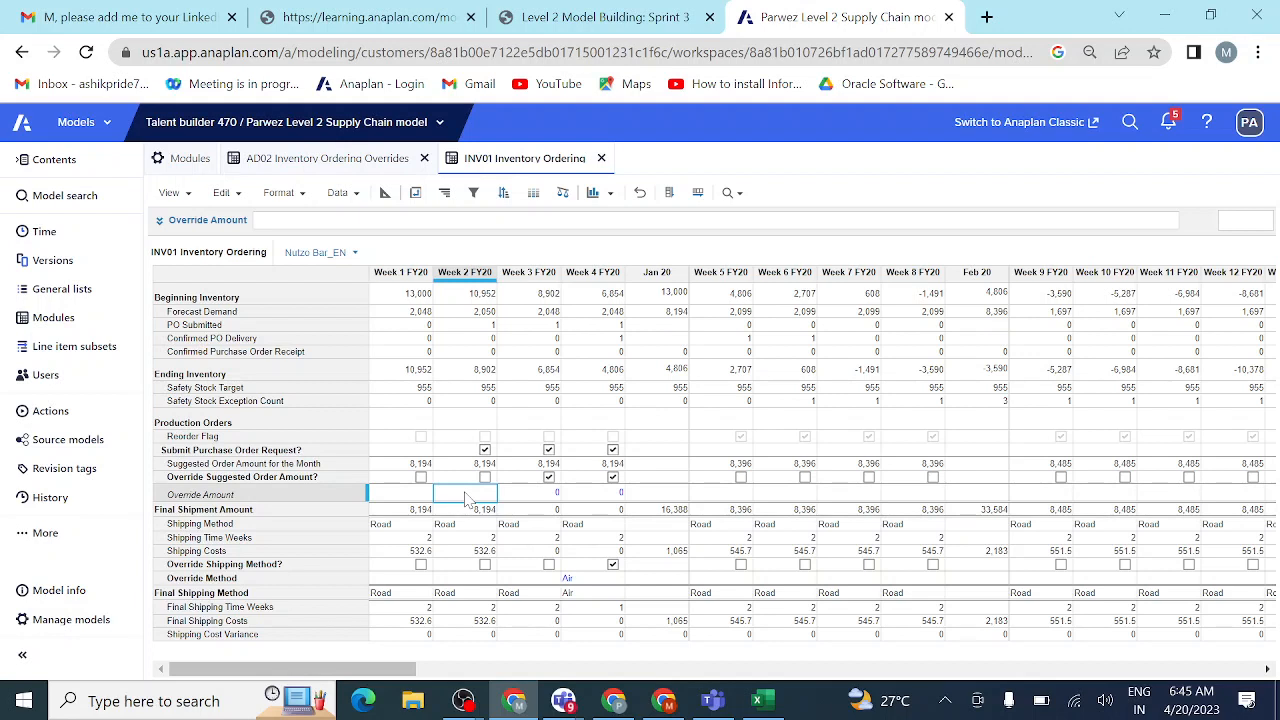
{"action": "left_click", "coordinate": [718, 495]}
{"action": "left_click", "coordinate": [792, 496]}
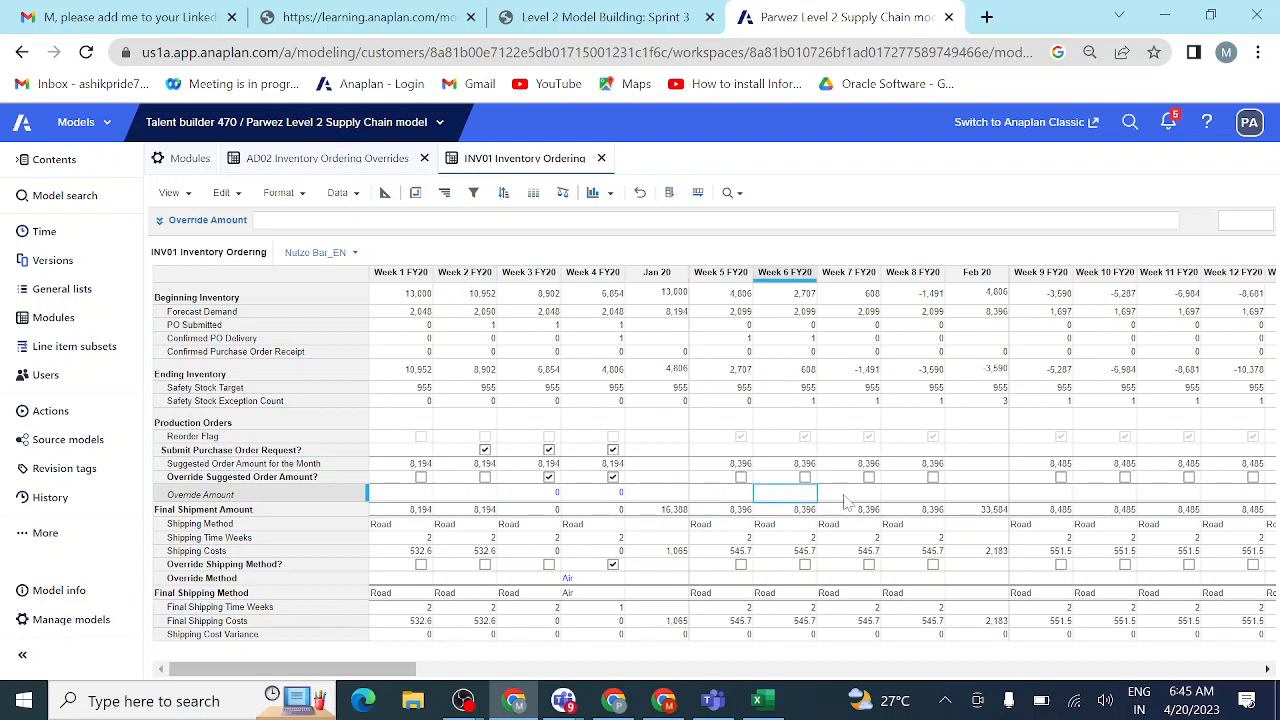
{"action": "left_click", "coordinate": [868, 496]}
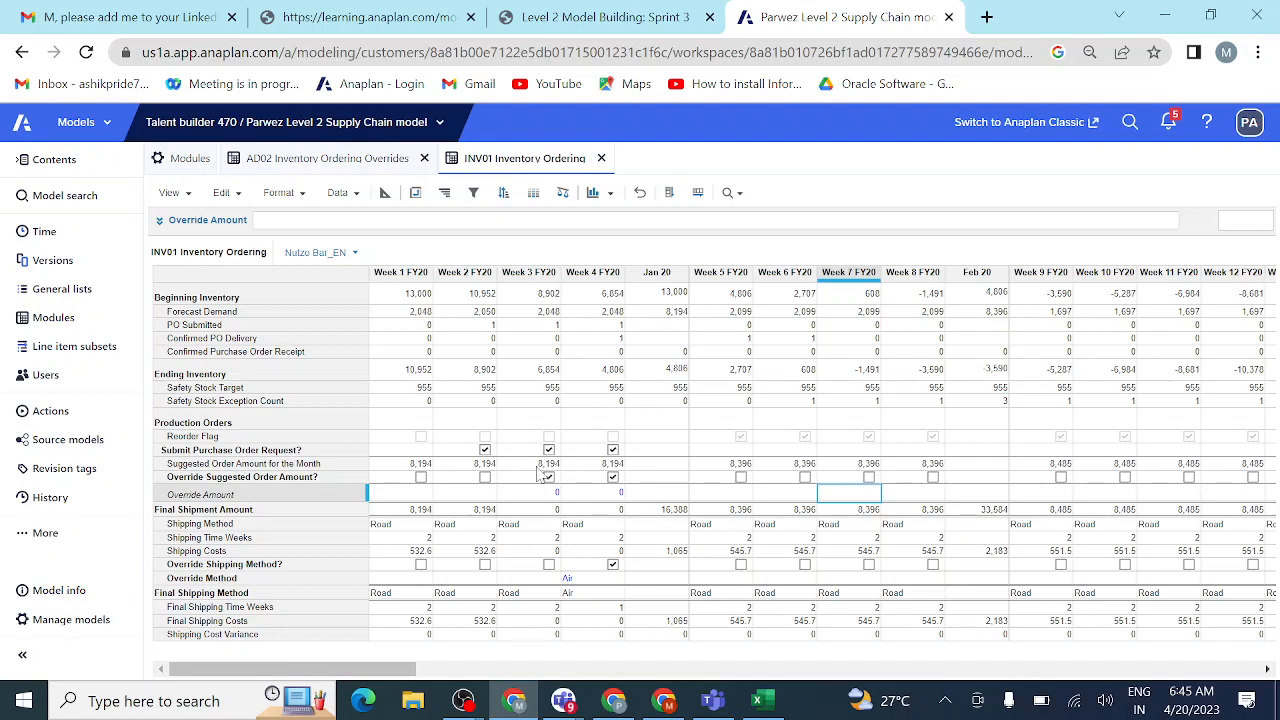
- Following activity 3.3.7's example, set the Override Amount to 1000 for Week 3 FY20 and 1500 for Week 4 FY20
{"action": "left_click", "coordinate": [605, 17]}
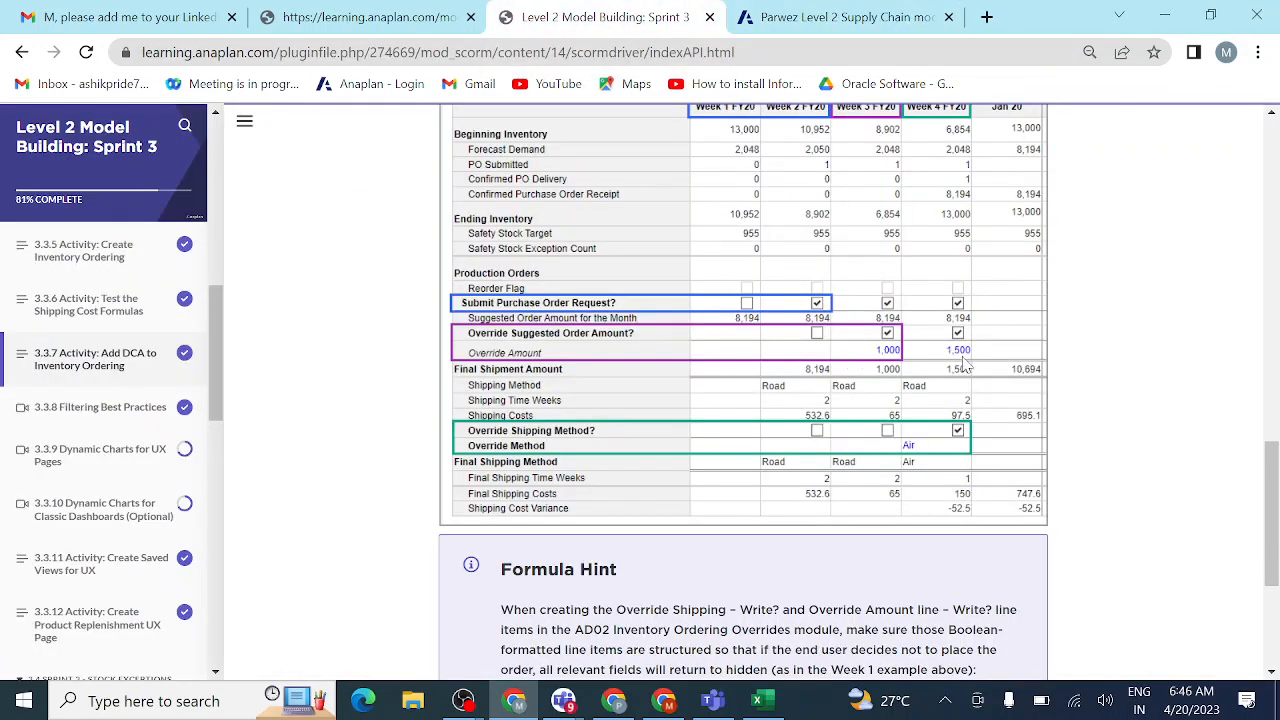
{"action": "left_click", "coordinate": [783, 20]}
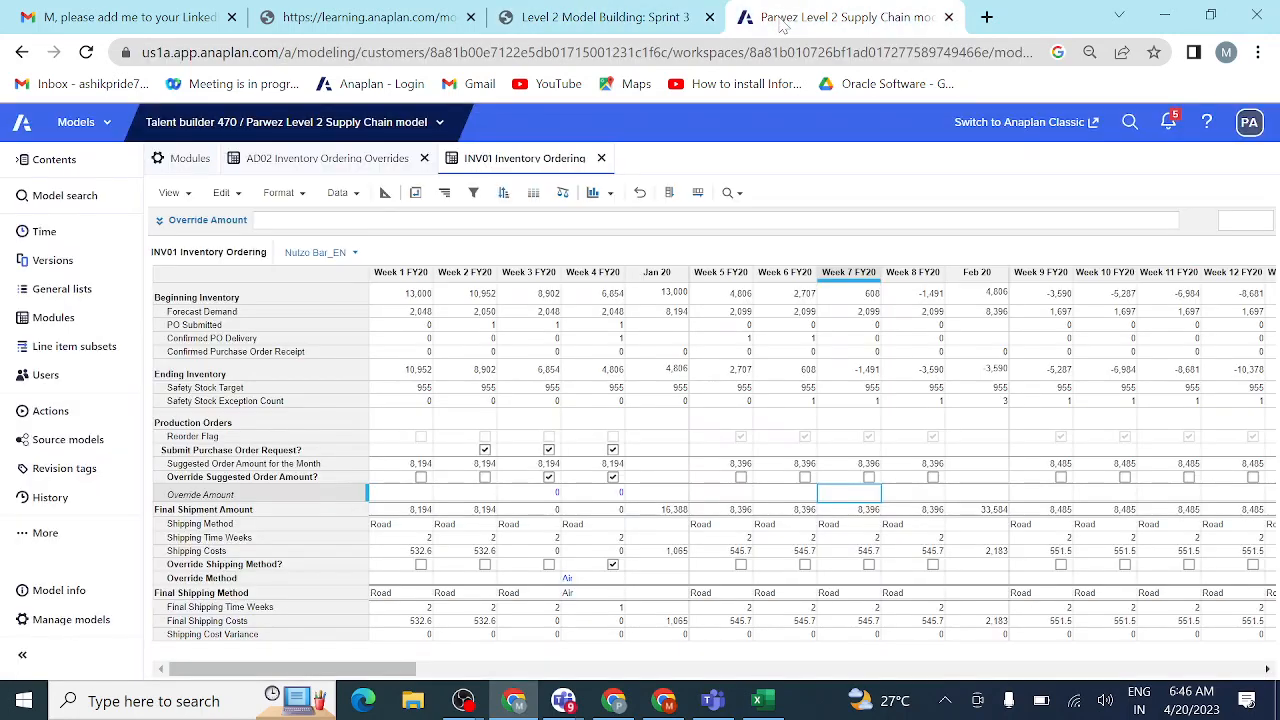
{"action": "left_click", "coordinate": [540, 494]}
{"action": "type", "text": "1000"}
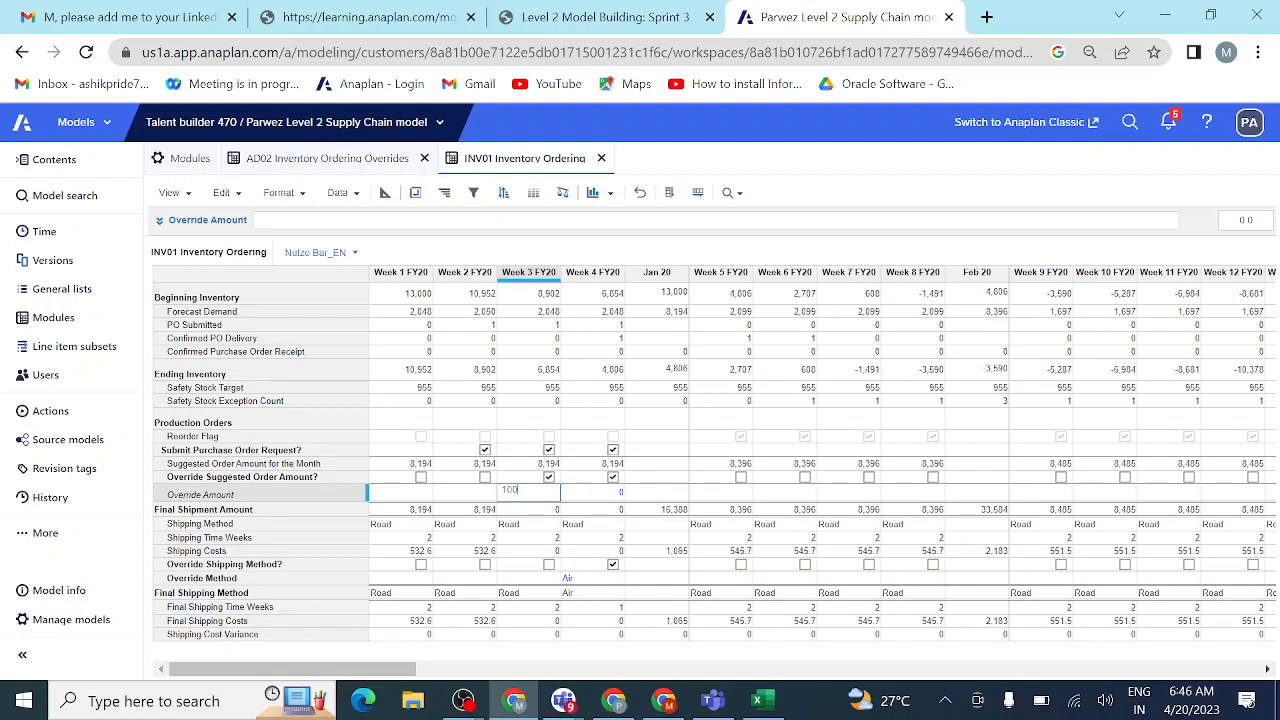
{"action": "left_click", "coordinate": [600, 479]}
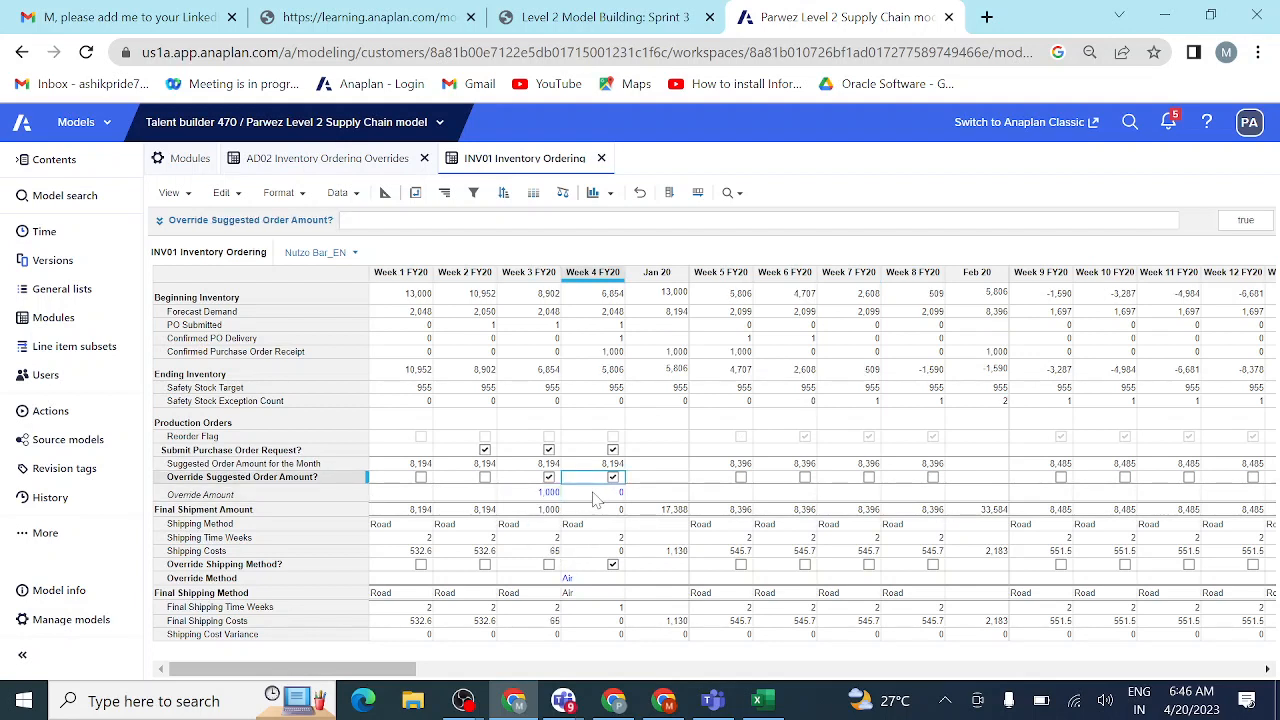
{"action": "left_click", "coordinate": [593, 494]}
{"action": "type", "text": "1500"}
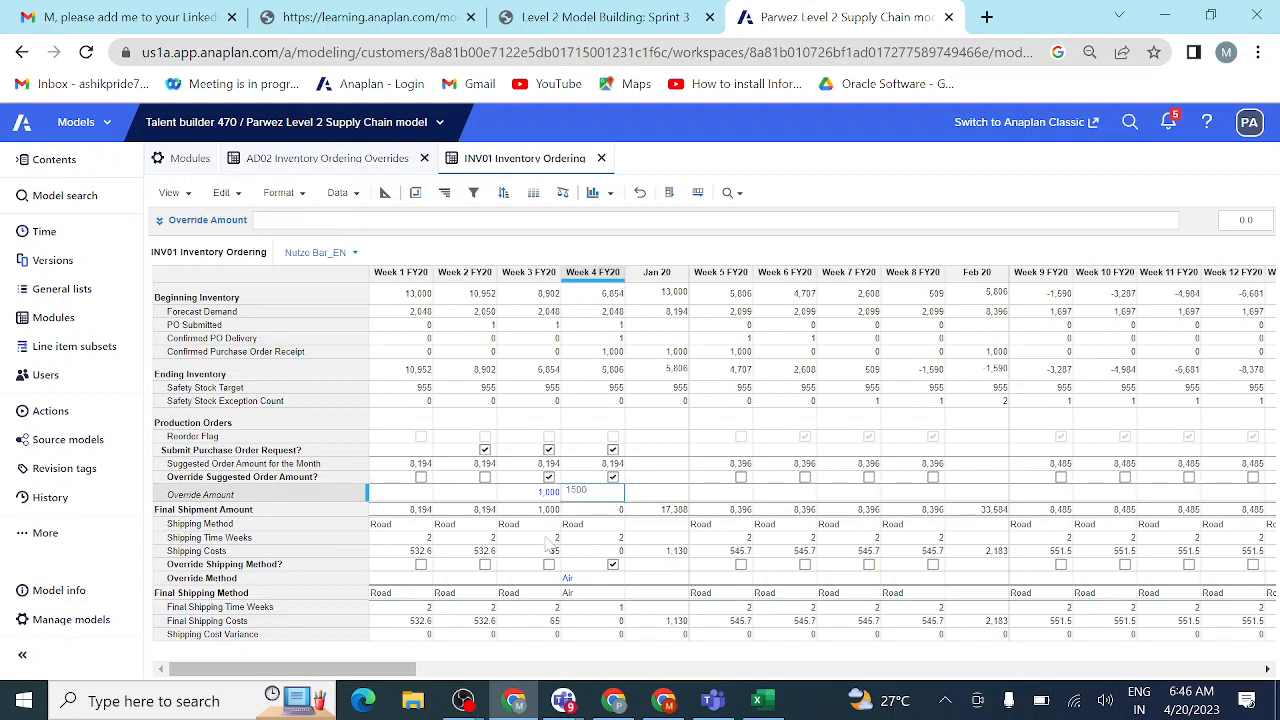
{"action": "left_click", "coordinate": [594, 593]}
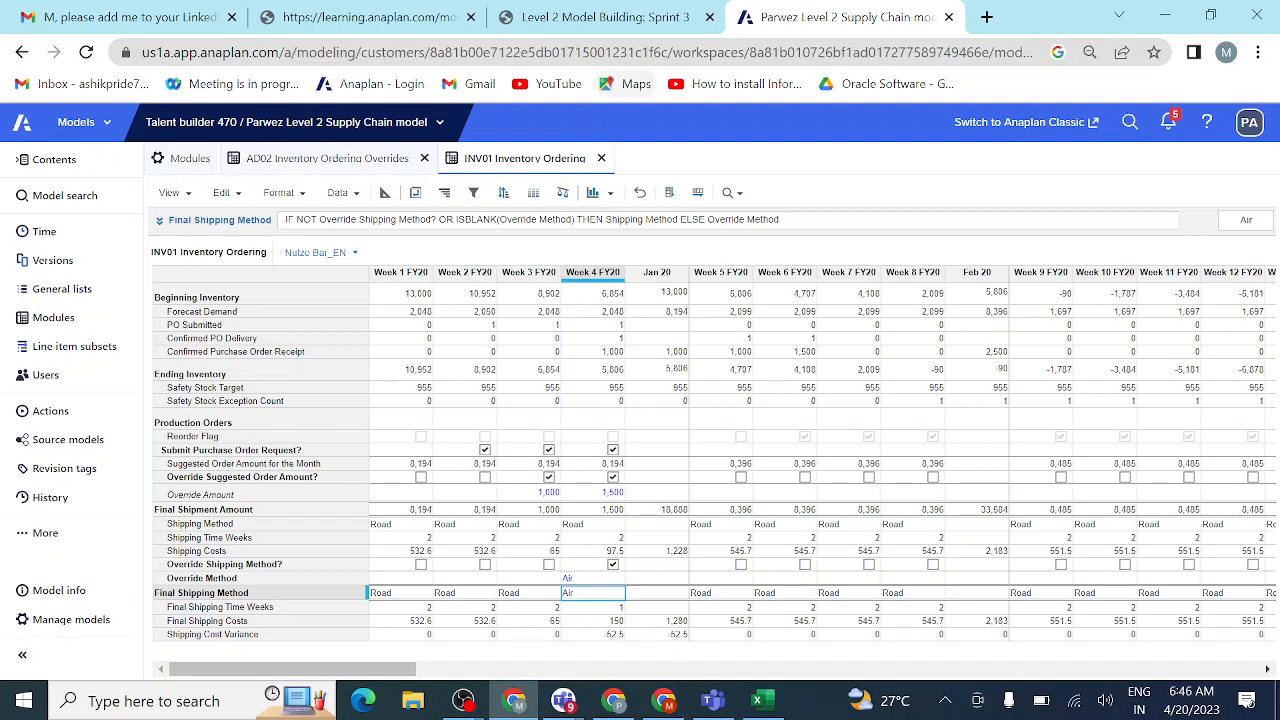
- Compare the INV01 results with activity 3.3.7's example and inspect the Override Method cells for Week 4 and Week 3 FY20
{"action": "left_click", "coordinate": [645, 27]}
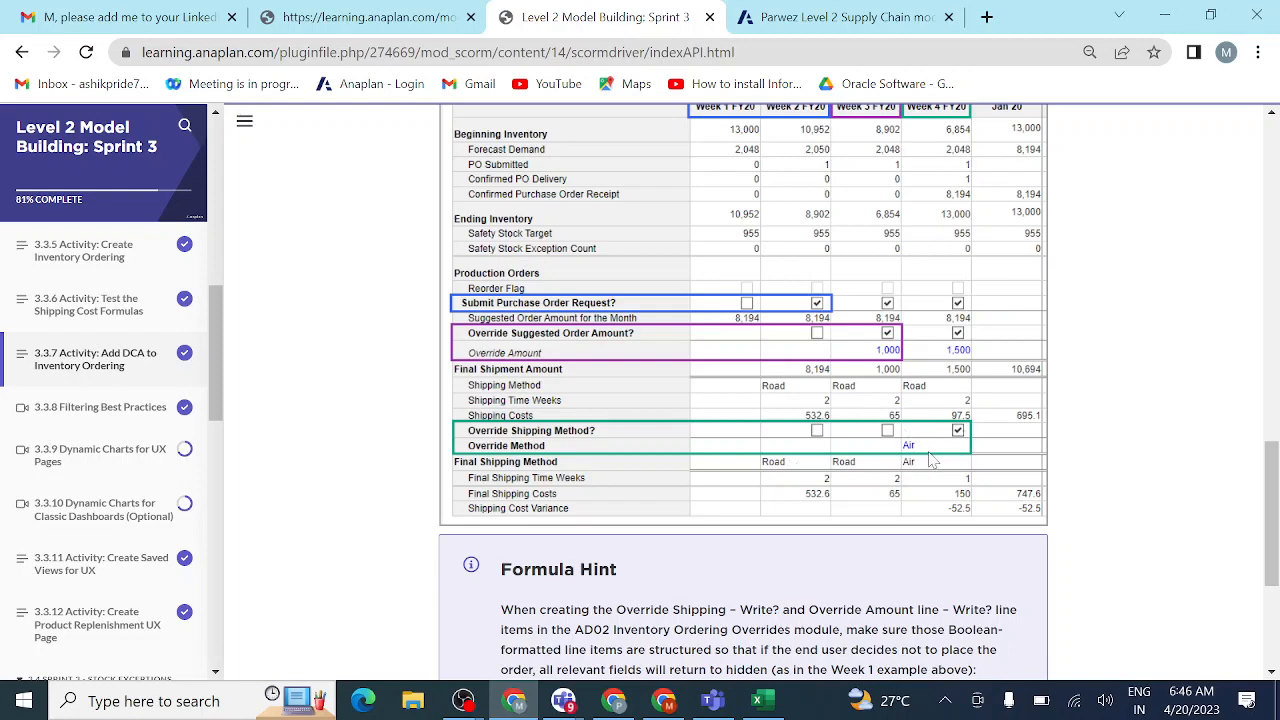
{"action": "left_click", "coordinate": [812, 20]}
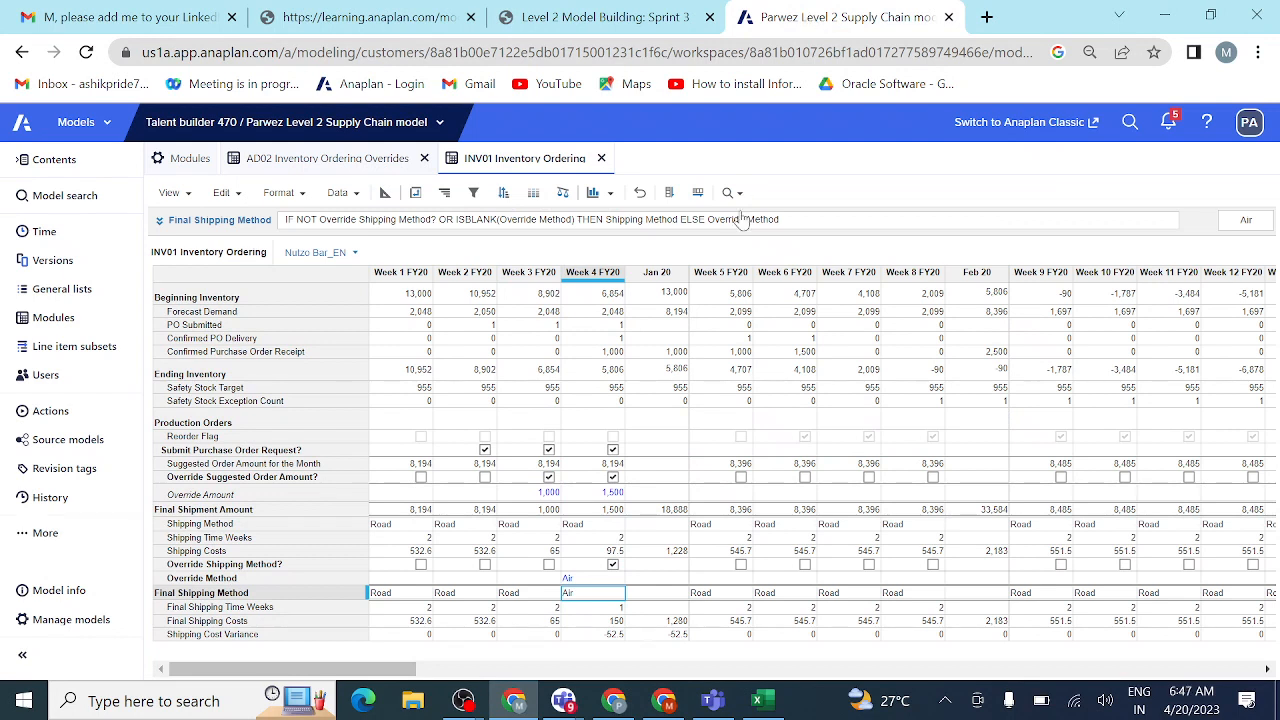
{"action": "left_click", "coordinate": [597, 579]}
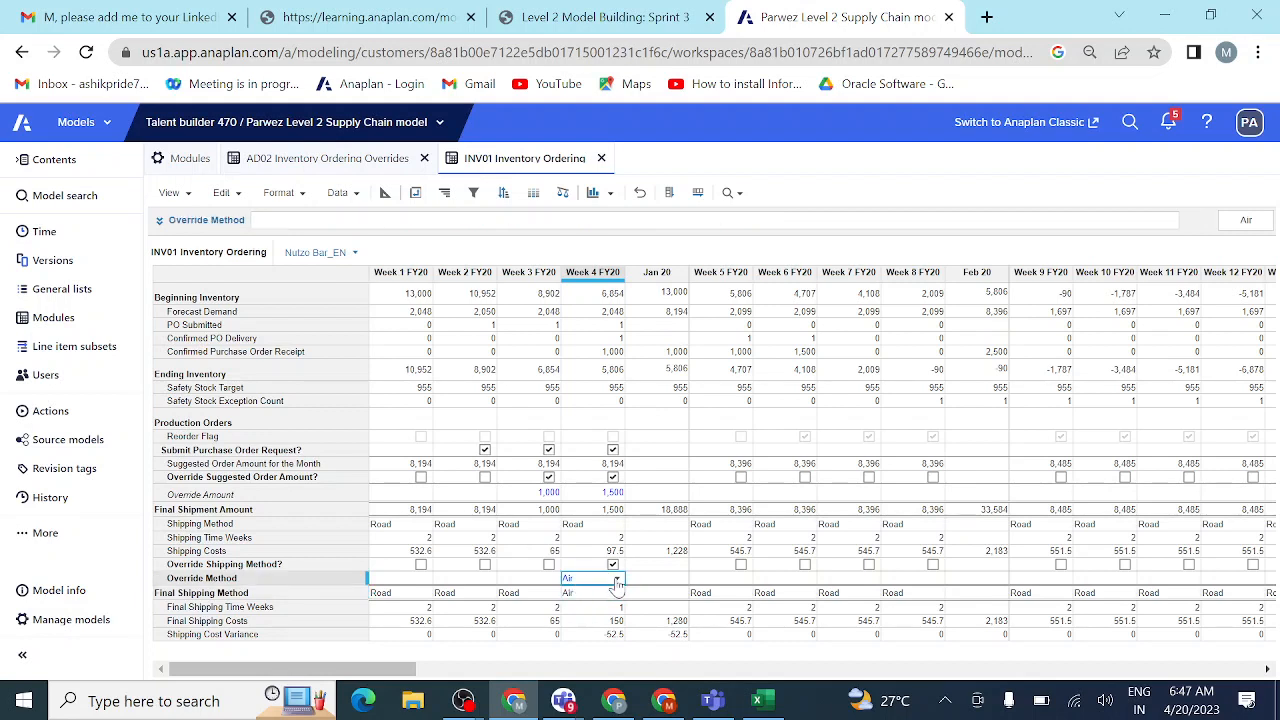
{"action": "left_click", "coordinate": [549, 580]}
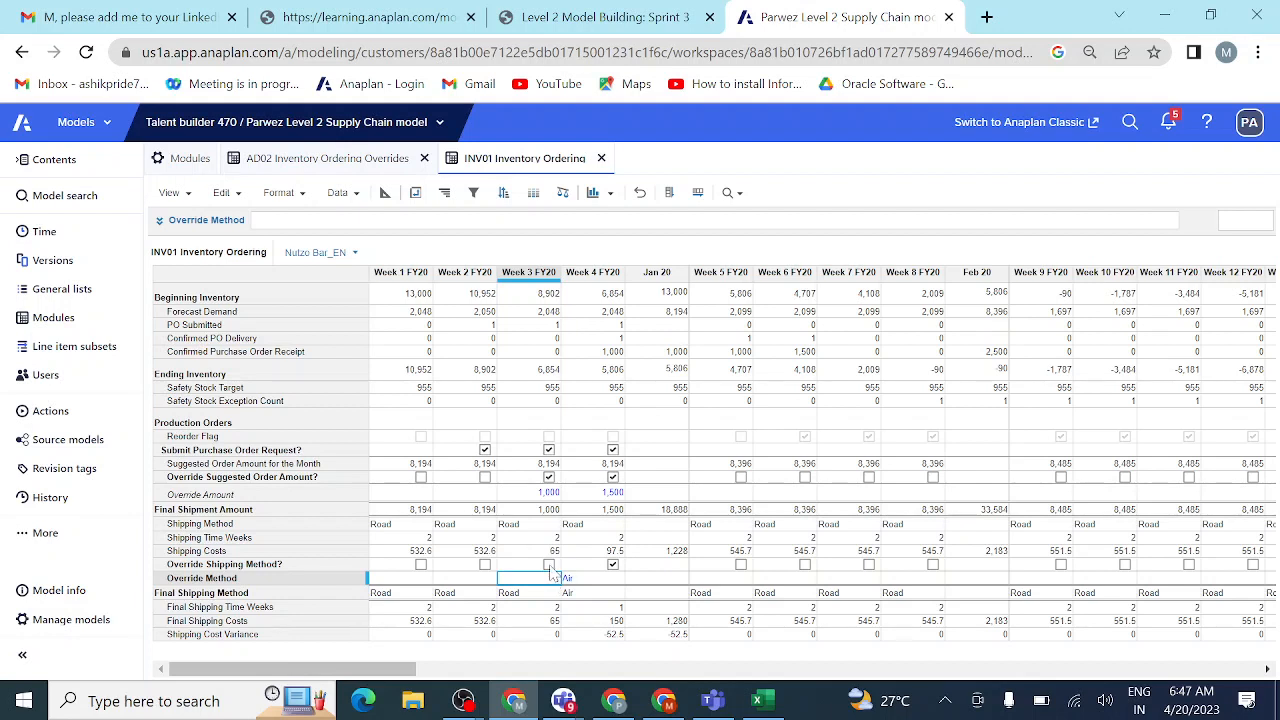
- Enable Override Shipping Method? for Week 3 FY20 and check its available Override Method choices without selecting one
{"action": "left_click", "coordinate": [549, 565]}
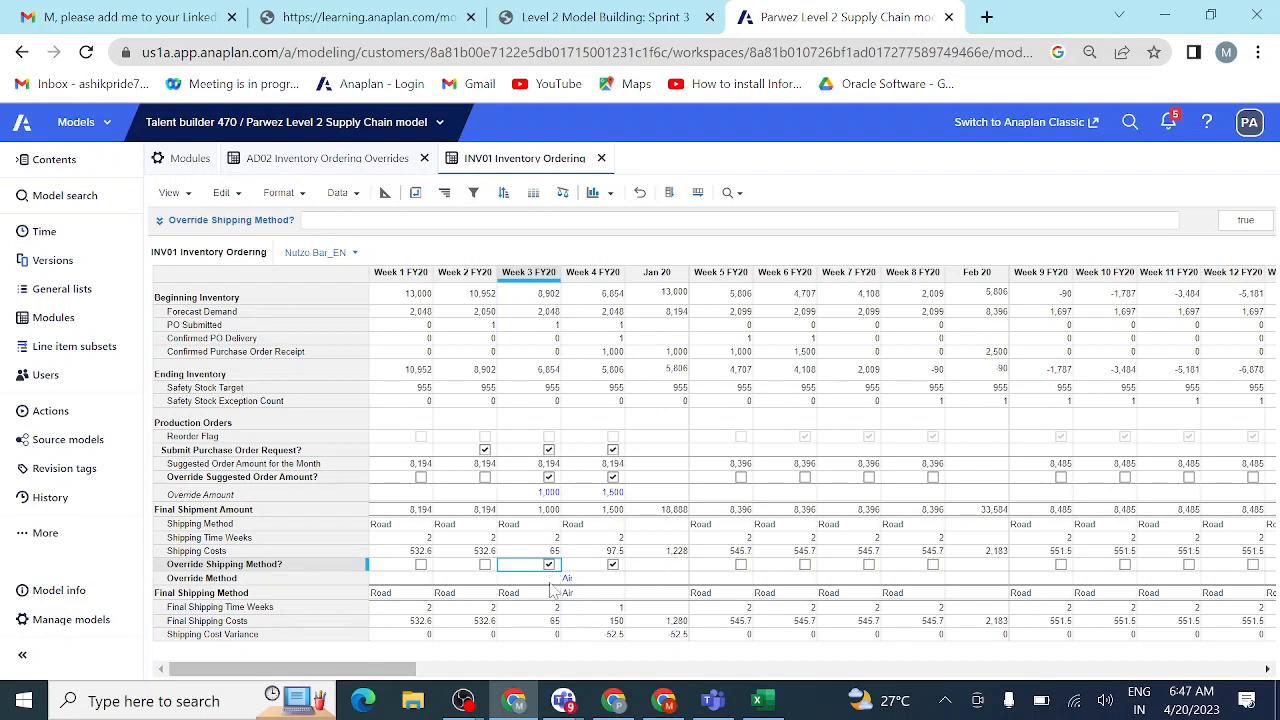
{"action": "left_click", "coordinate": [549, 579]}
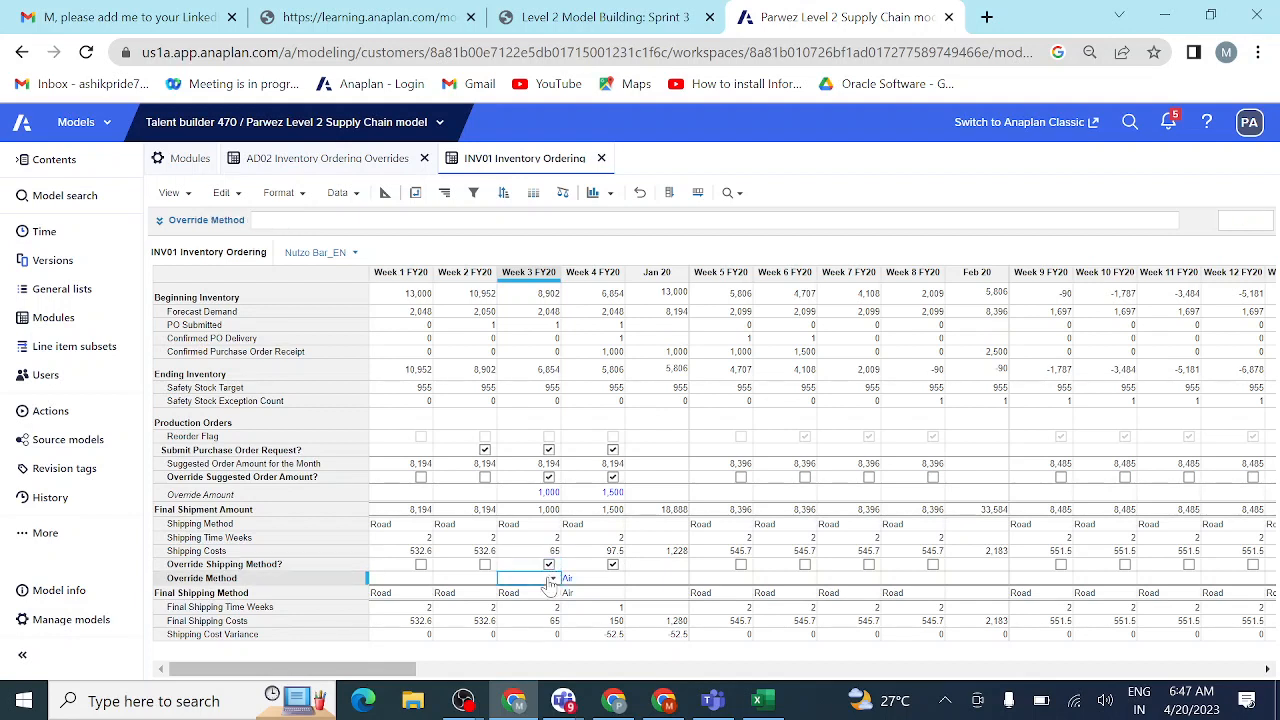
{"action": "left_click", "coordinate": [551, 580]}
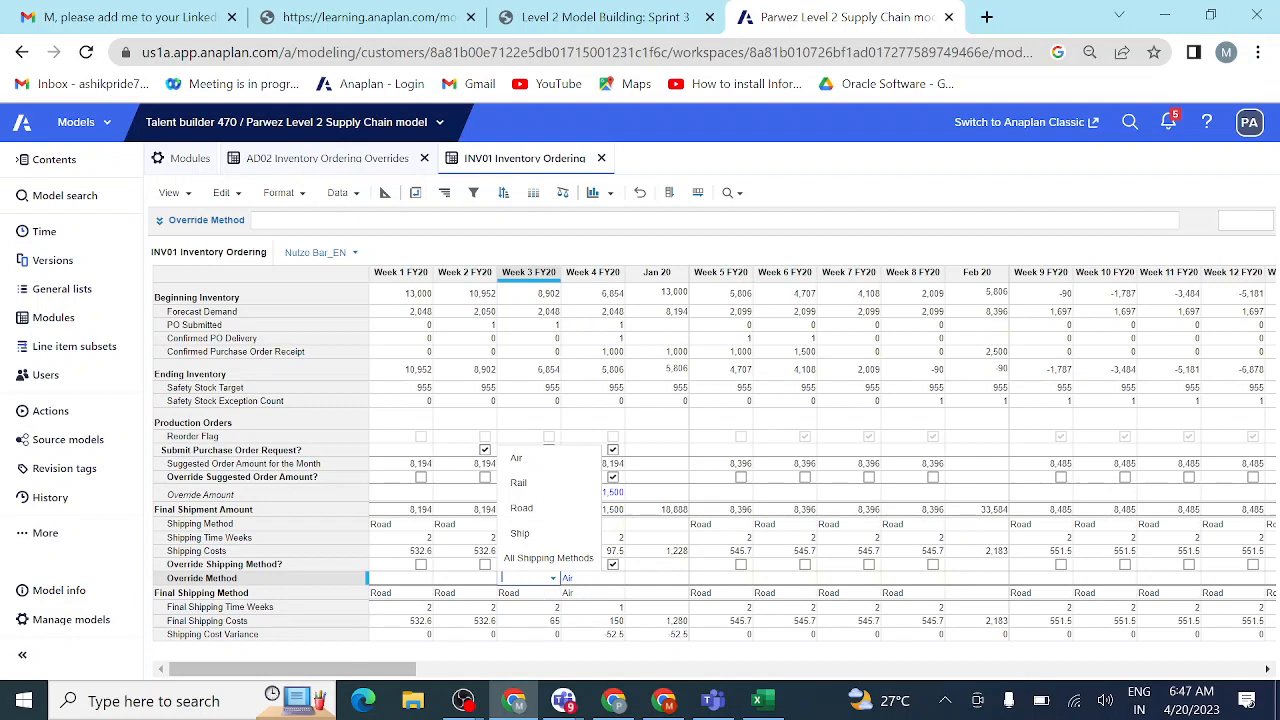
{"action": "left_click", "coordinate": [588, 596]}
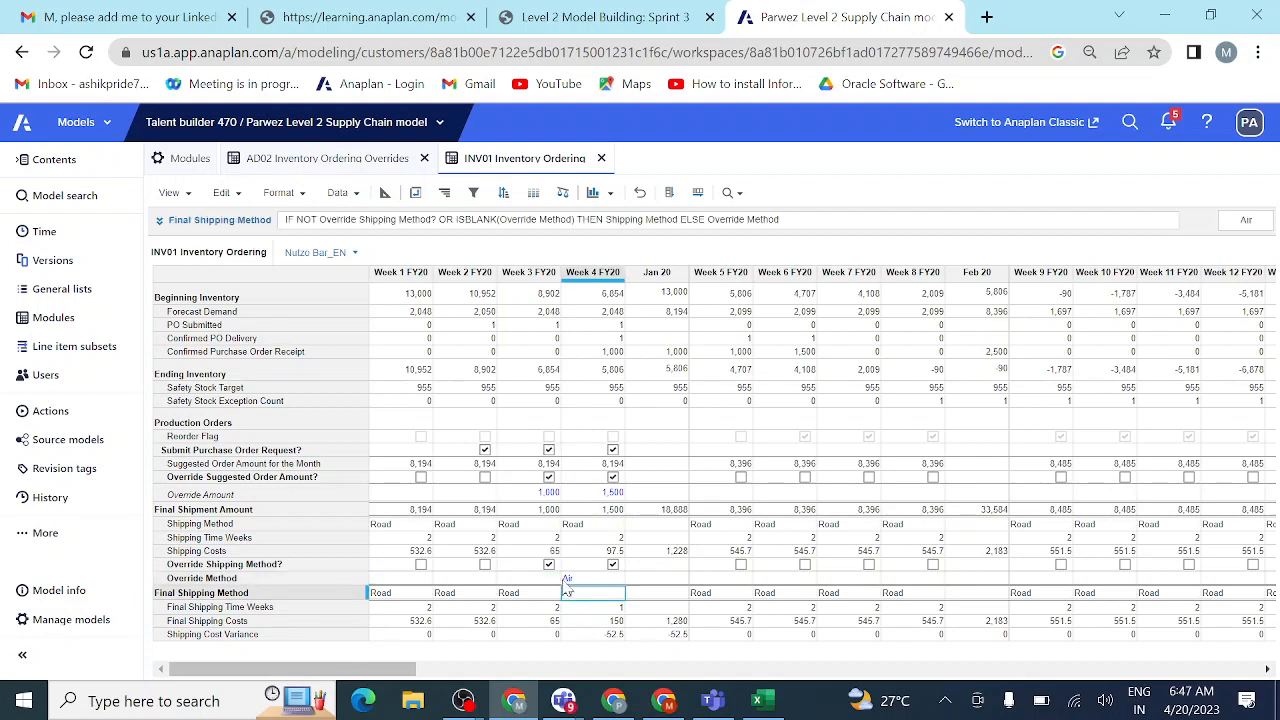
{"action": "left_click", "coordinate": [549, 571]}
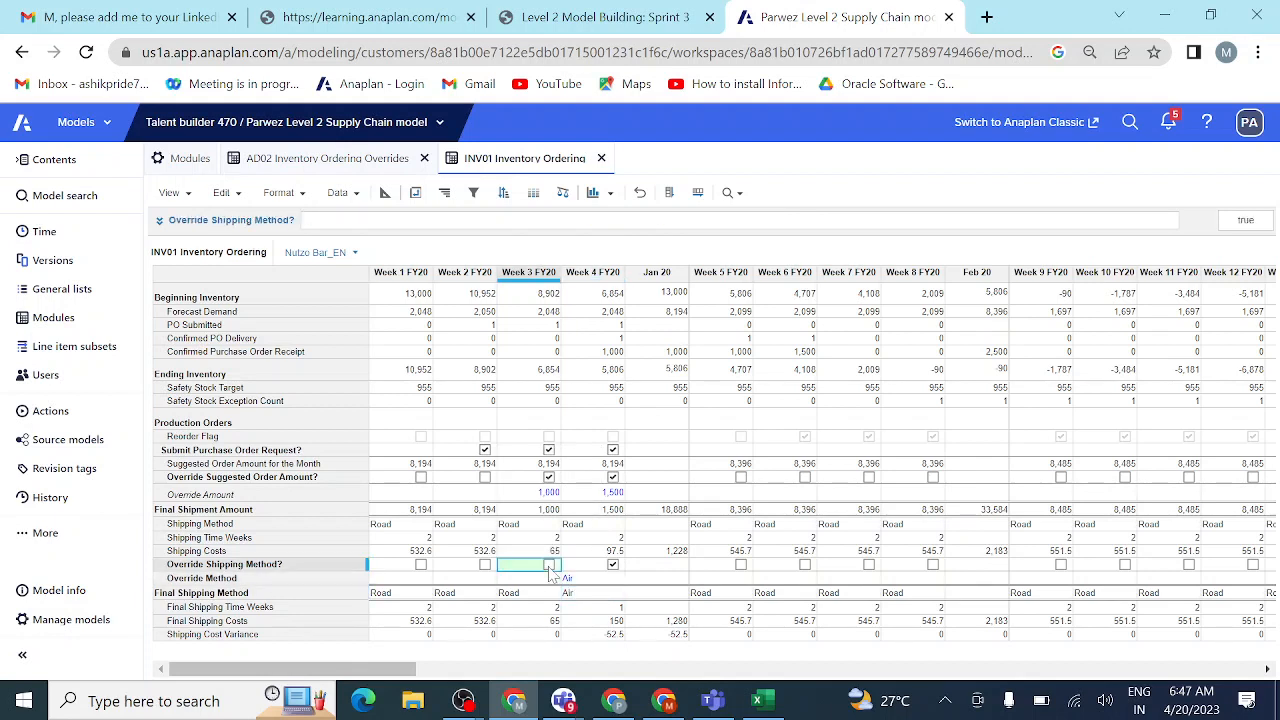
{"action": "left_click", "coordinate": [549, 567]}
{"action": "left_click", "coordinate": [549, 566]}
- Test enabling Override Shipping Method? for Week 1 FY20, view its Override Method choices, and disable the override again
{"action": "left_click", "coordinate": [421, 566]}
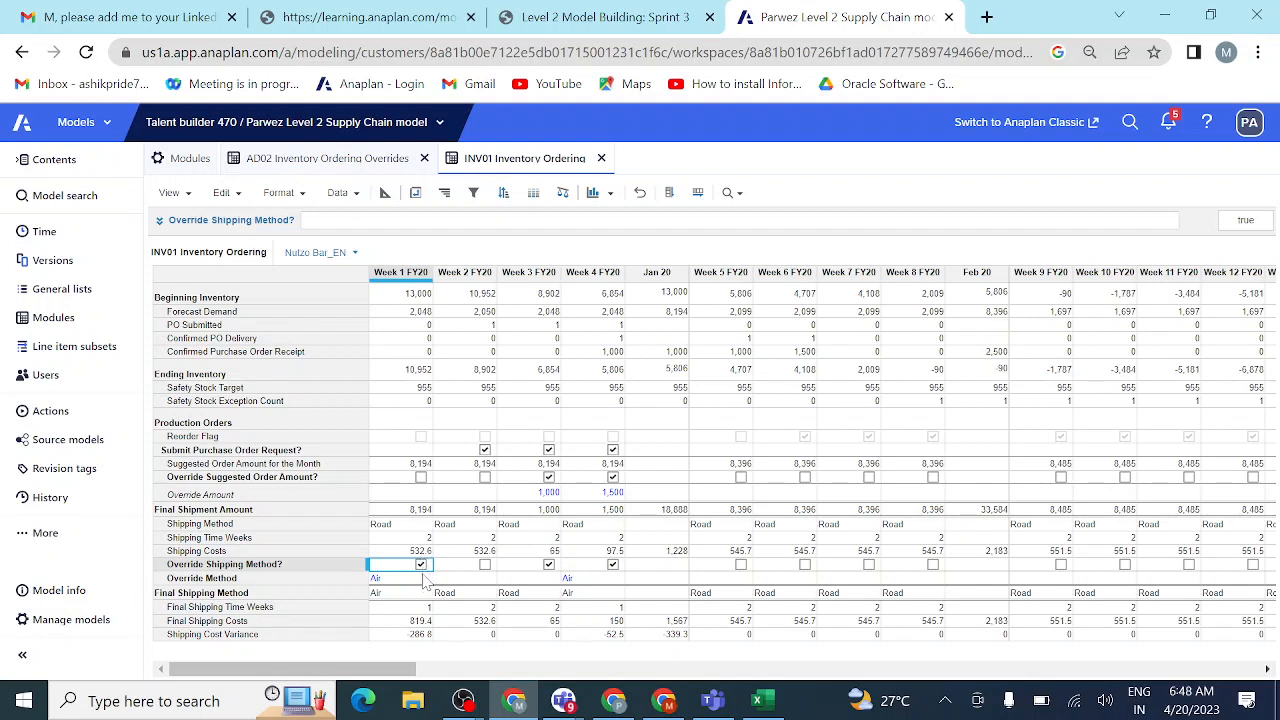
{"action": "left_click", "coordinate": [424, 580]}
{"action": "left_click", "coordinate": [424, 580]}
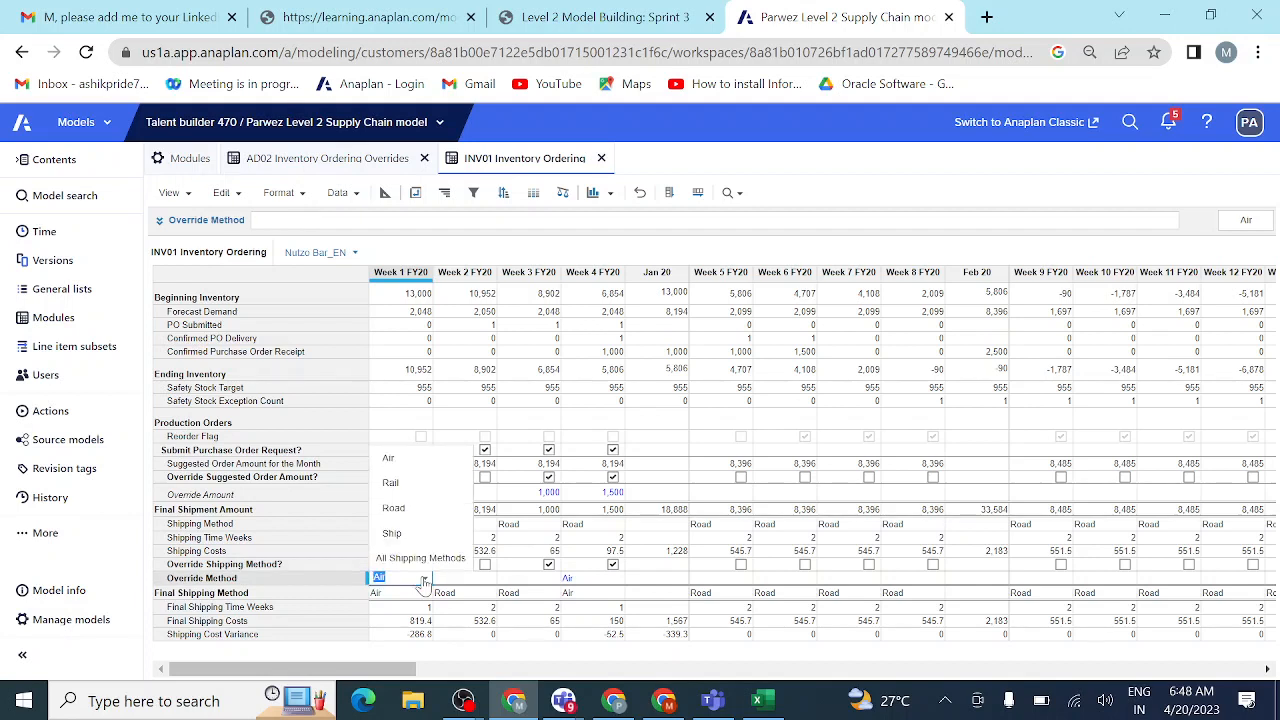
{"action": "left_click", "coordinate": [433, 580]}
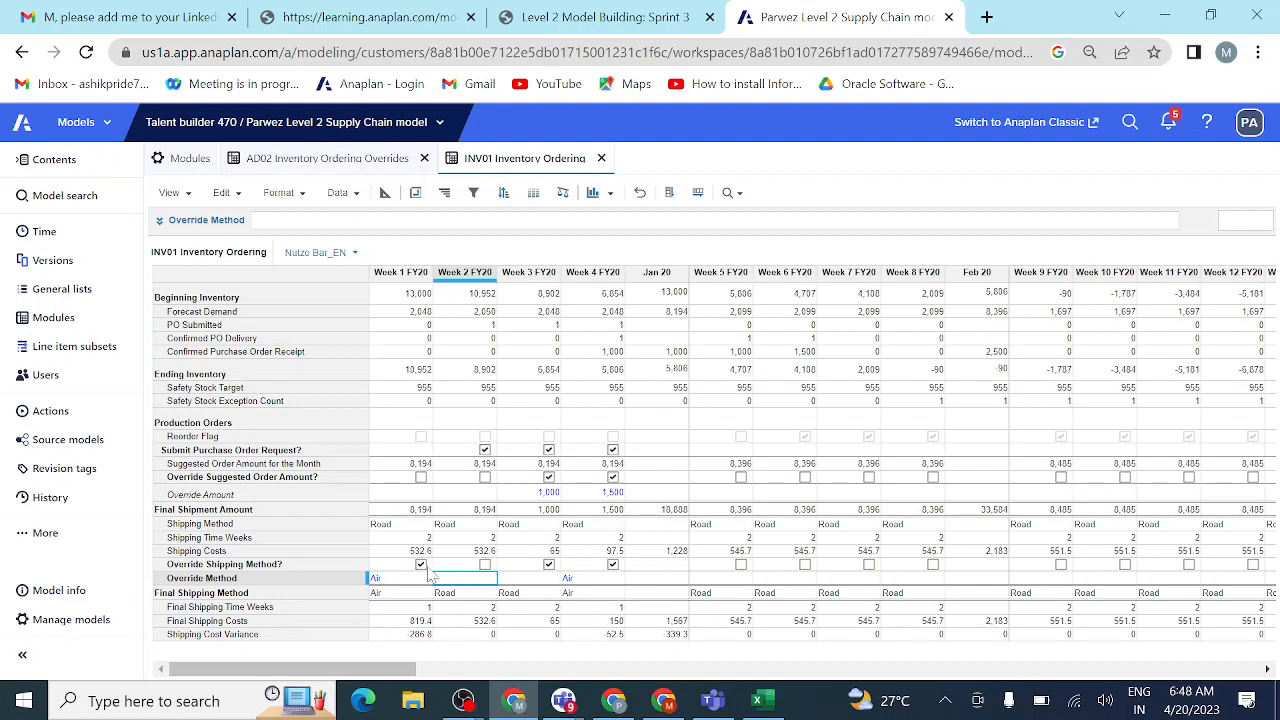
{"action": "left_click", "coordinate": [421, 566]}
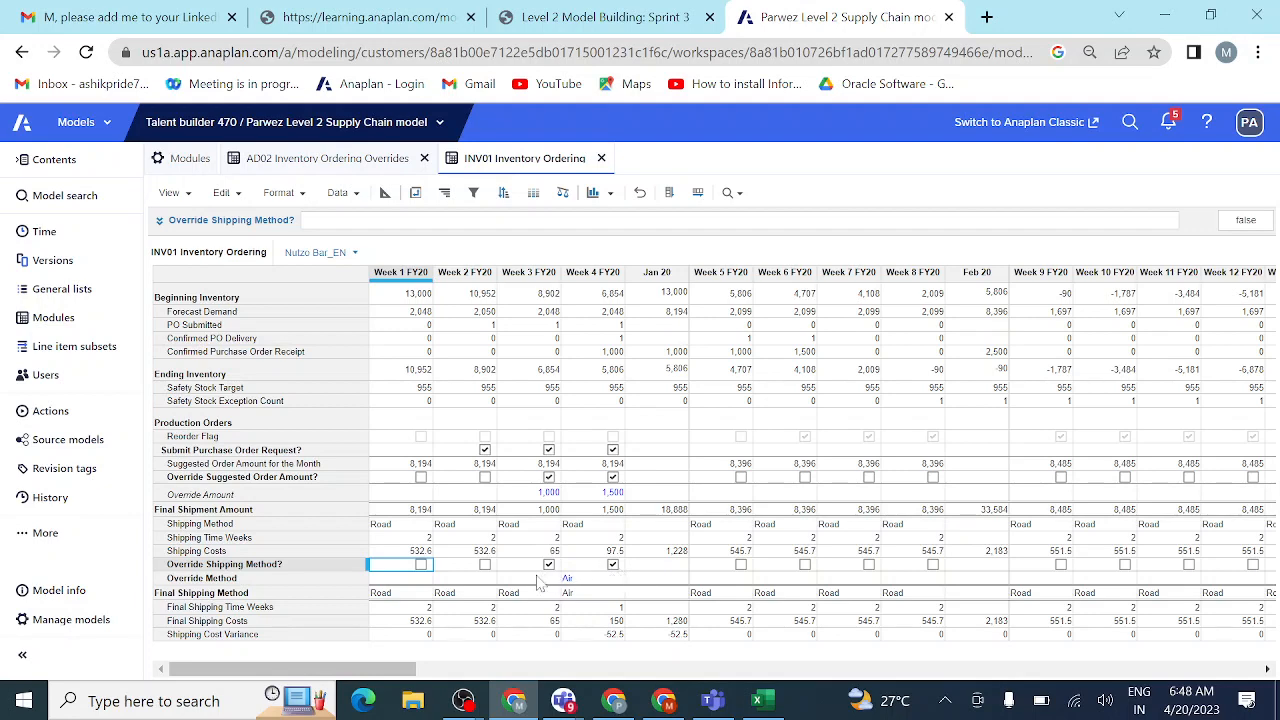
- Review the INV01 blueprint and the Override Shipping – Write? formula in AD02 Inventory Ordering Overrides, and return to the INV01 grid
{"action": "left_click", "coordinate": [385, 194]}
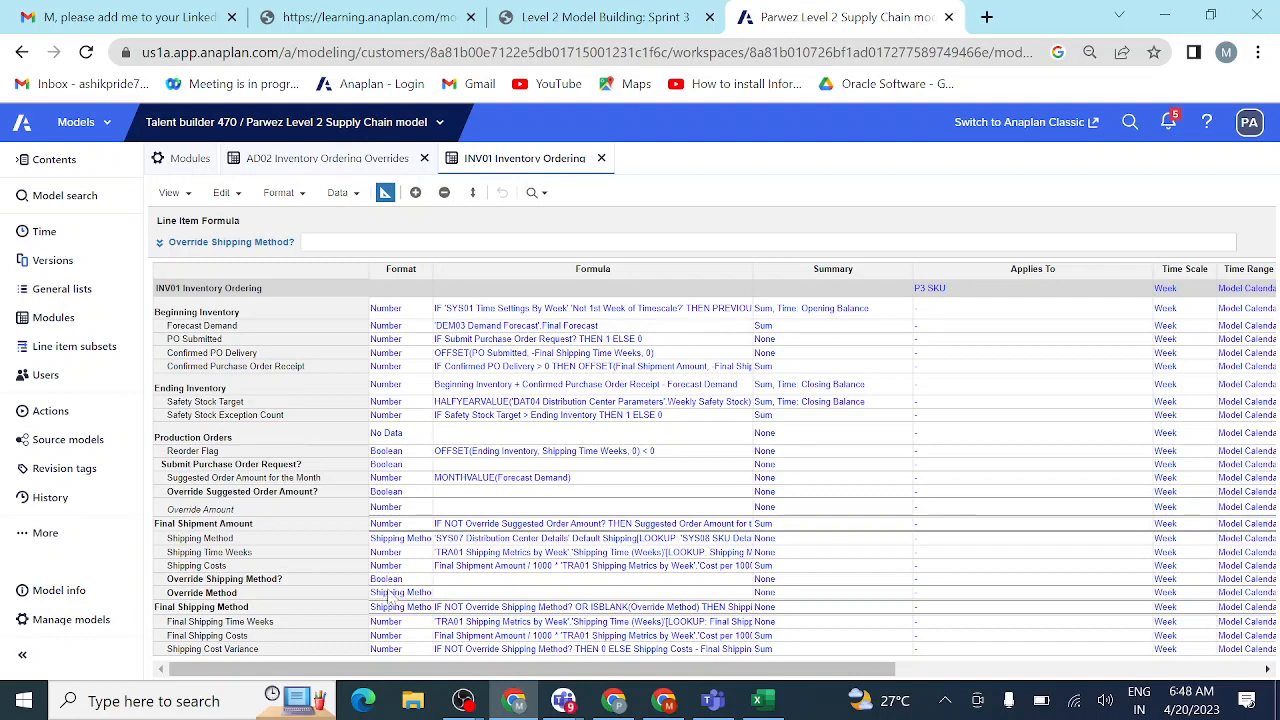
{"action": "left_click", "coordinate": [352, 160]}
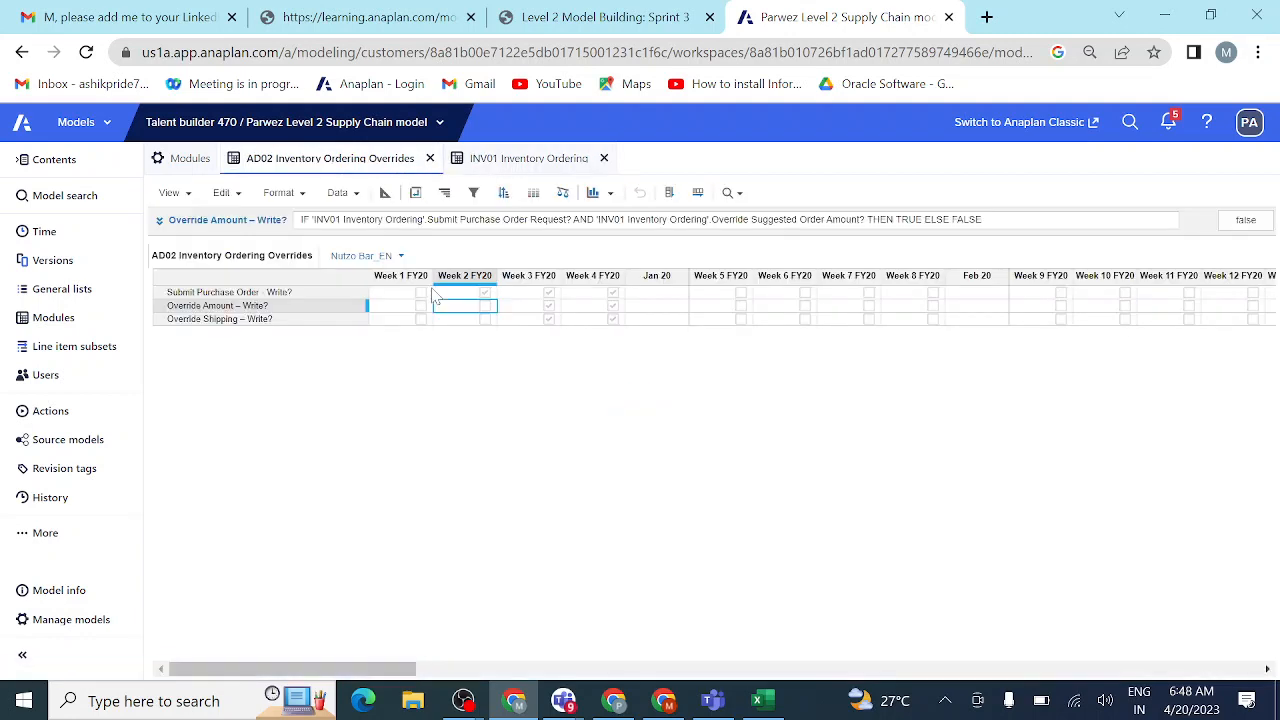
{"action": "left_click", "coordinate": [321, 320]}
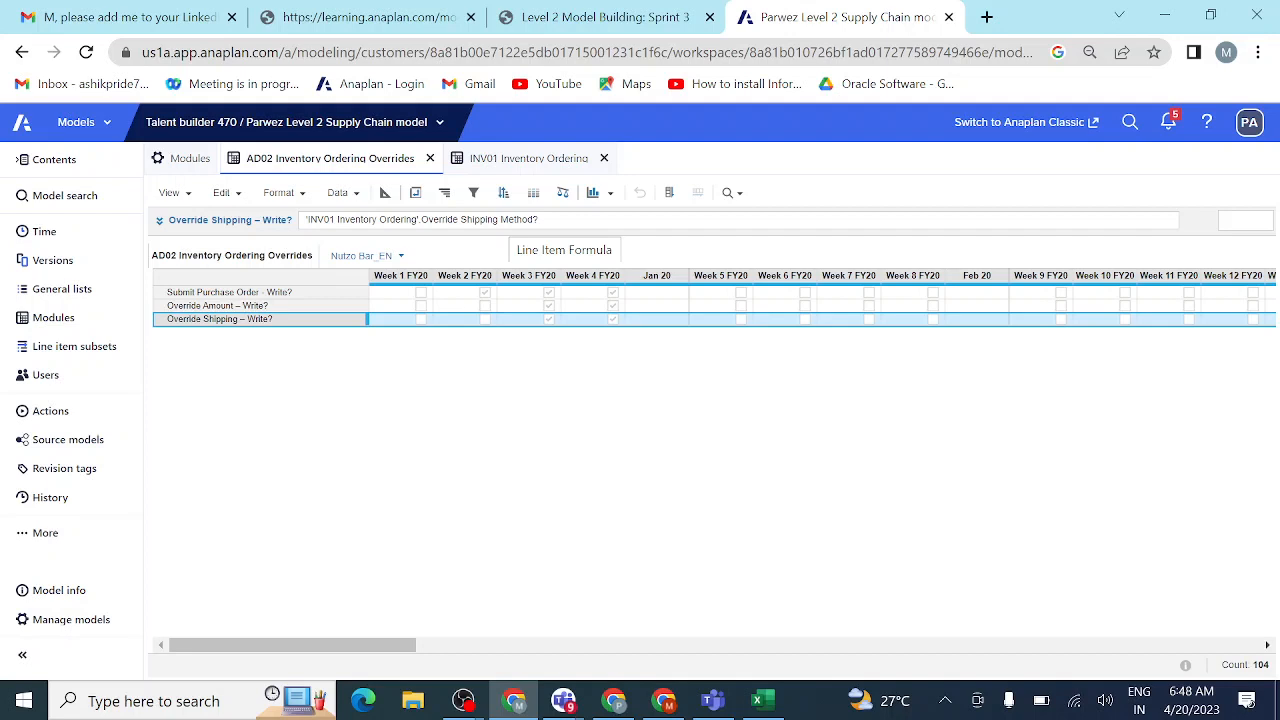
{"action": "left_click", "coordinate": [490, 166]}
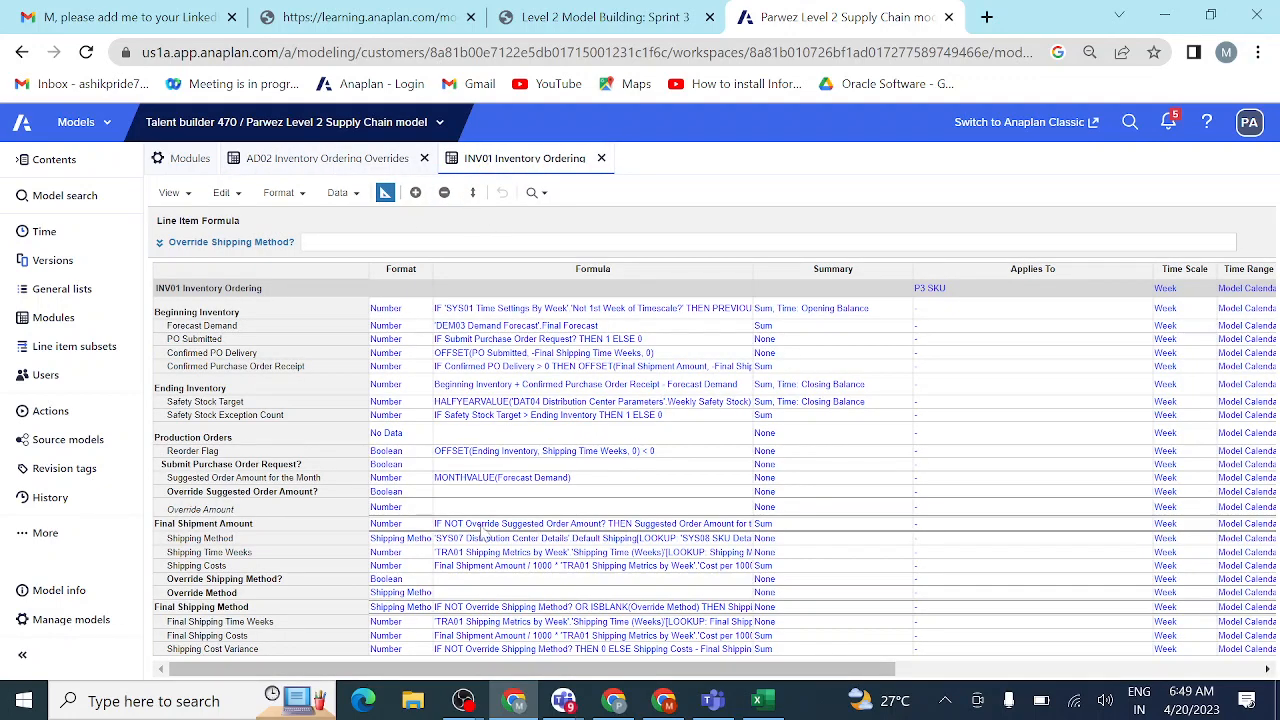
{"action": "left_click", "coordinate": [387, 193]}
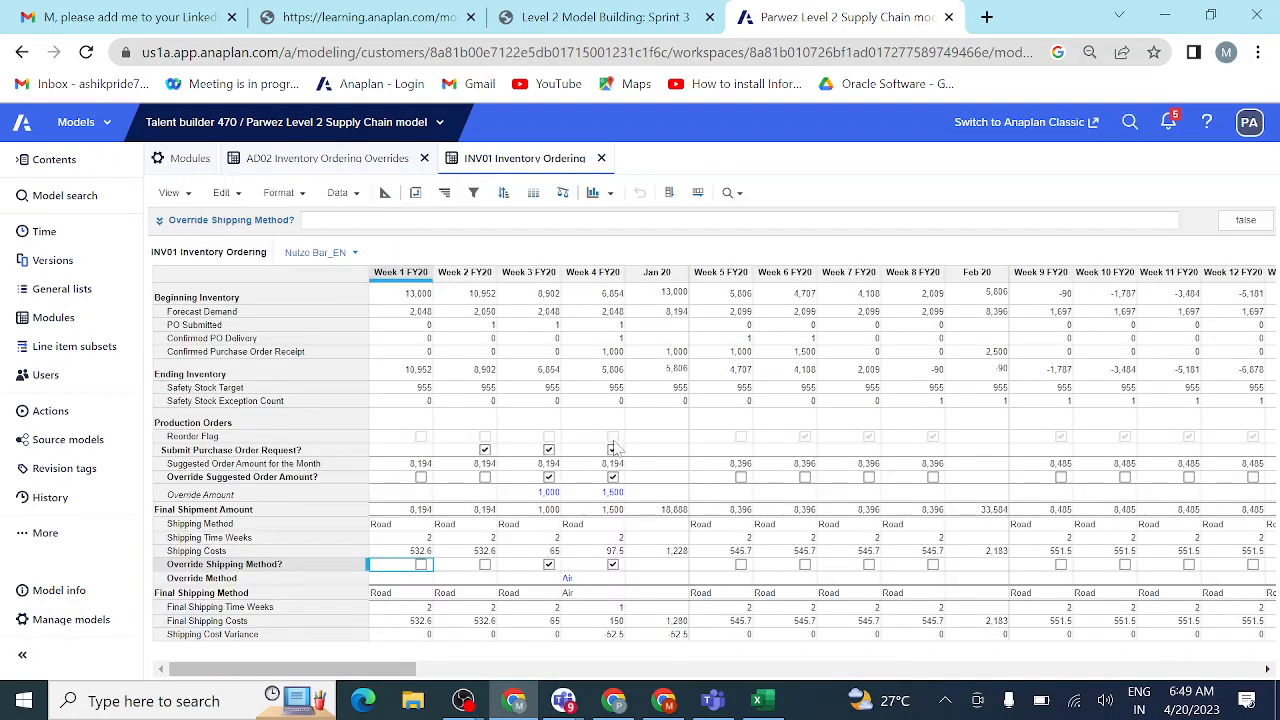
- Enable Override Shipping Method? for Weeks 1, 2, 5, 6 and 7 FY20 to test write access to Override Method
{"action": "left_click", "coordinate": [549, 494]}
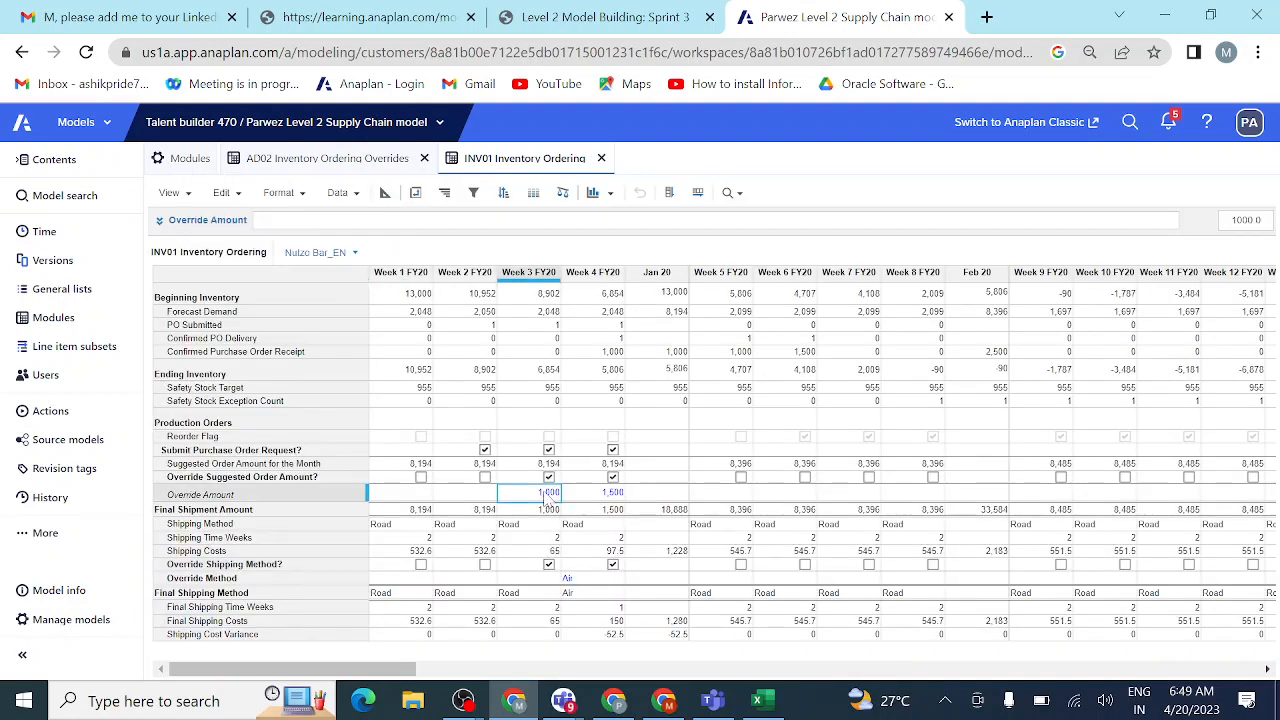
{"action": "left_click", "coordinate": [485, 564]}
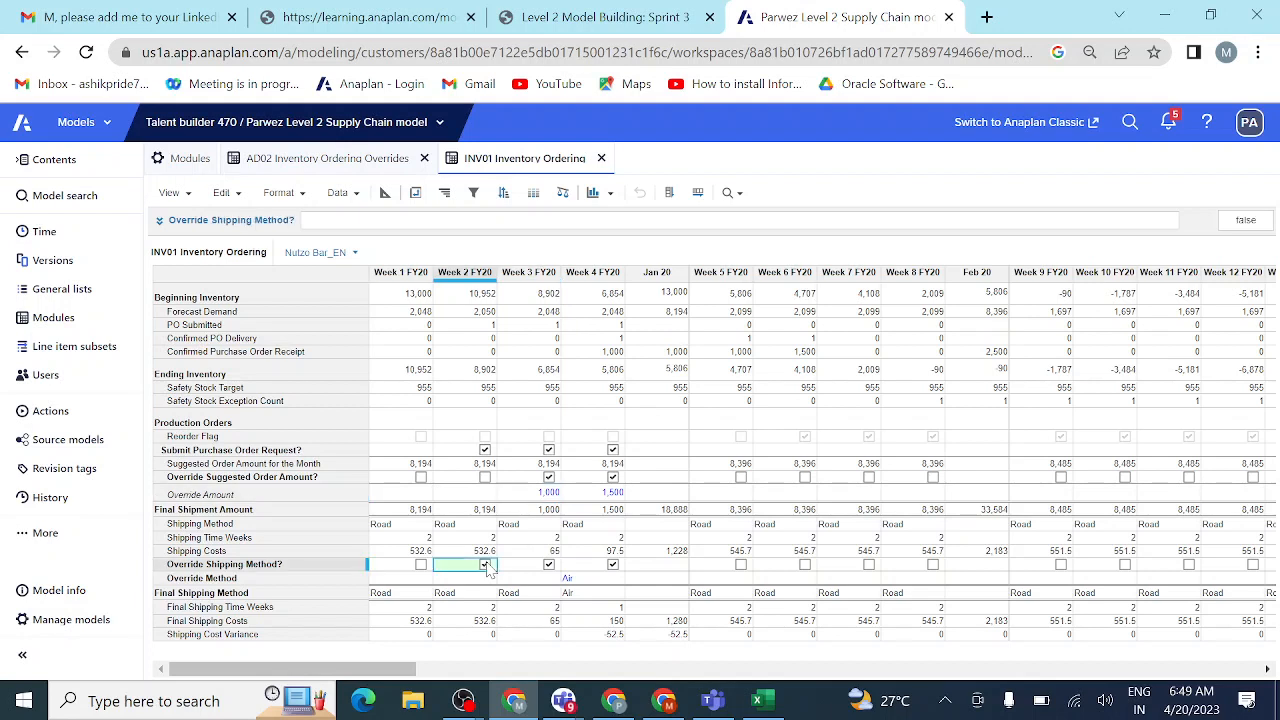
{"action": "left_click", "coordinate": [421, 565]}
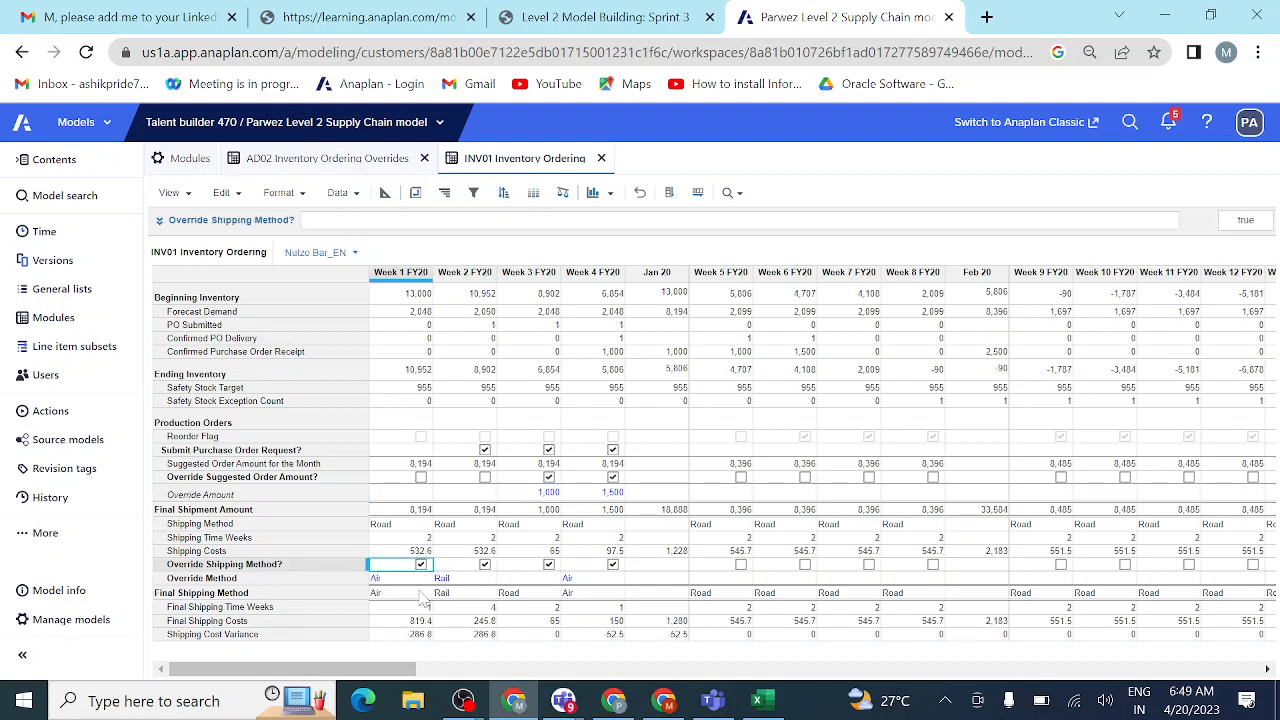
{"action": "left_click", "coordinate": [741, 565]}
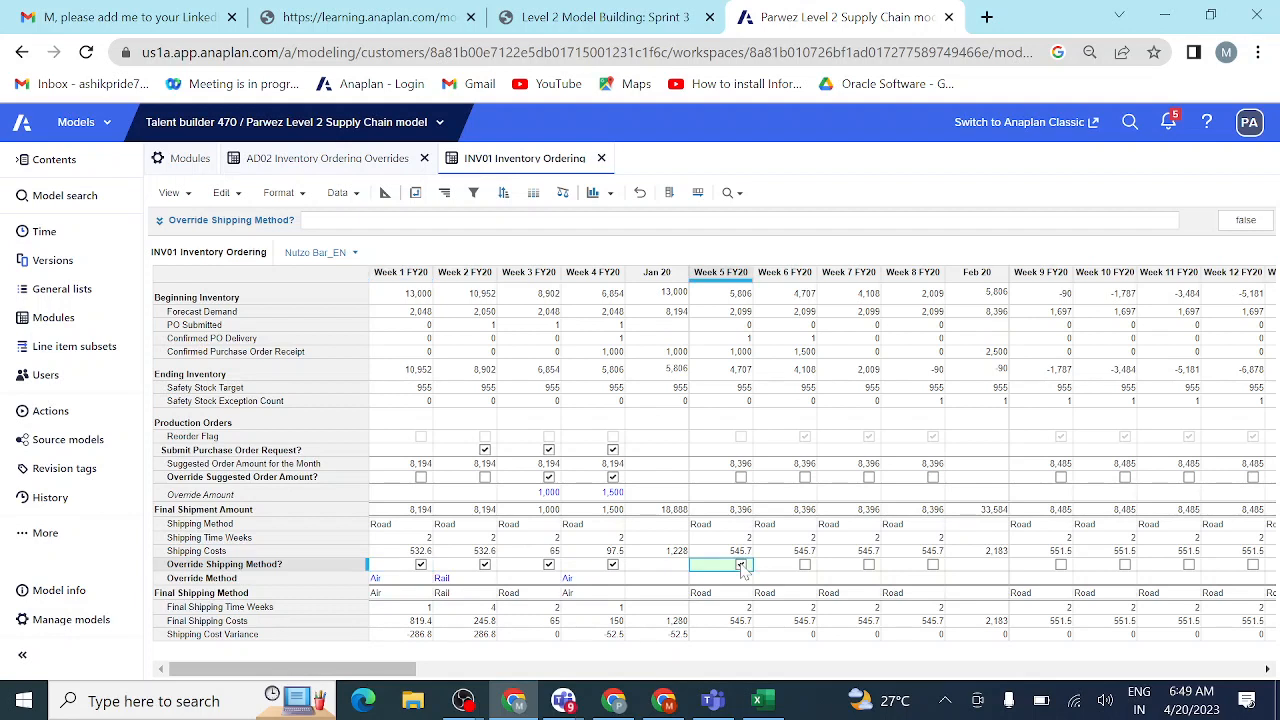
{"action": "left_click", "coordinate": [805, 567]}
{"action": "left_click", "coordinate": [805, 566]}
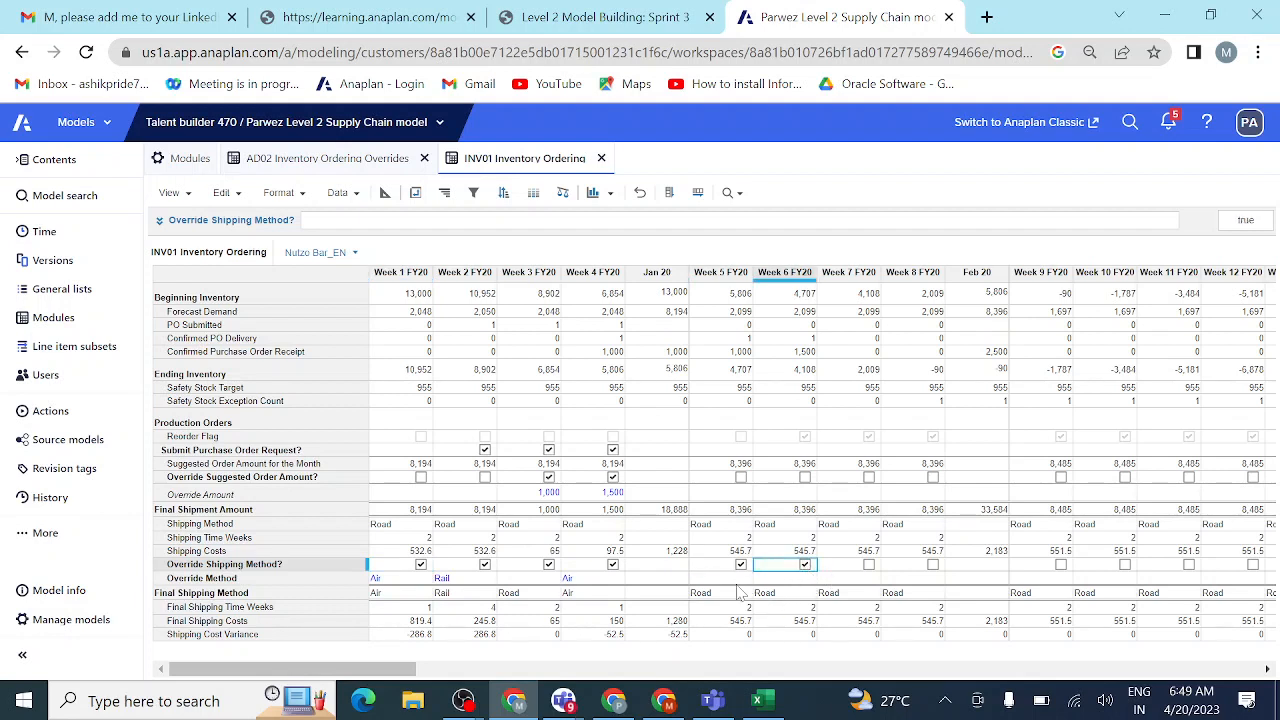
{"action": "left_click", "coordinate": [870, 566]}
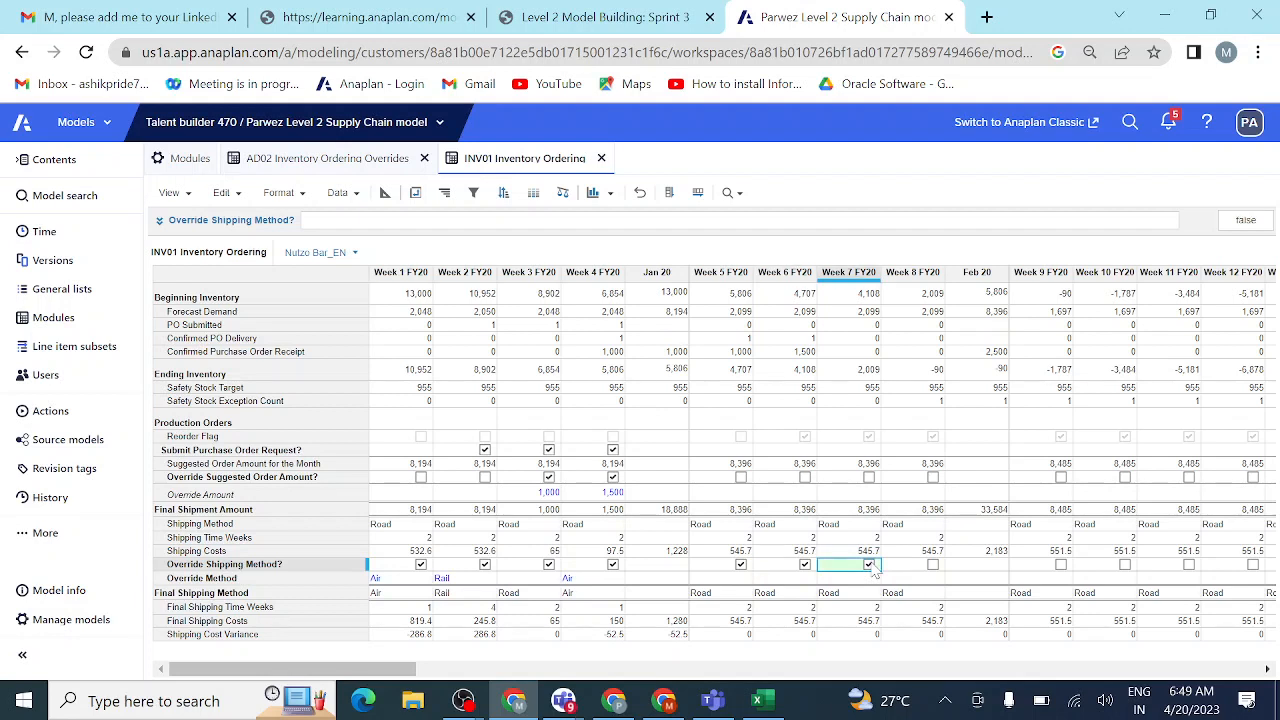
- Disable Override Shipping Method? for Week 7 FY20
{"action": "left_click", "coordinate": [869, 566]}
{"action": "left_click", "coordinate": [869, 566]}
- Test enabling Override Suggested Order Amount? for Week 5 FY20, check its Override Amount and Submit Purchase Order Request? cells, and disable the override again
{"action": "left_click", "coordinate": [740, 478]}
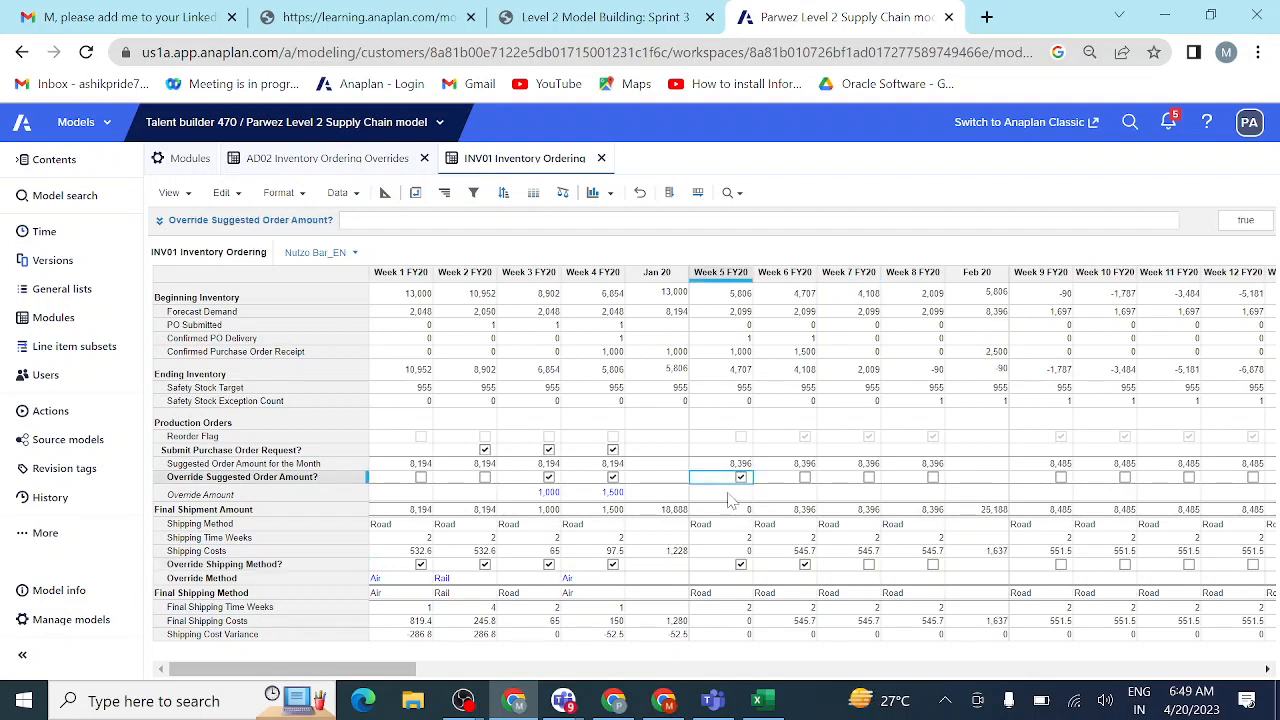
{"action": "left_click", "coordinate": [730, 497]}
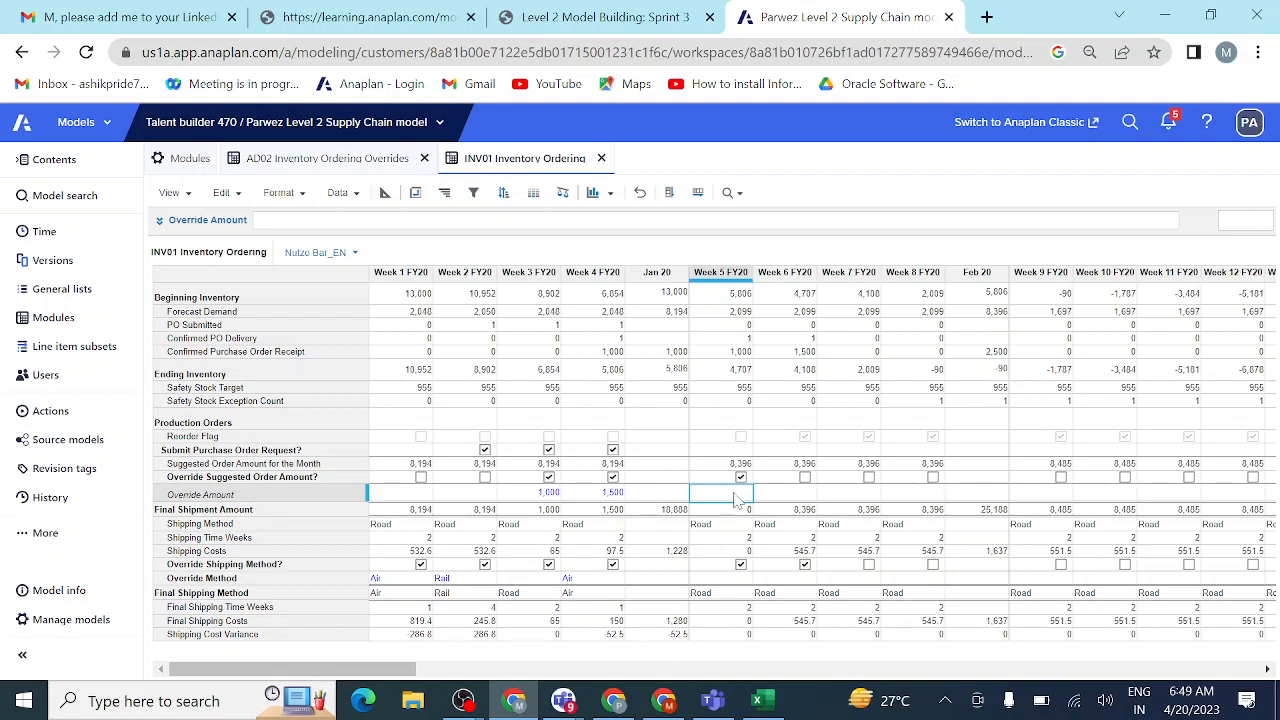
{"action": "left_click", "coordinate": [726, 455]}
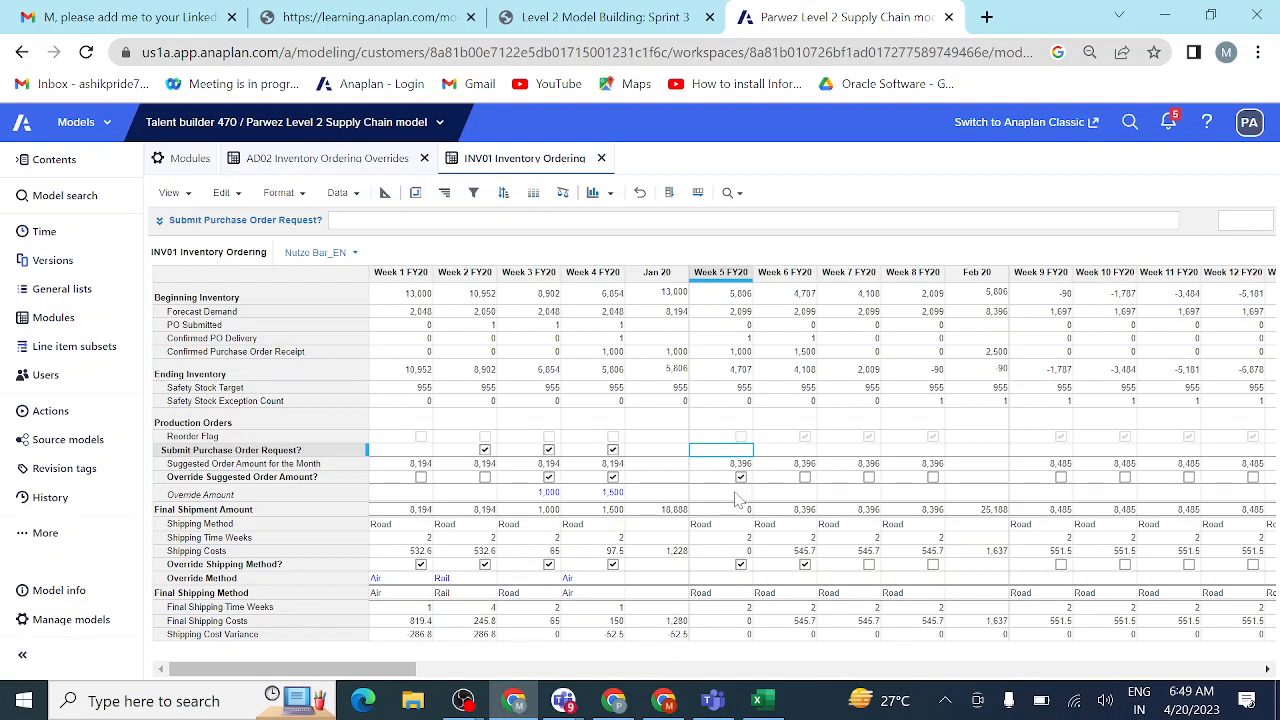
{"action": "left_click", "coordinate": [741, 478]}
{"action": "left_click", "coordinate": [741, 478]}
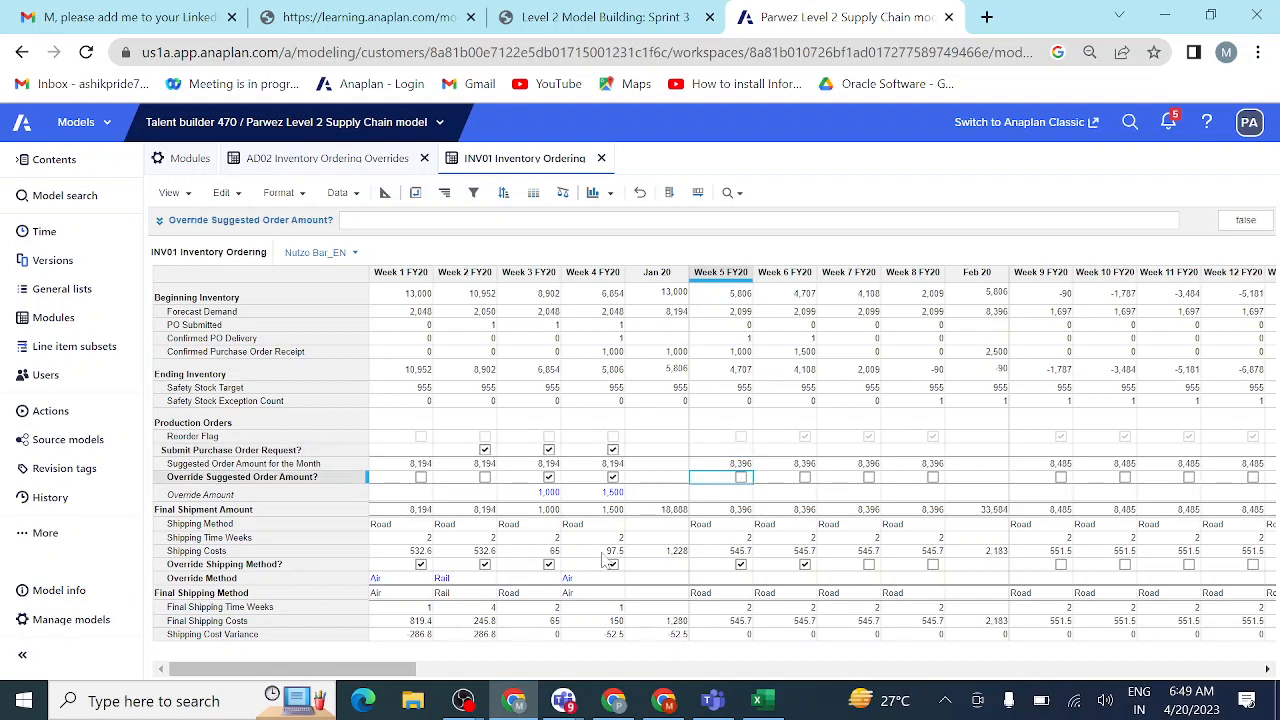
- Disable Override Shipping Method? for Weeks 6, 5, 1, 2 and 3 FY20
{"action": "left_click", "coordinate": [806, 566]}
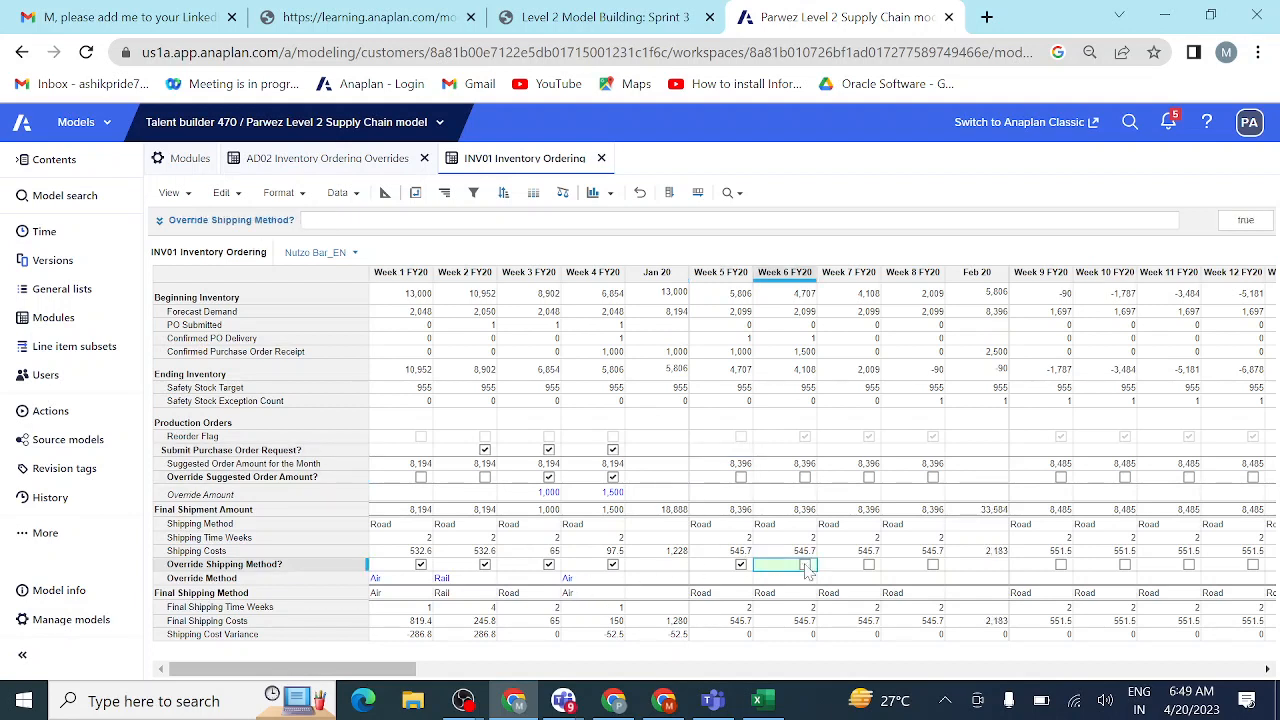
{"action": "left_click", "coordinate": [741, 566]}
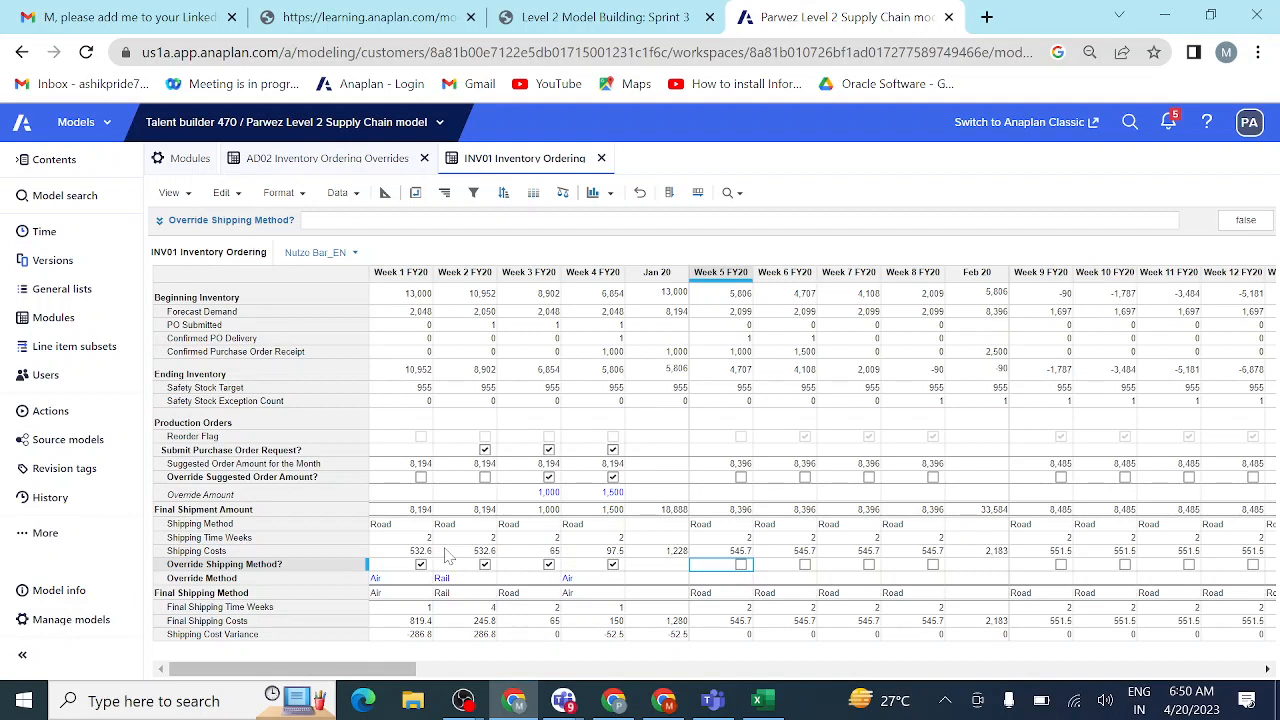
{"action": "left_click", "coordinate": [421, 565]}
{"action": "left_click", "coordinate": [485, 565]}
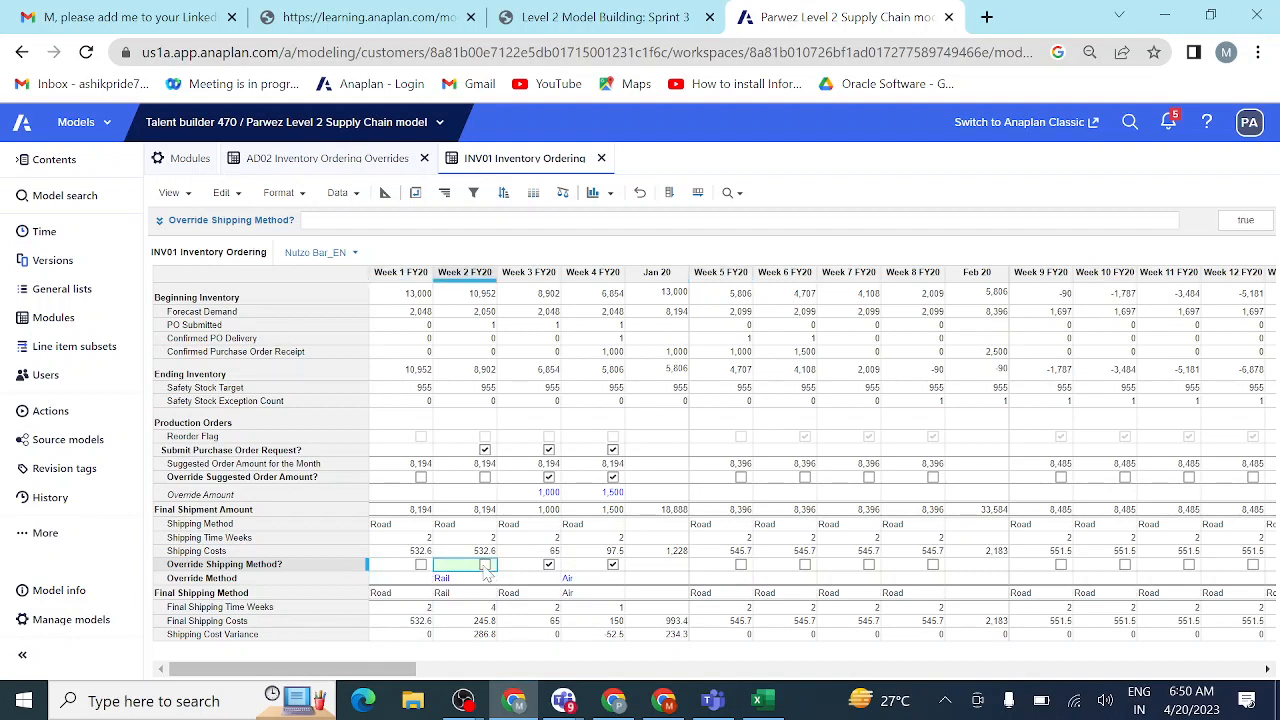
{"action": "left_click", "coordinate": [549, 565]}
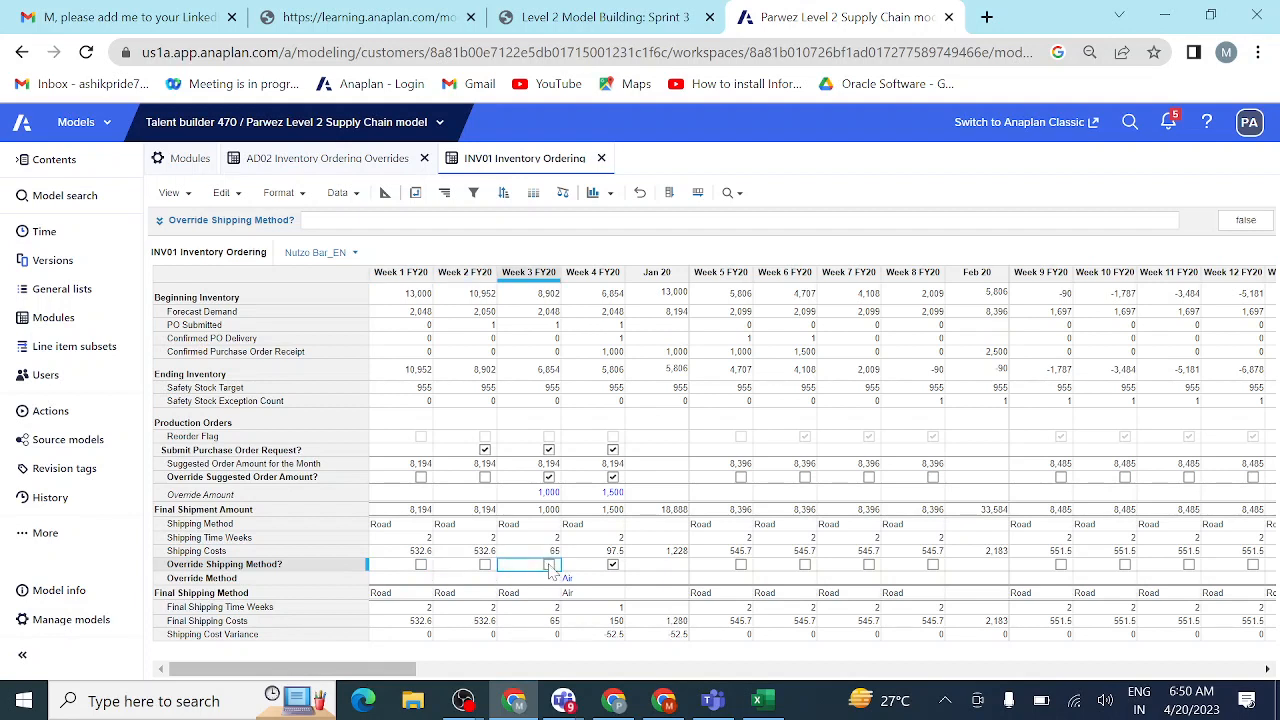
- Review the Submit Purchase Order Request?, Override Method and Override Amount line items in the INV01 grid
{"action": "left_click", "coordinate": [300, 450]}
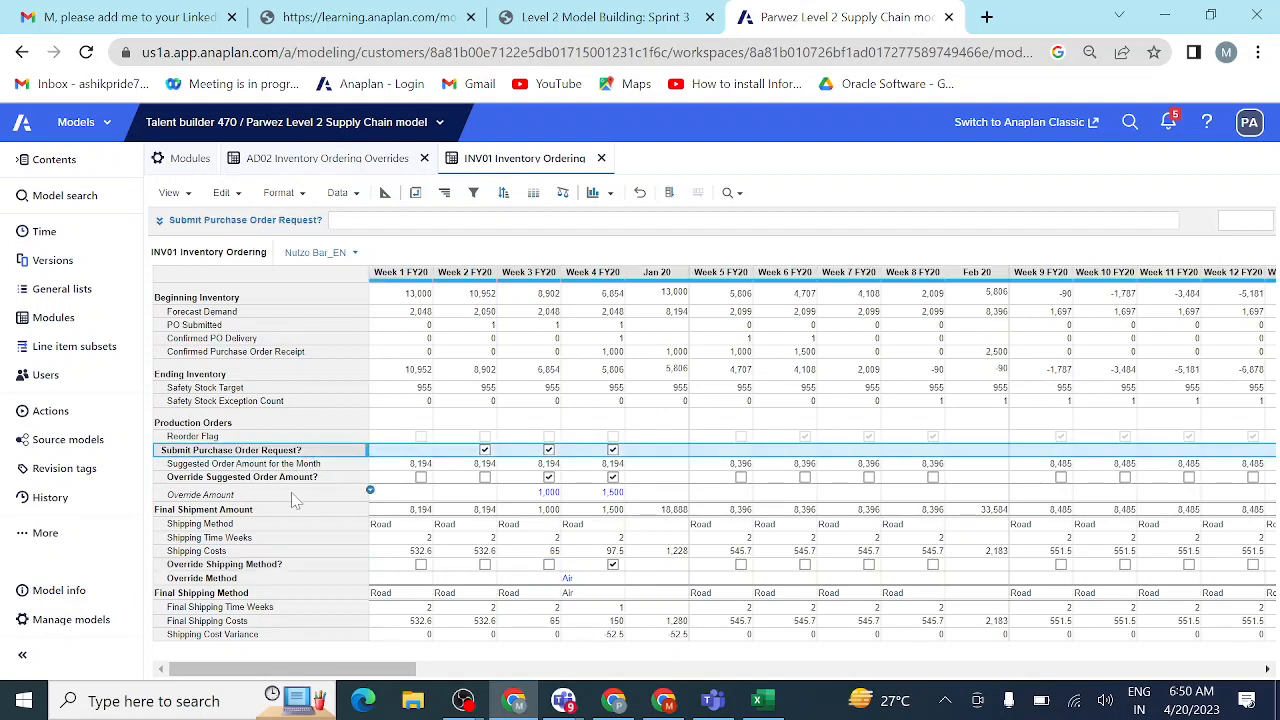
{"action": "left_click", "coordinate": [293, 497]}
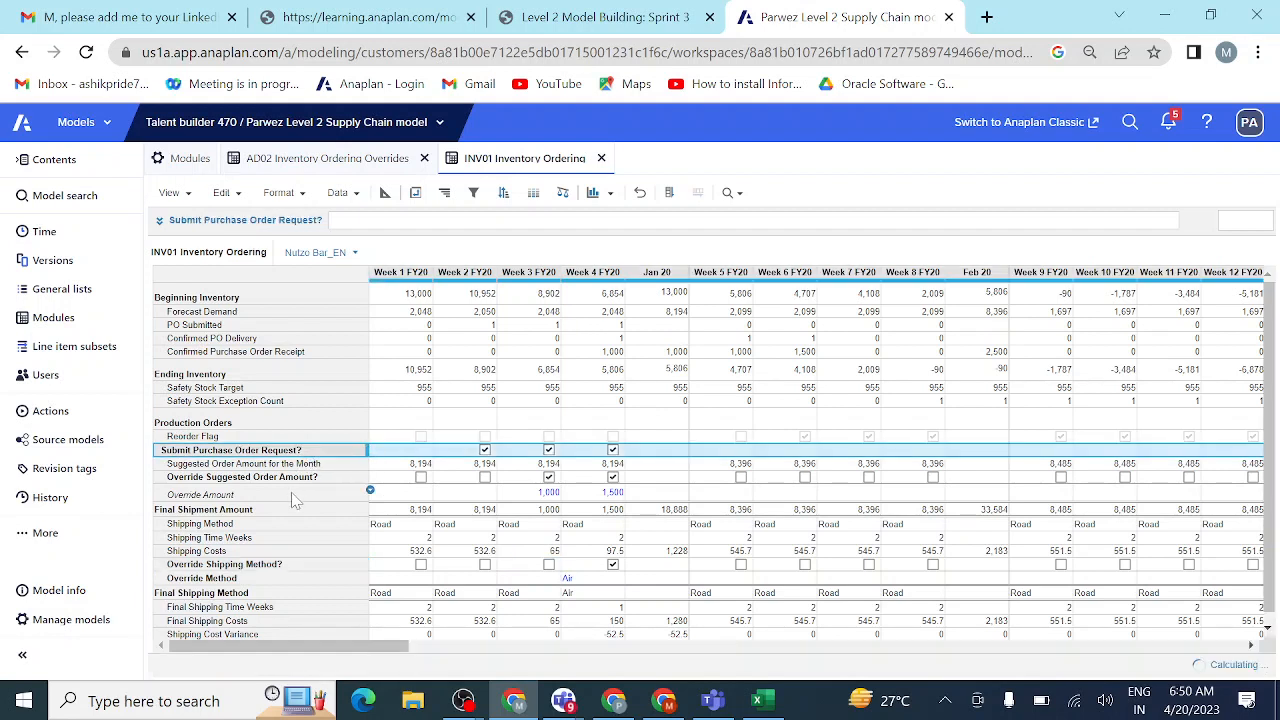
{"action": "left_click", "coordinate": [283, 580]}
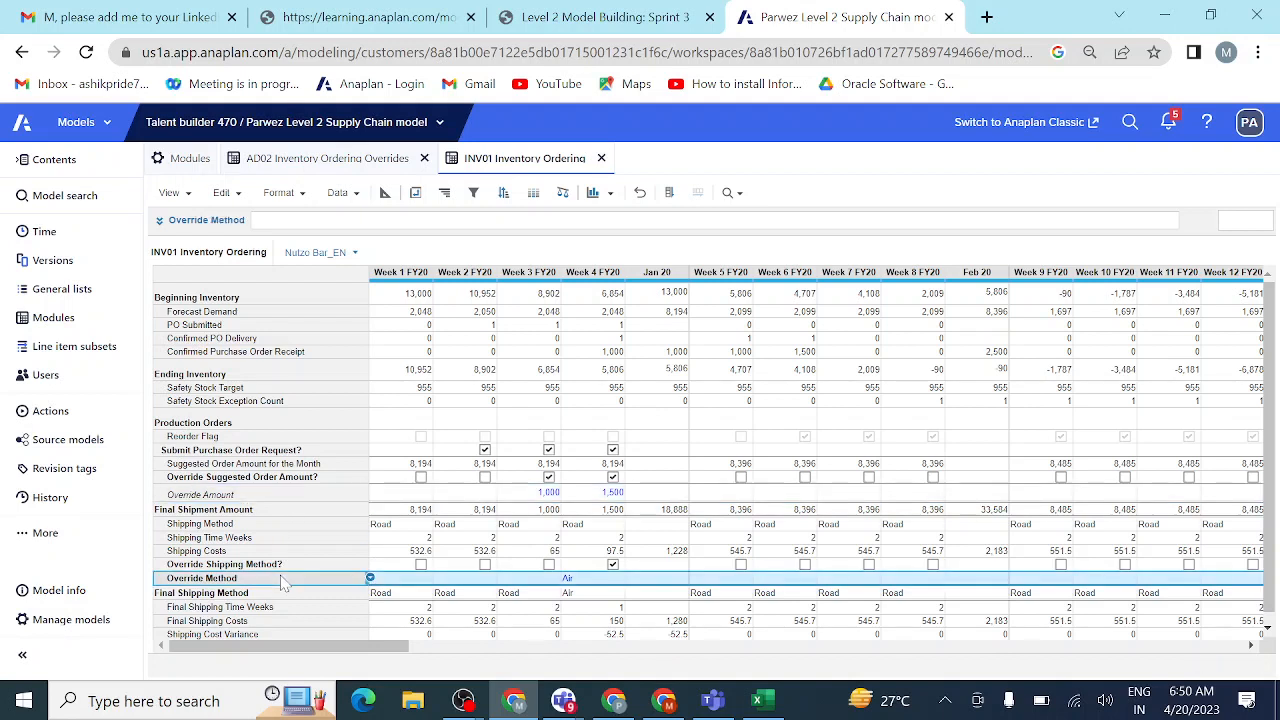
{"action": "left_click", "coordinate": [274, 500]}
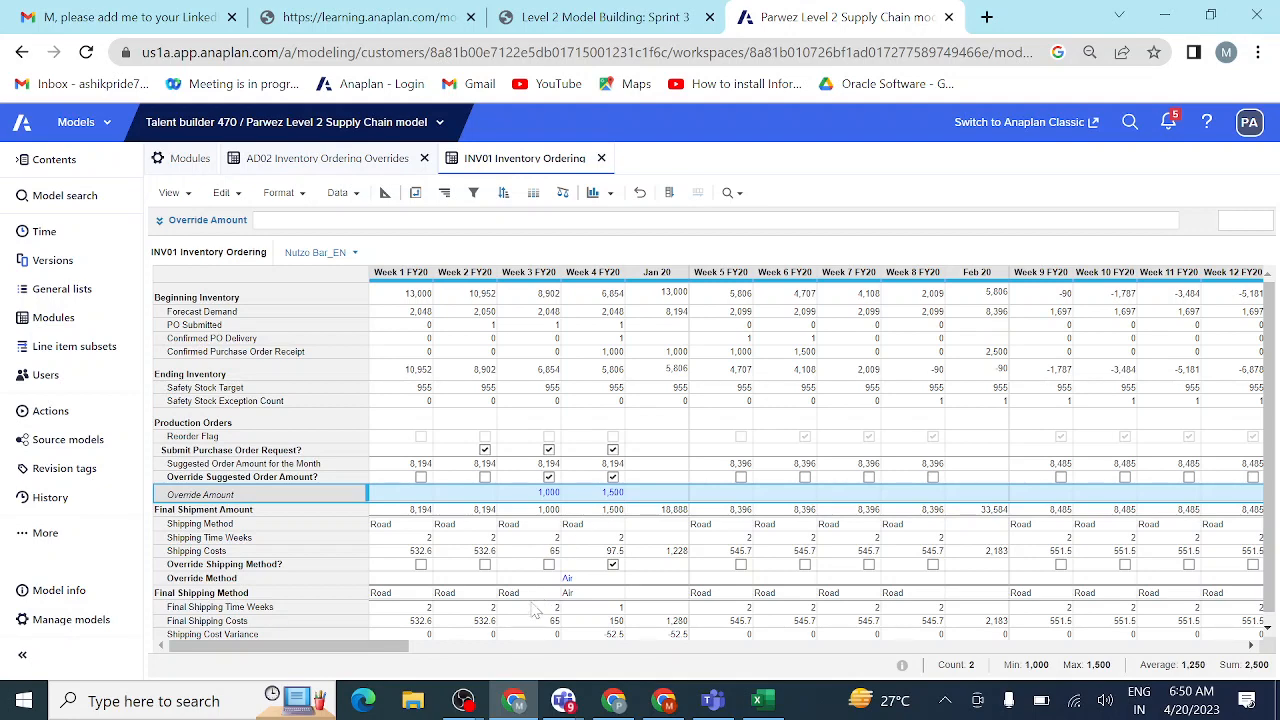
- Switch to Microsoft Teams to check the Anaplan evening class meeting, and return to the Anaplan model
{"action": "mouse_move", "coordinate": [570, 706]}
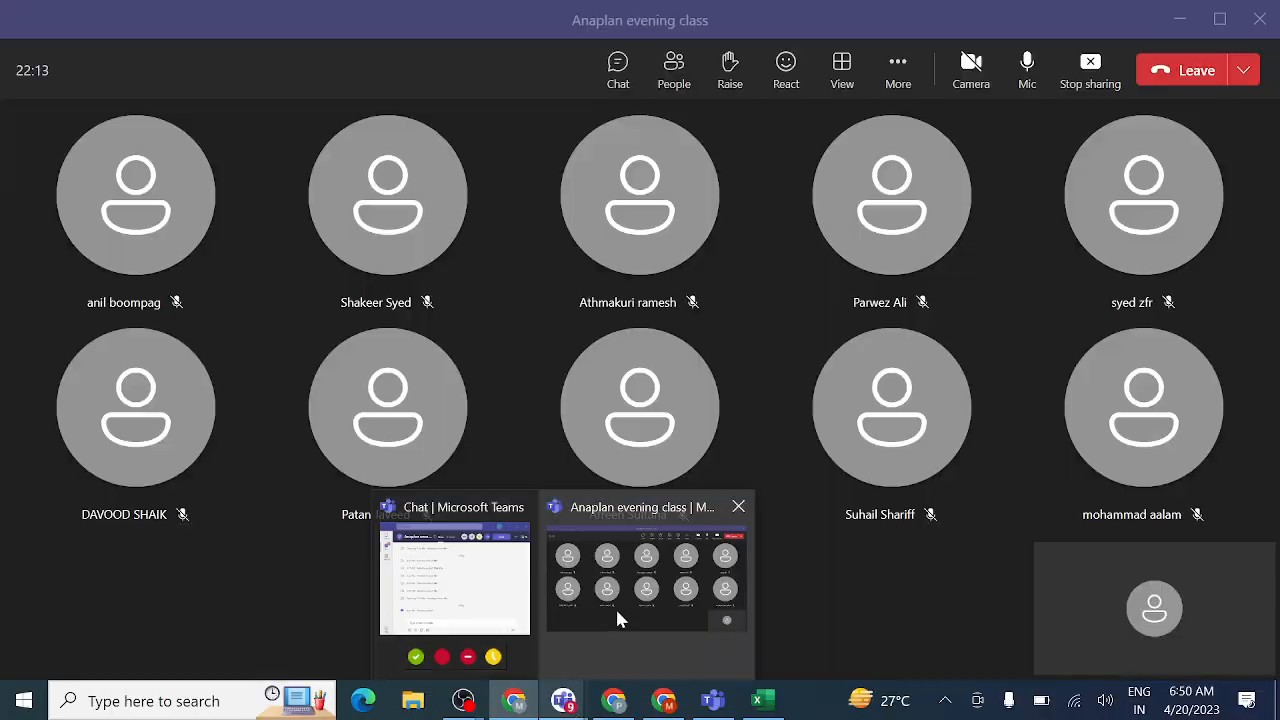
{"action": "left_click", "coordinate": [615, 606]}
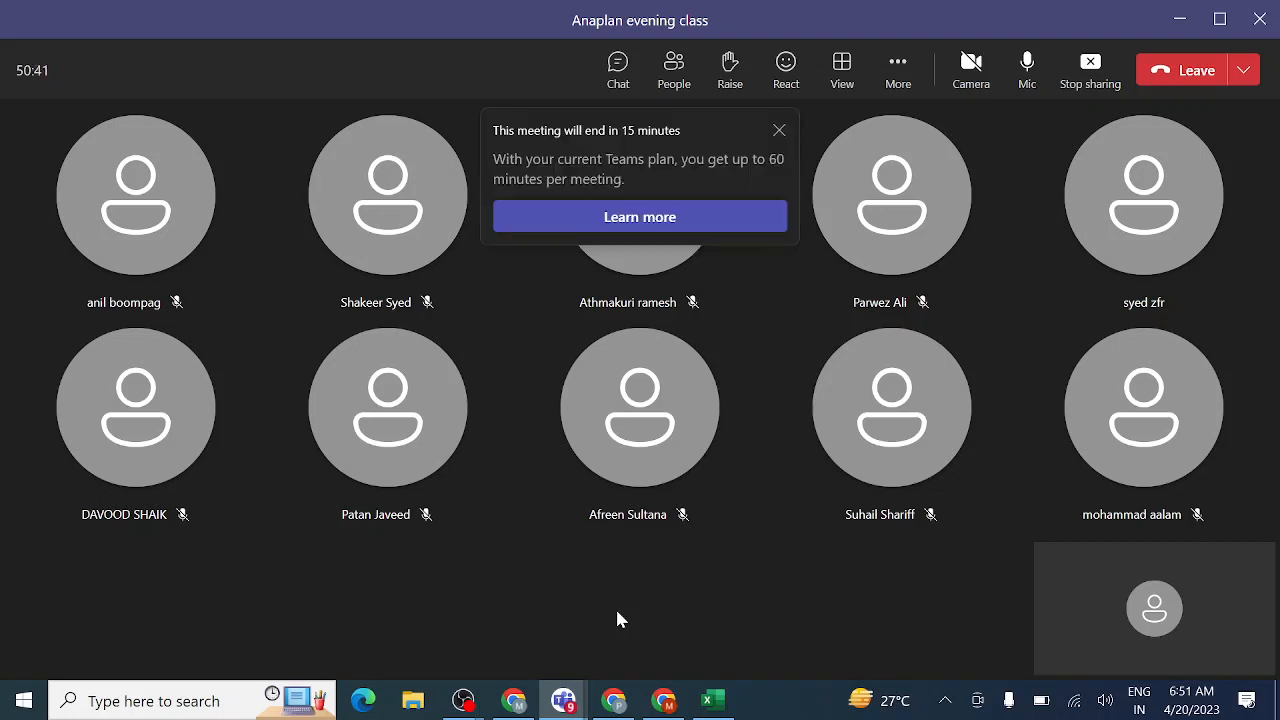
{"action": "left_click", "coordinate": [519, 677]}
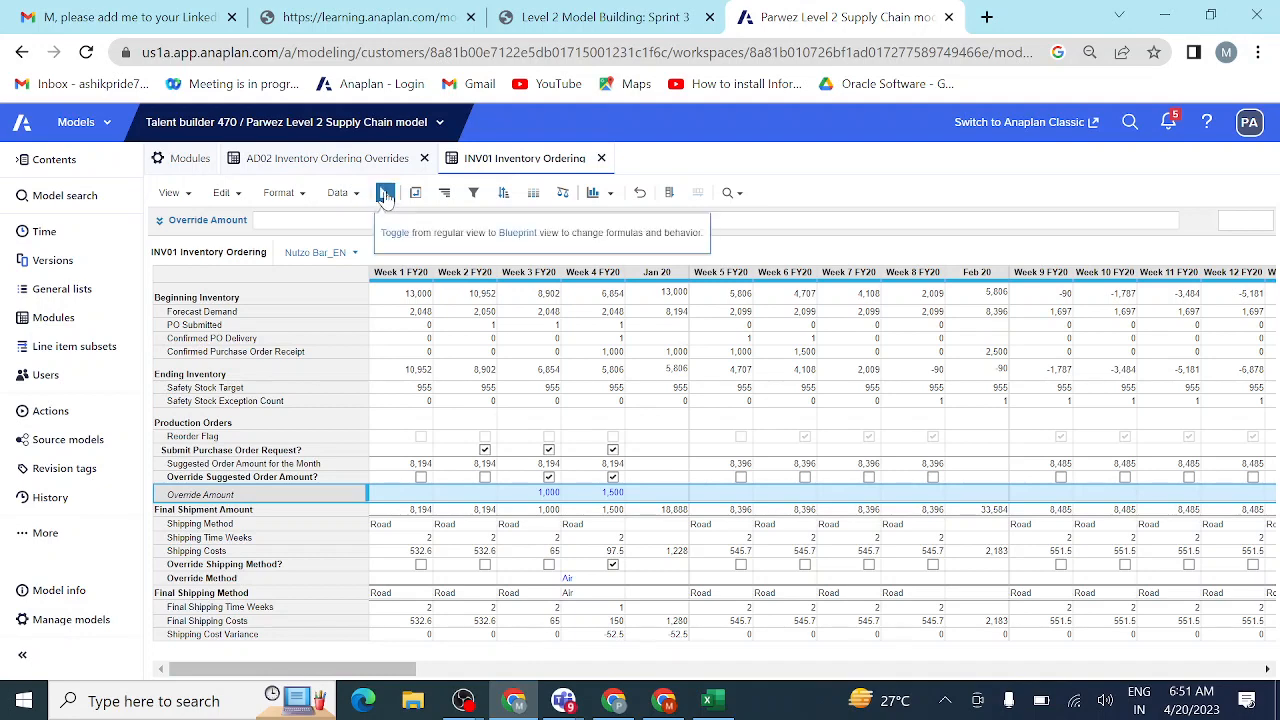
- Review the write driver formulas in the AD02 Inventory Ordering Overrides blueprint, reopen the module from the module list, and return to its grid
{"action": "left_click", "coordinate": [360, 160]}
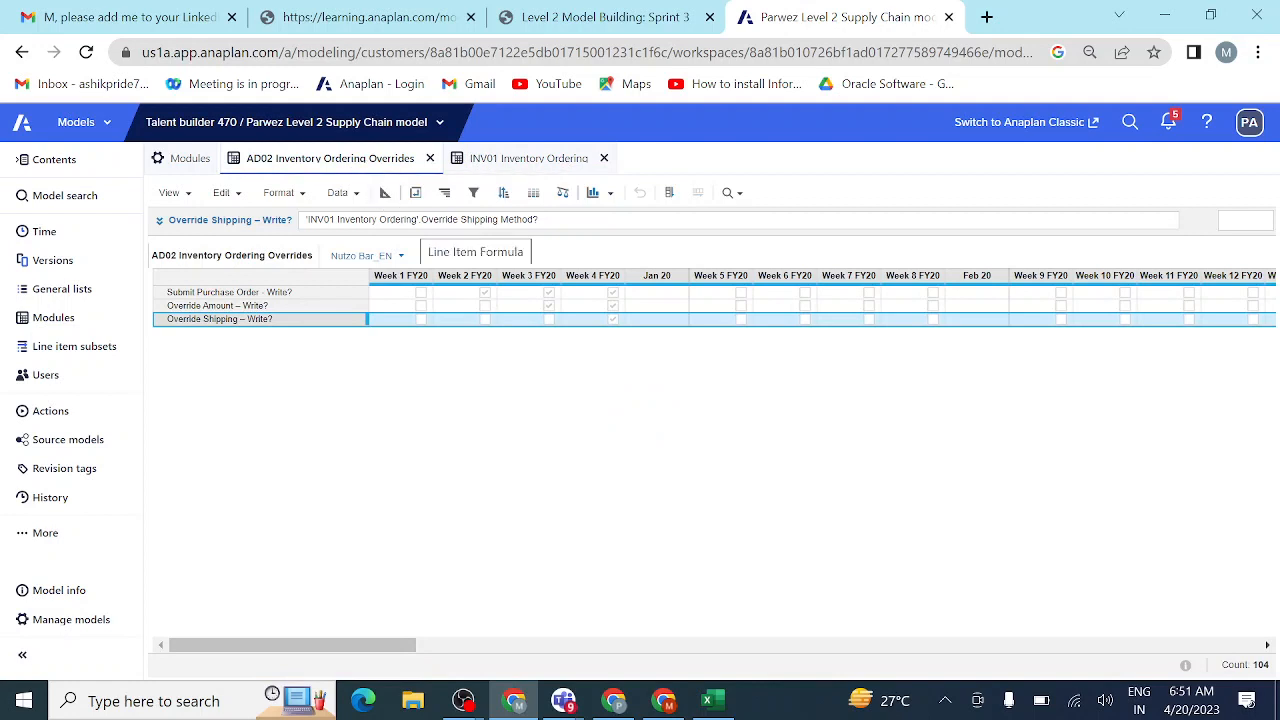
{"action": "left_click", "coordinate": [385, 193]}
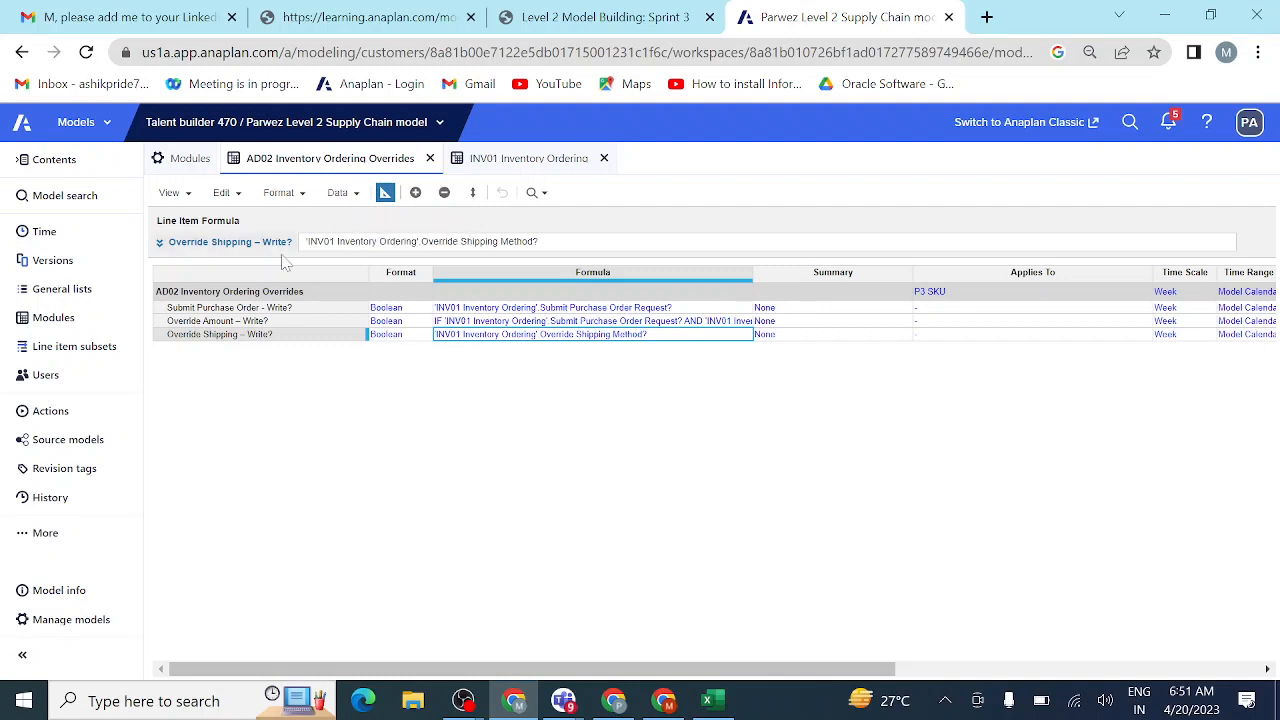
{"action": "left_click", "coordinate": [86, 326]}
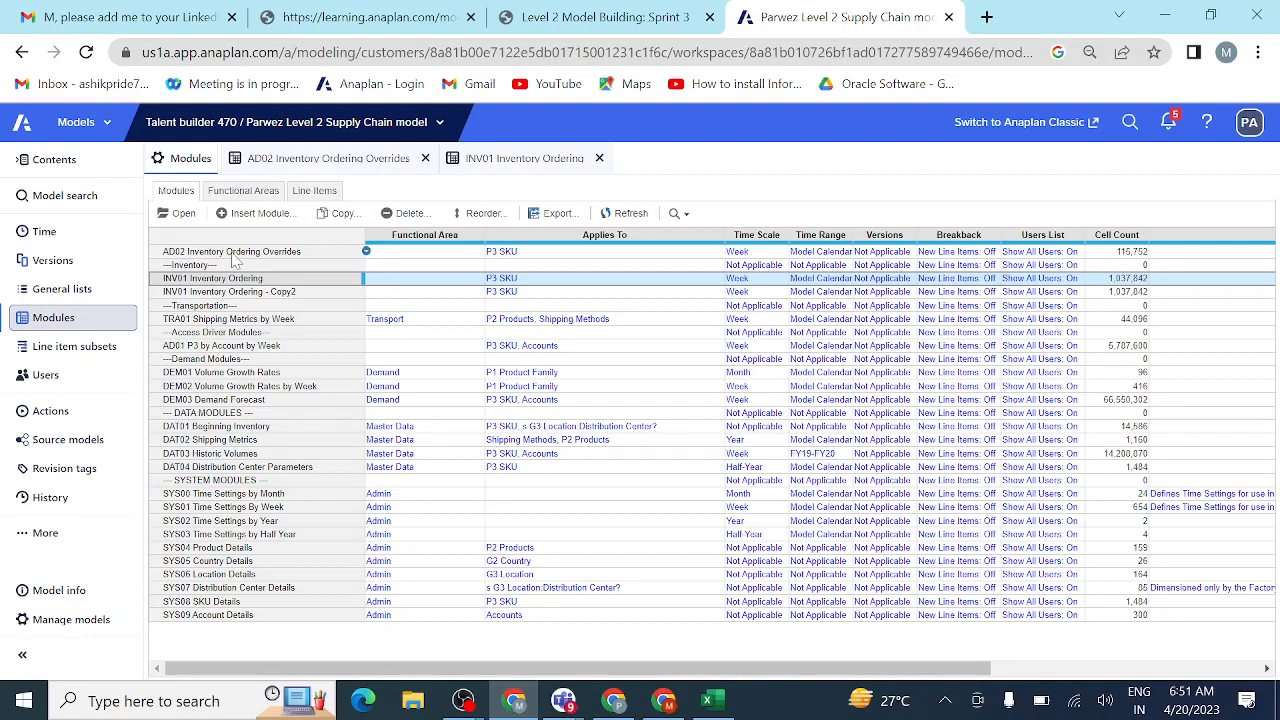
{"action": "left_click", "coordinate": [233, 256]}
{"action": "left_click", "coordinate": [186, 215]}
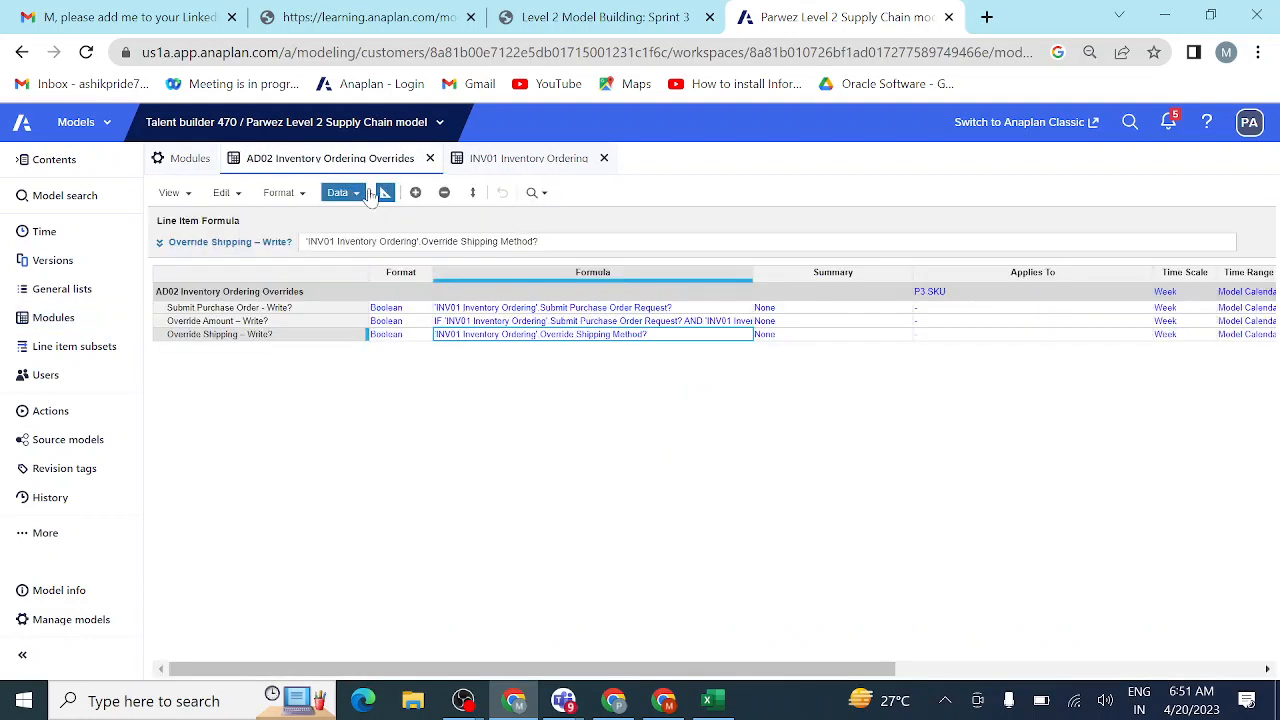
{"action": "left_click", "coordinate": [384, 192]}
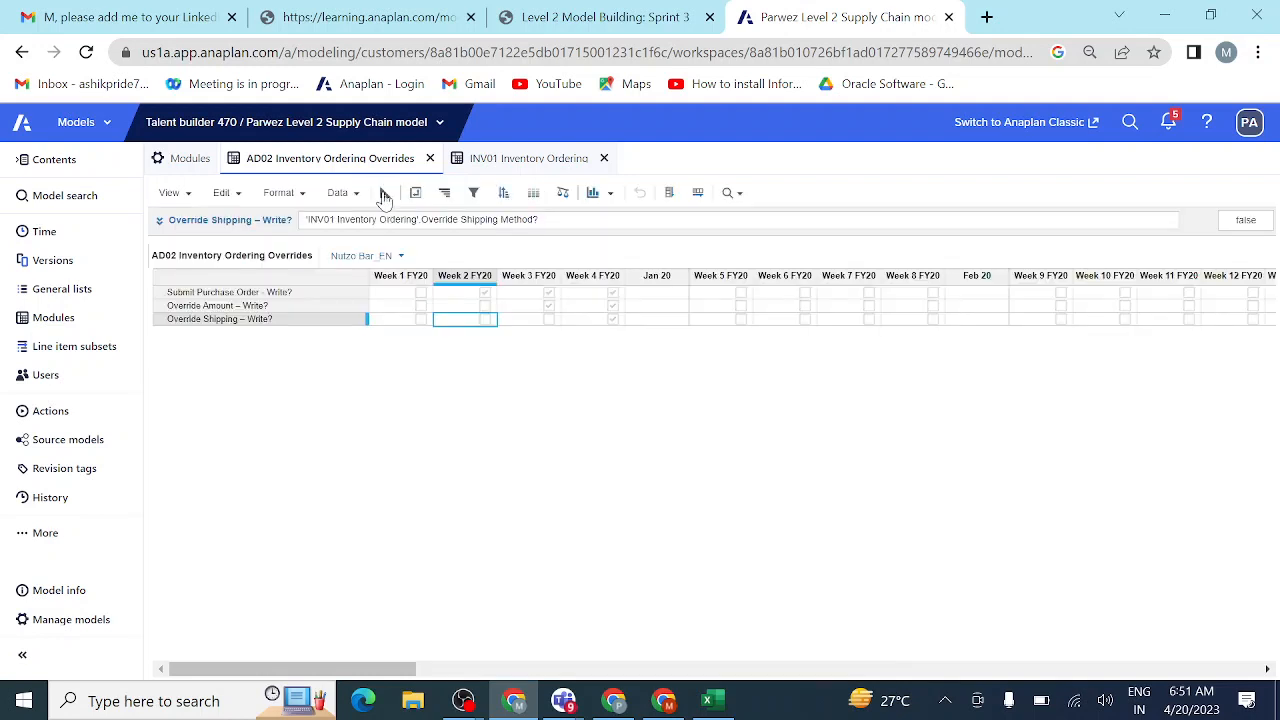
- Review how AD02's dimensions are arranged across pages, columns and rows in the Pivot settings, and close them without changes
{"action": "left_click", "coordinate": [416, 193]}
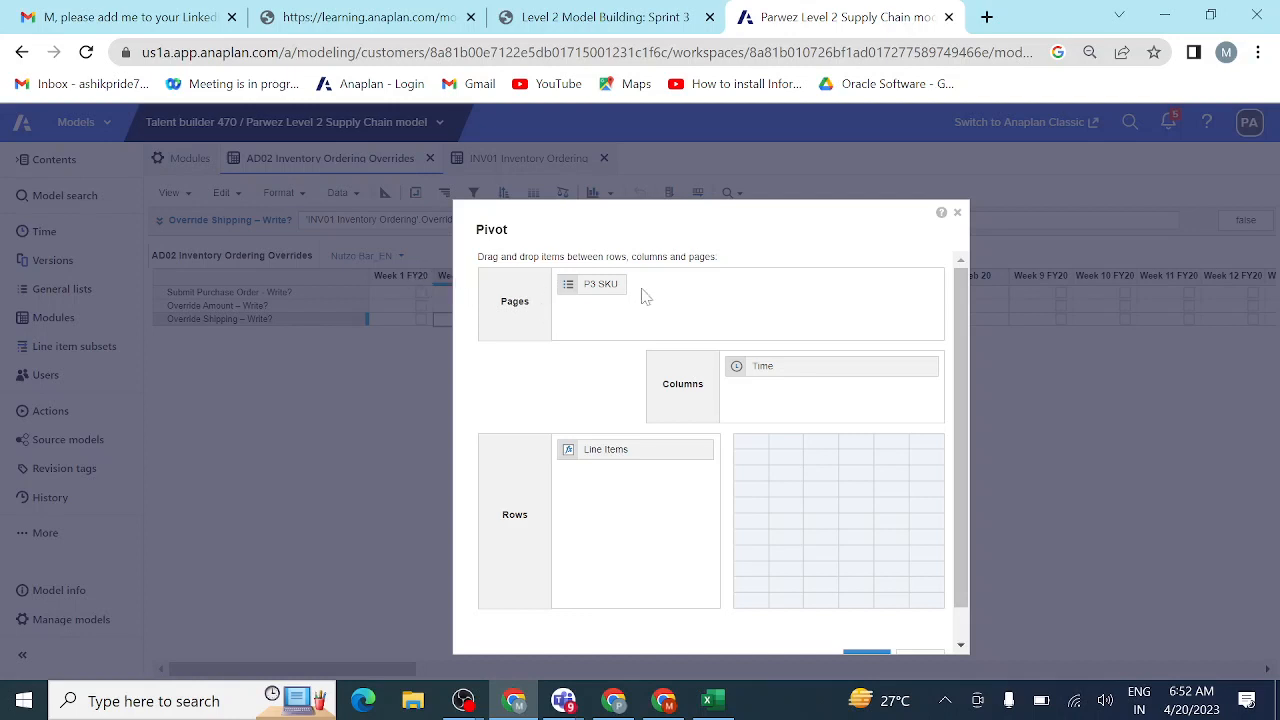
{"action": "left_click", "coordinate": [684, 457]}
{"action": "left_click", "coordinate": [962, 212]}
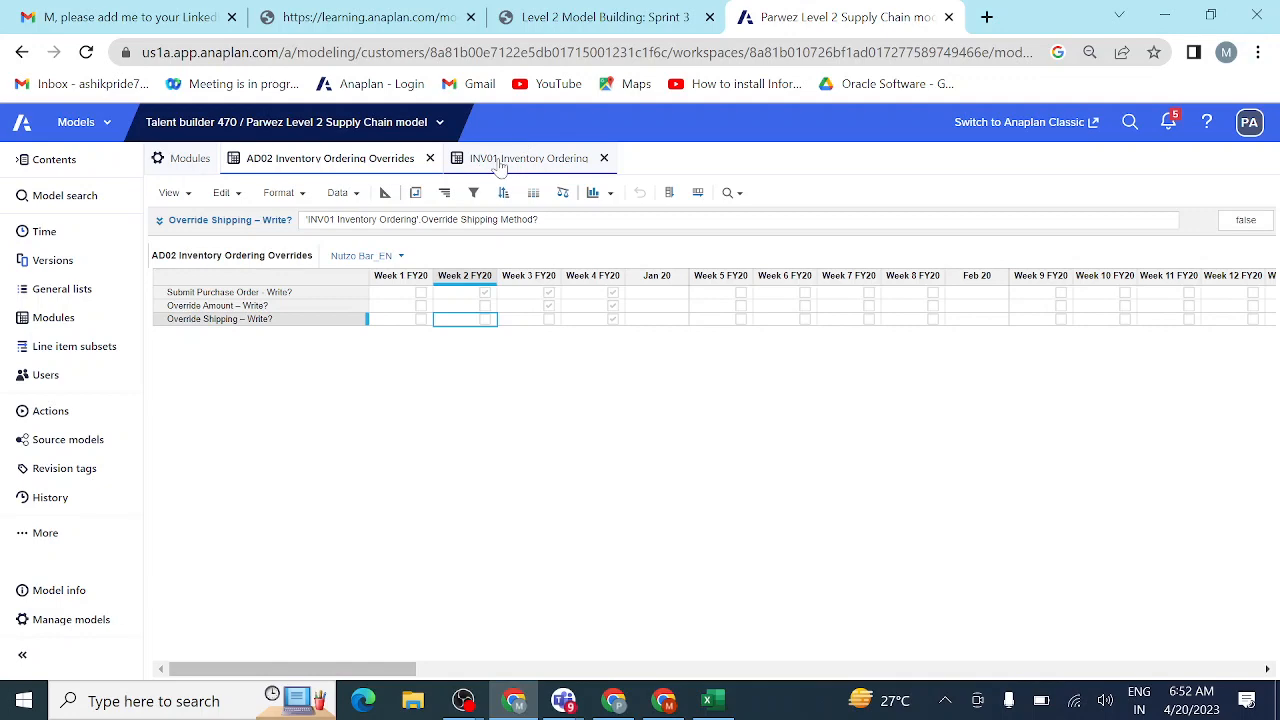
- Review the Write Access Driver assignments of Override Method, Override Amount and Submit Purchase Order Request? in the INV01 Inventory Ordering blueprint
{"action": "left_click", "coordinate": [502, 162]}
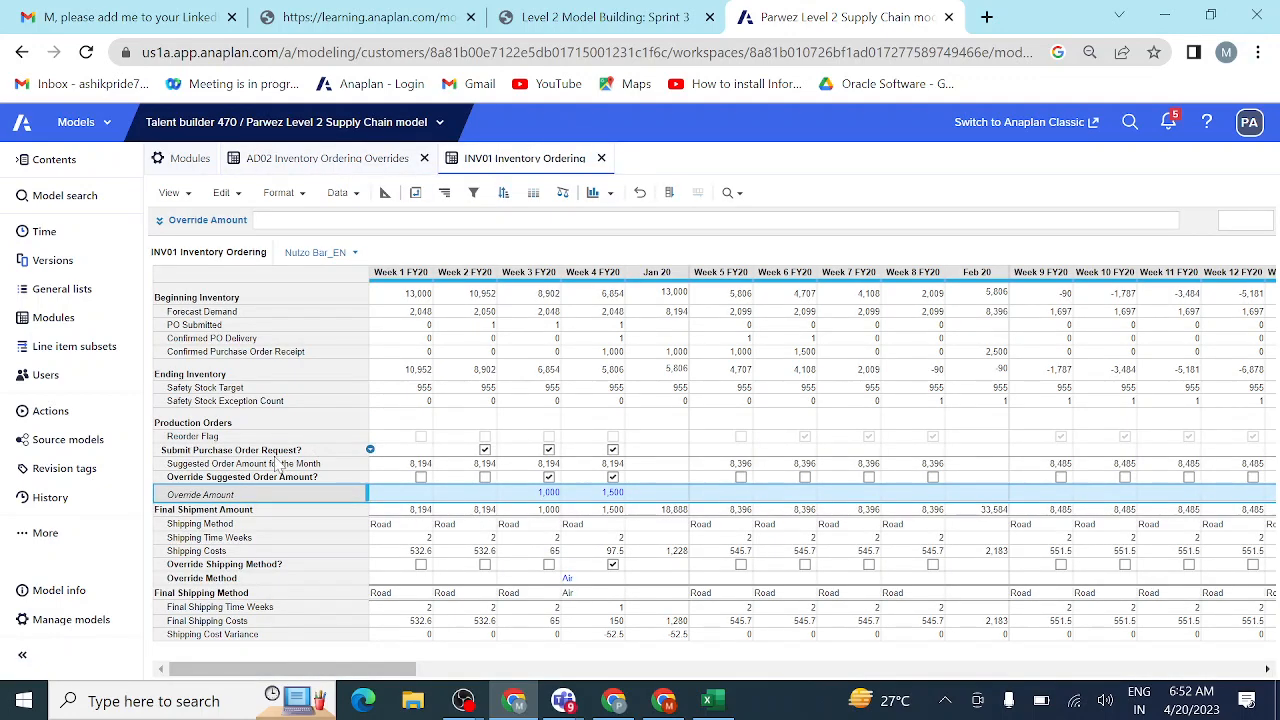
{"action": "left_click", "coordinate": [286, 452]}
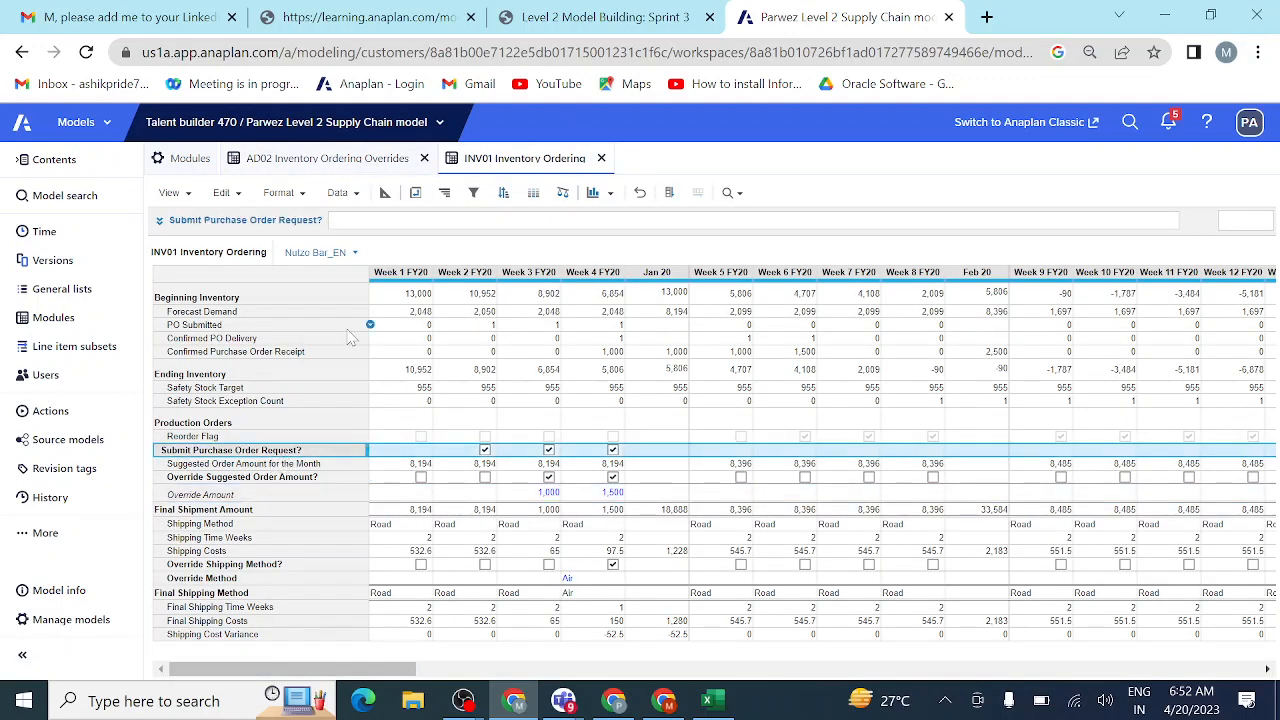
{"action": "left_click", "coordinate": [384, 193]}
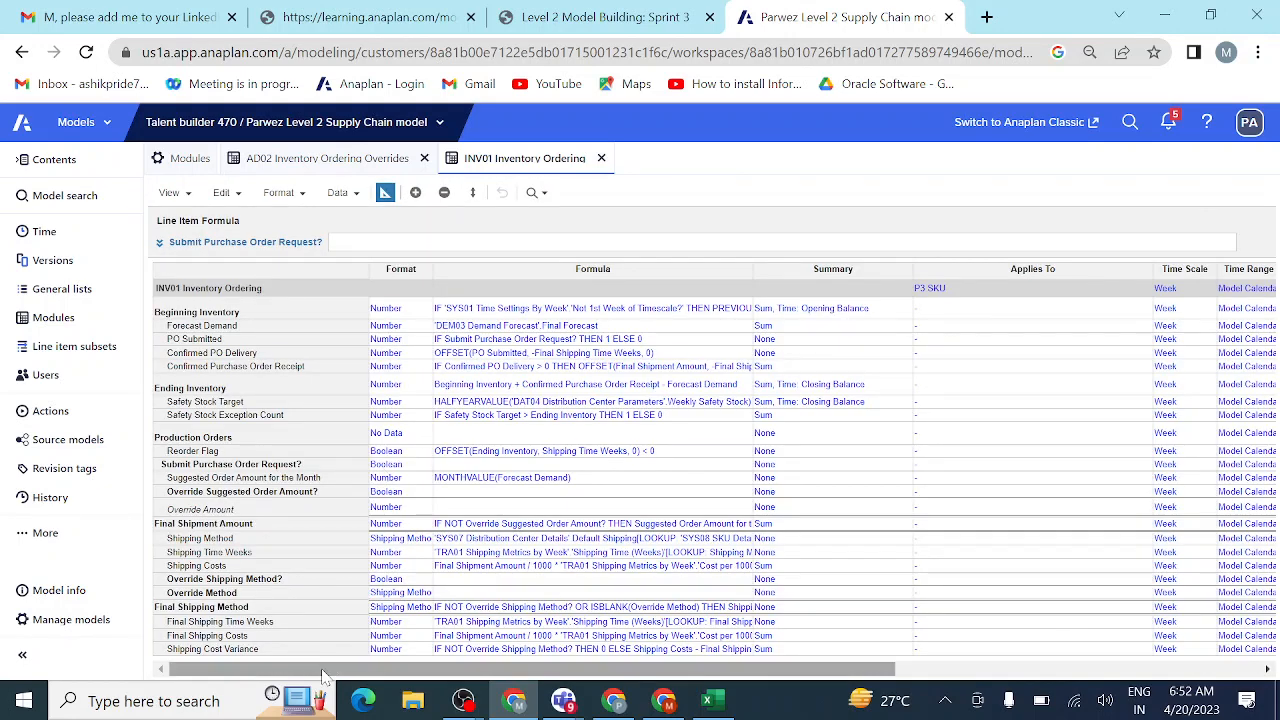
{"action": "left_click_drag", "start_coordinate": [333, 668], "coordinate": [648, 668]}
{"action": "left_click_drag", "start_coordinate": [600, 670], "coordinate": [530, 670]}
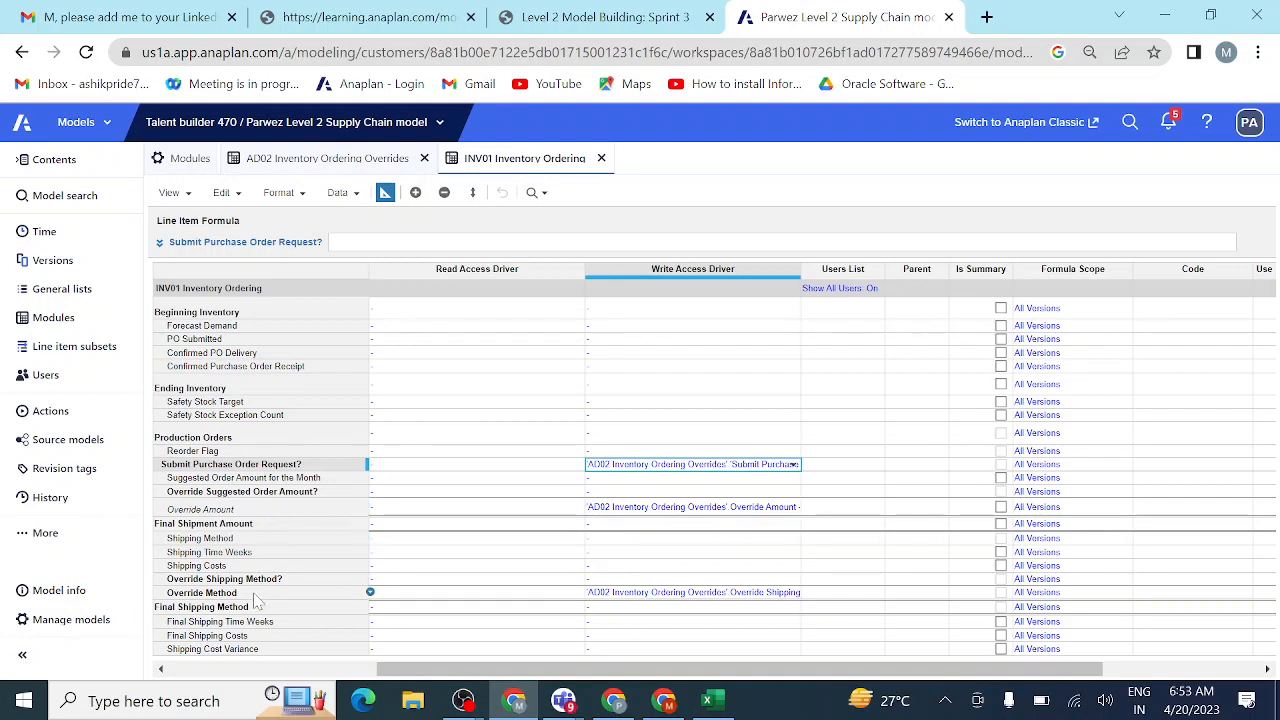
{"action": "left_click", "coordinate": [653, 597]}
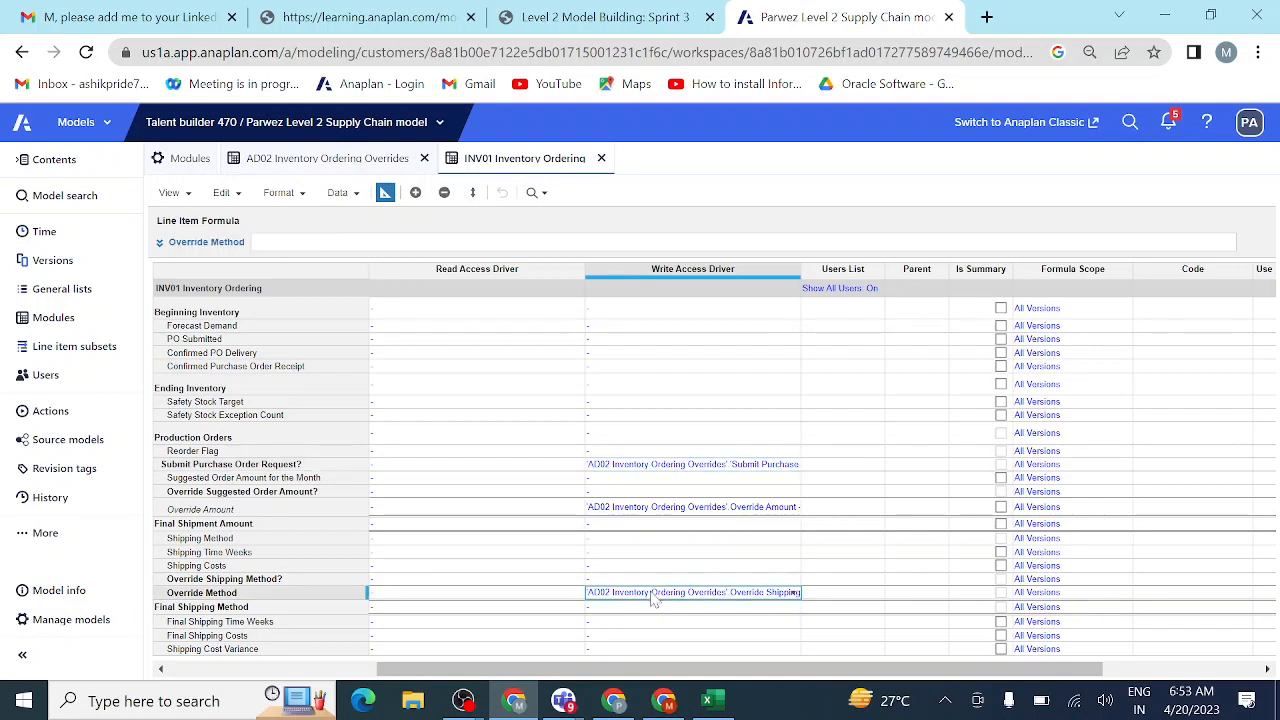
{"action": "left_click", "coordinate": [651, 510]}
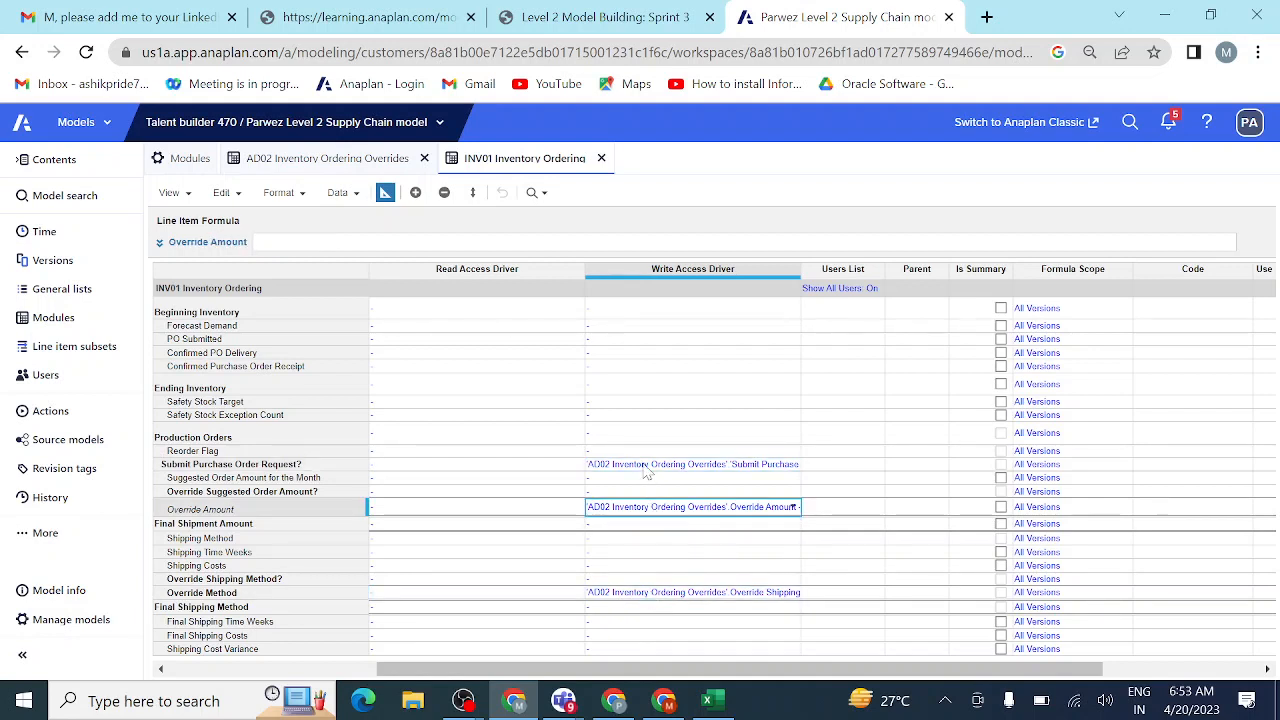
{"action": "left_click", "coordinate": [646, 466]}
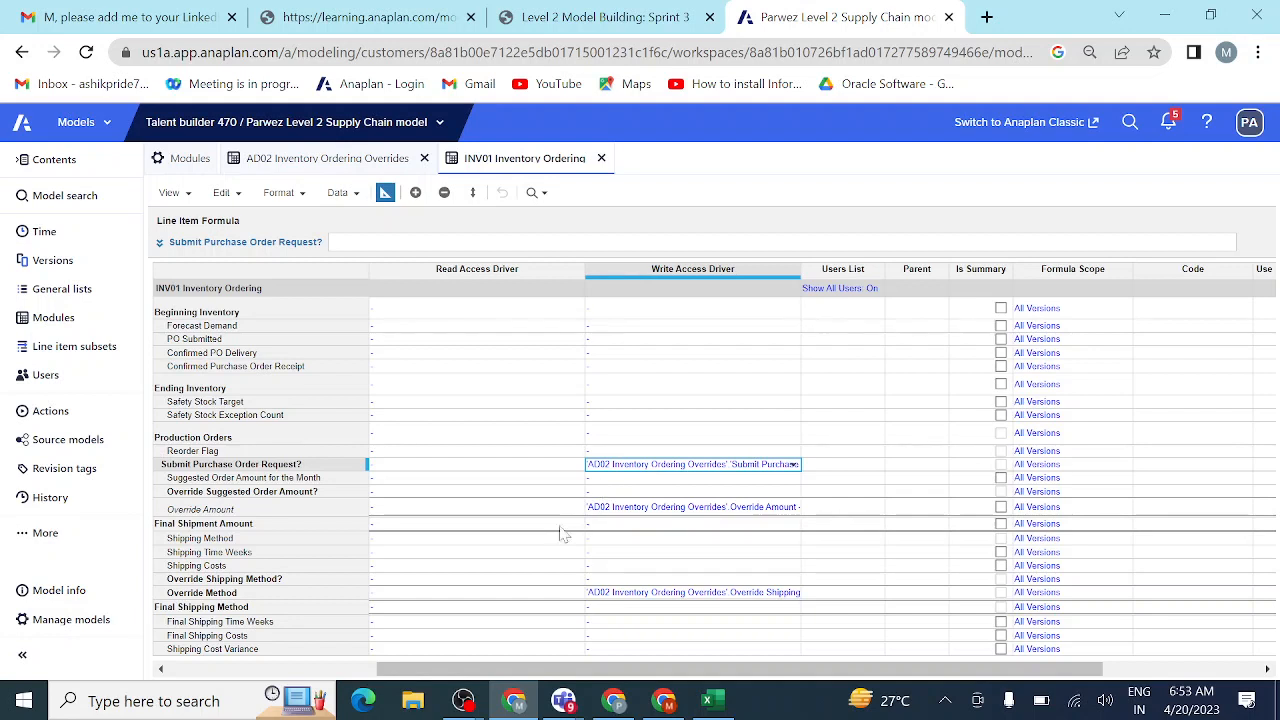
{"action": "mouse_move", "coordinate": [467, 703]}
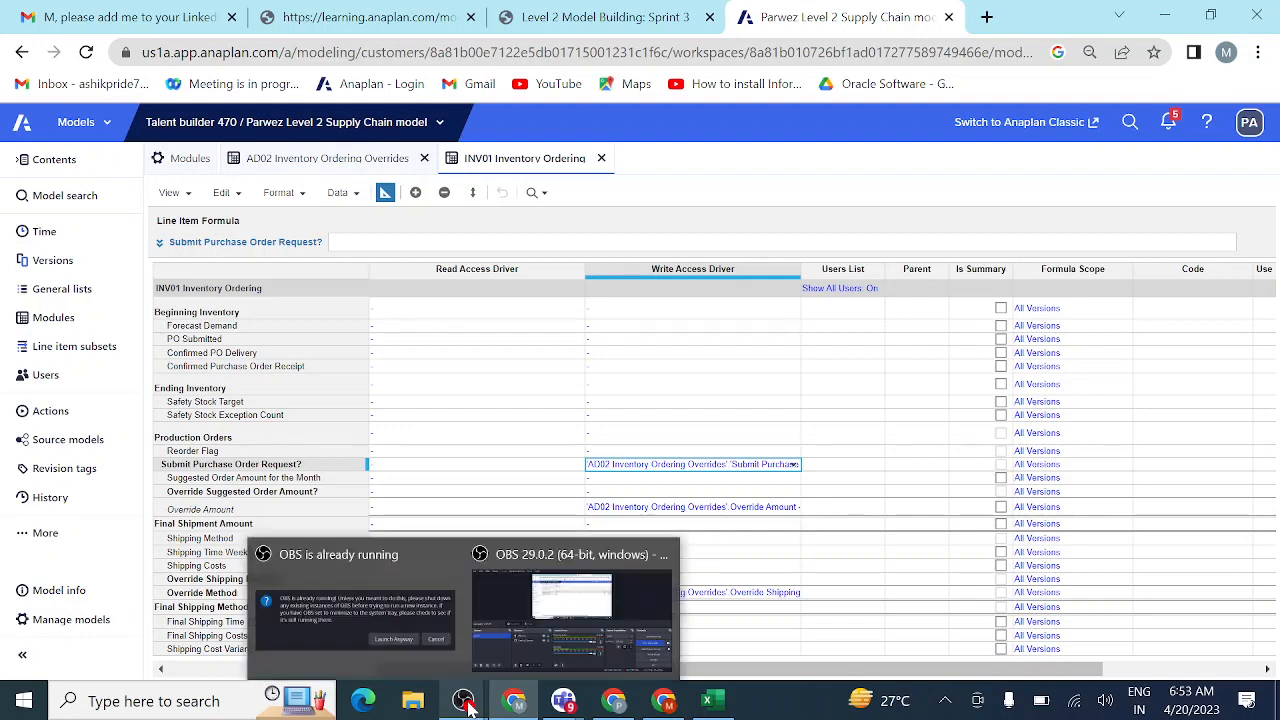
{"action": "left_click", "coordinate": [515, 638]}
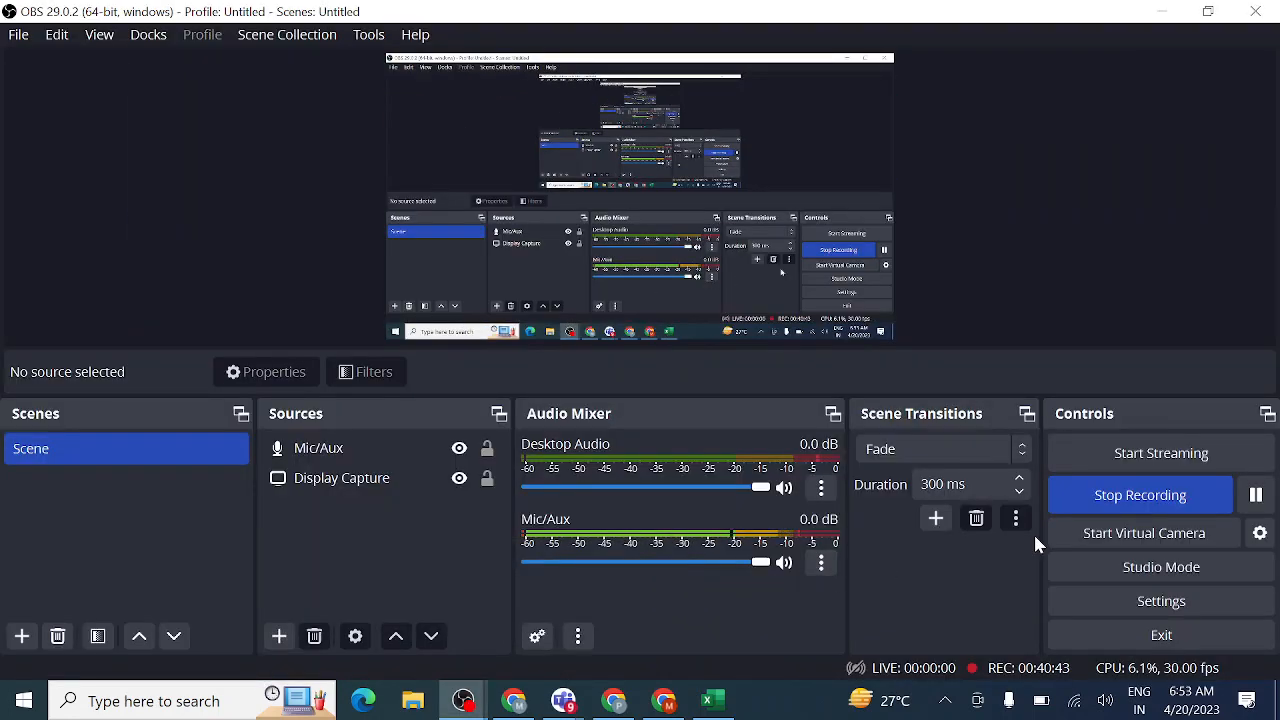
{"action": "left_click", "coordinate": [1118, 500]}
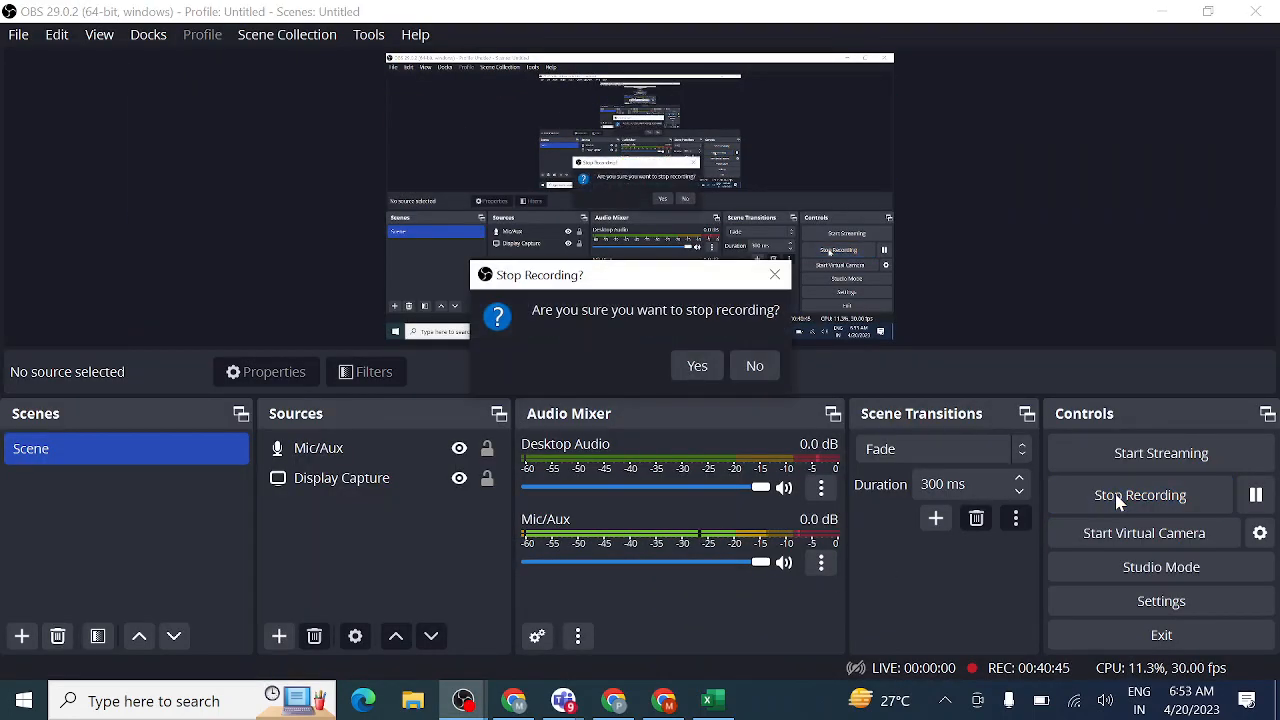